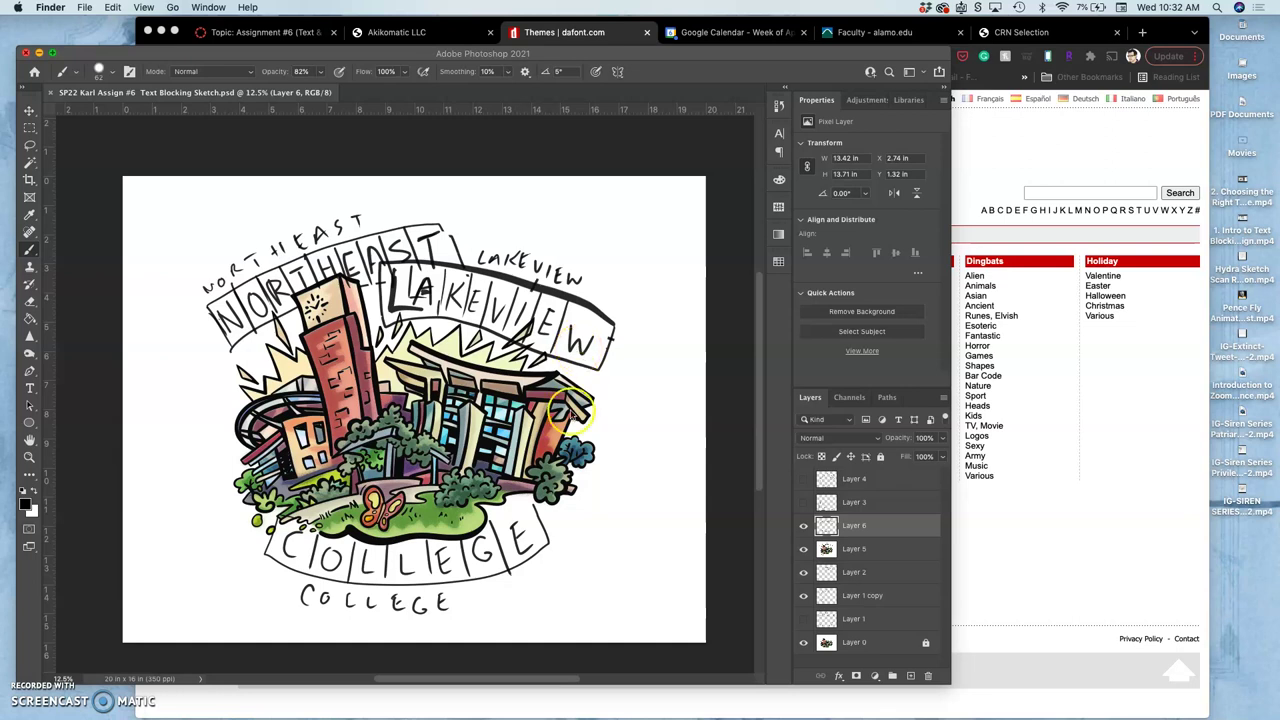
# Step: Bring Chrome's dafont.com Themes page in front of the Photoshop lettering sketch
pyautogui.click(1134, 457)
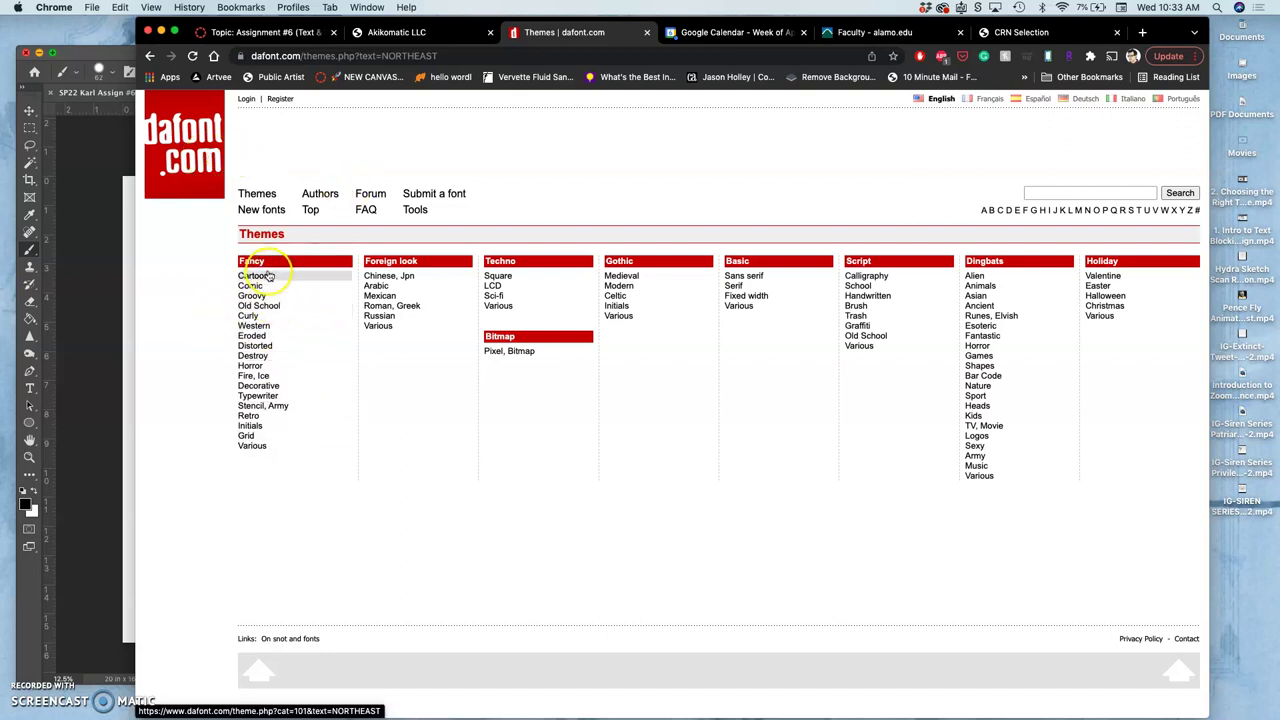
# Step: Show dafont's Fancy > Old School fonts with NORTHEAST as the preview text
pyautogui.click(256, 196)
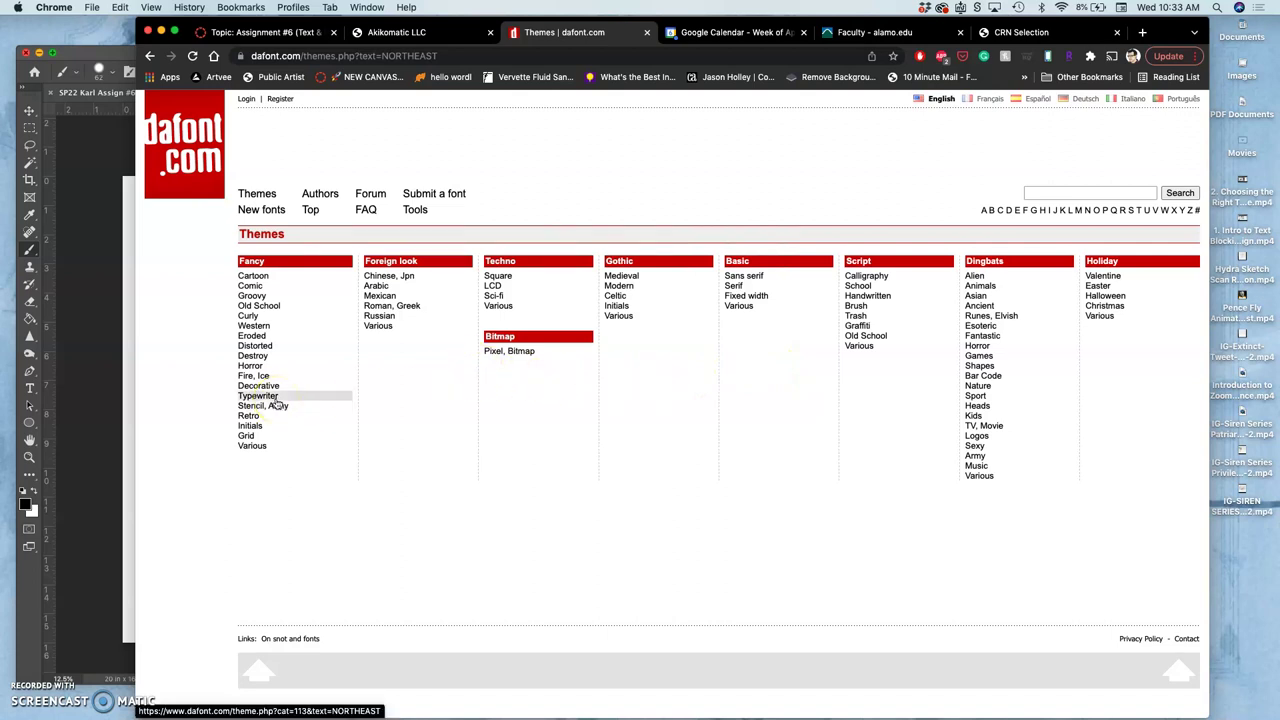
pyautogui.click(311, 387)
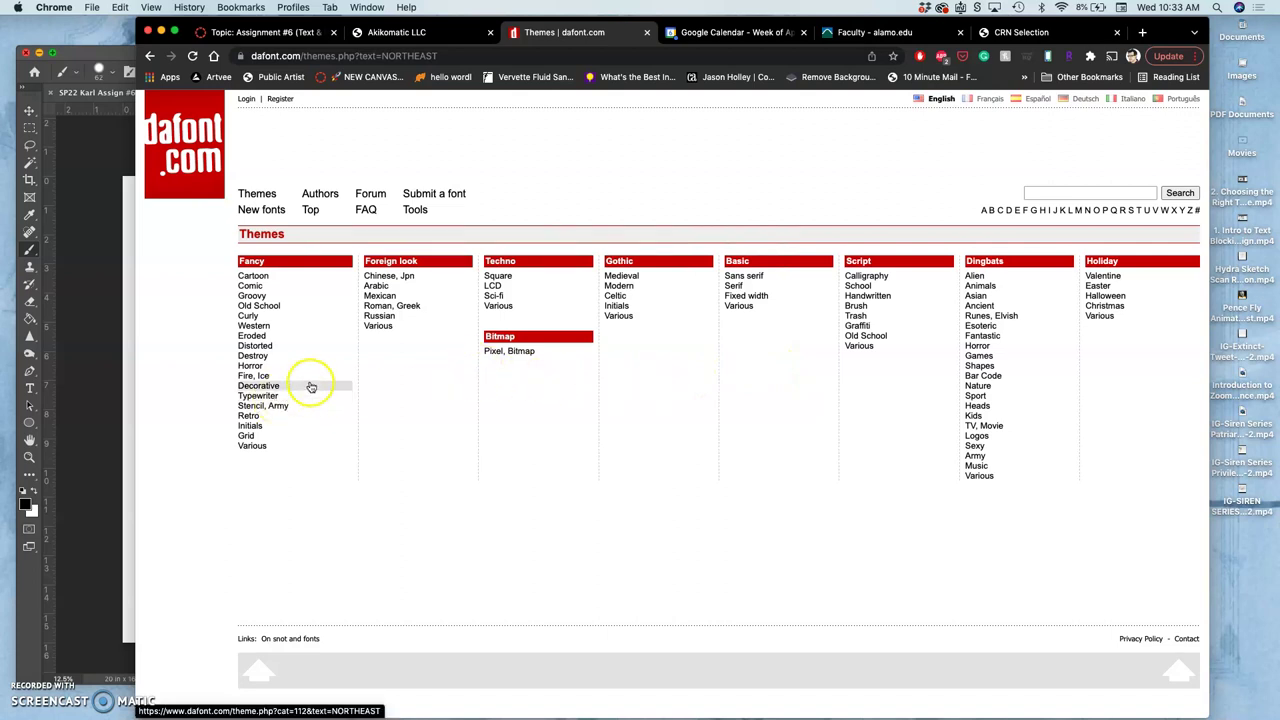
pyautogui.click(262, 305)
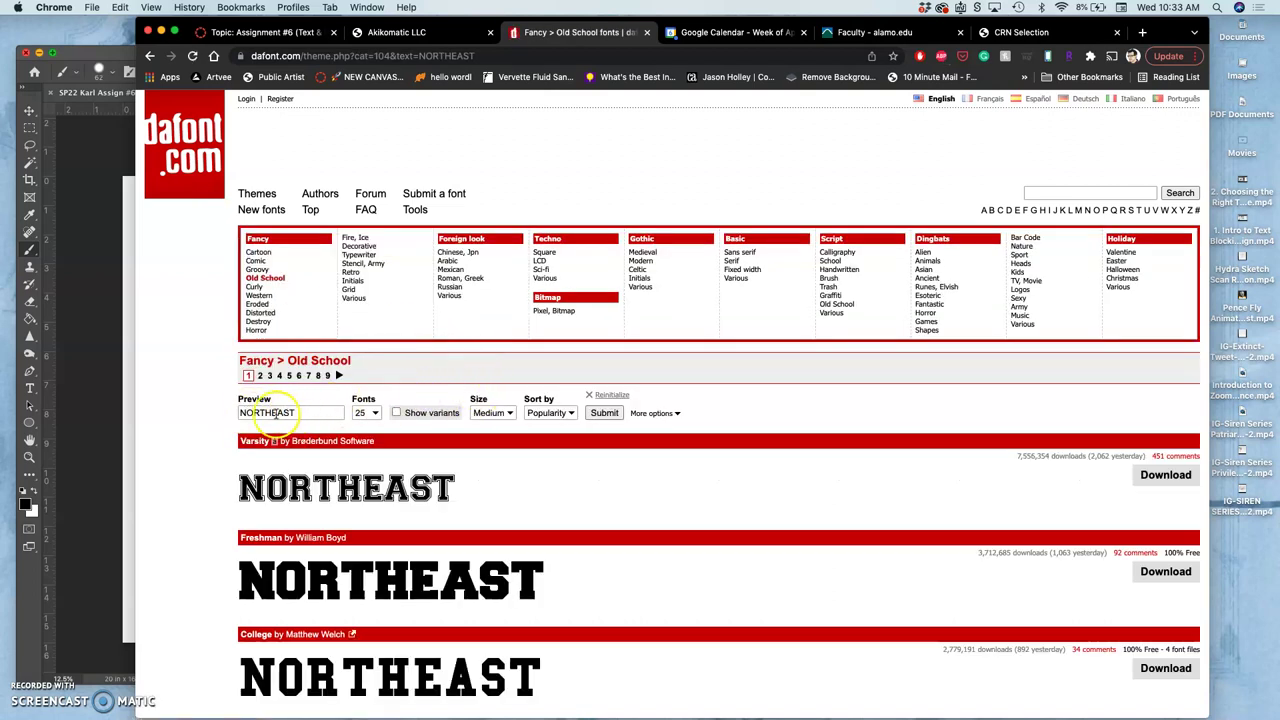
# Step: Scroll through page 1 of the Old School NORTHEAST previews, comparing them with the sketch
pyautogui.scroll(-4, 510, 488)
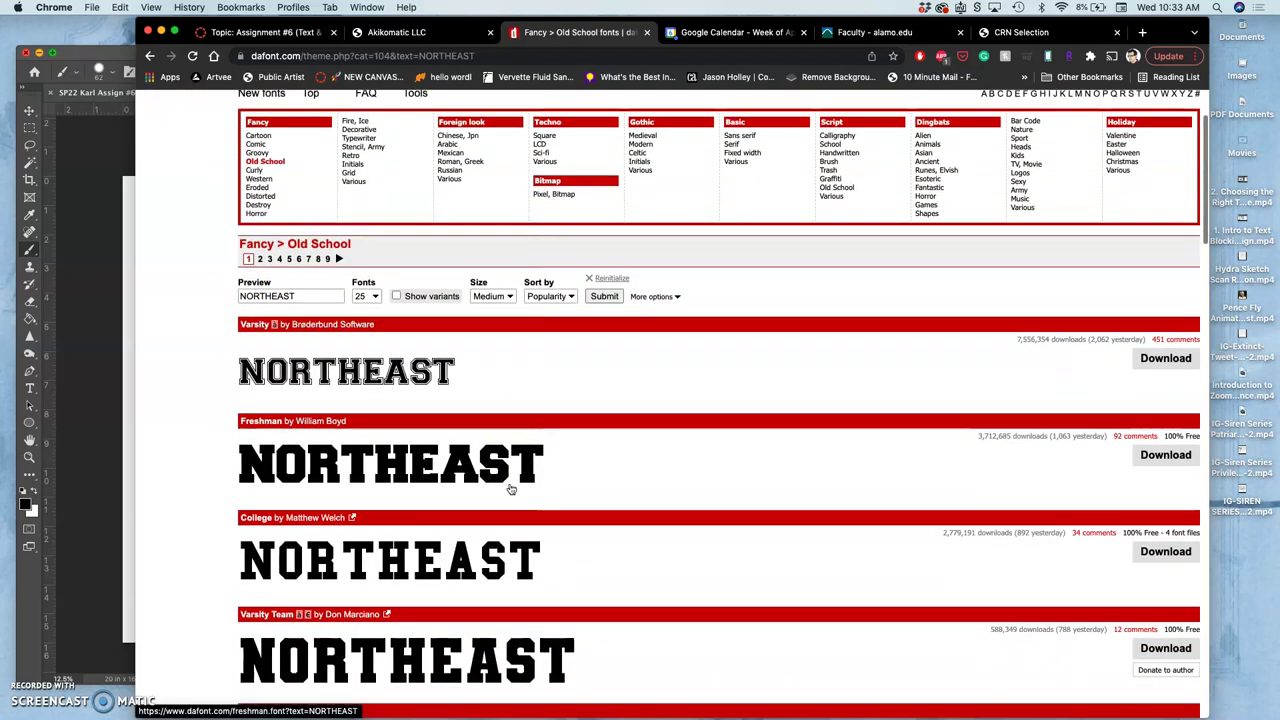
pyautogui.scroll(-7, 510, 488)
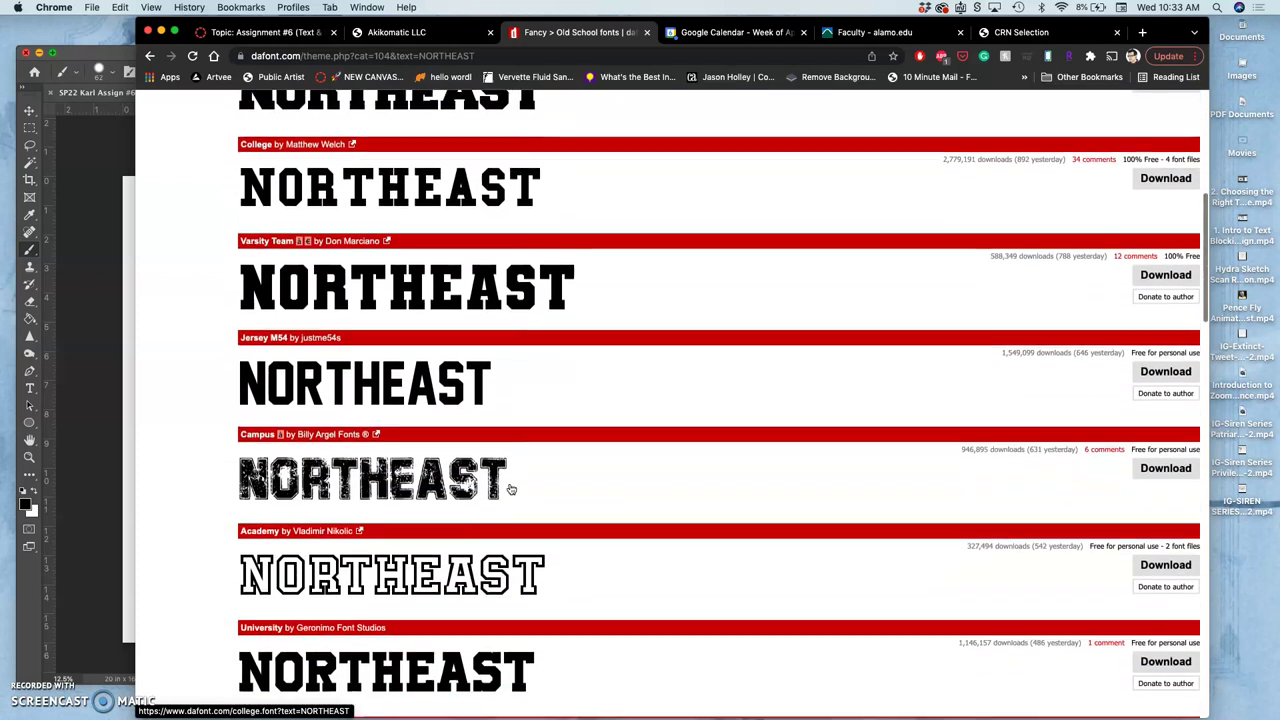
pyautogui.scroll(-10, 510, 488)
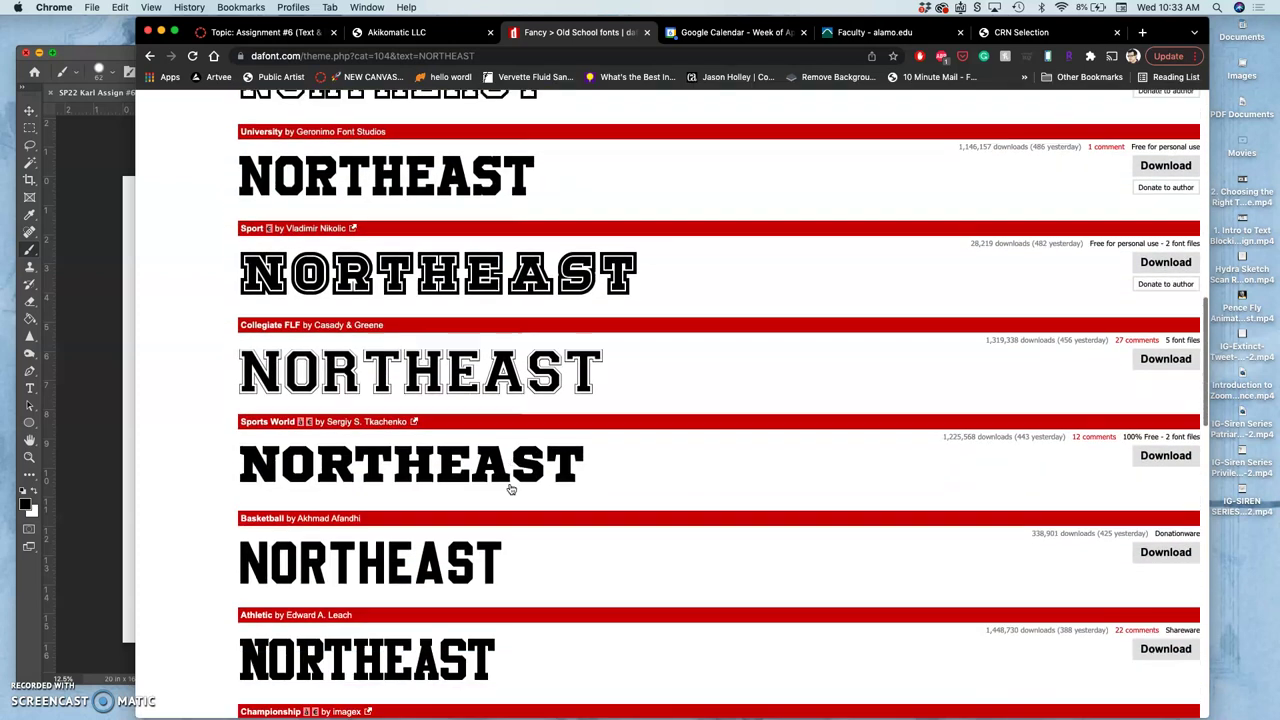
pyautogui.scroll(-10, 510, 488)
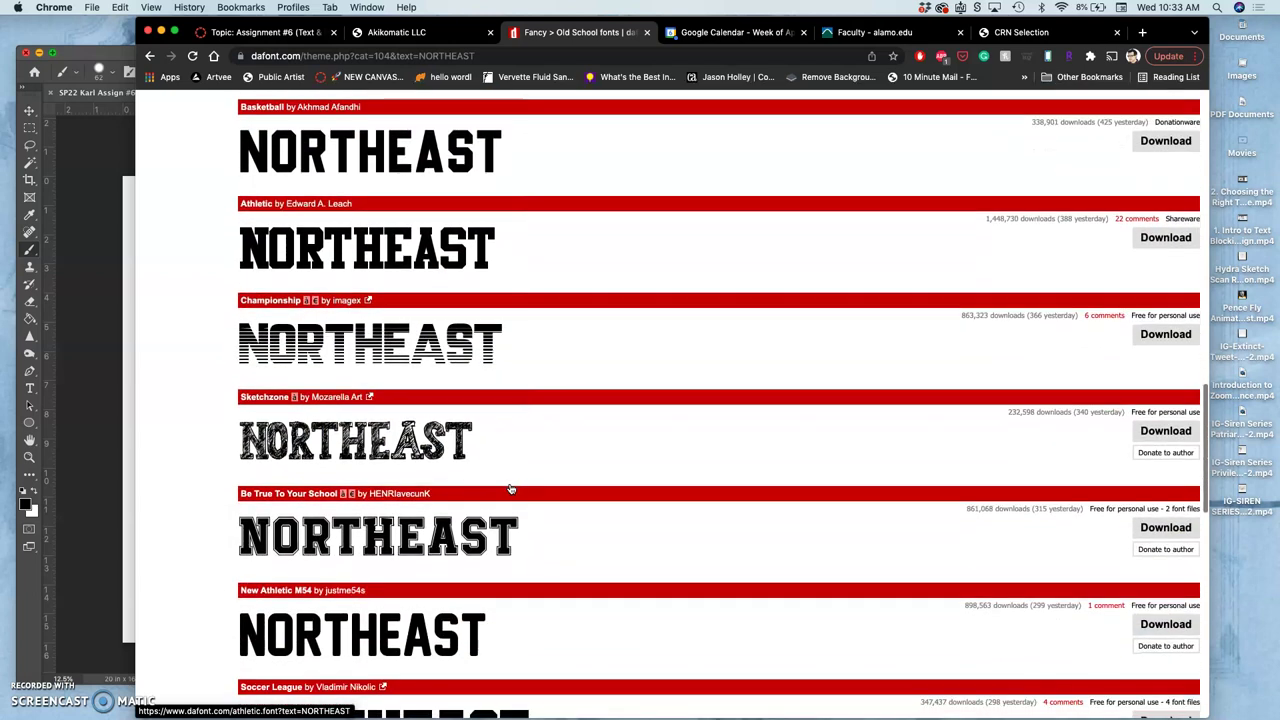
pyautogui.scroll(-5, 510, 489)
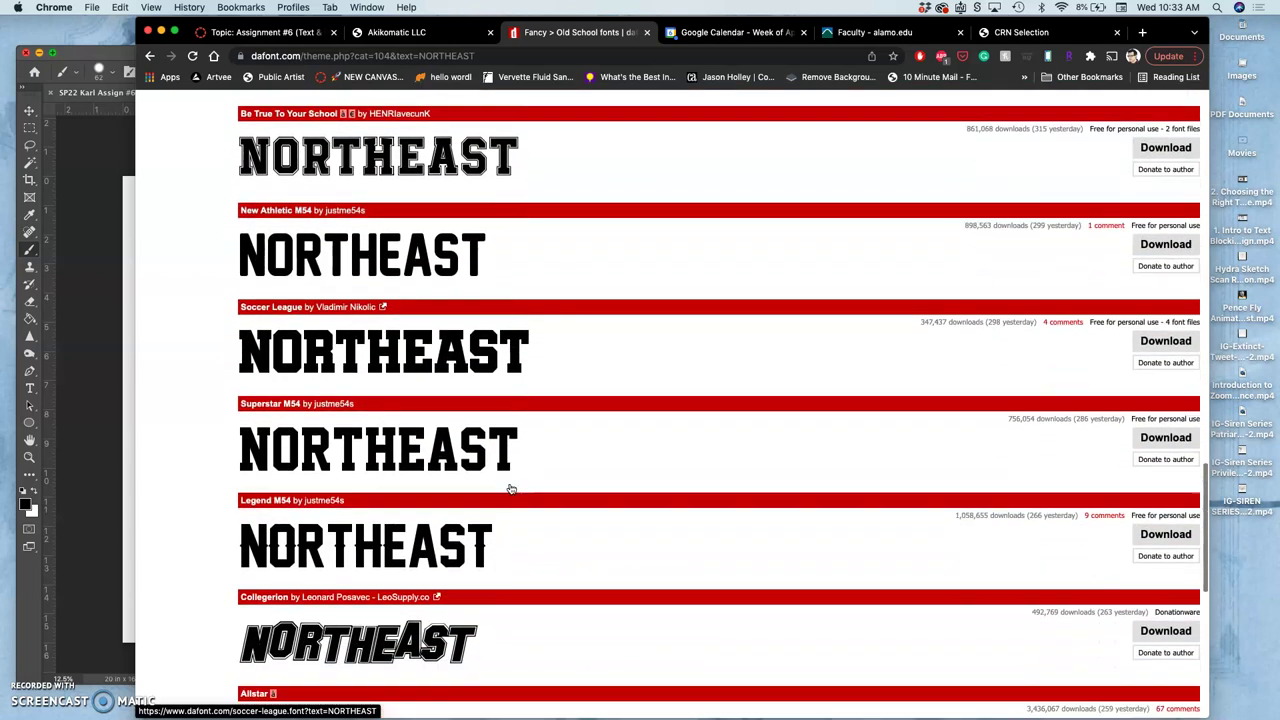
pyautogui.scroll(-4, 510, 489)
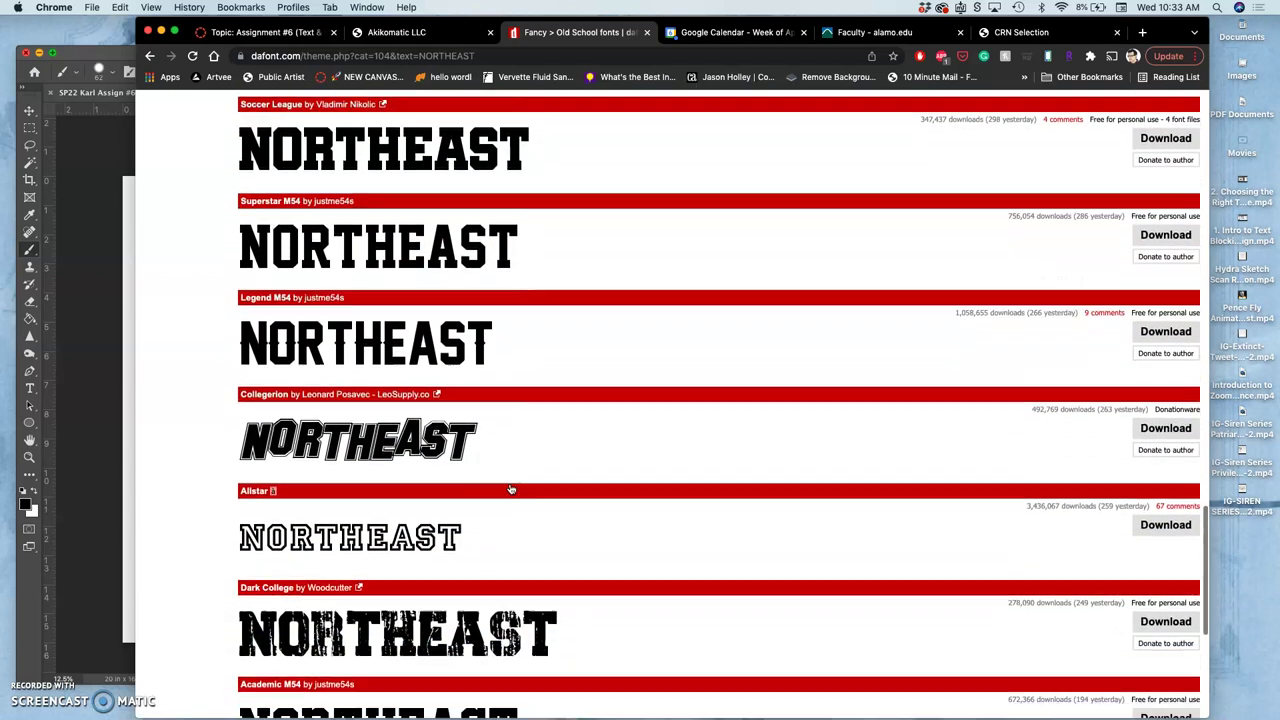
pyautogui.scroll(-7, 511, 490)
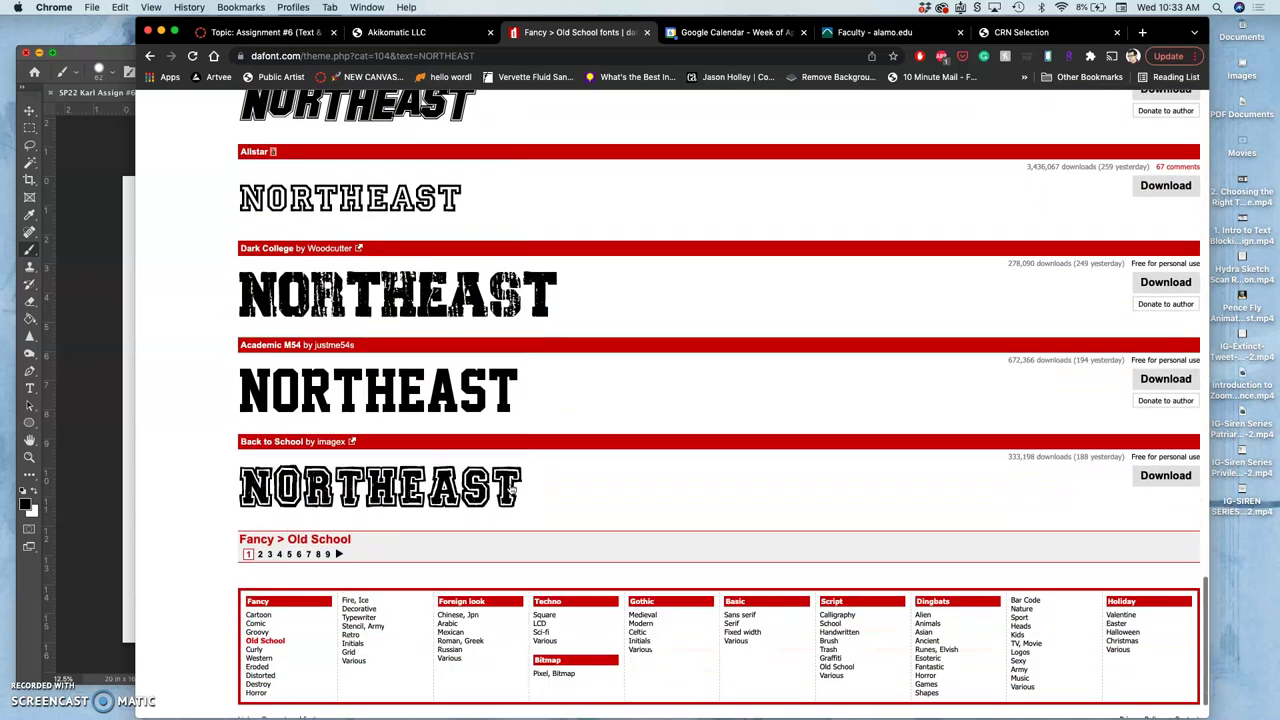
pyautogui.click(127, 497)
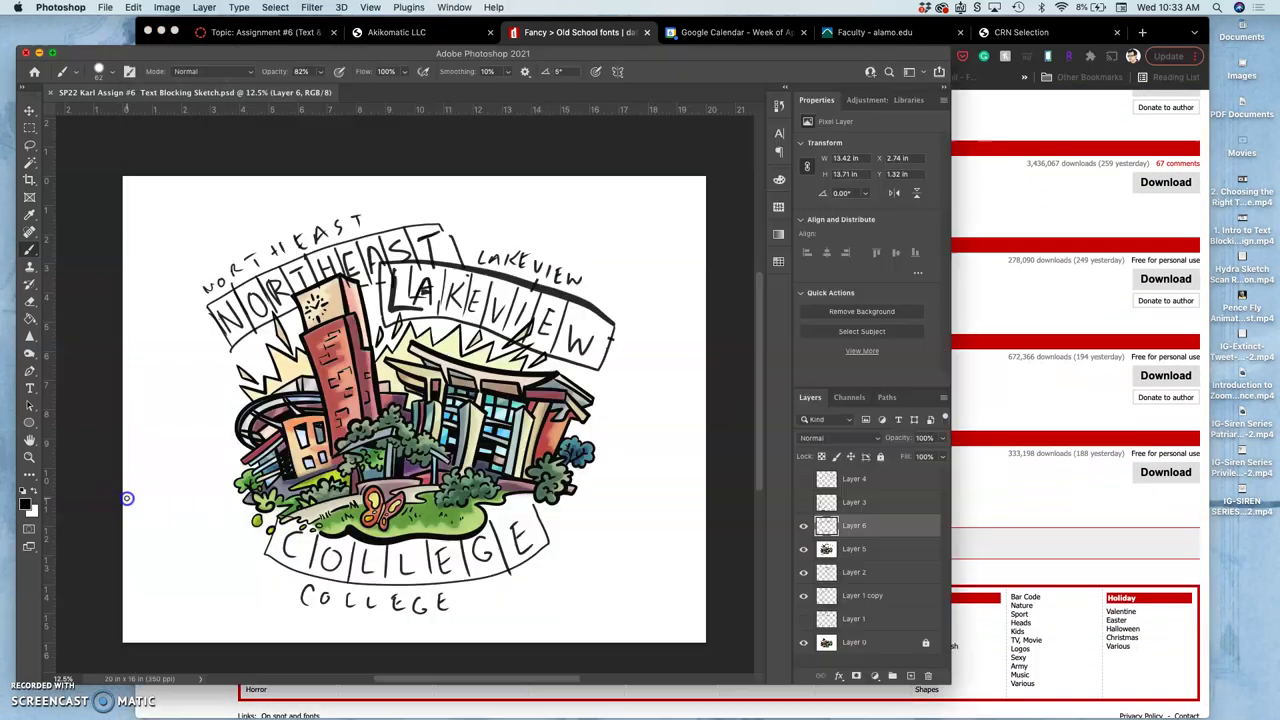
pyautogui.click(1050, 433)
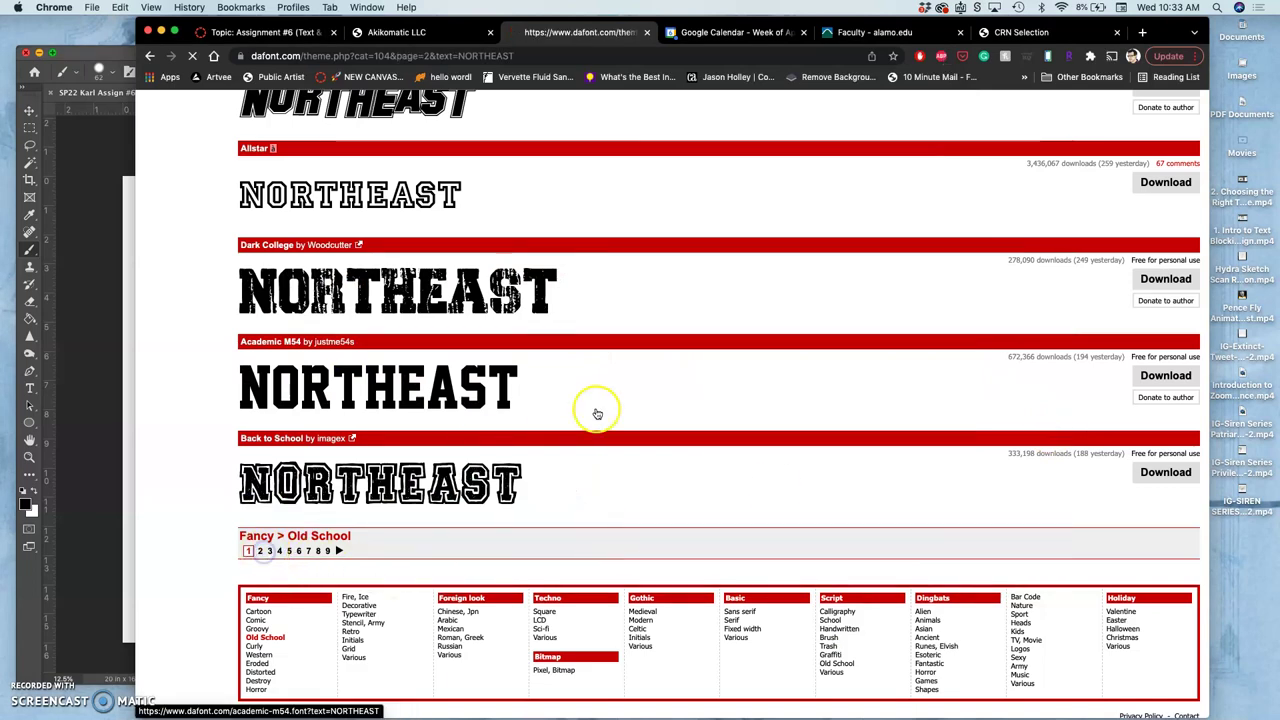
# Step: Browse the Old School previews on page 2, ending on page 3 of the list
pyautogui.scroll(-8, 597, 413)
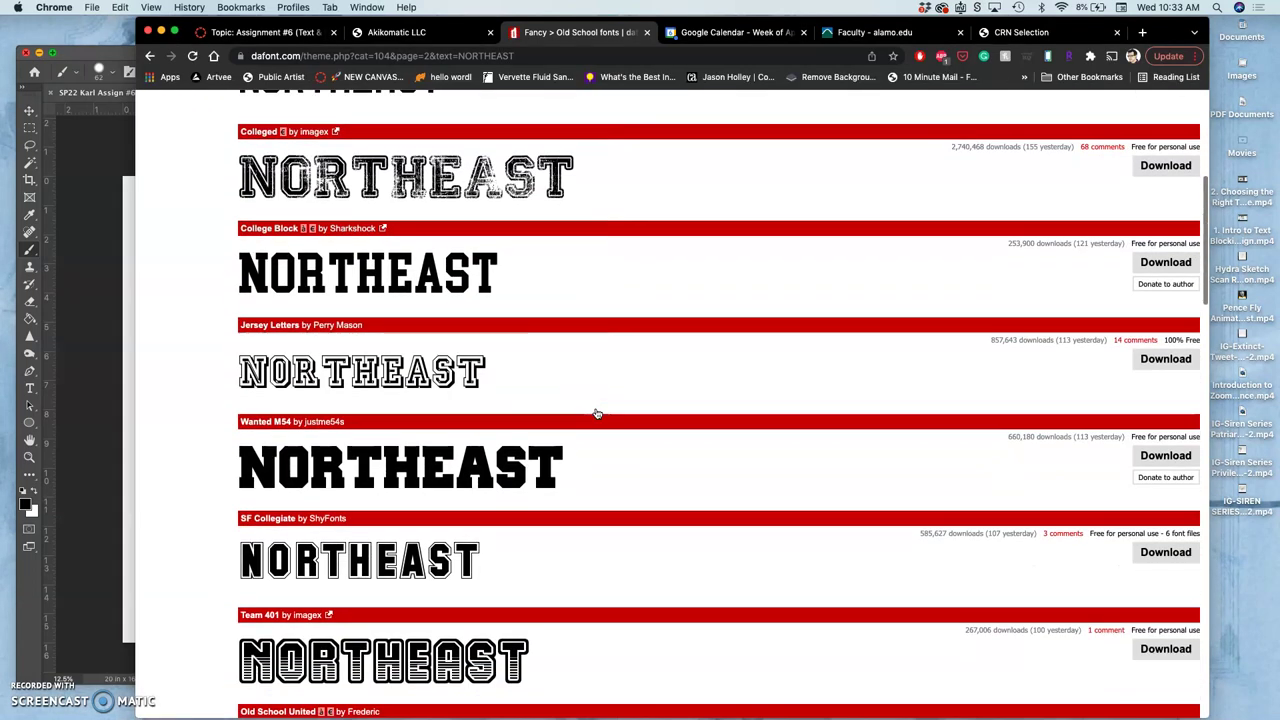
pyautogui.scroll(-20, 597, 413)
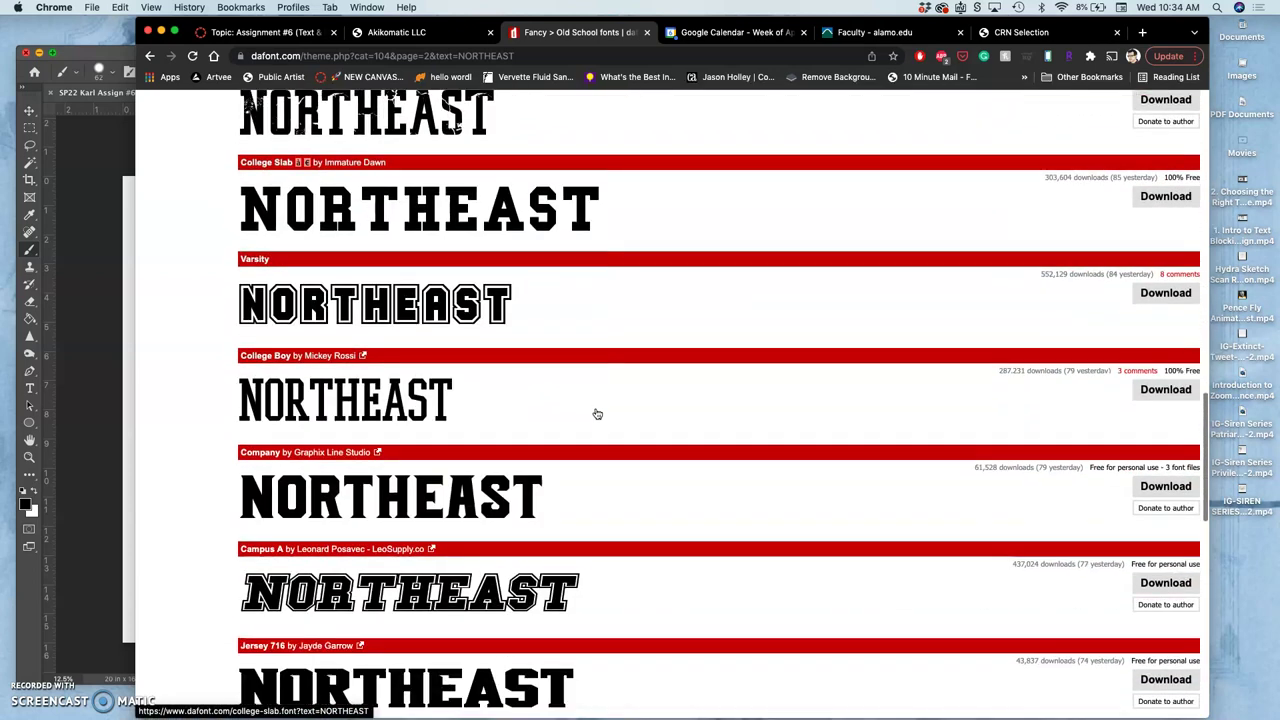
pyautogui.scroll(-13, 597, 413)
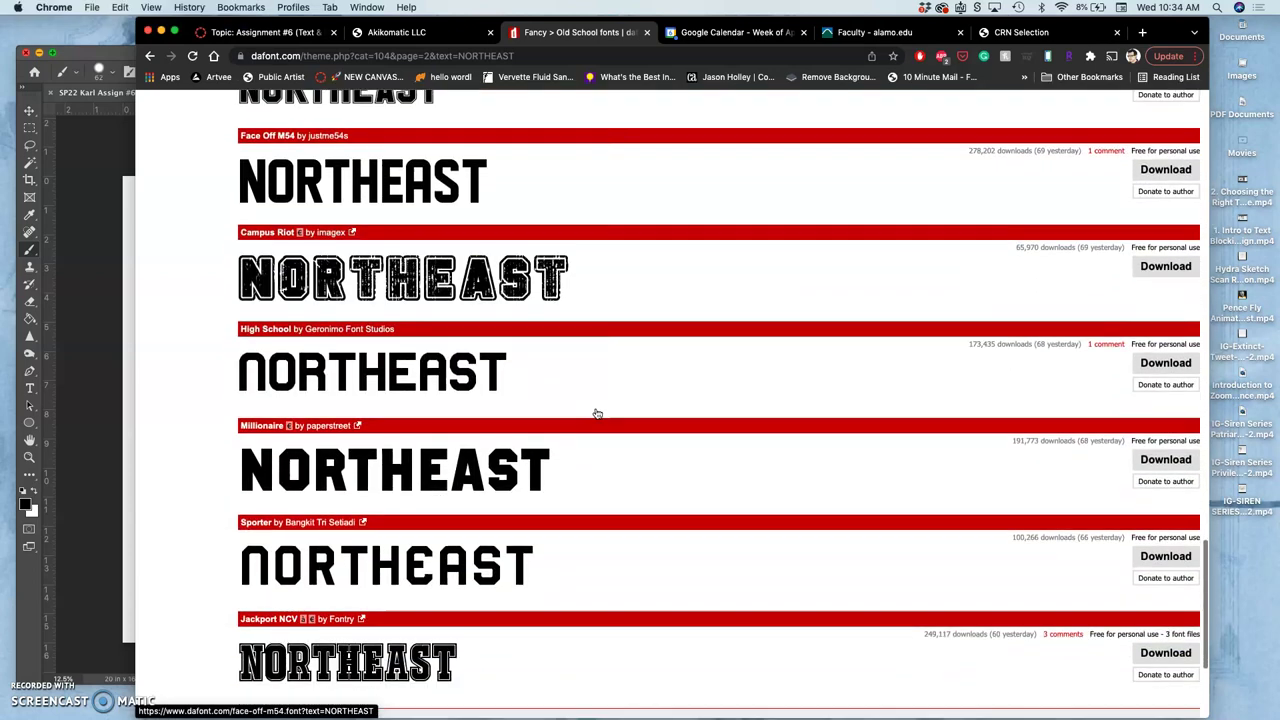
pyautogui.scroll(-2, 597, 413)
pyautogui.scroll(-1, 597, 413)
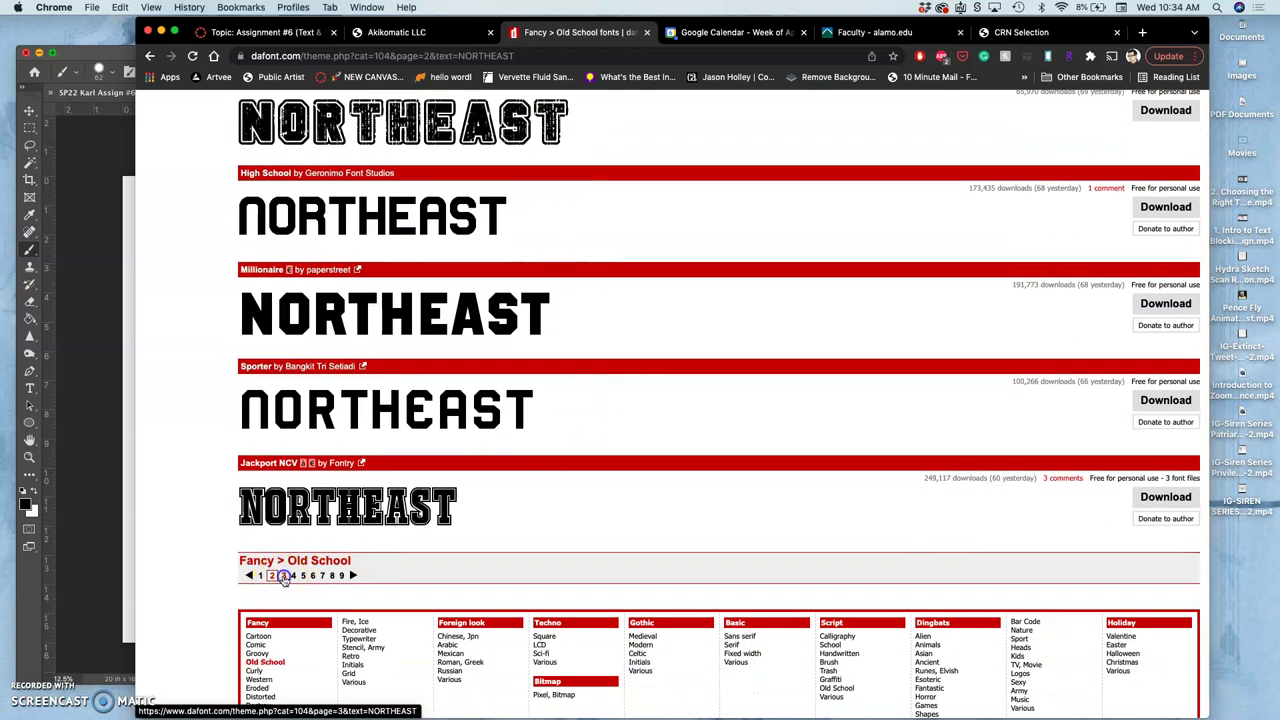
pyautogui.scroll(-10, 526, 455)
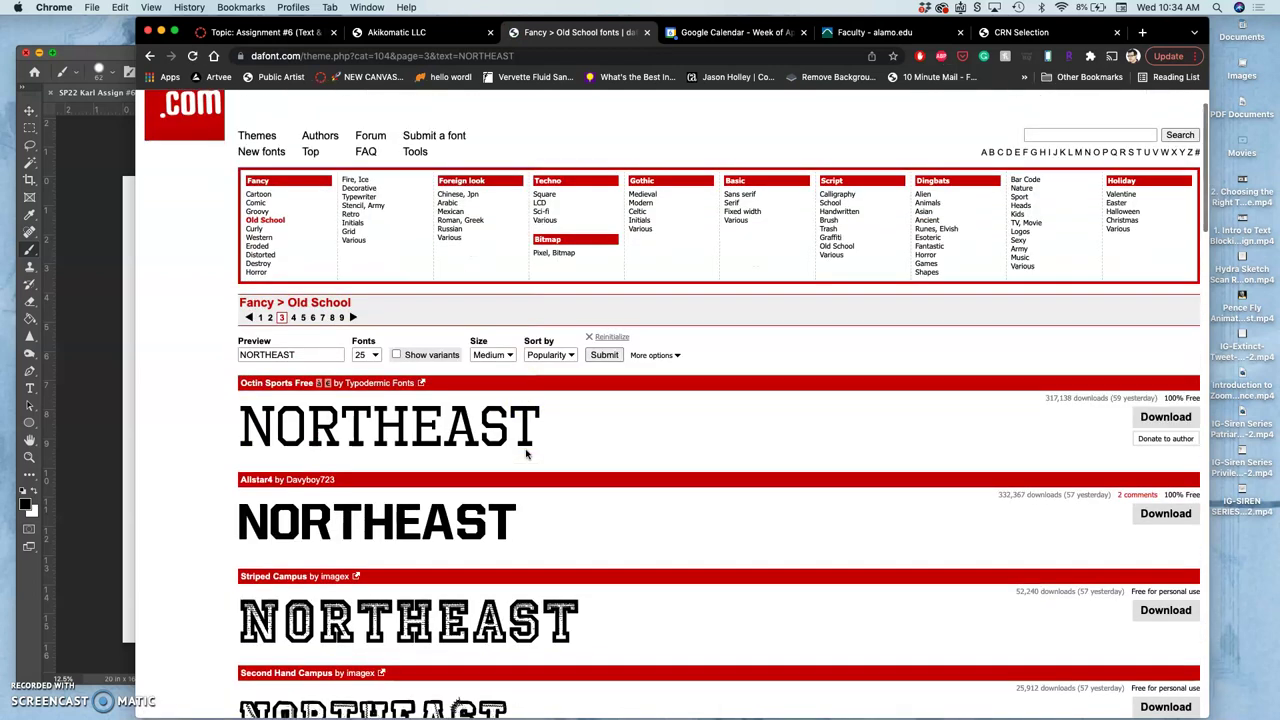
pyautogui.scroll(-12, 526, 455)
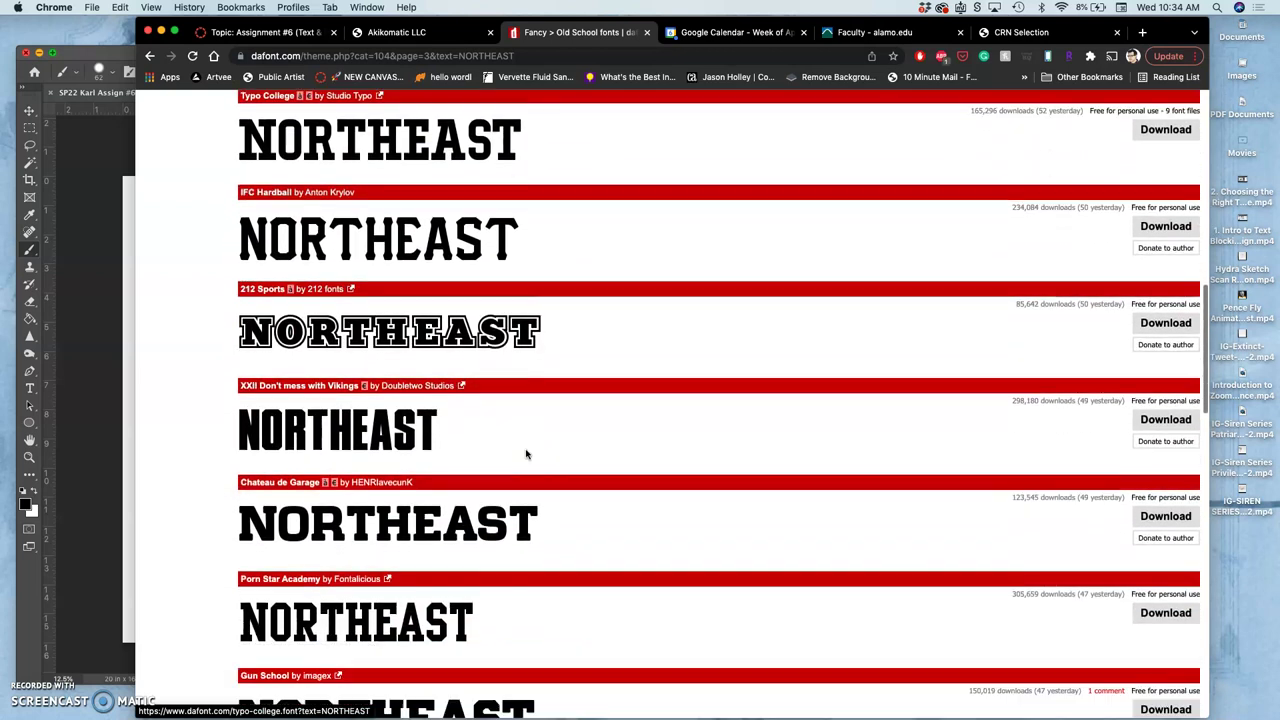
pyautogui.scroll(-8, 526, 455)
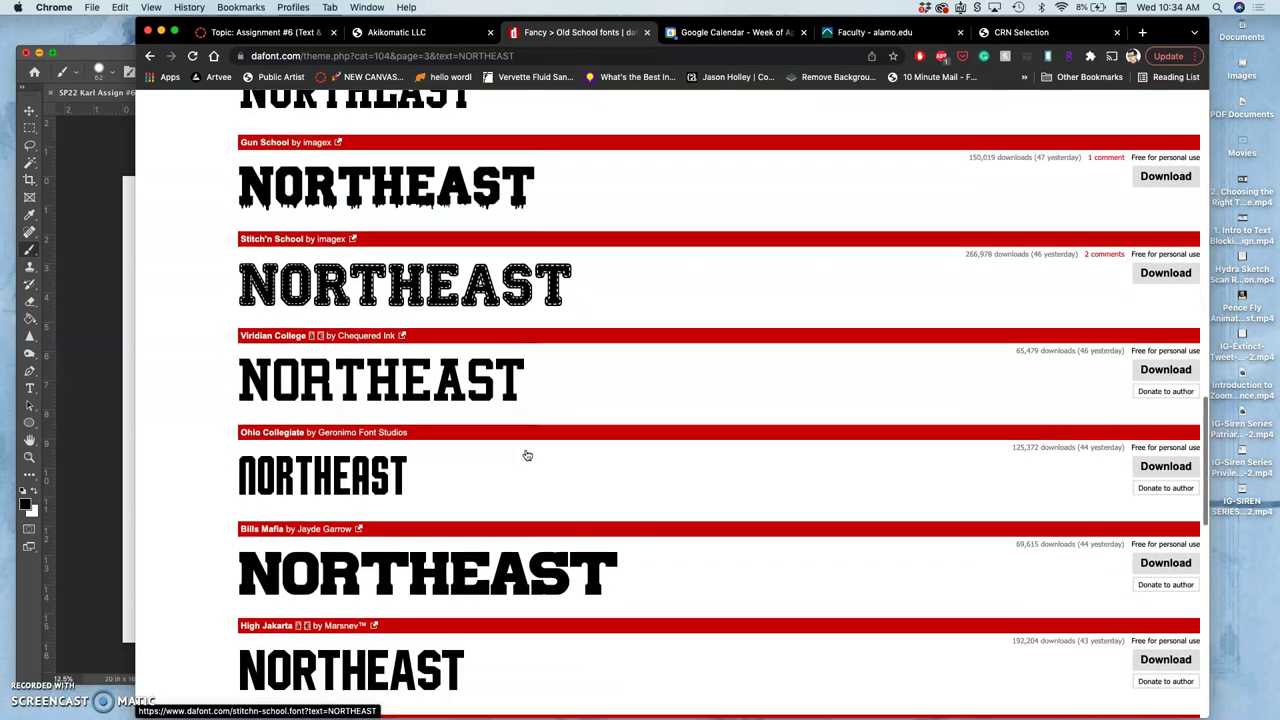
pyautogui.scroll(-4, 526, 455)
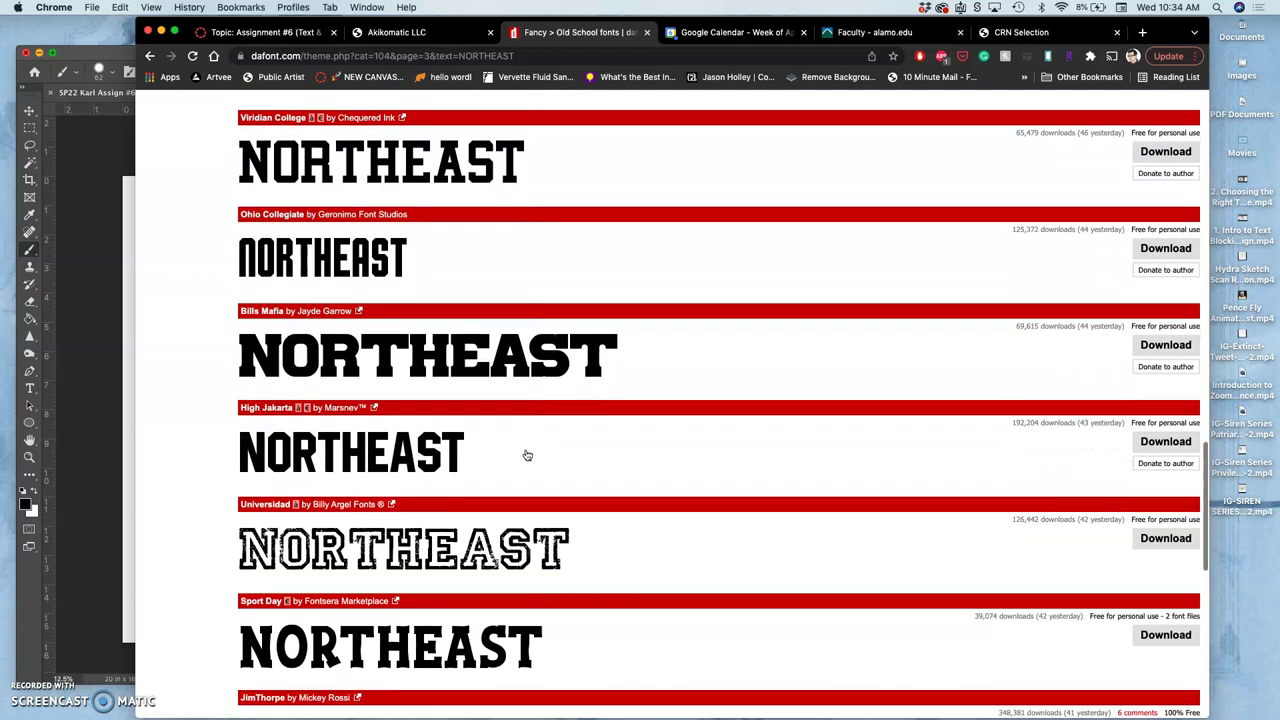
pyautogui.scroll(-4, 526, 455)
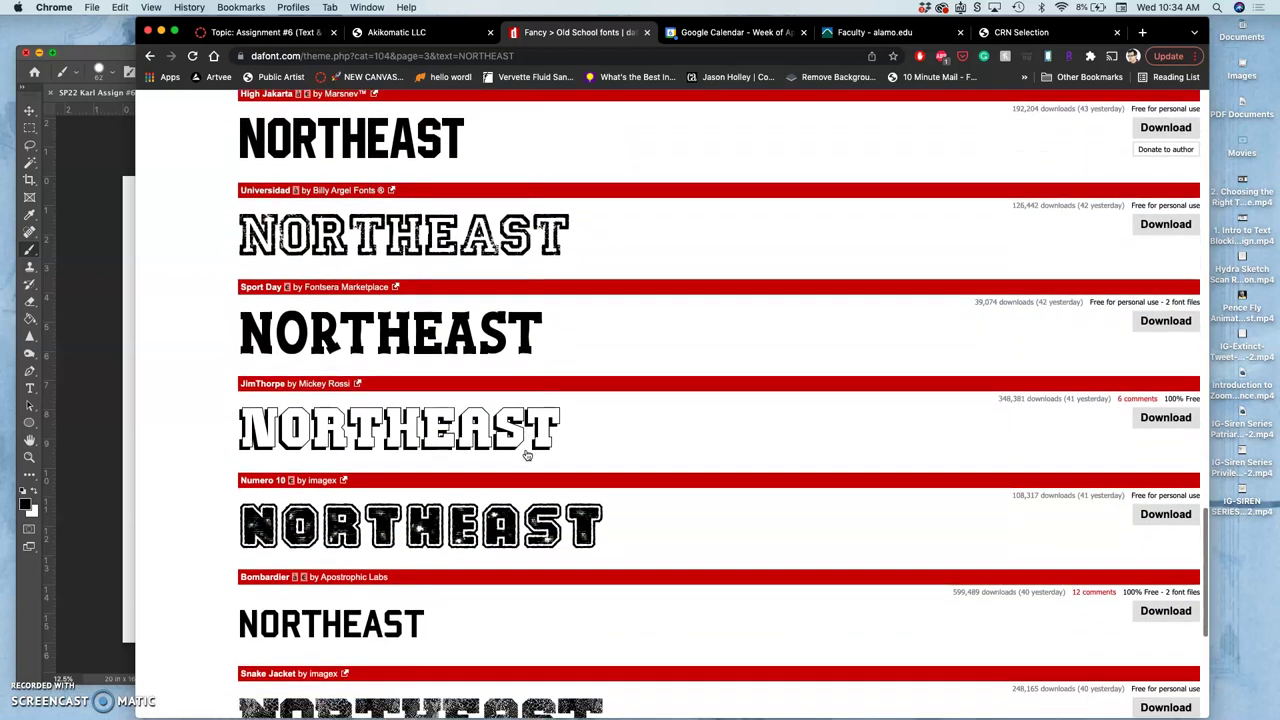
pyautogui.scroll(3, 515, 448)
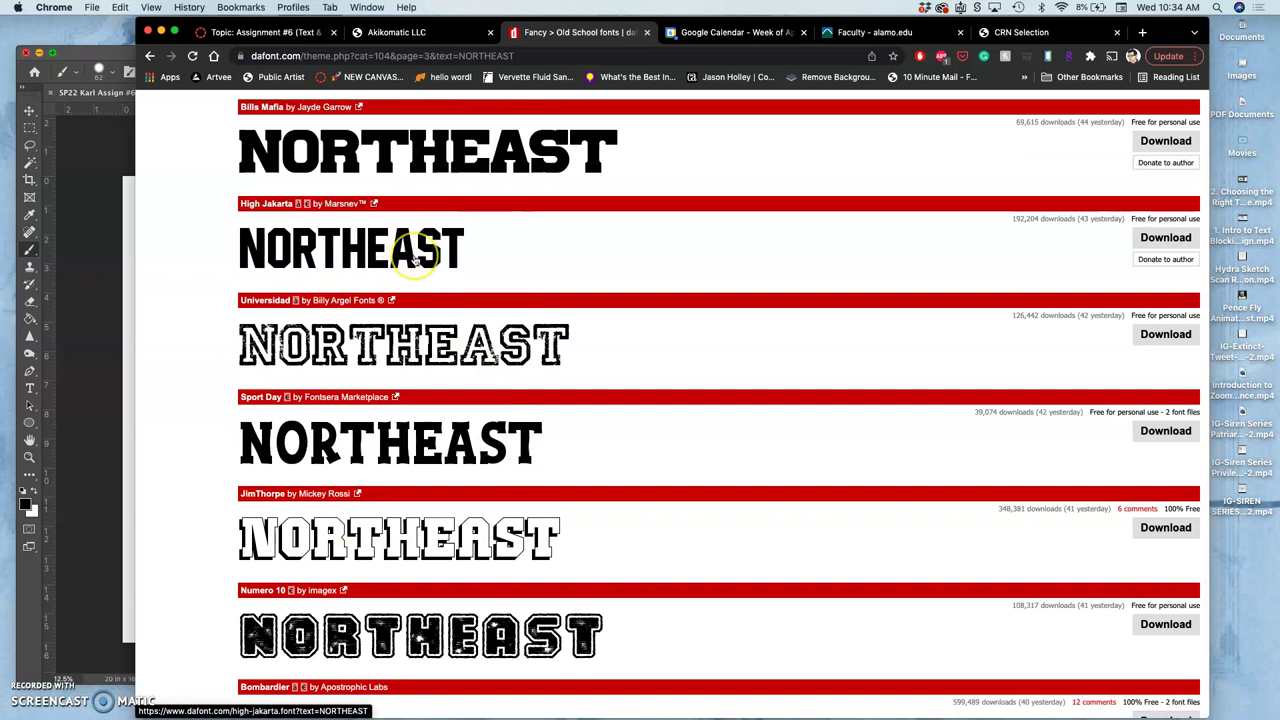
pyautogui.scroll(-9, 415, 255)
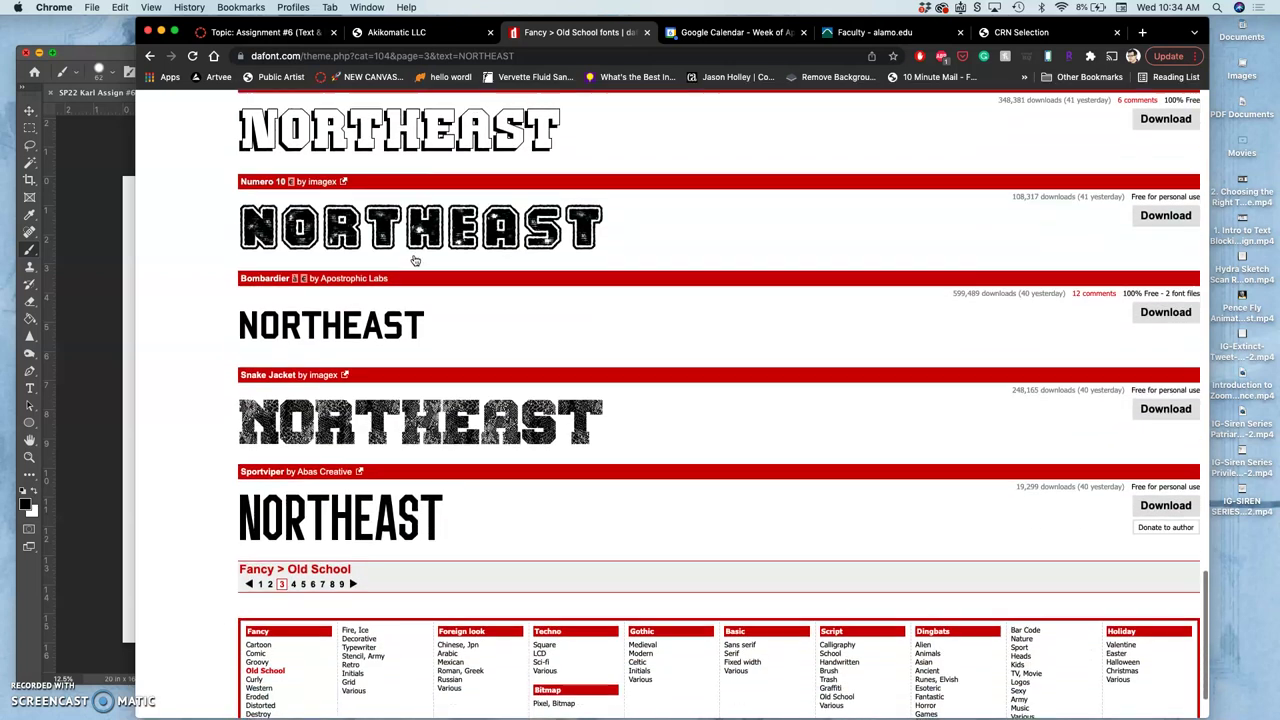
pyautogui.scroll(20, 380, 268)
pyautogui.click(345, 275)
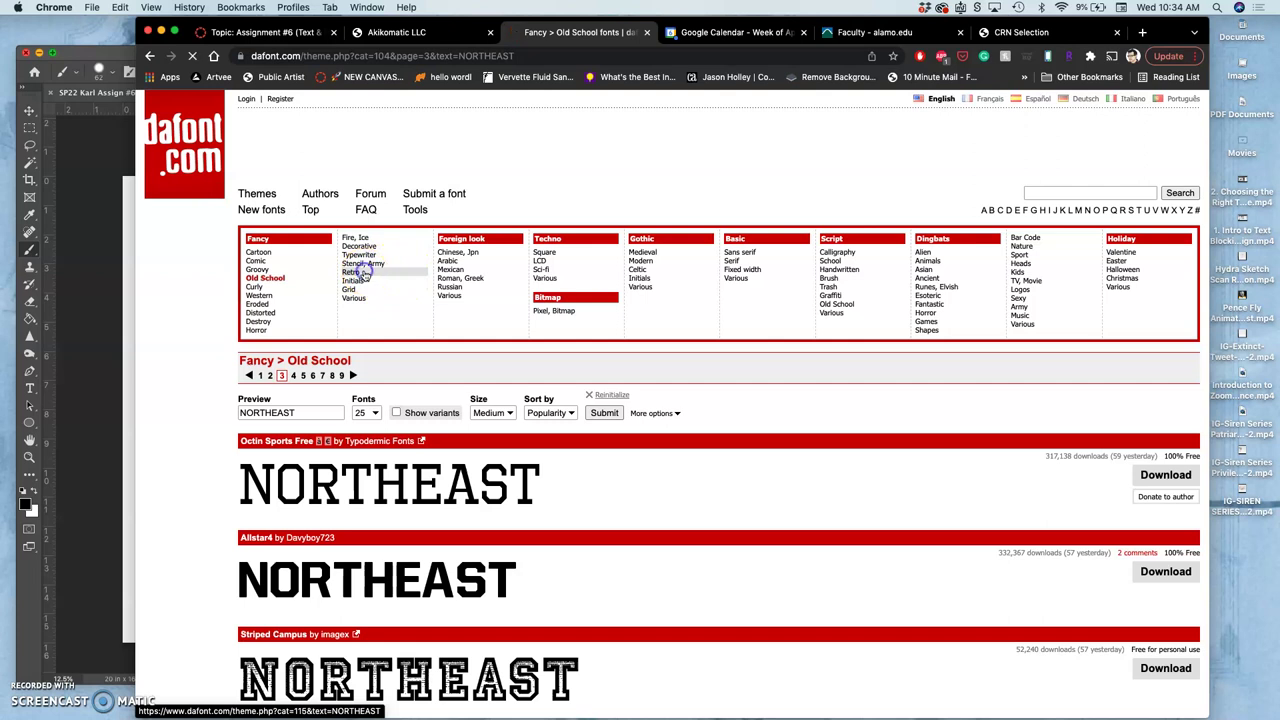
# Step: Scroll the Fancy > Retro list past Market Deco and Storybook to Mortina
pyautogui.scroll(-2, 462, 305)
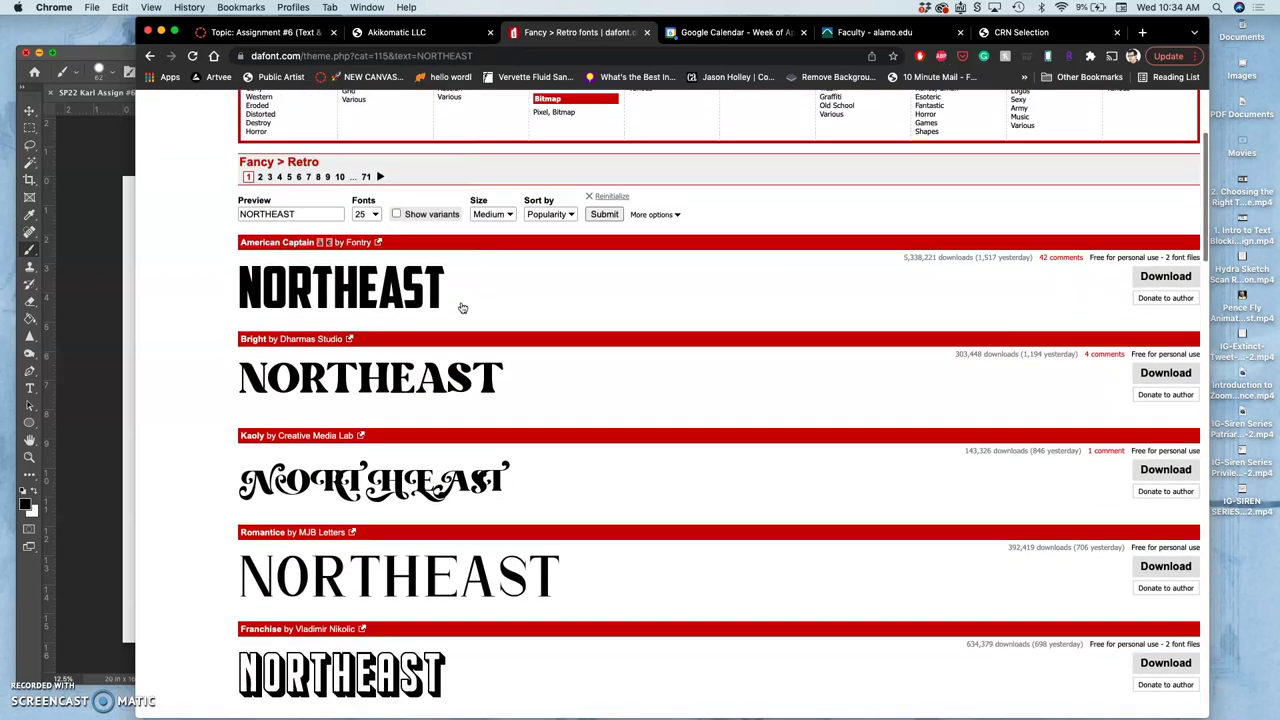
pyautogui.scroll(-1, 462, 307)
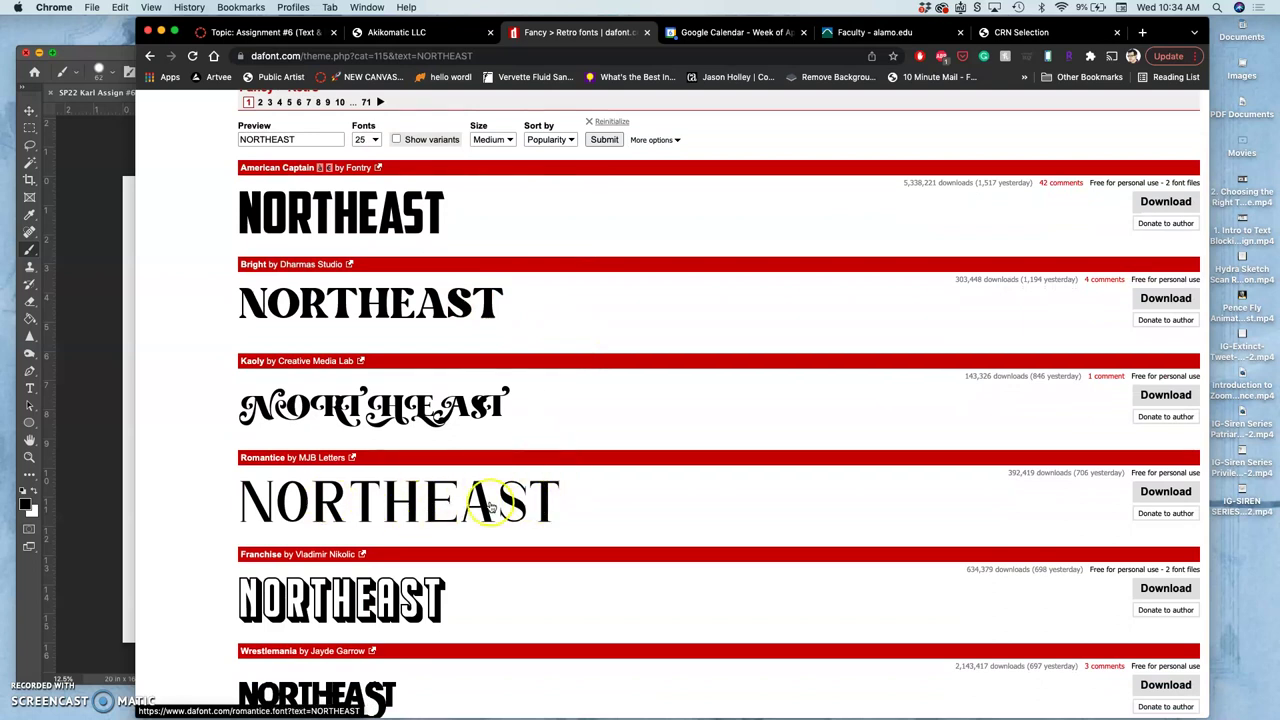
pyautogui.scroll(-1, 490, 507)
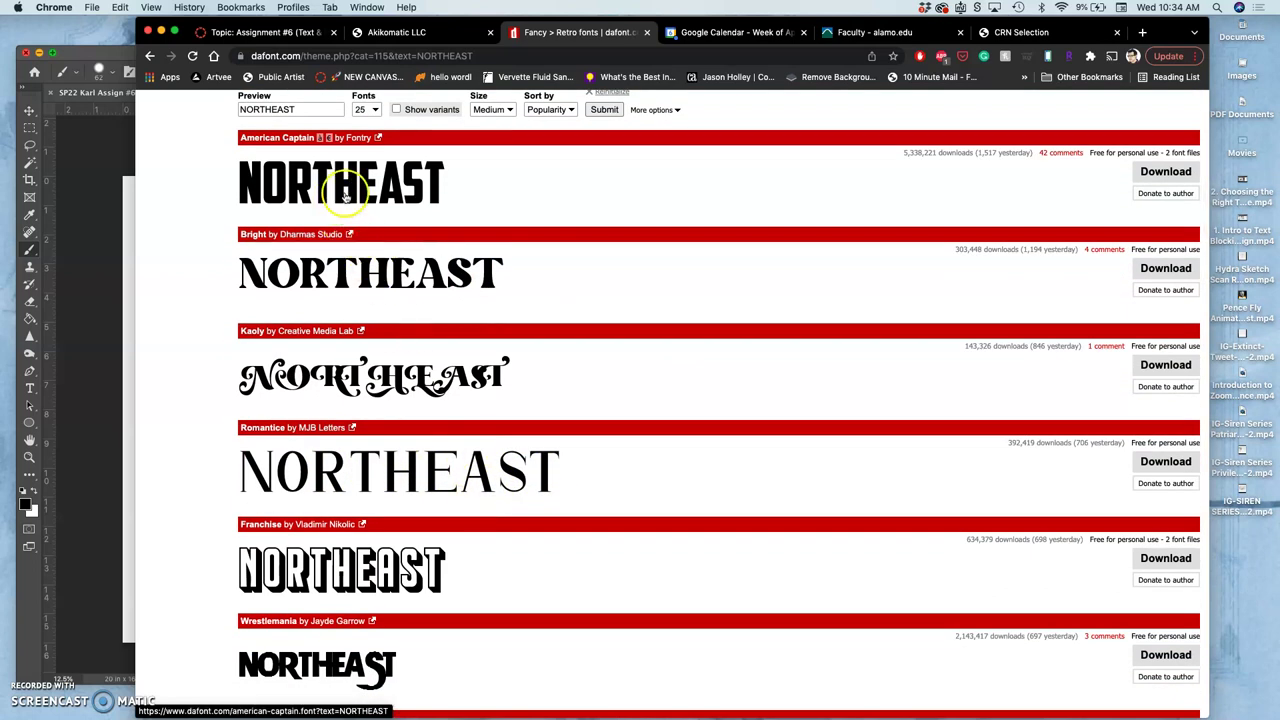
pyautogui.scroll(-10, 467, 198)
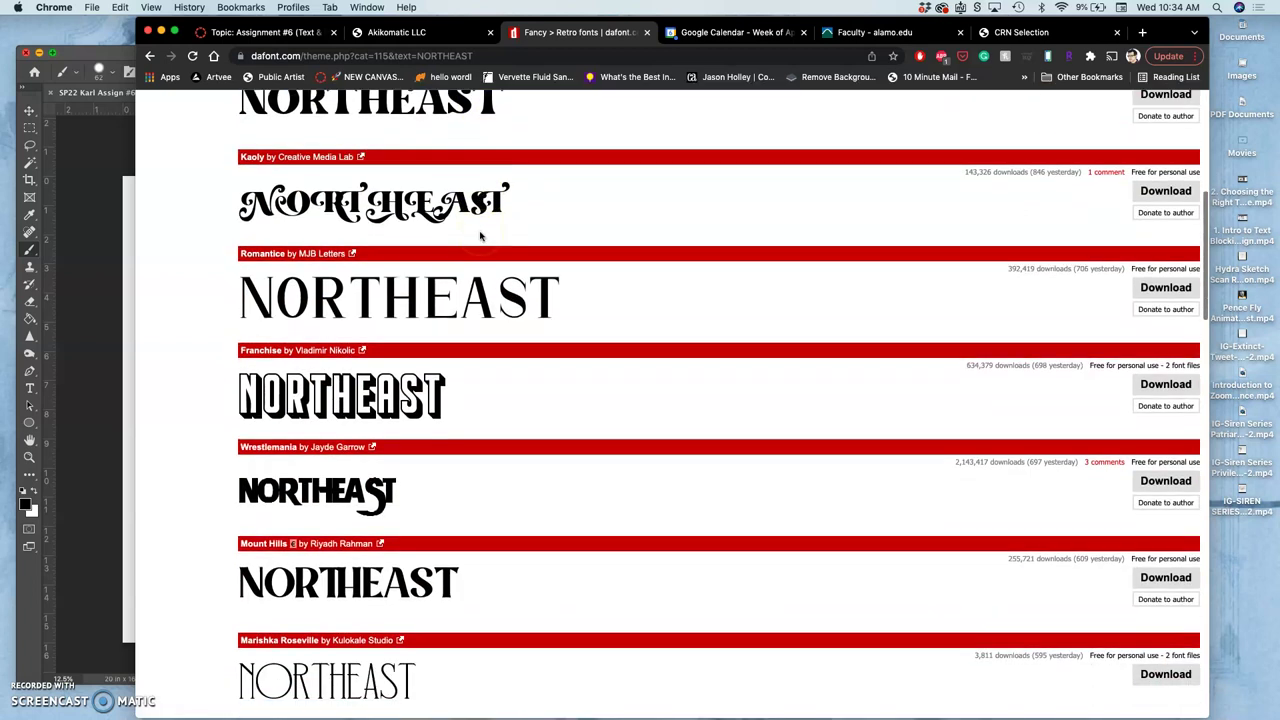
pyautogui.scroll(-5, 480, 236)
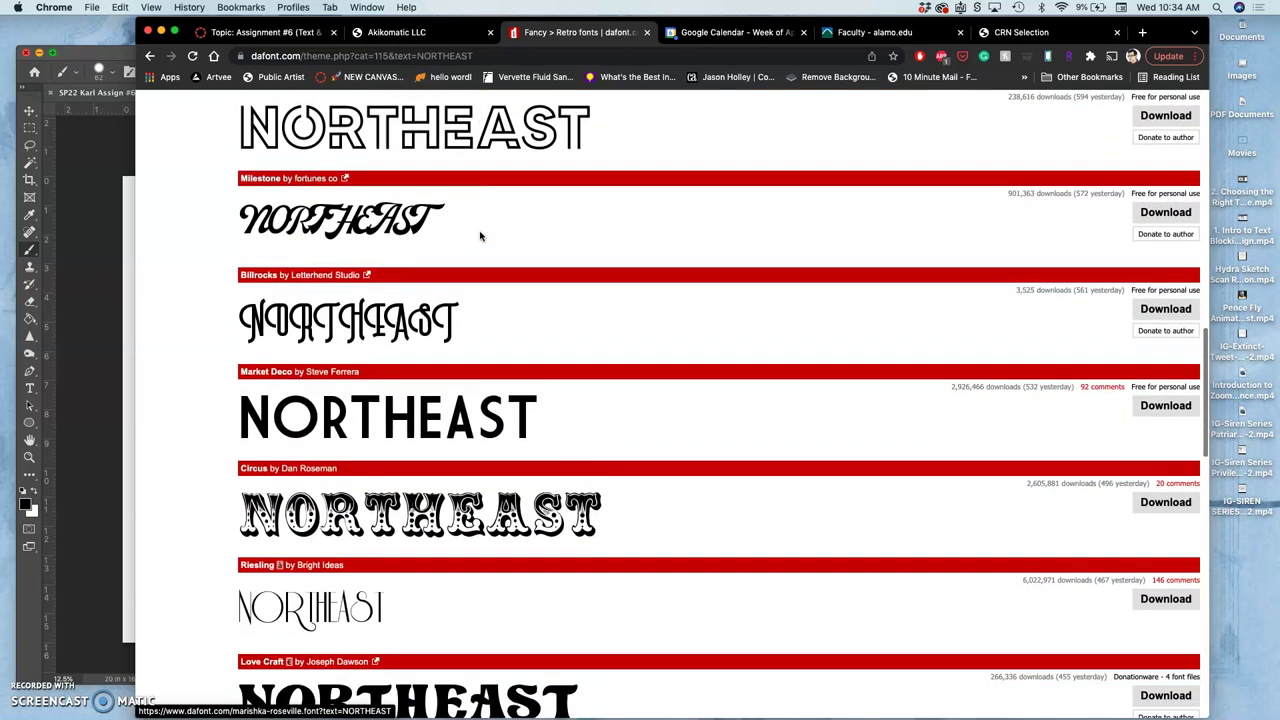
pyautogui.scroll(-11, 422, 428)
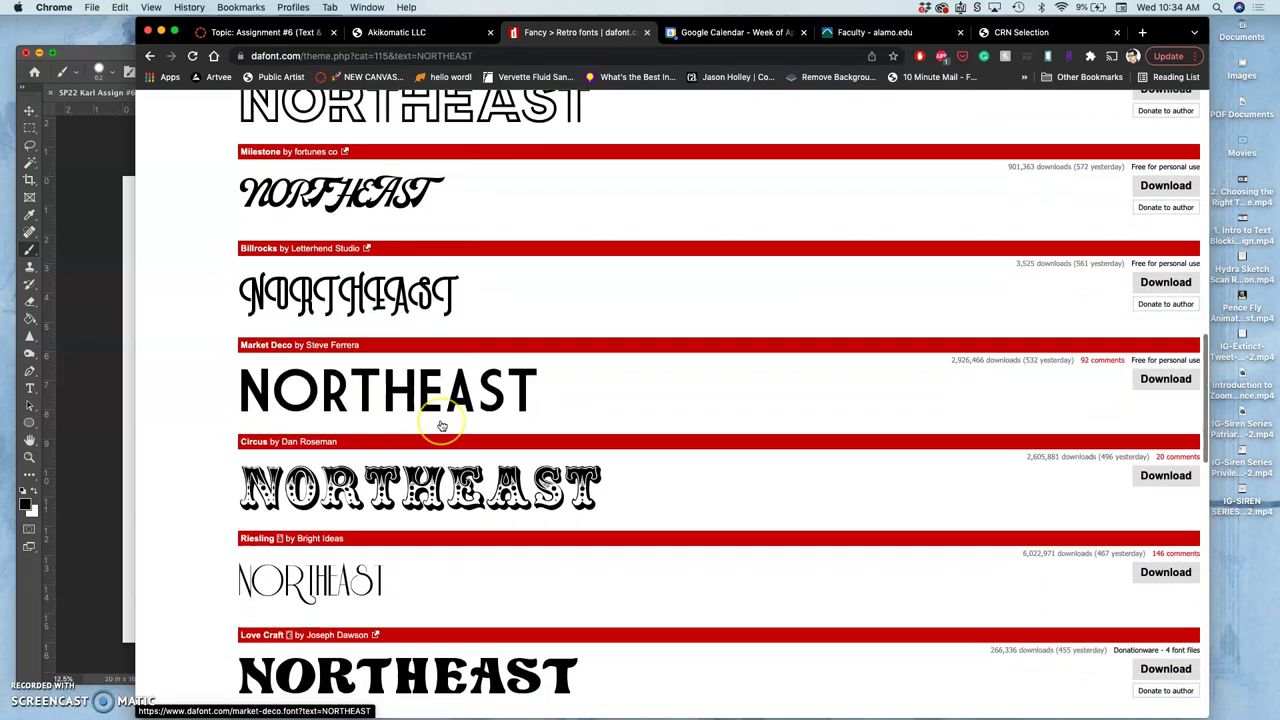
pyautogui.scroll(-7, 442, 427)
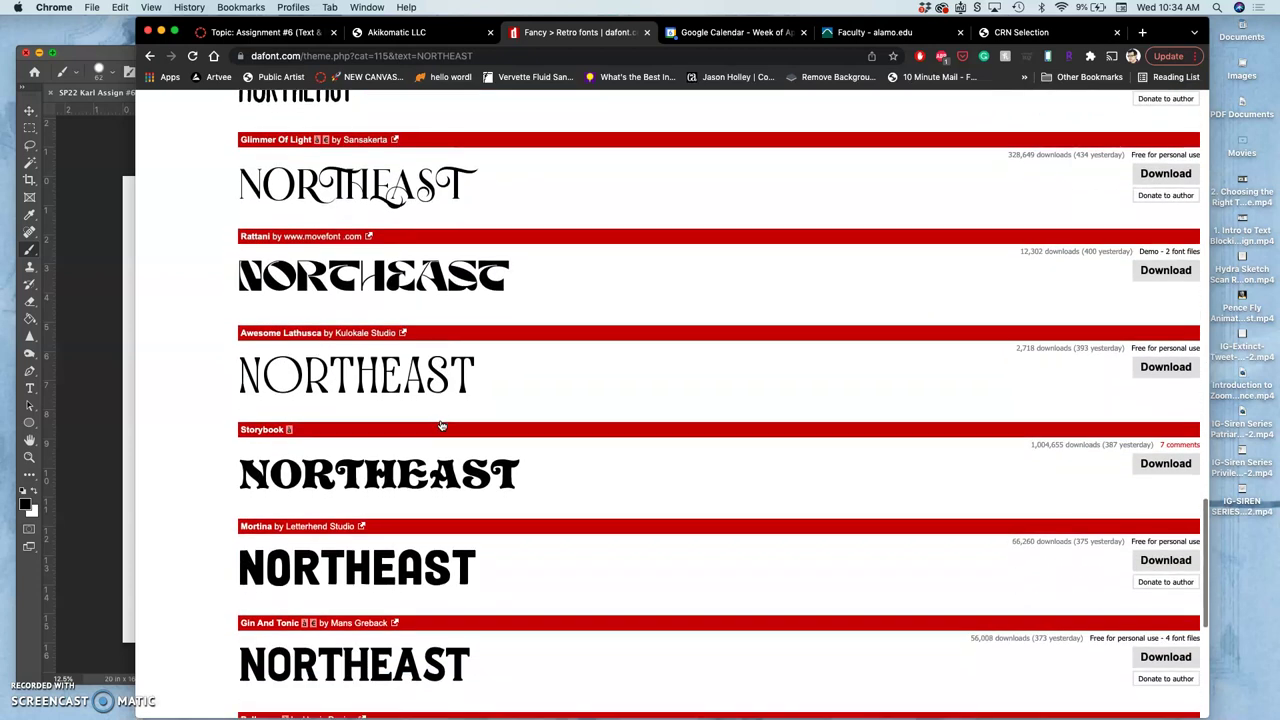
pyautogui.scroll(-1, 440, 425)
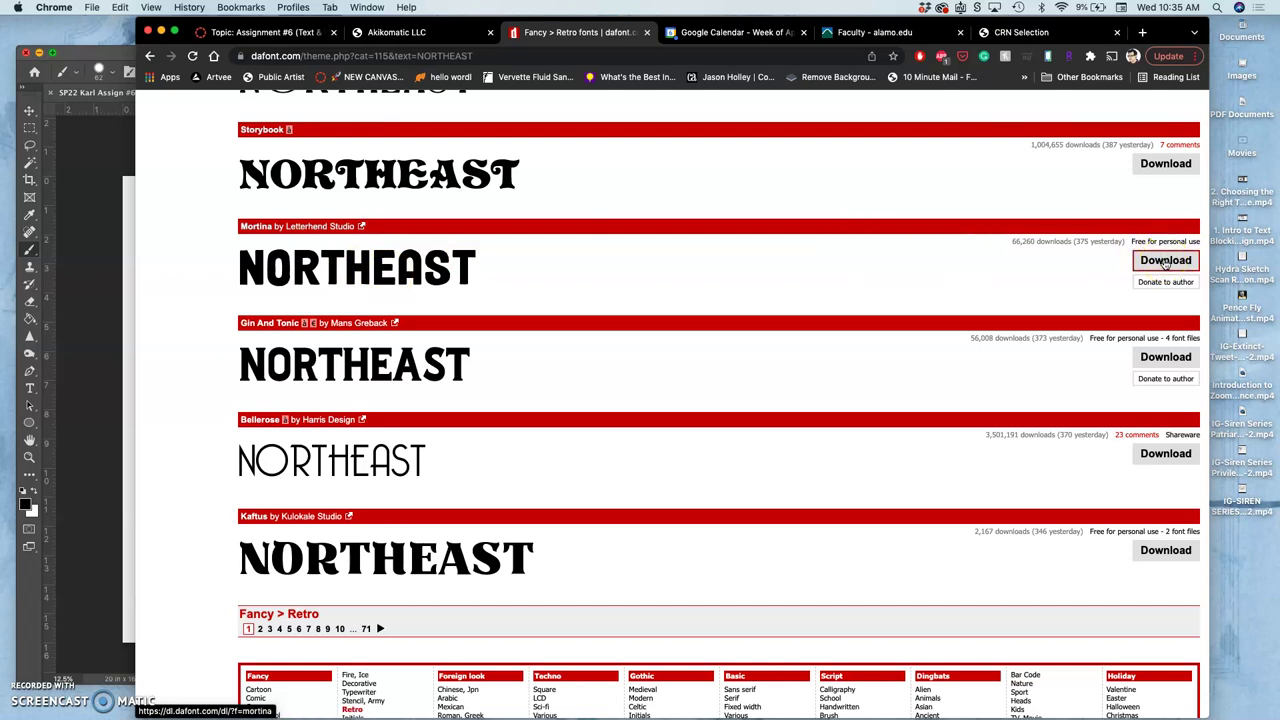
# Step: Download Mortina as mortina.zip, shorten the Chrome window and close the downloads bar
pyautogui.click(1162, 242)
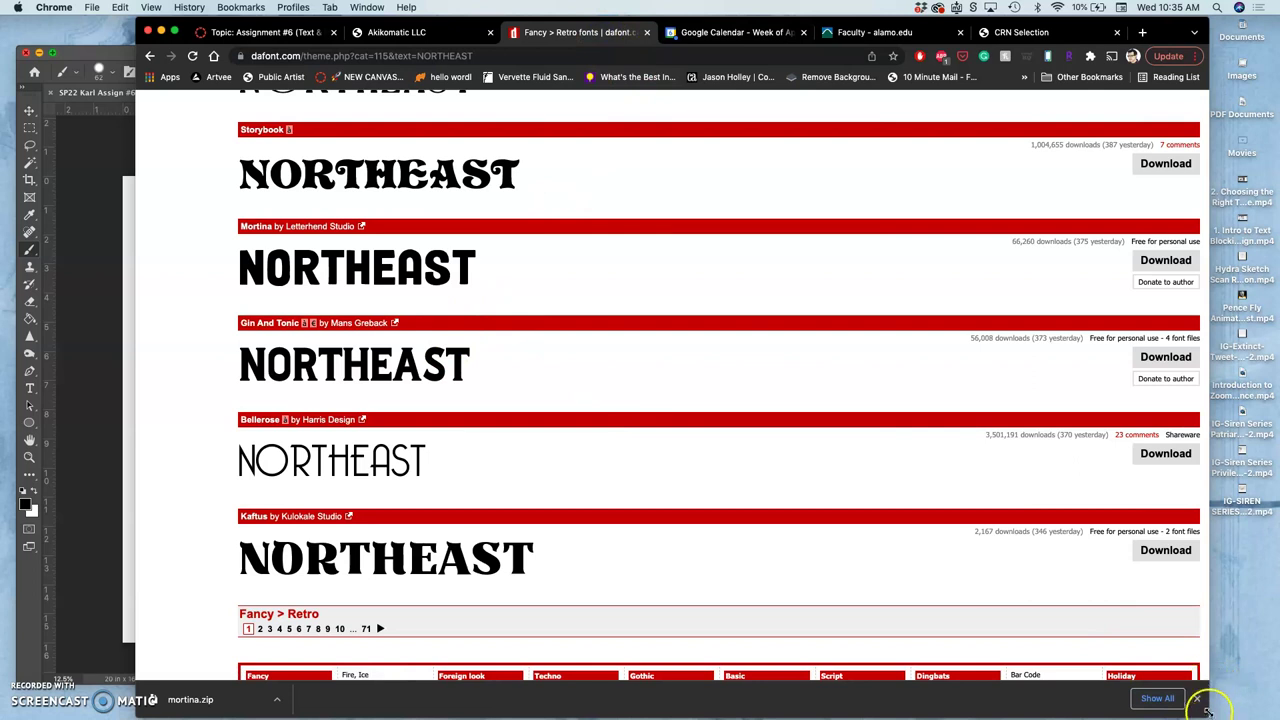
pyautogui.moveTo(1208, 710); pyautogui.dragTo(1207, 675)
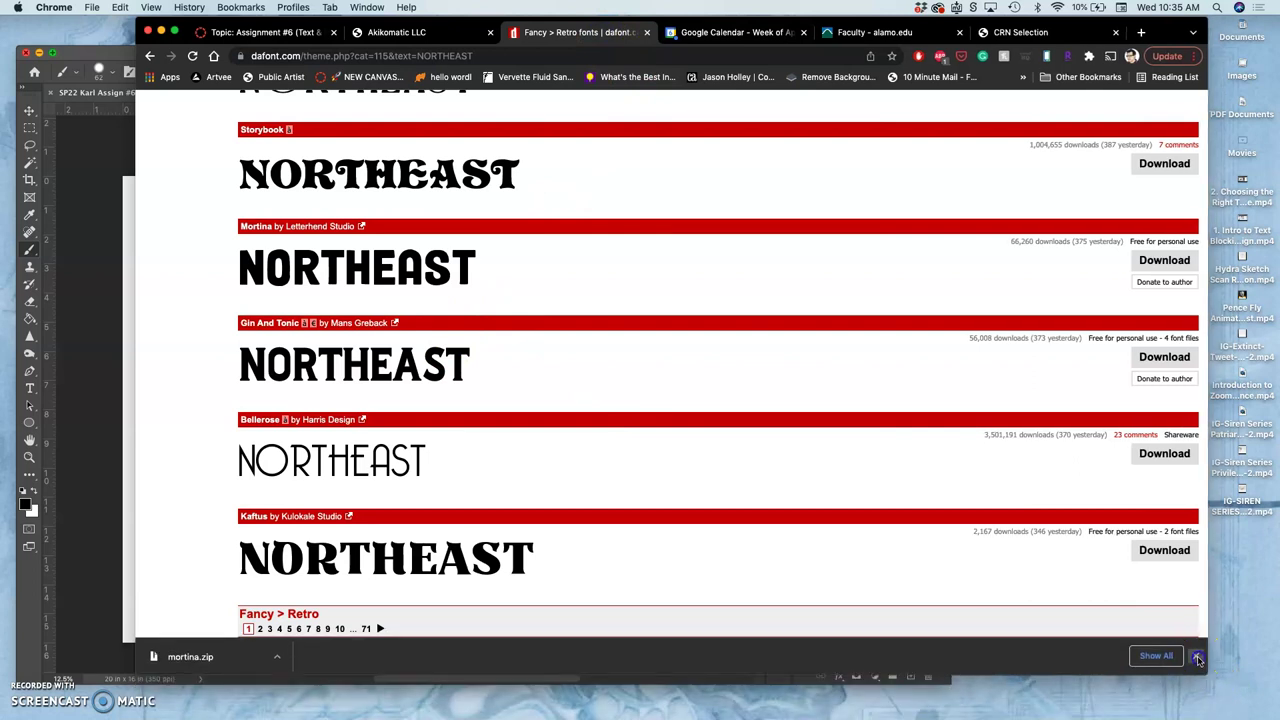
pyautogui.click(1198, 657)
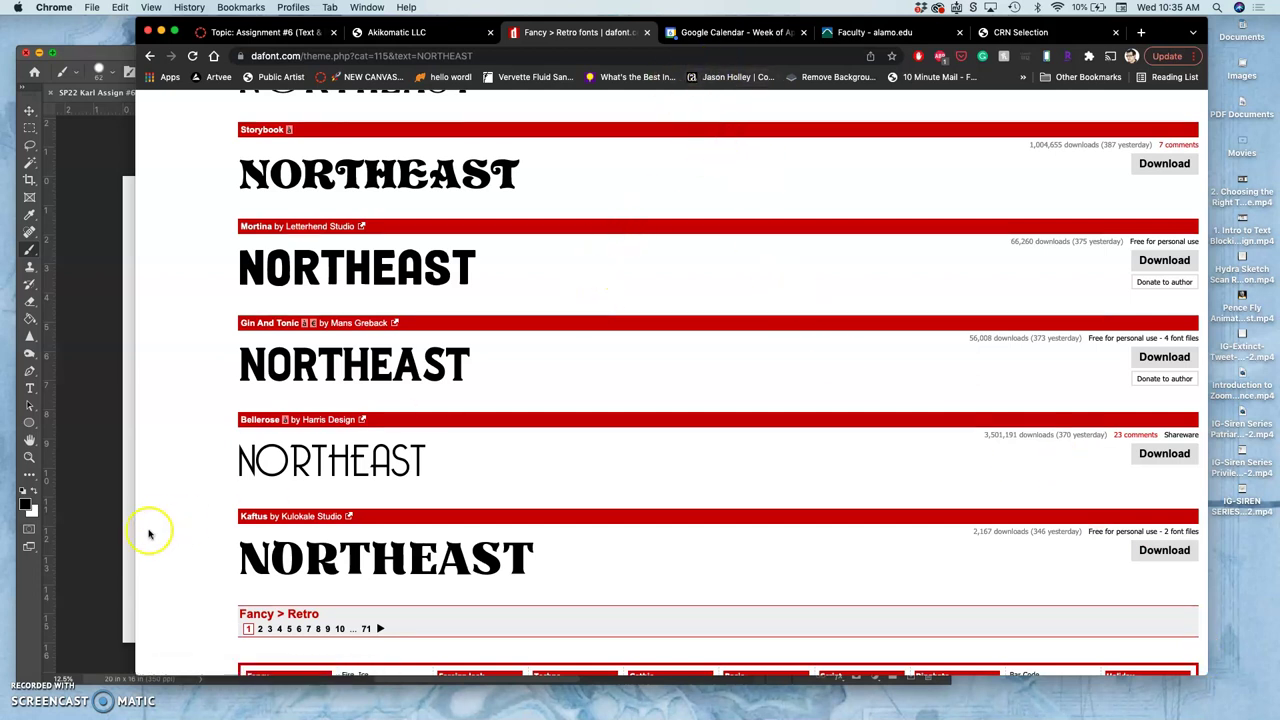
# Step: Open the Downloads folder in its own Finder window, placed beside Assignment #6
pyautogui.moveTo(8, 444)
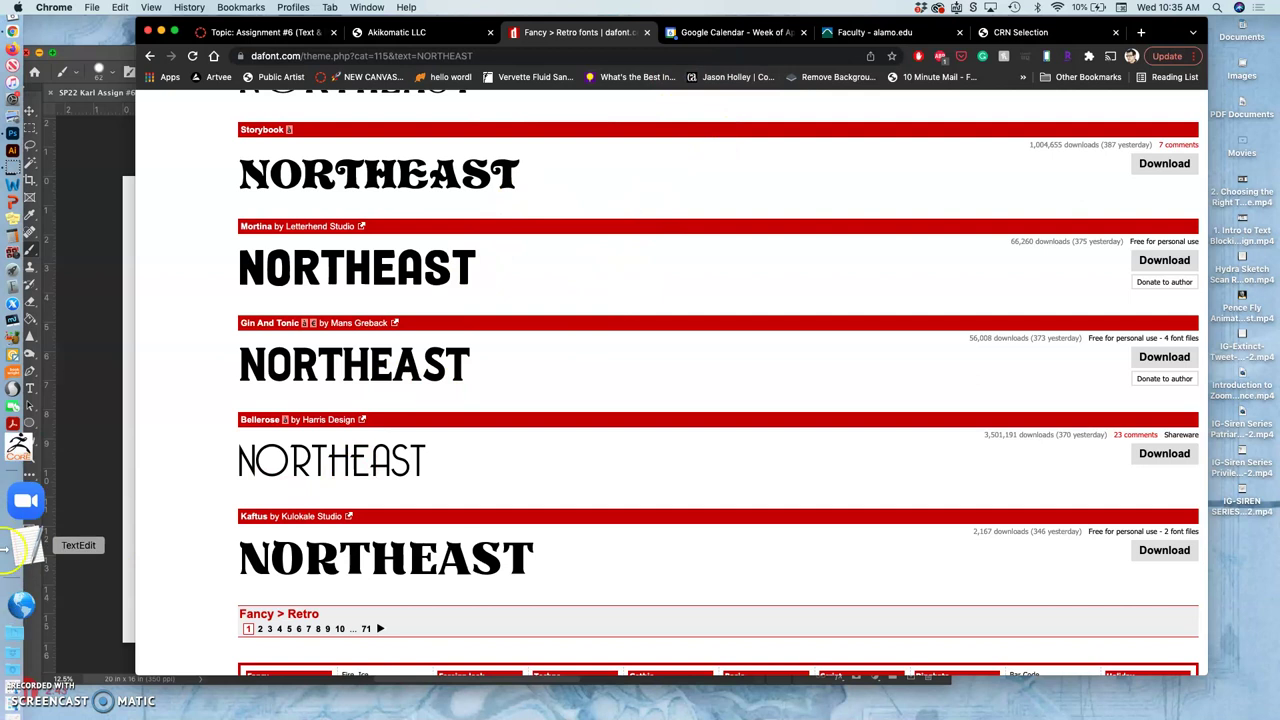
pyautogui.click(19, 618)
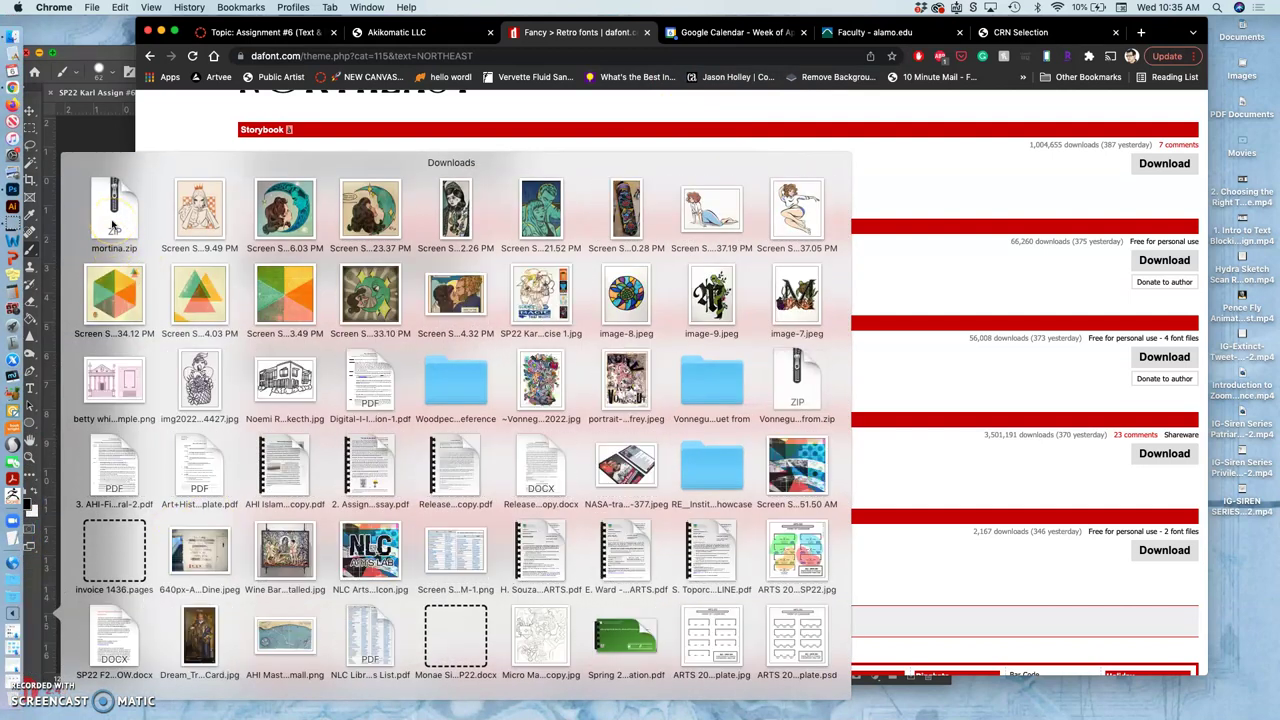
pyautogui.moveTo(113, 232); pyautogui.dragTo(396, 410)
pyautogui.hotkey('ctrl', 'Up')
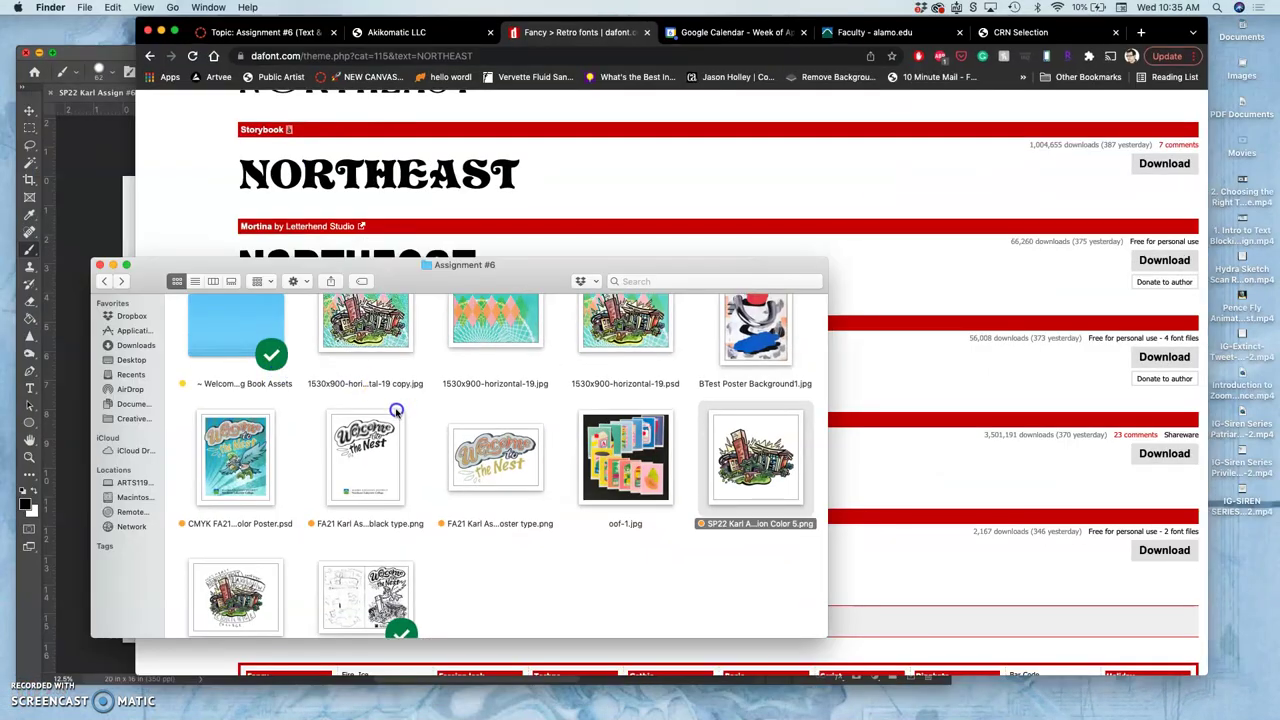
pyautogui.moveTo(559, 545); pyautogui.dragTo(559, 545)
pyautogui.scroll(-3, 559, 546)
pyautogui.scroll(4, 559, 547)
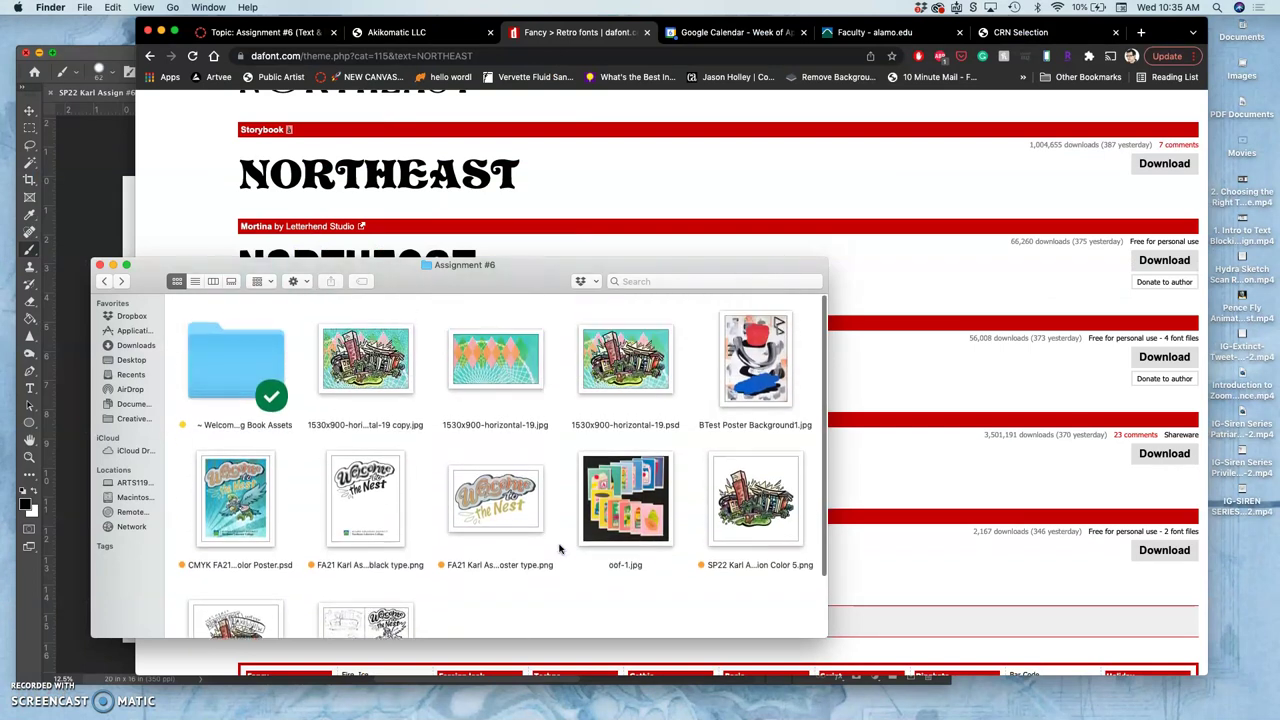
pyautogui.scroll(-2, 559, 548)
pyautogui.moveTo(15, 565)
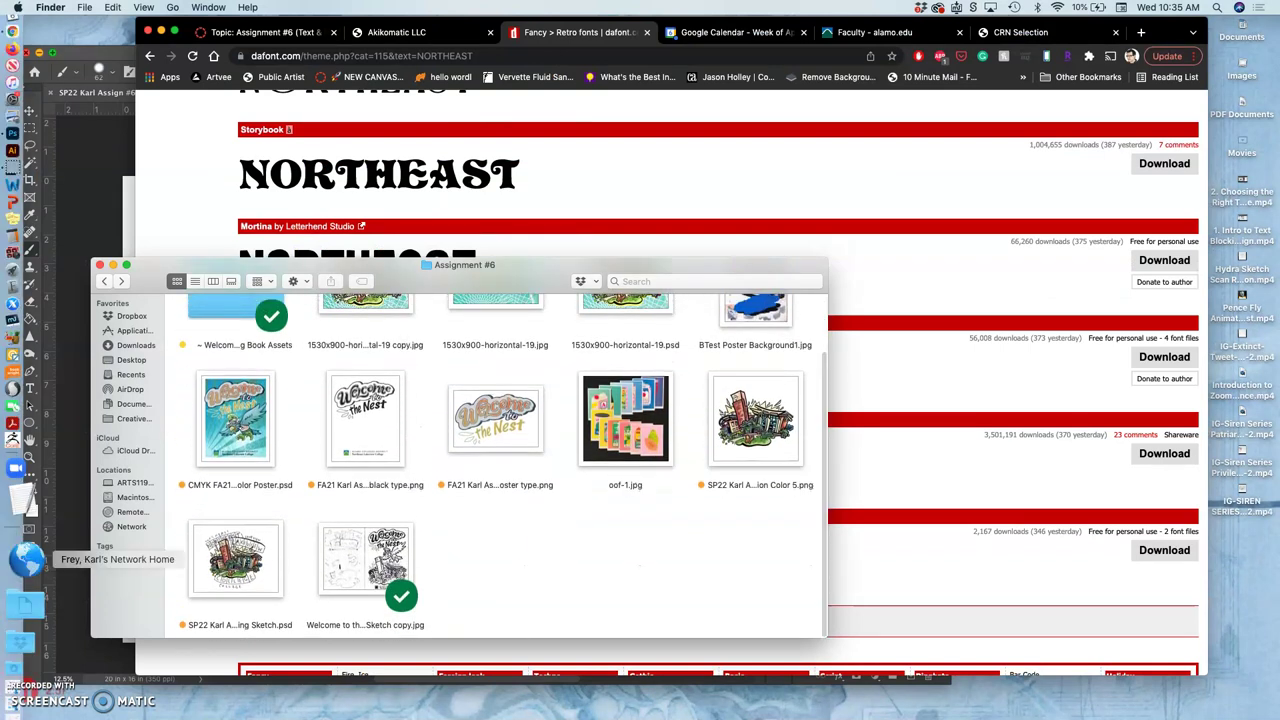
pyautogui.click(14, 612)
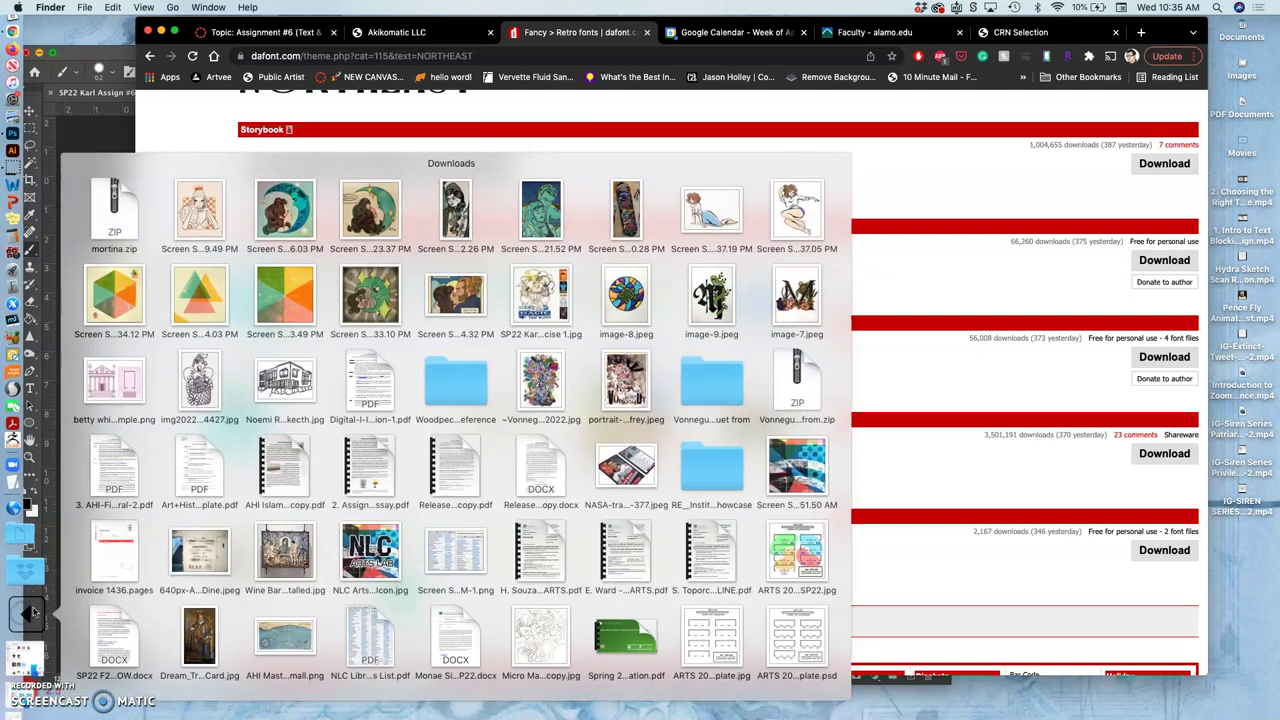
pyautogui.scroll(-5, 371, 557)
pyautogui.click(713, 632)
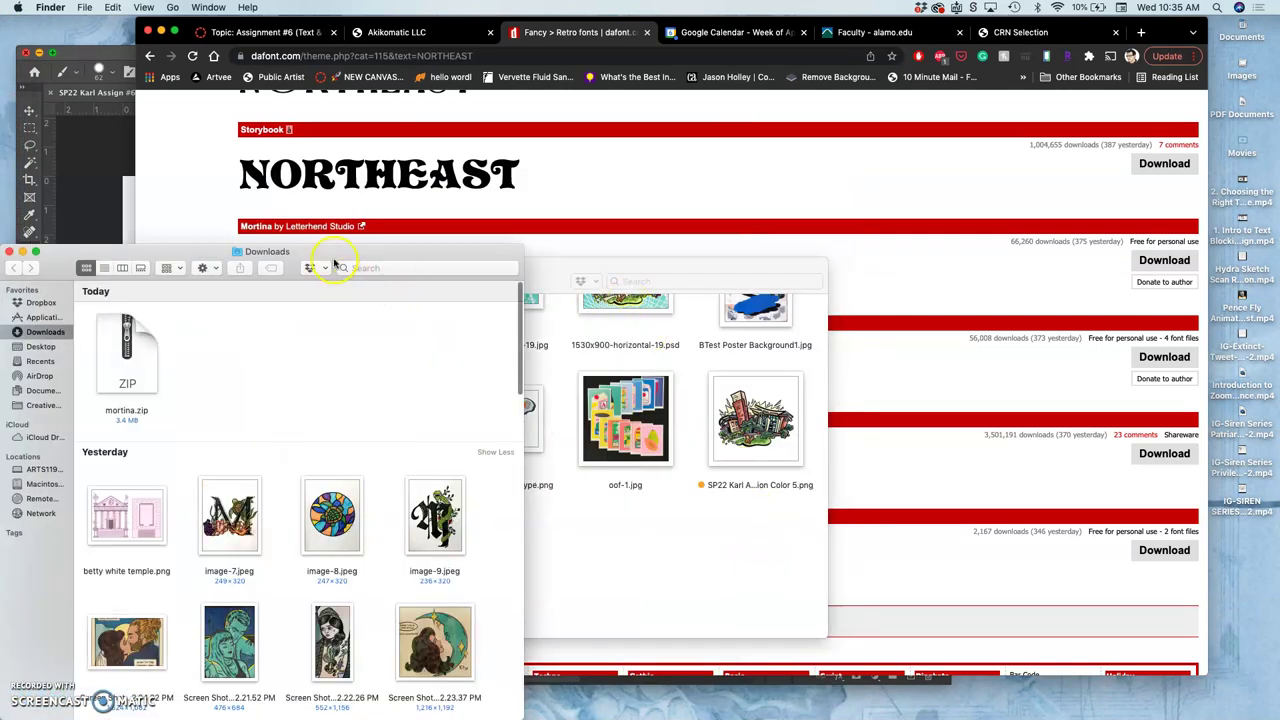
pyautogui.moveTo(336, 257); pyautogui.dragTo(937, 195)
# Step: Move mortina.zip and the three screenshots into Assignment #6, then close Downloads
pyautogui.moveTo(730, 295); pyautogui.dragTo(508, 560)
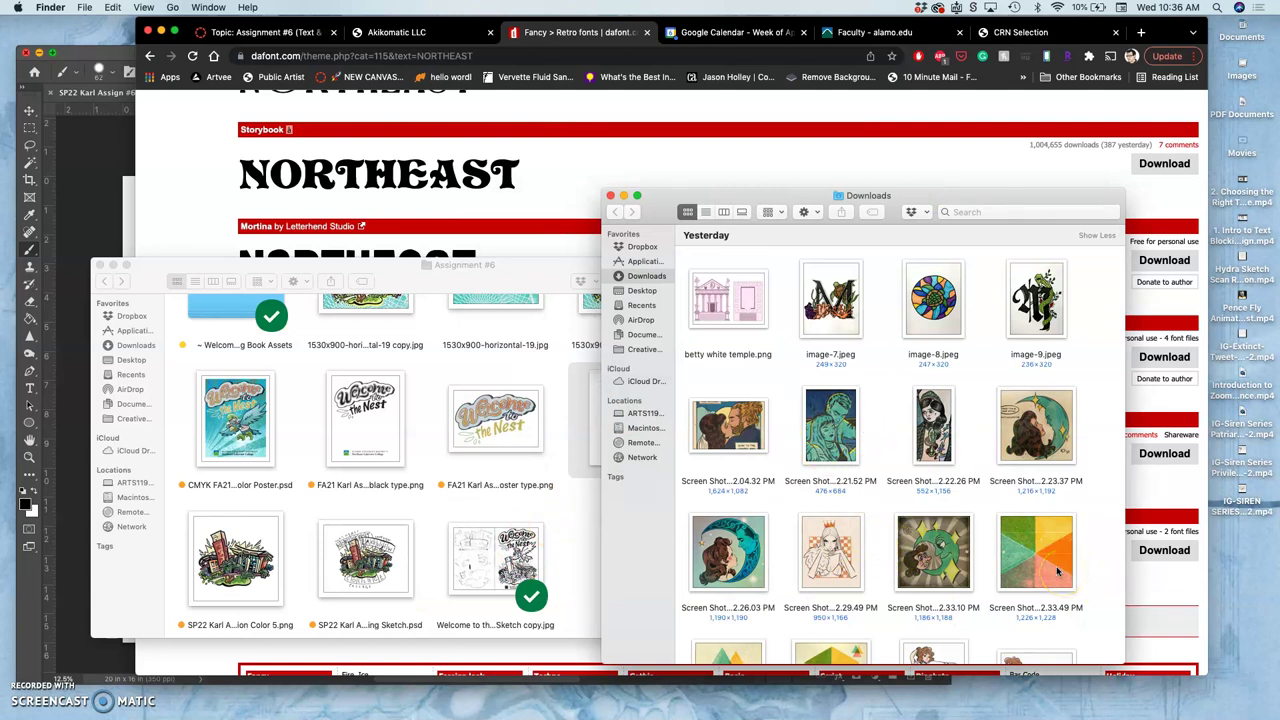
pyautogui.moveTo(1040, 570); pyautogui.dragTo(586, 517)
pyautogui.scroll(-2, 930, 590)
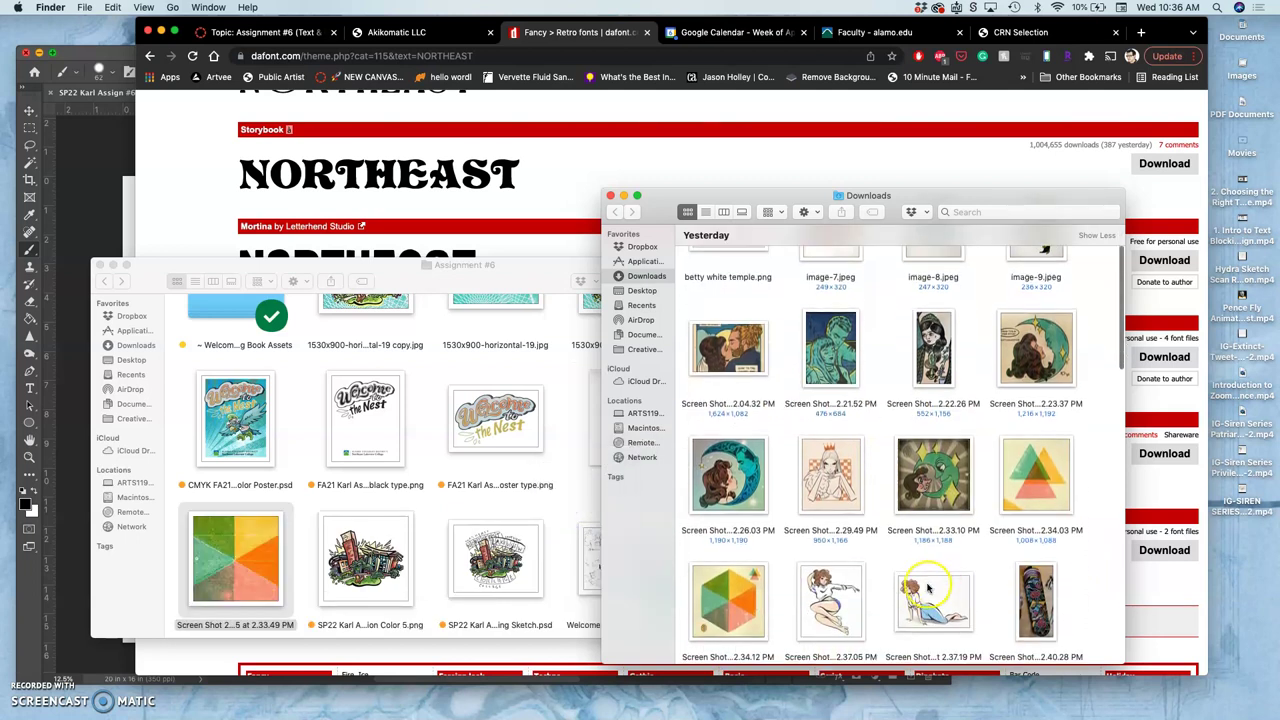
pyautogui.moveTo(742, 601); pyautogui.dragTo(566, 515)
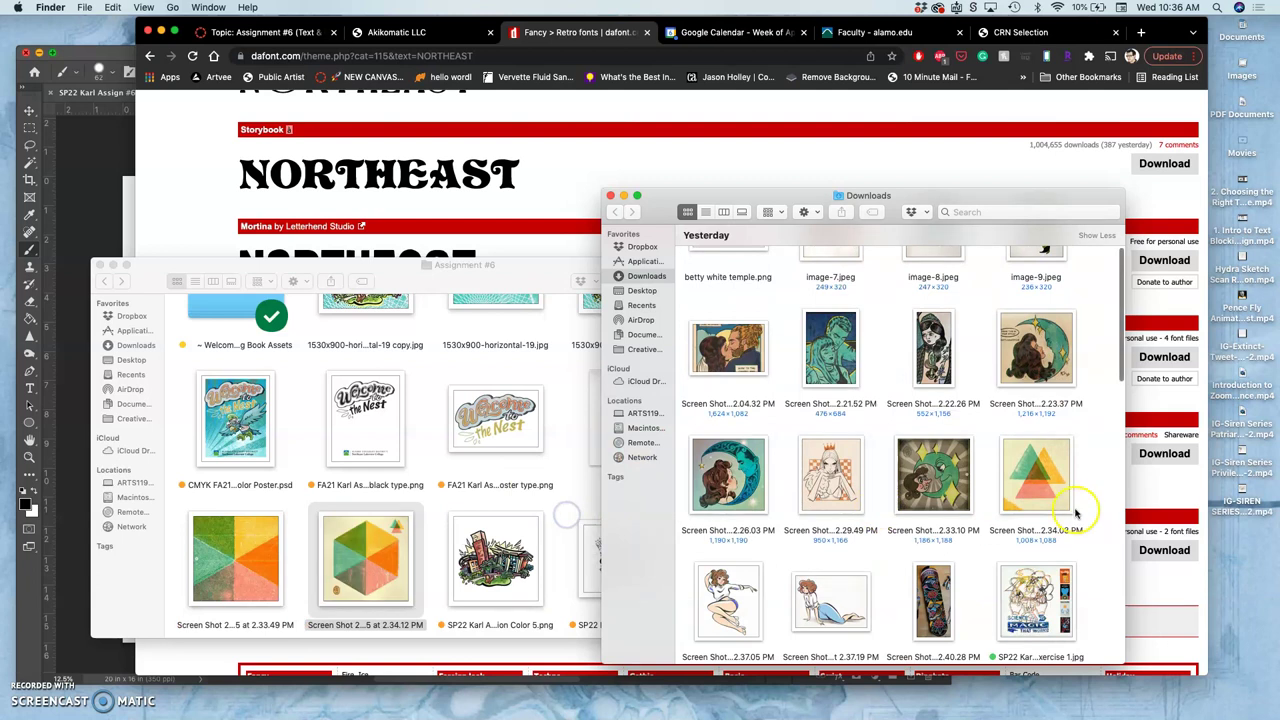
pyautogui.moveTo(1076, 513); pyautogui.dragTo(580, 490)
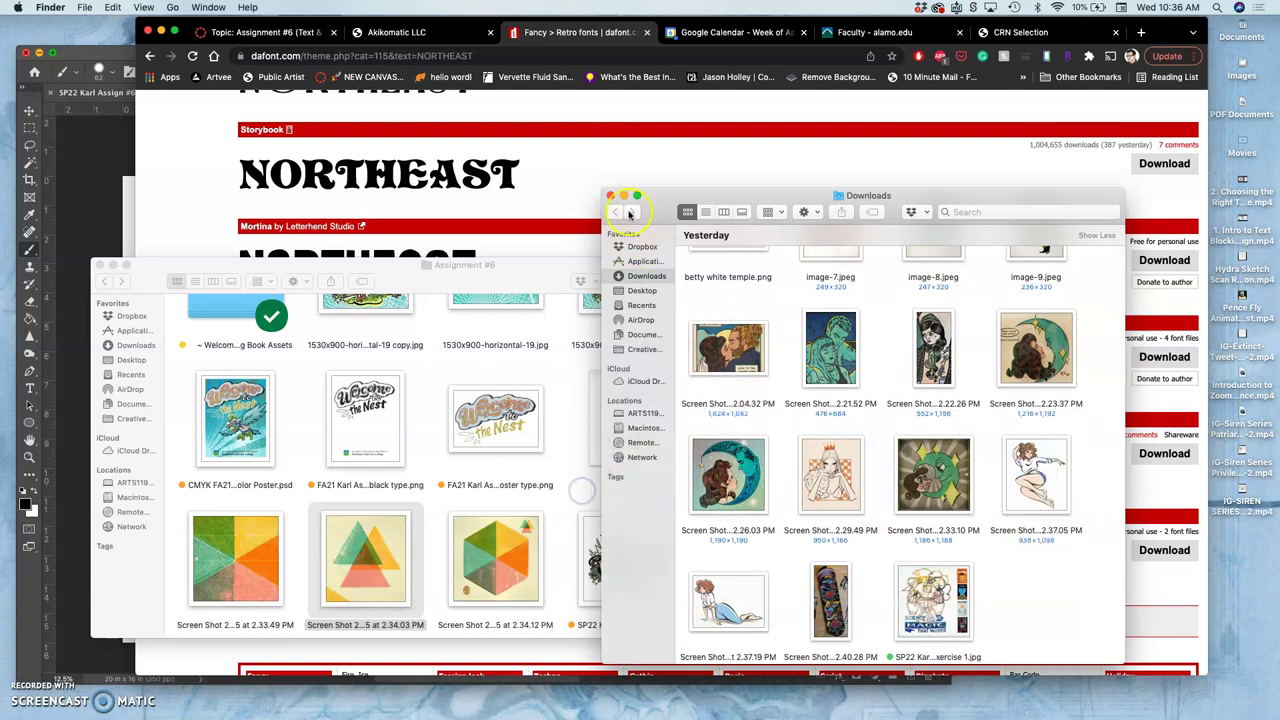
pyautogui.click(611, 196)
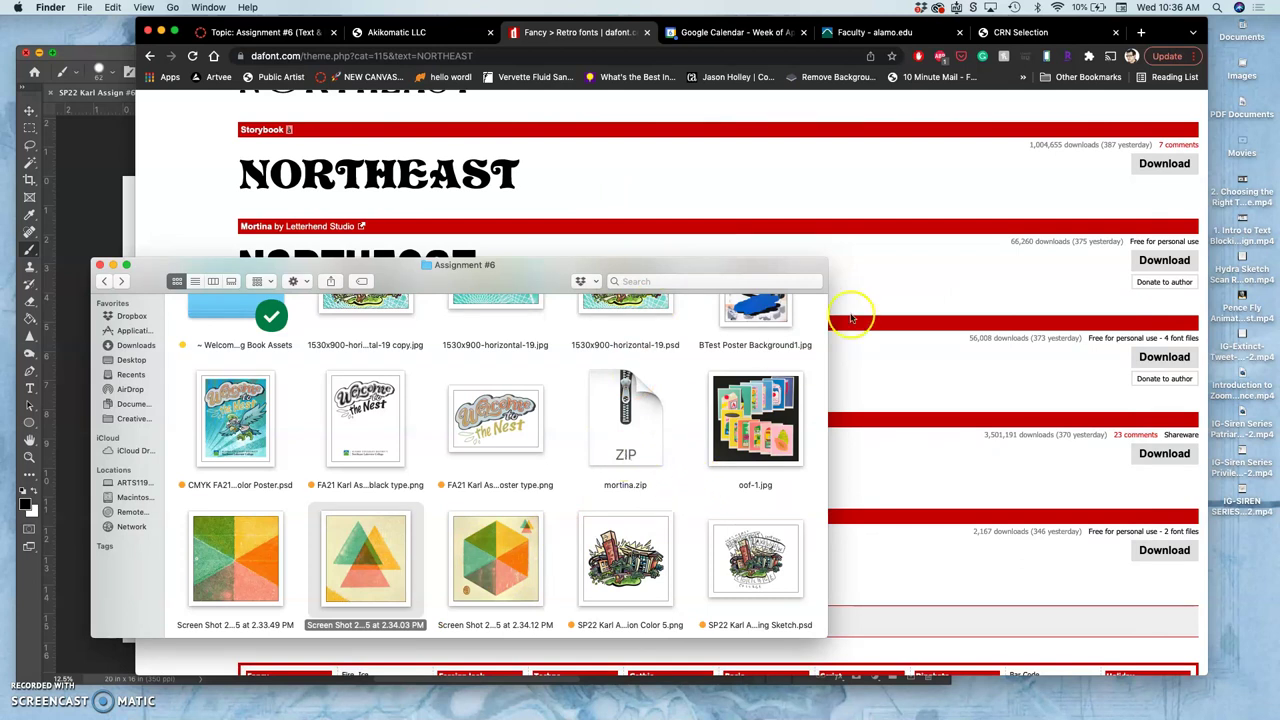
# Step: Back in Chrome, download the Market Deco font as market_deco.zip
pyautogui.click(890, 295)
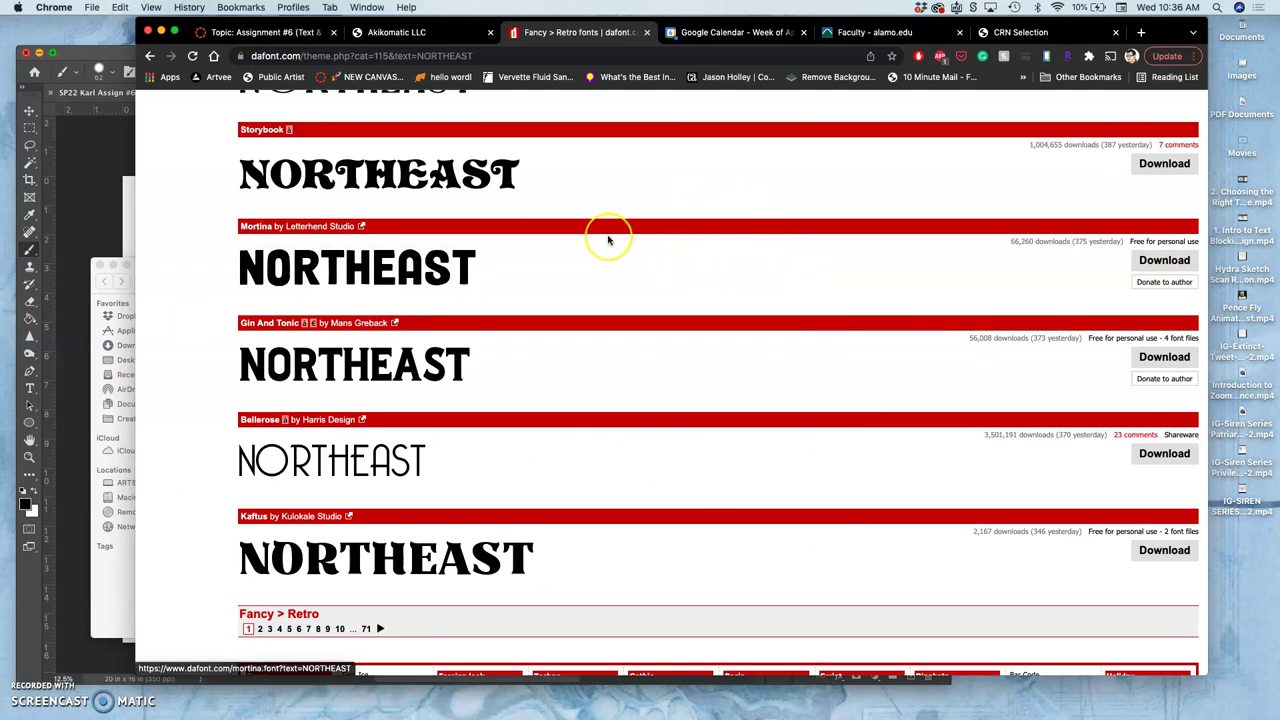
pyautogui.scroll(1, 607, 240)
pyautogui.scroll(10, 607, 240)
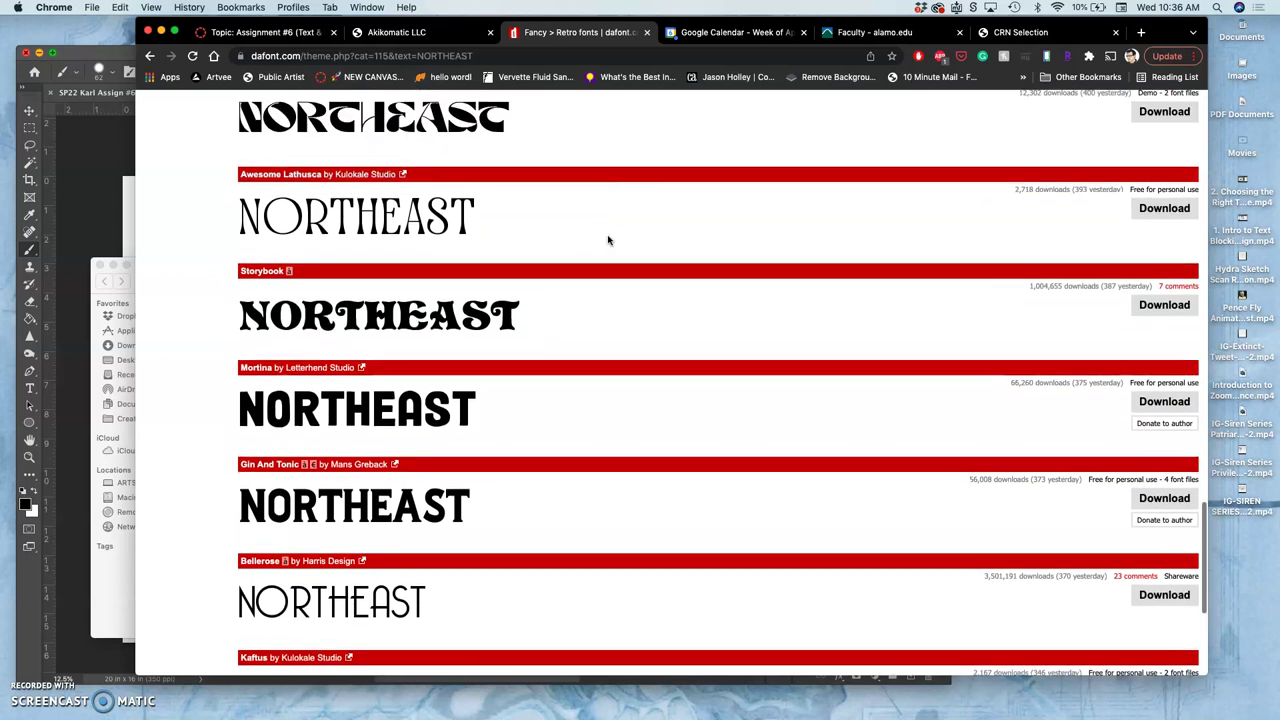
pyautogui.scroll(7, 607, 240)
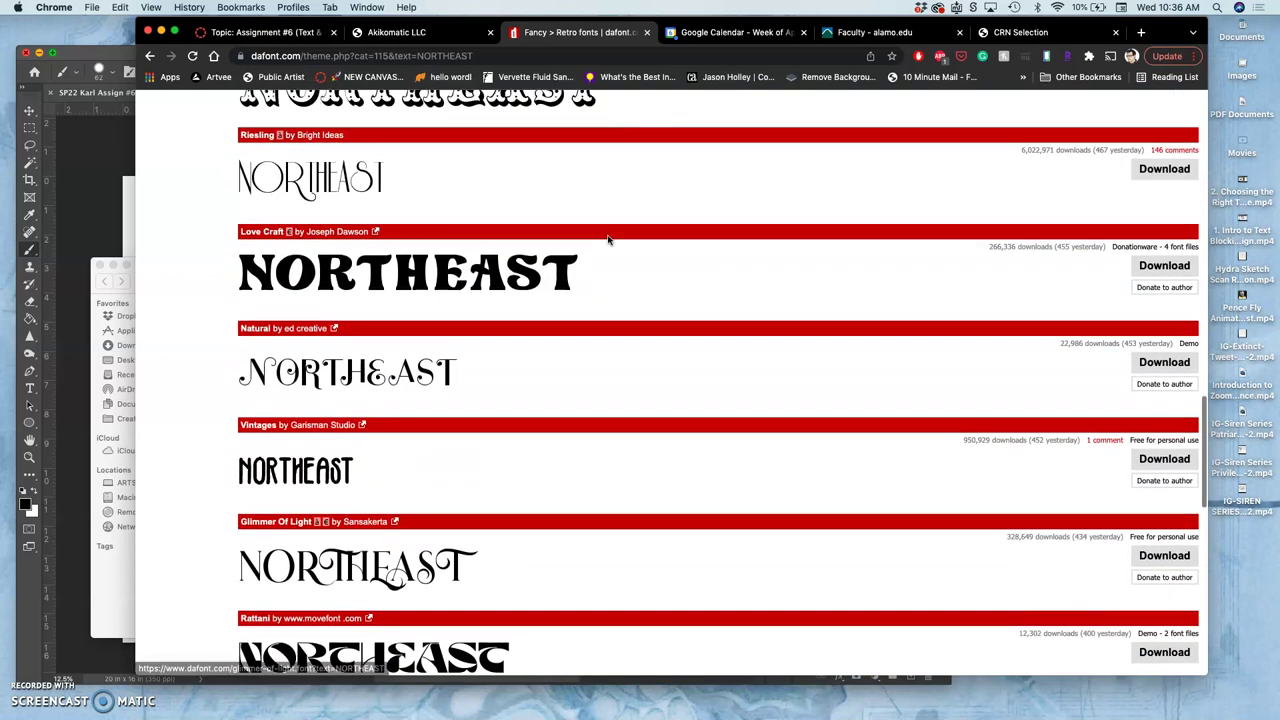
pyautogui.scroll(6, 607, 240)
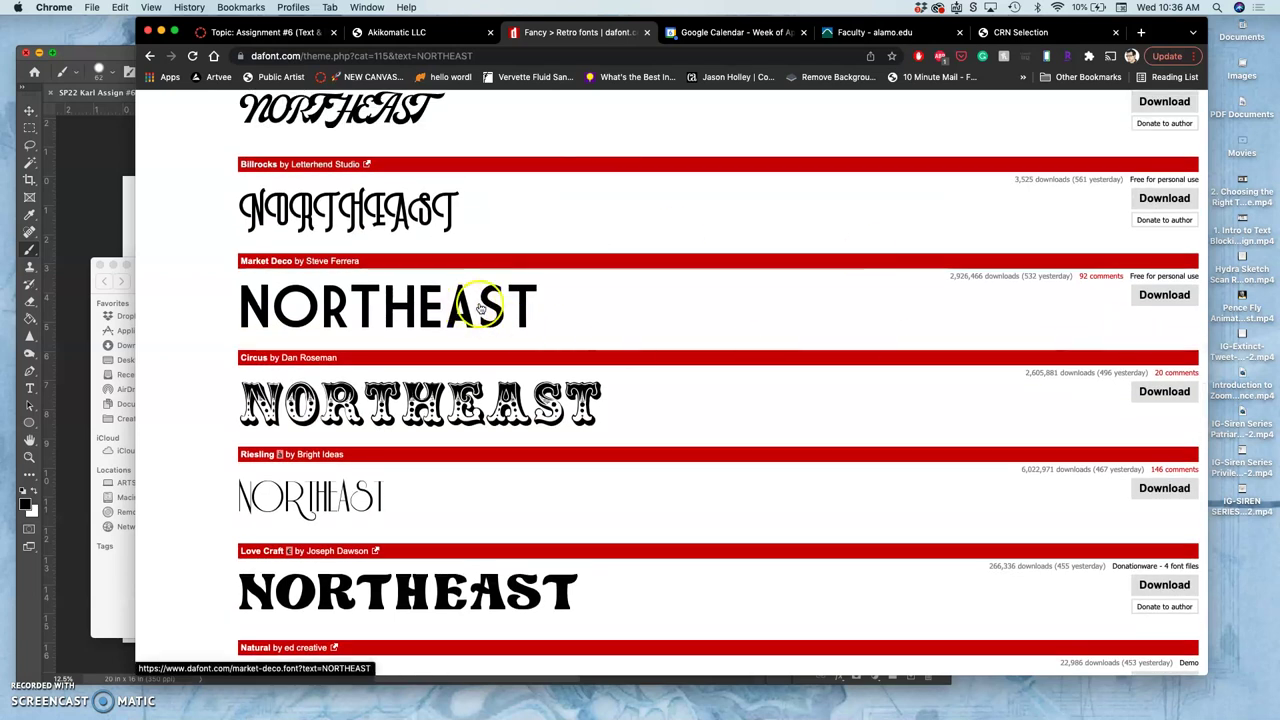
pyautogui.click(1160, 296)
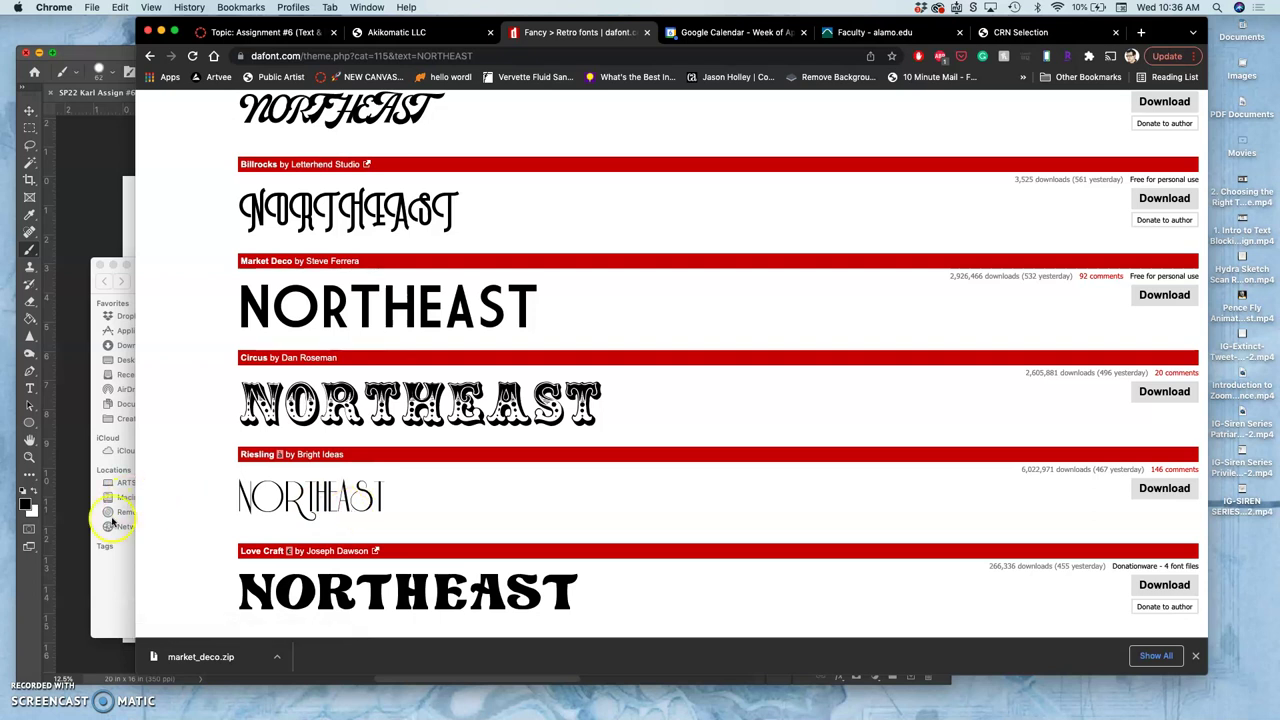
# Step: Download the American Captain font, further up the Retro list, as american_captain.zip
pyautogui.scroll(7, 447, 416)
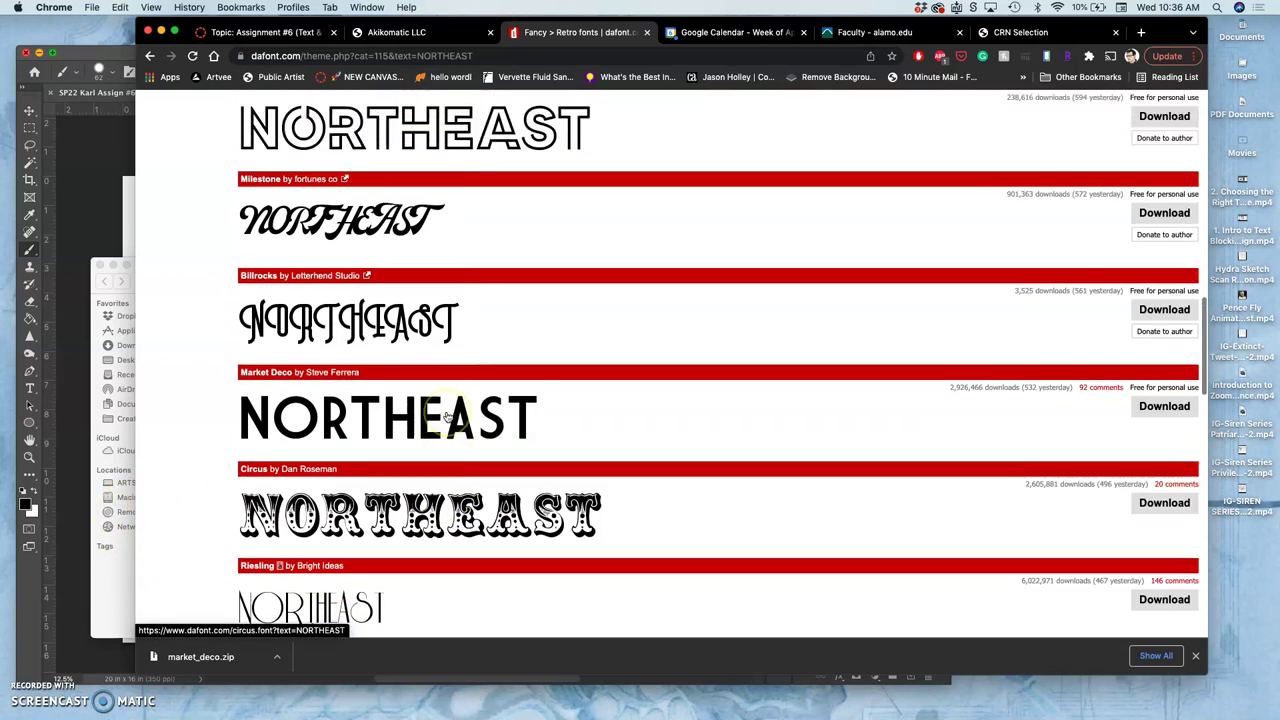
pyautogui.scroll(5, 447, 416)
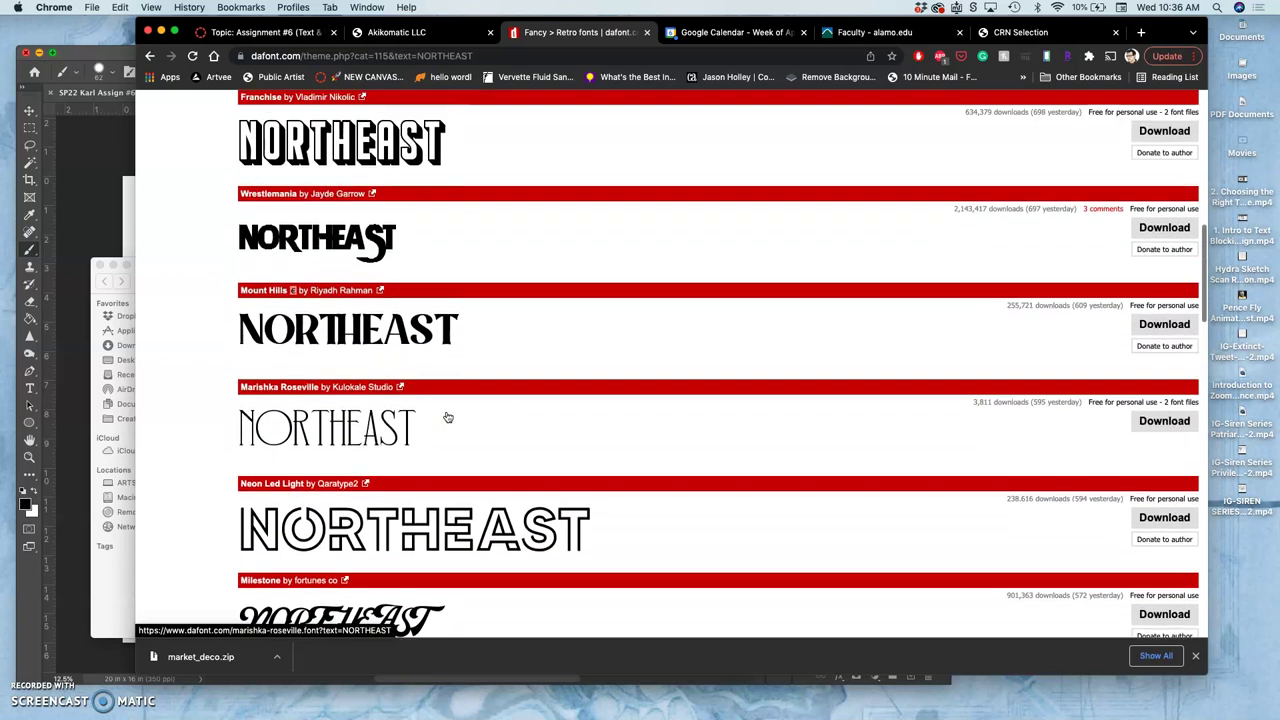
pyautogui.scroll(5, 447, 416)
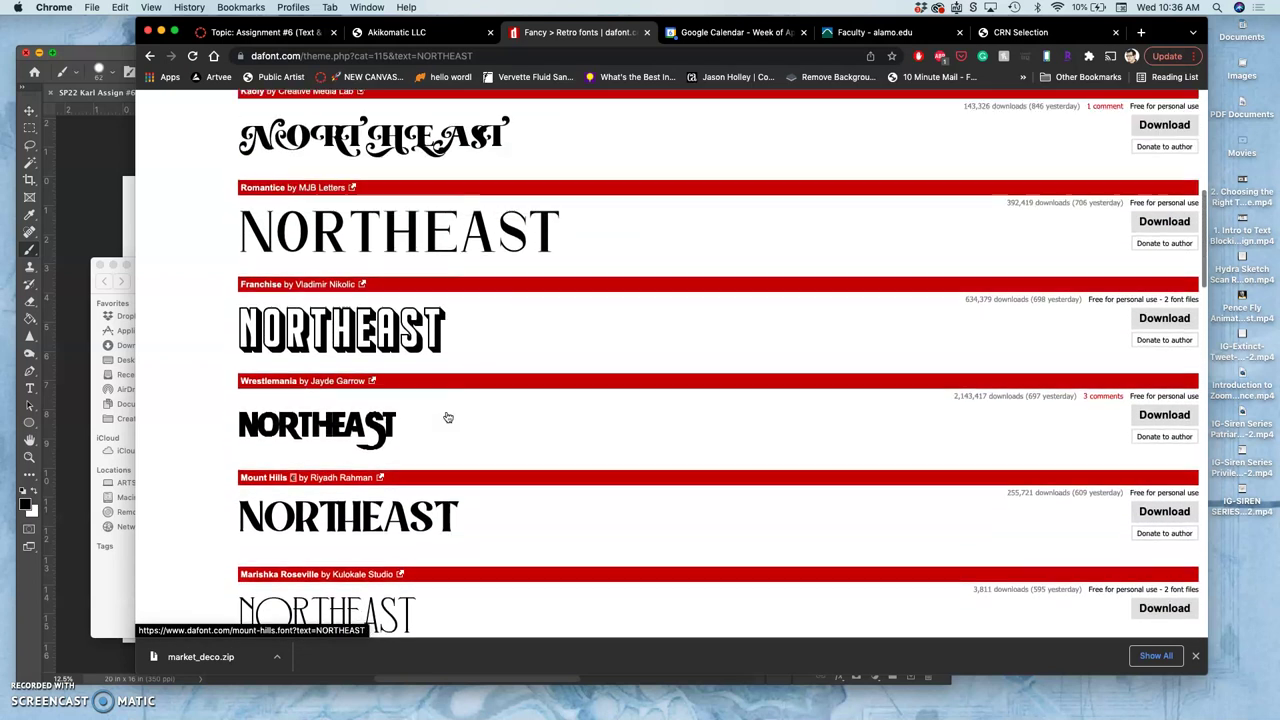
pyautogui.scroll(4, 447, 416)
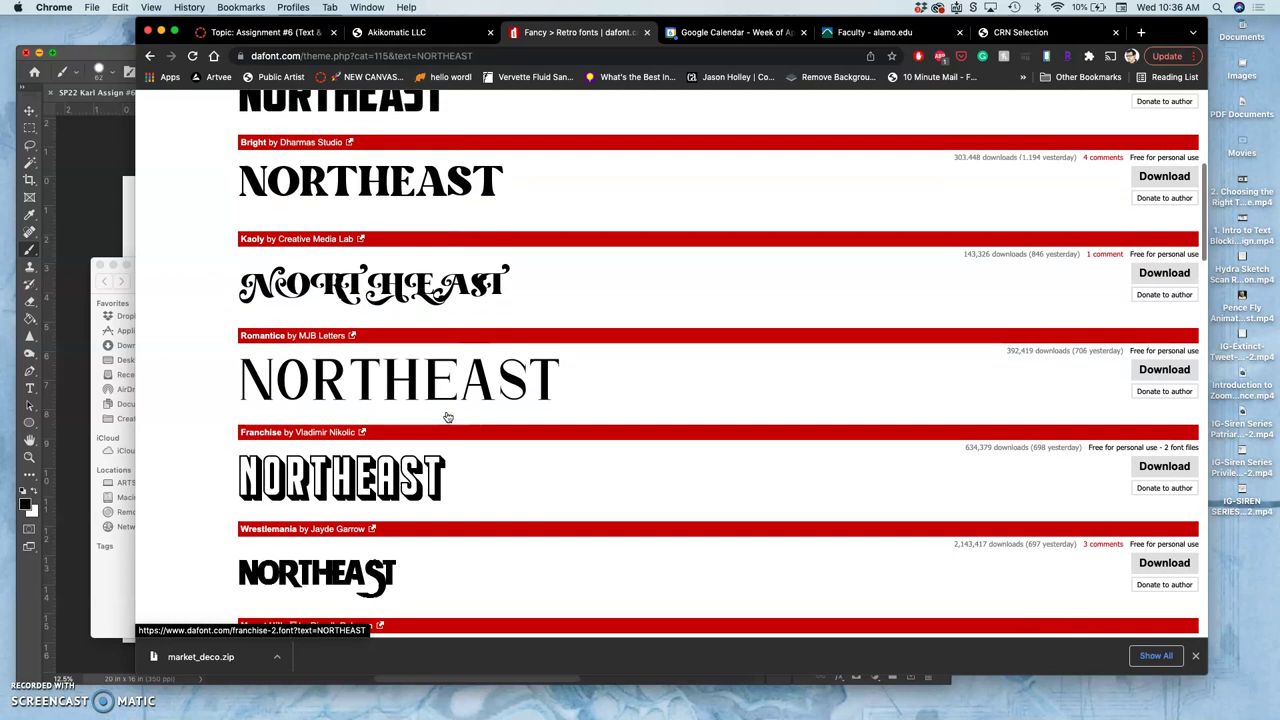
pyautogui.scroll(2, 447, 416)
pyautogui.scroll(-4, 447, 416)
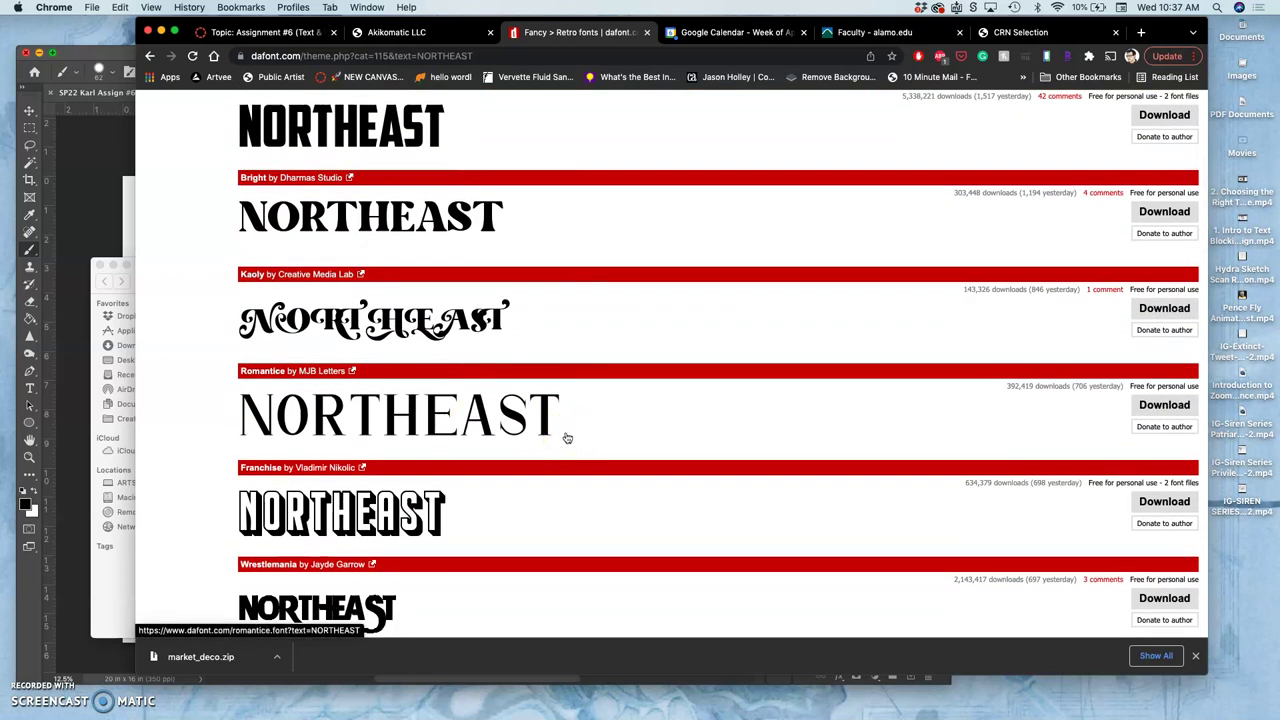
pyautogui.scroll(3, 566, 437)
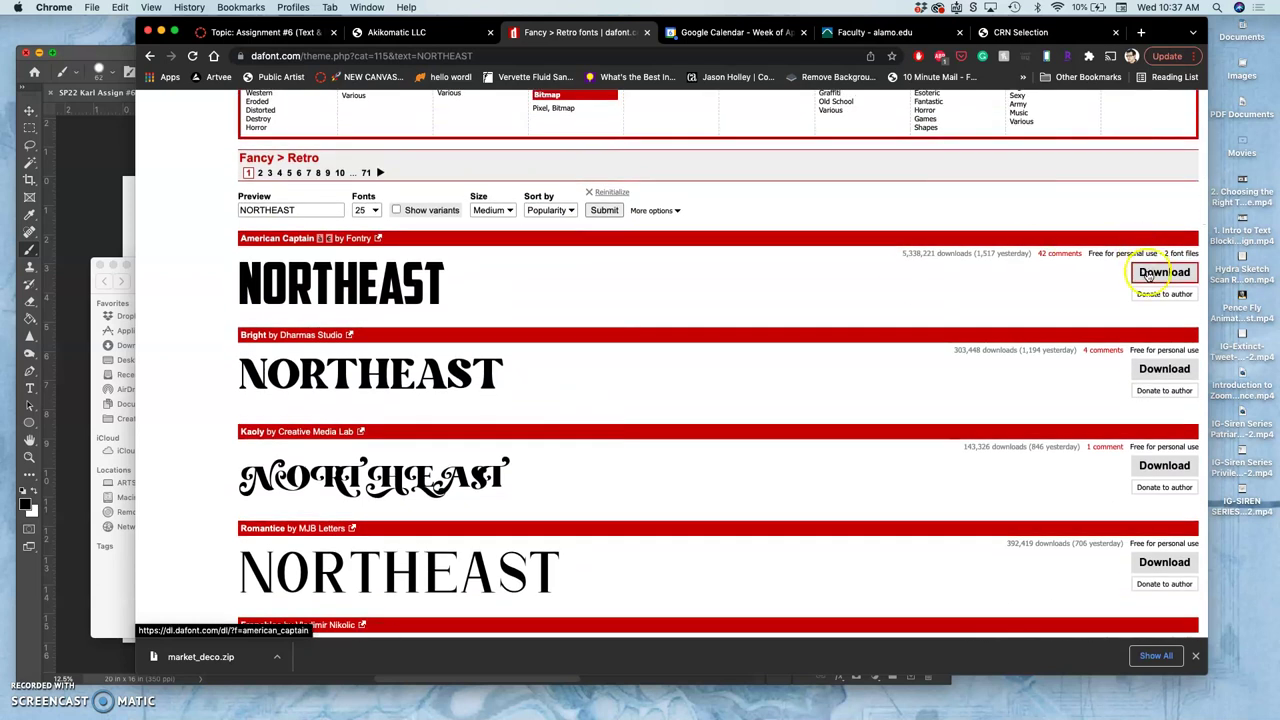
pyautogui.click(1148, 276)
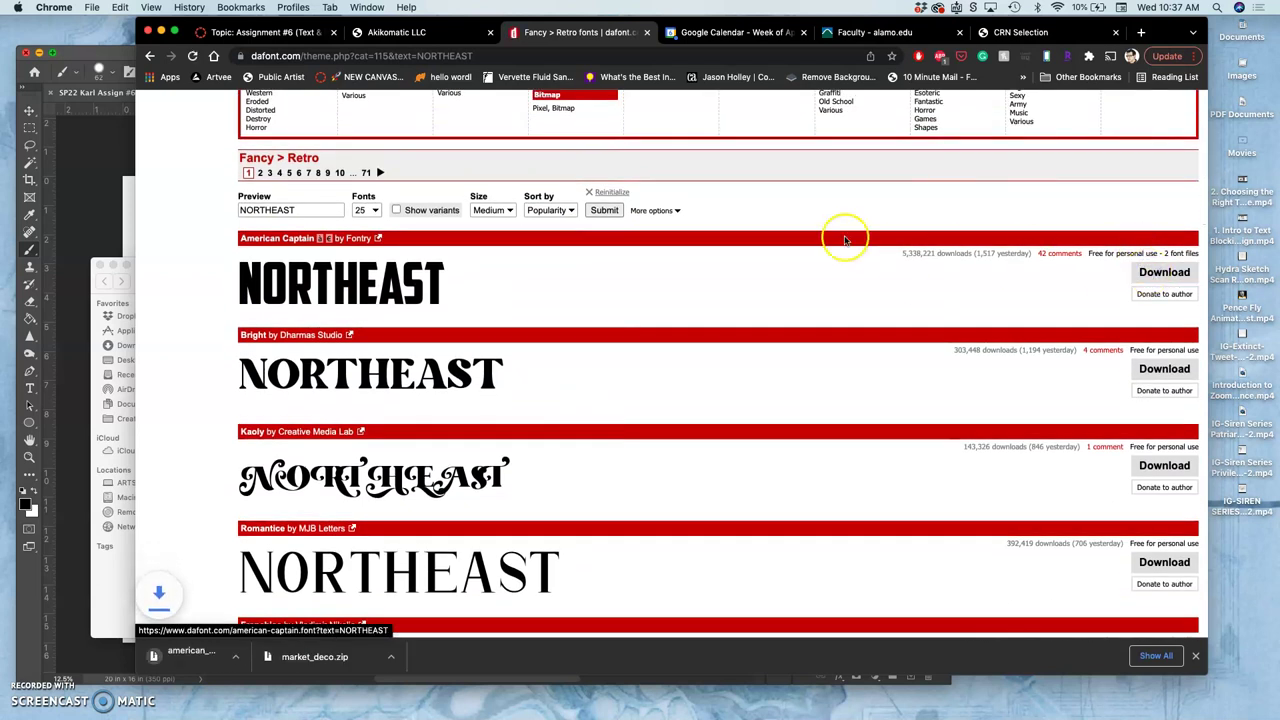
# Step: View the colour Welcome to the Nest poster from Assignment #6 in Preview, then close it
pyautogui.click(95, 295)
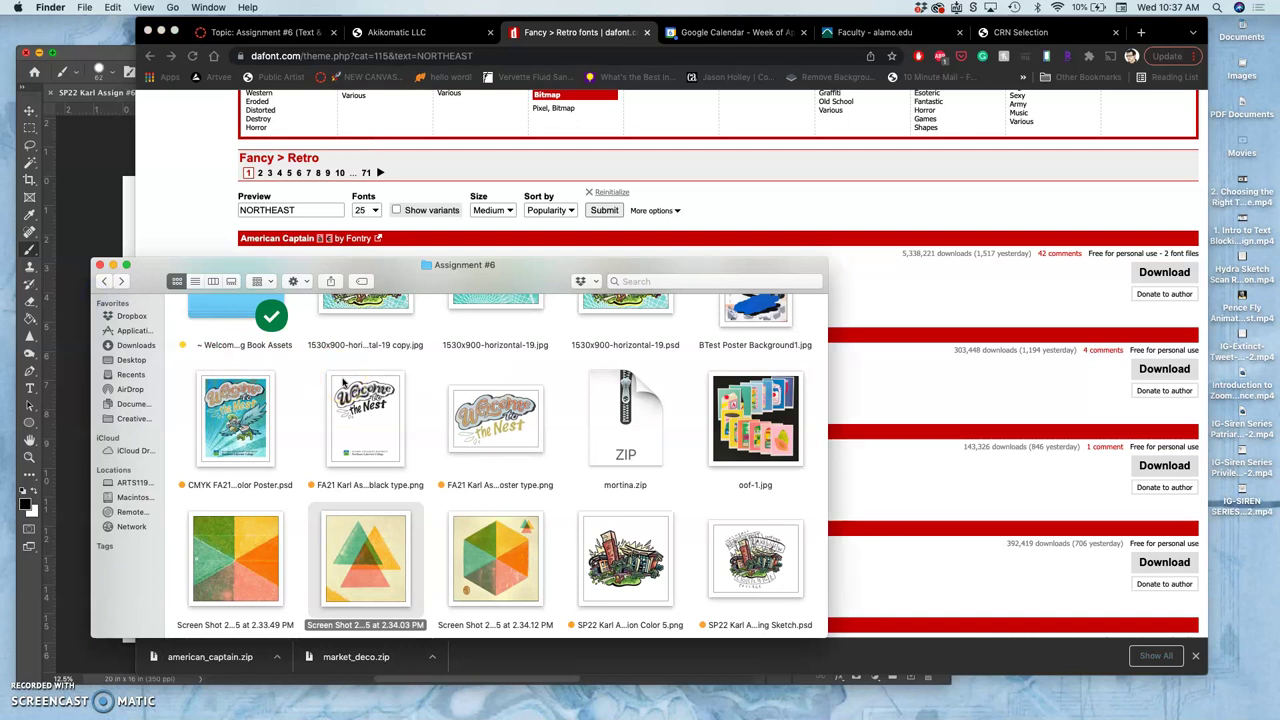
pyautogui.scroll(-1, 343, 383)
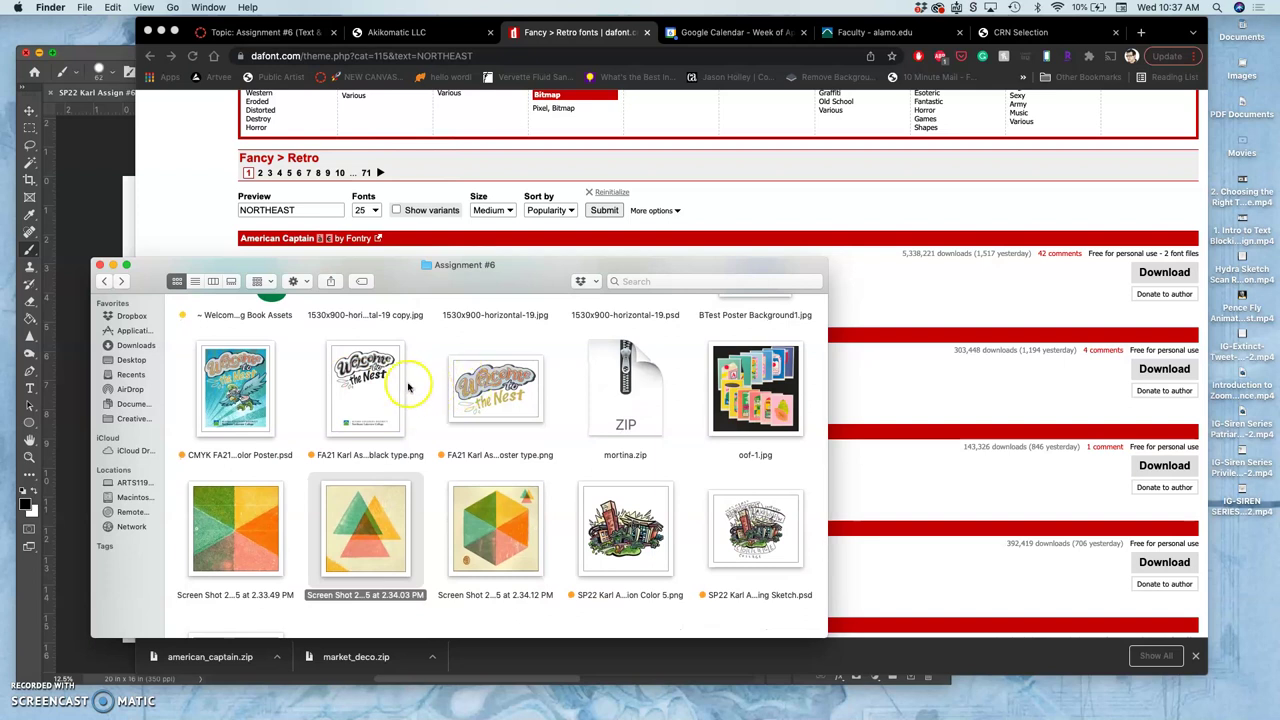
pyautogui.click(481, 399)
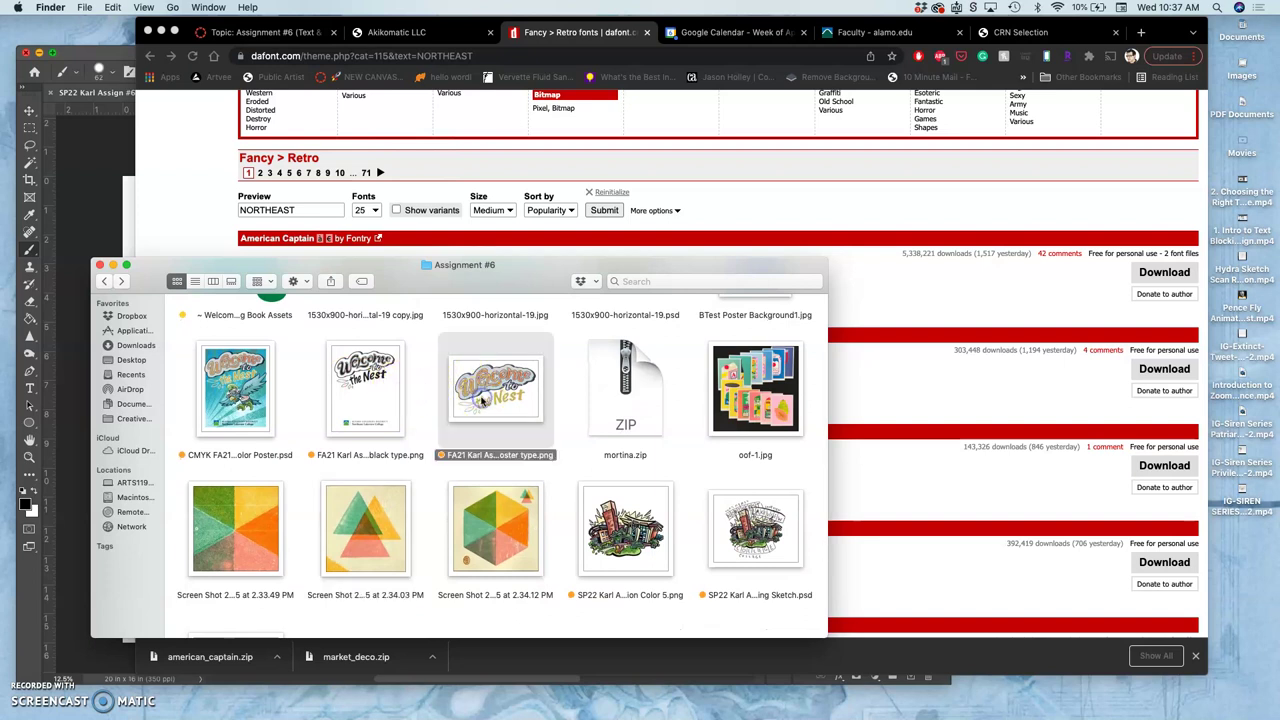
pyautogui.doubleClick(481, 399)
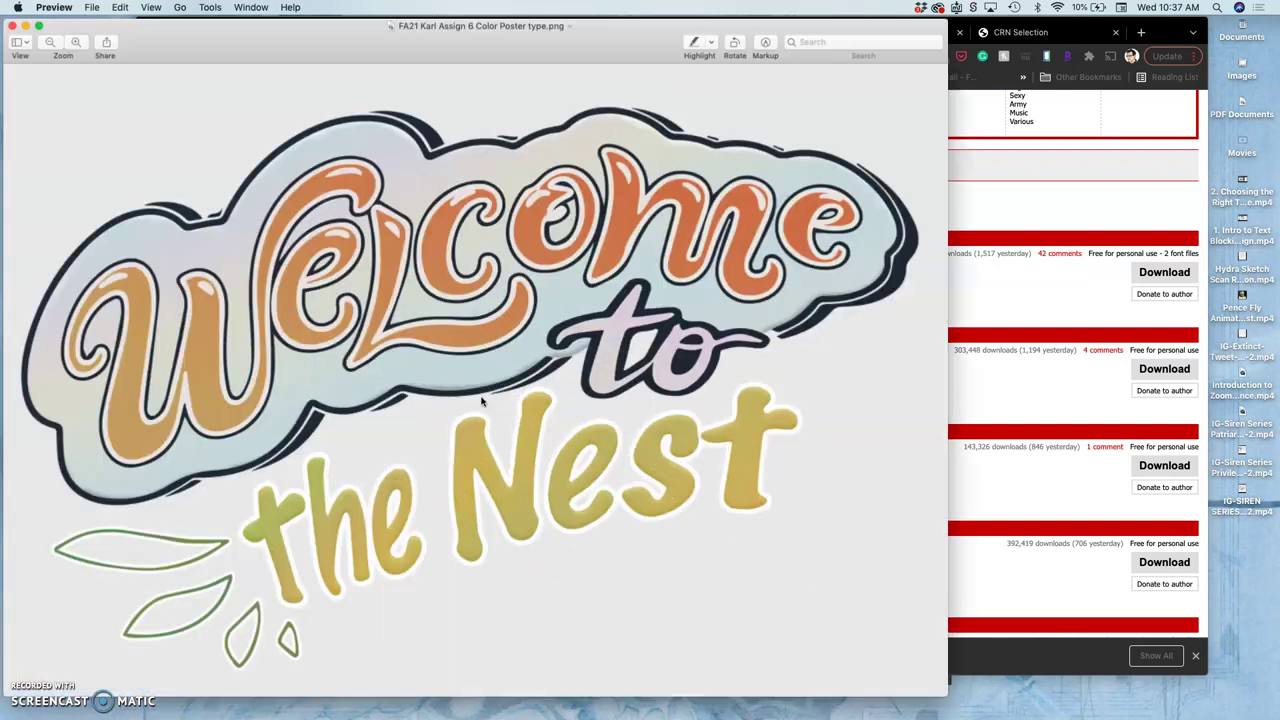
pyautogui.click(458, 290)
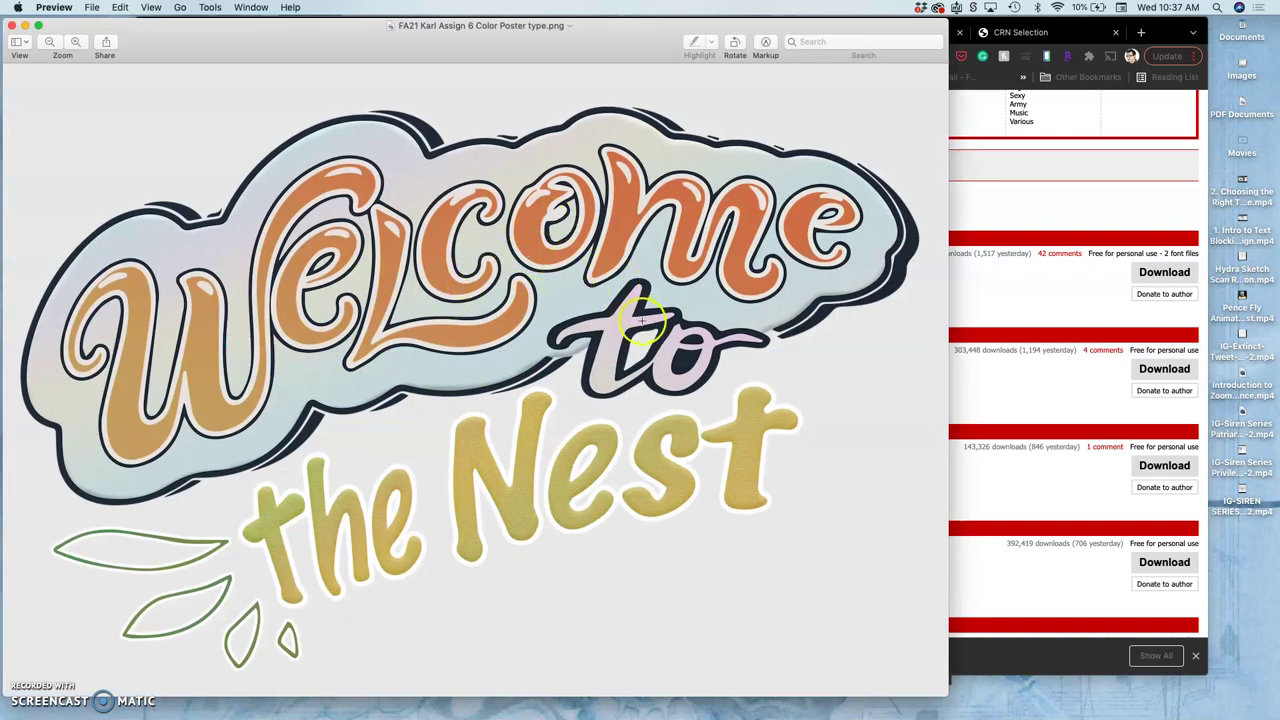
pyautogui.click(13, 26)
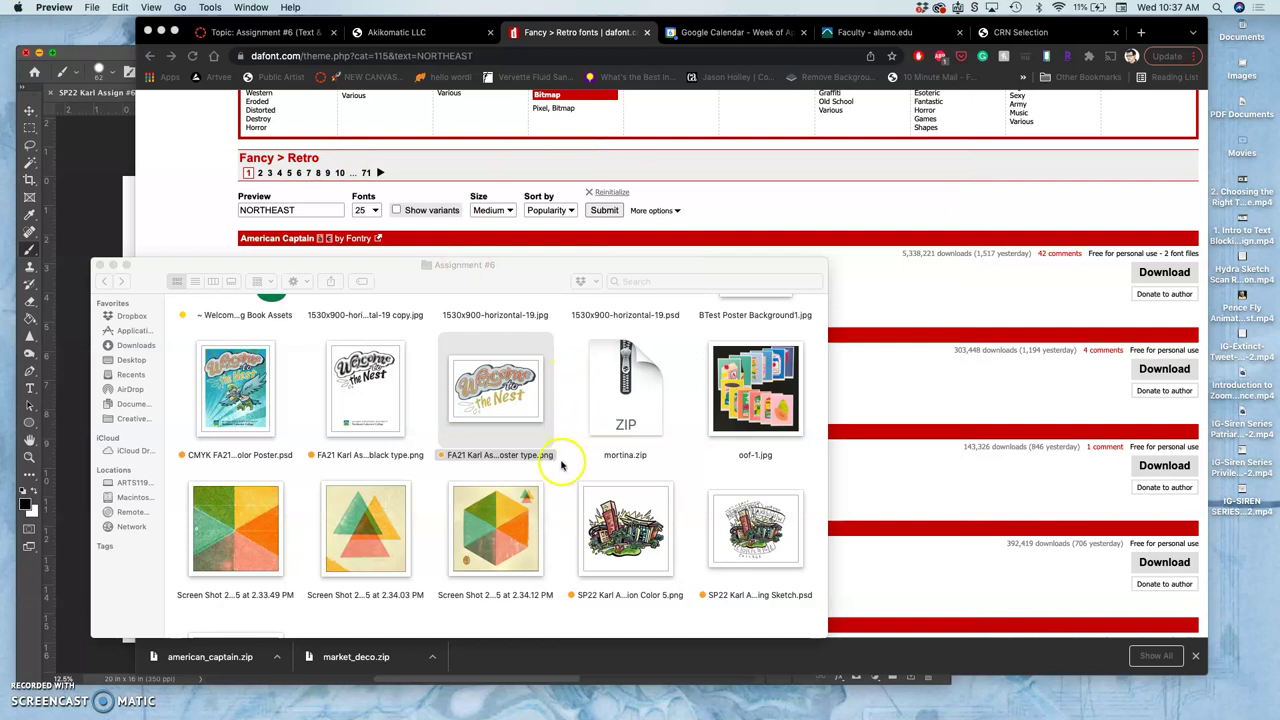
# Step: Clear Chrome's downloads bar and bring the Assignment #6 folder back in front
pyautogui.click(714, 209)
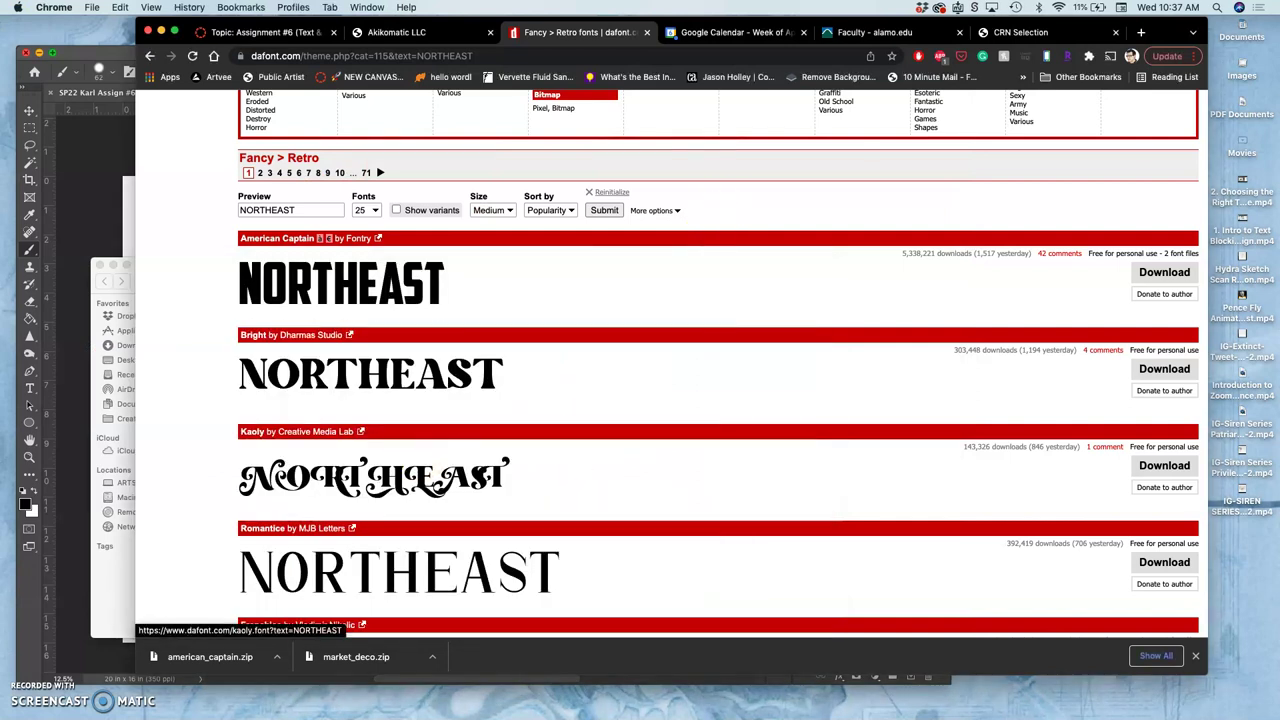
pyautogui.moveTo(12, 597)
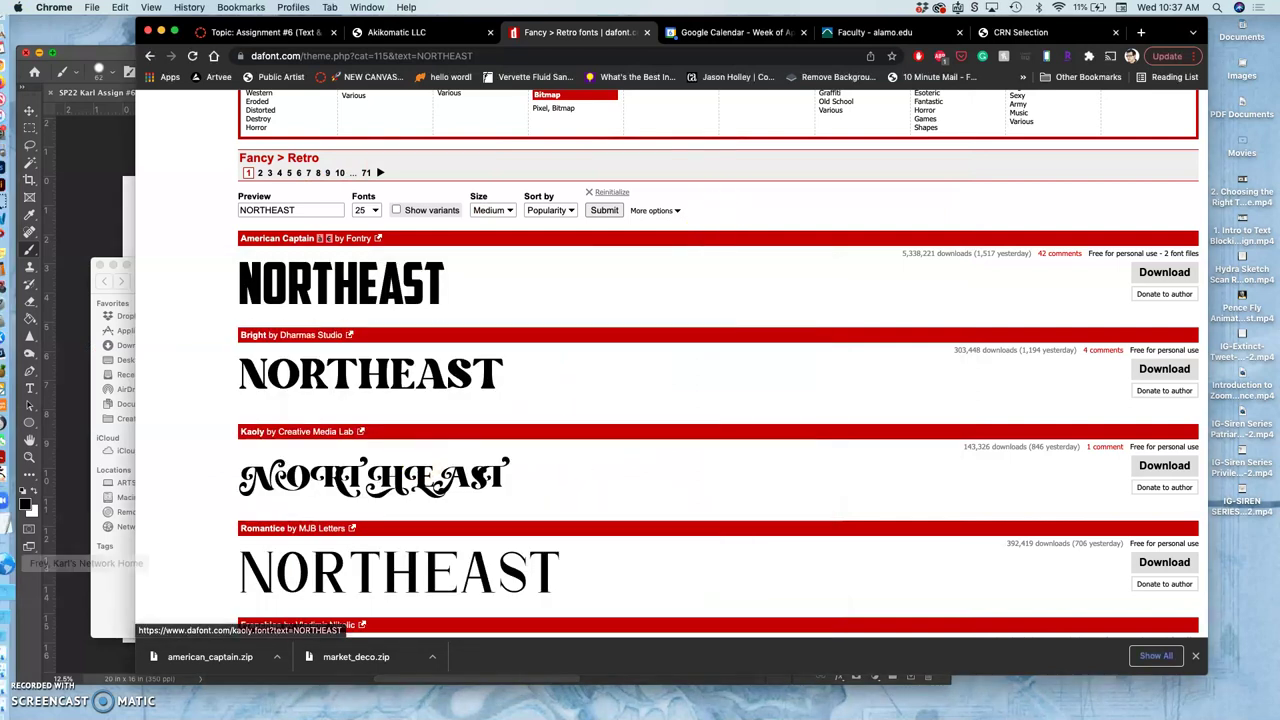
pyautogui.click(1195, 655)
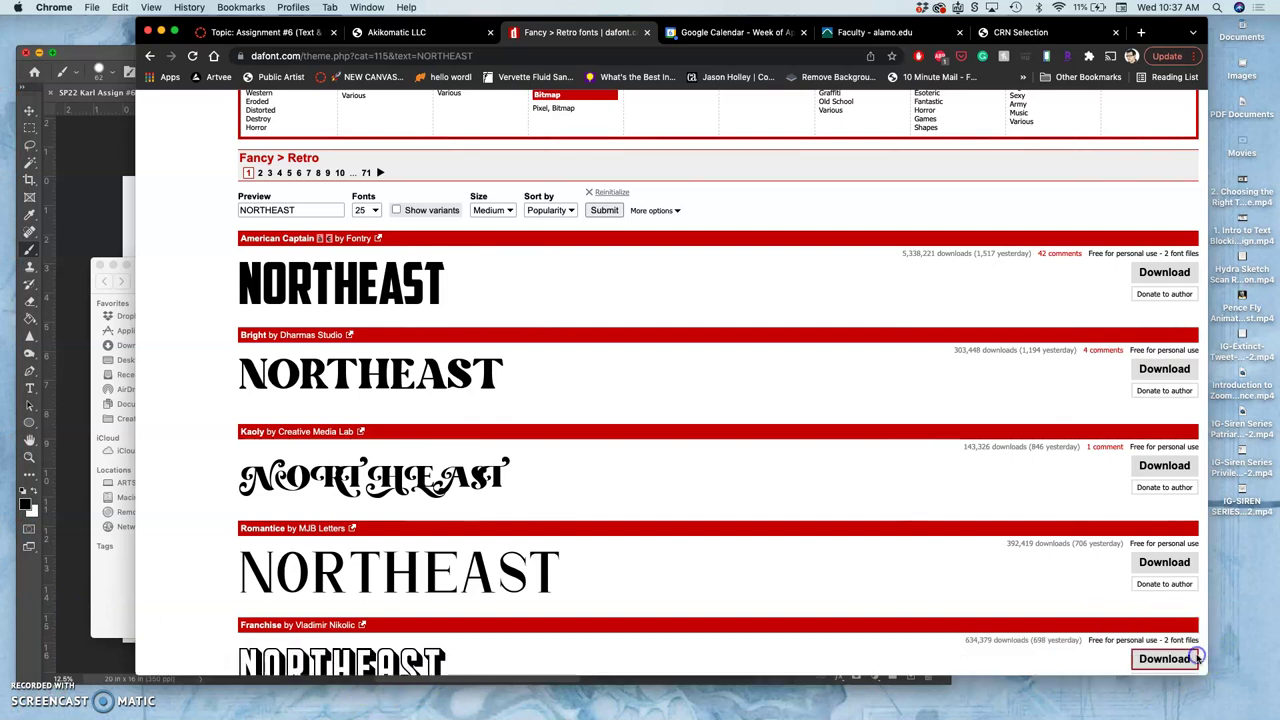
pyautogui.click(96, 273)
# Step: Move american_captain.zip and market_deco.zip from Downloads into Assignment #6, then close Downloads
pyautogui.moveTo(12, 527)
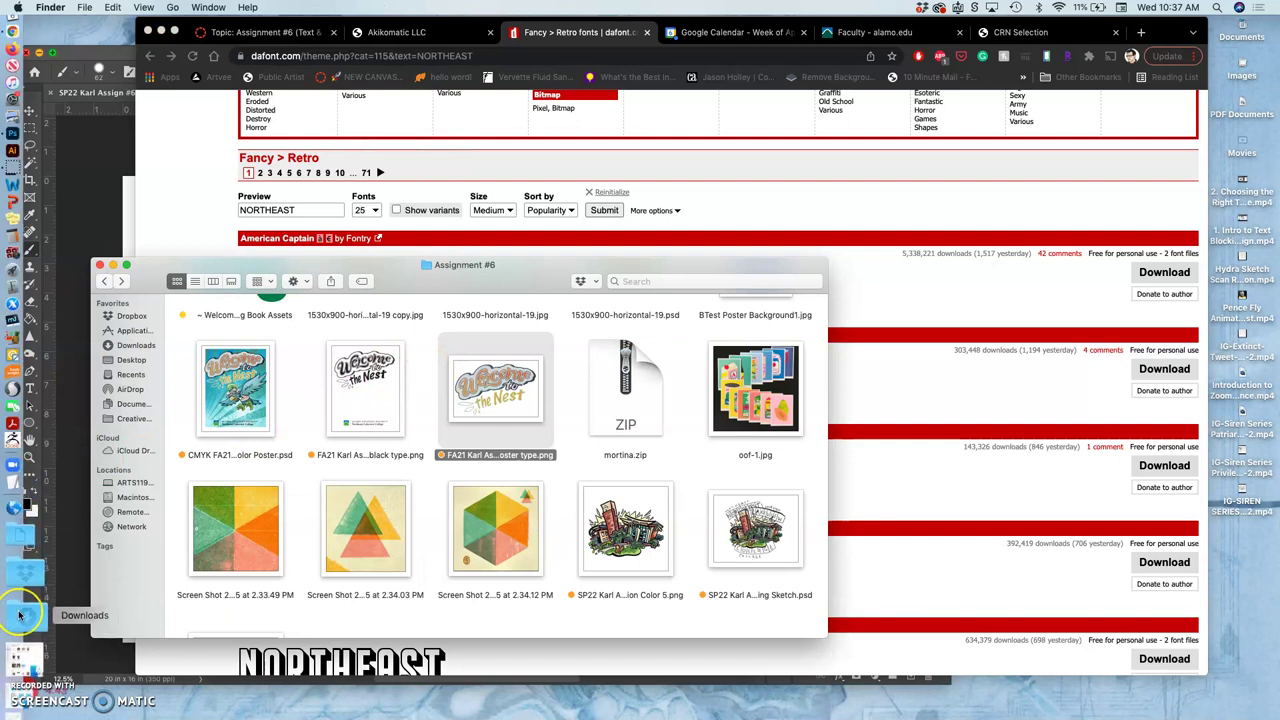
pyautogui.click(19, 614)
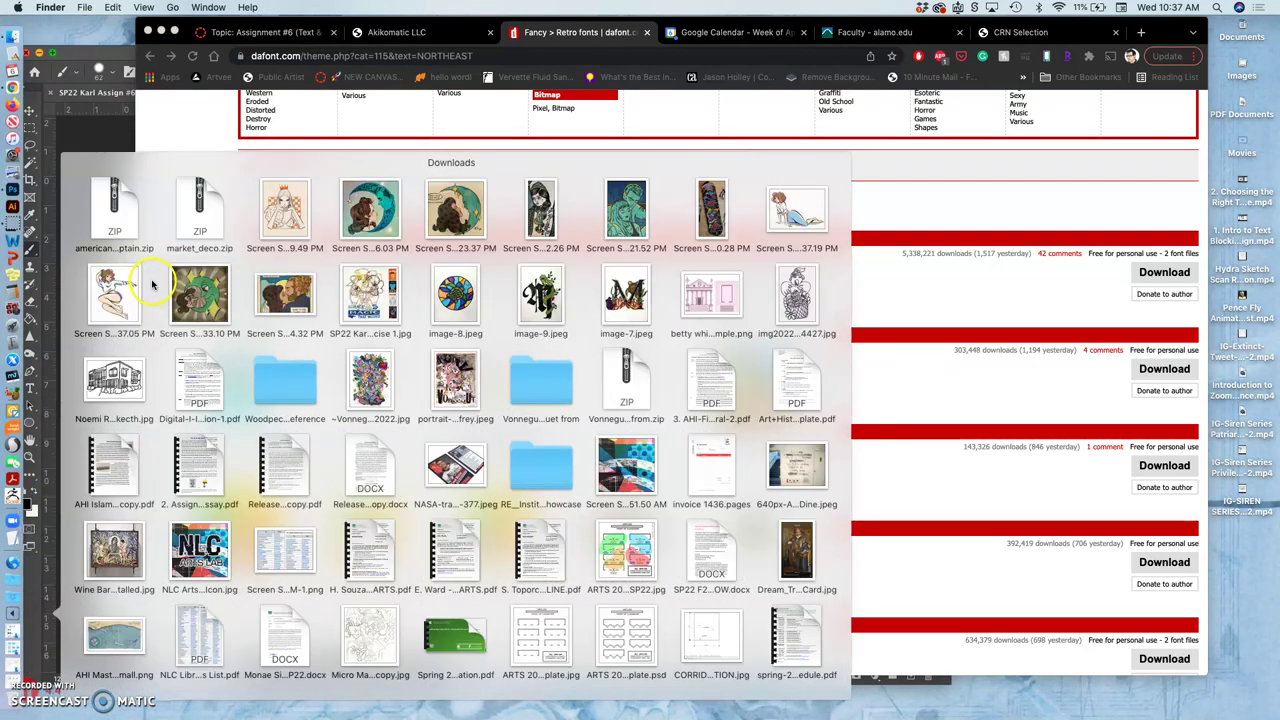
pyautogui.scroll(-10, 585, 519)
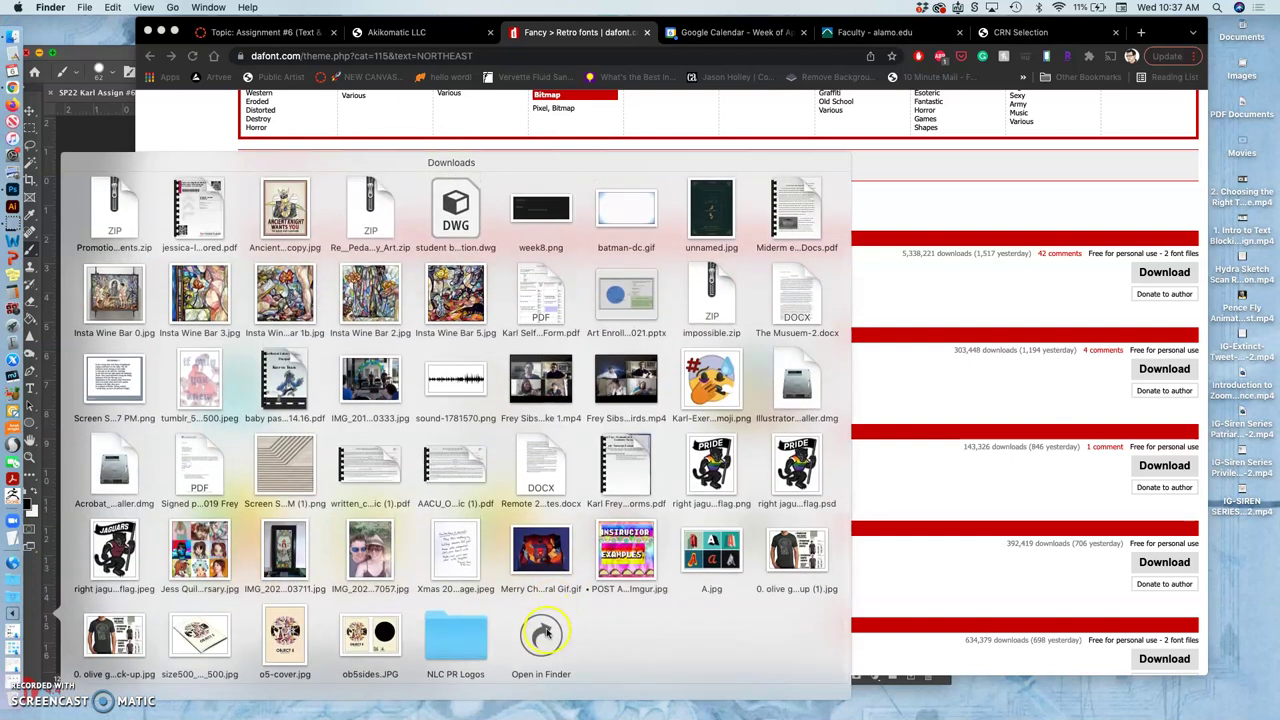
pyautogui.click(540, 632)
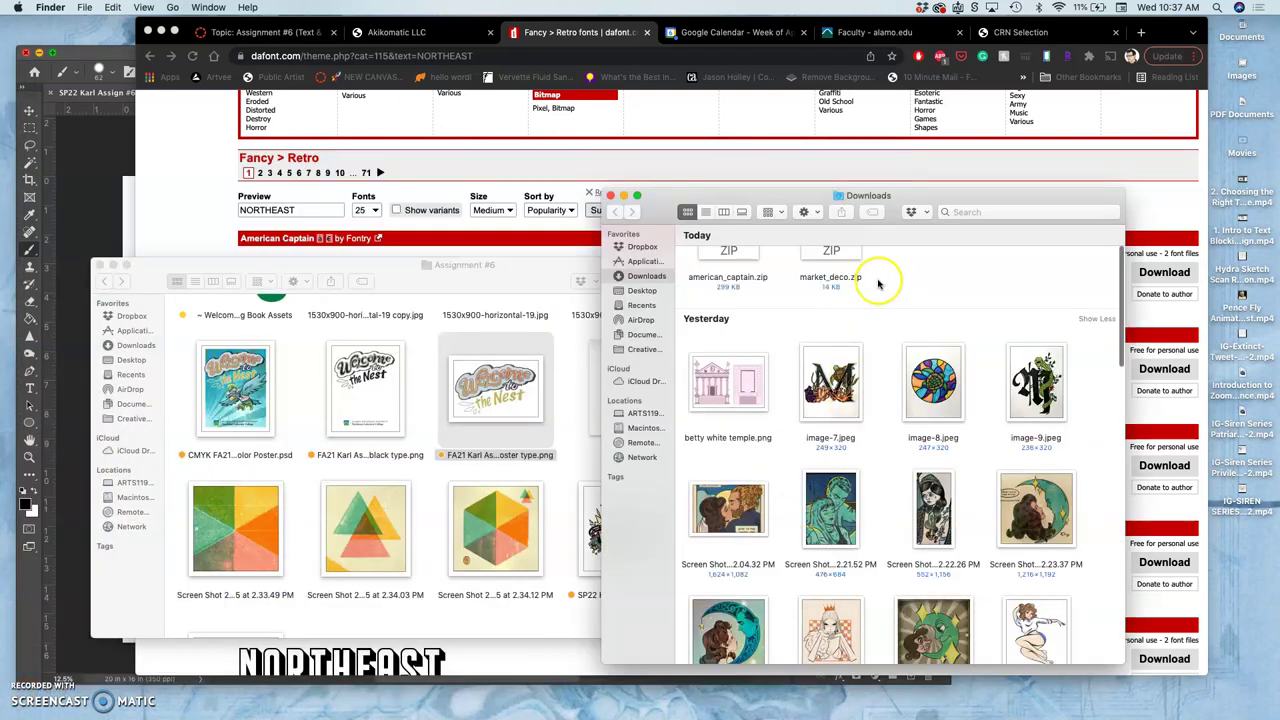
pyautogui.moveTo(871, 277); pyautogui.dragTo(429, 368)
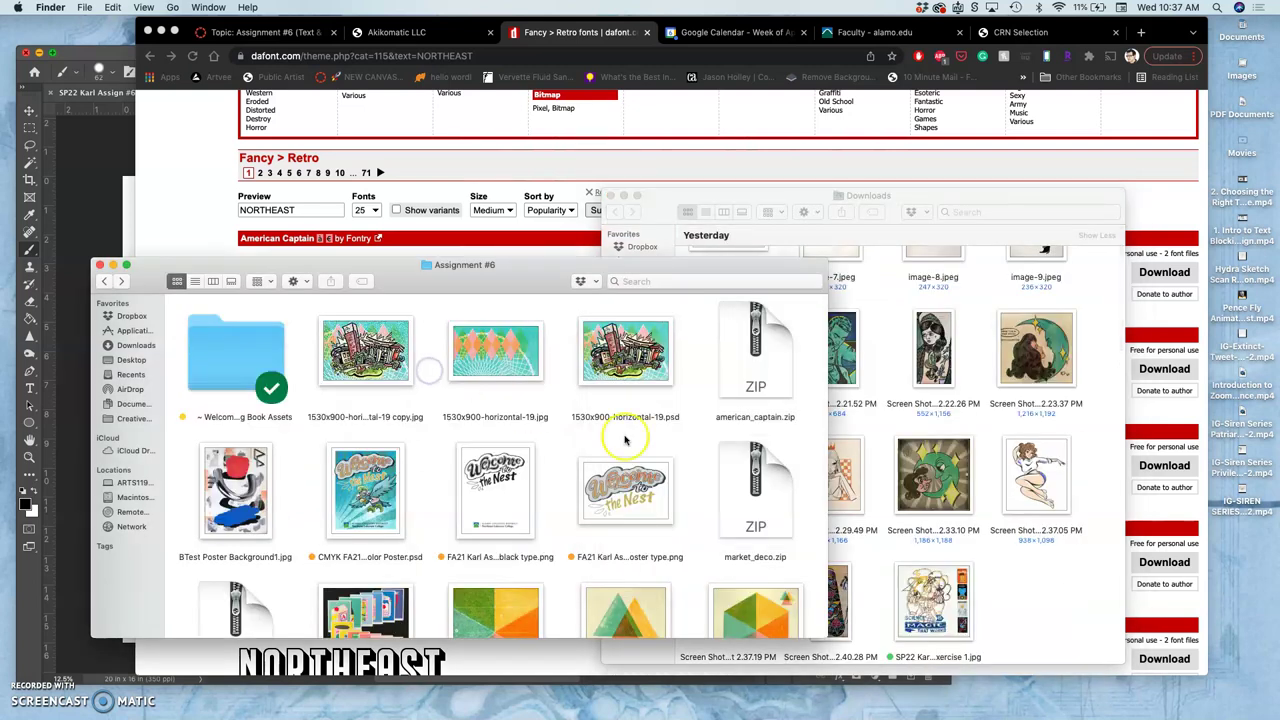
pyautogui.scroll(-5, 656, 430)
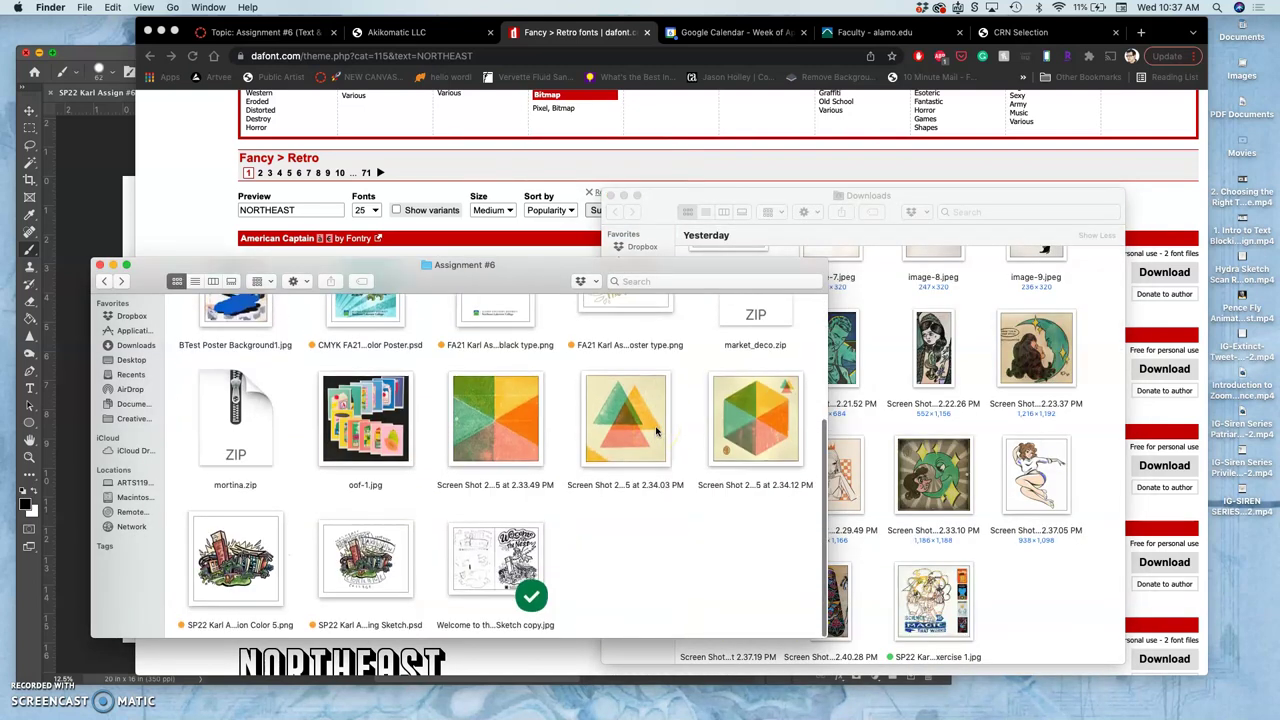
pyautogui.scroll(5, 656, 430)
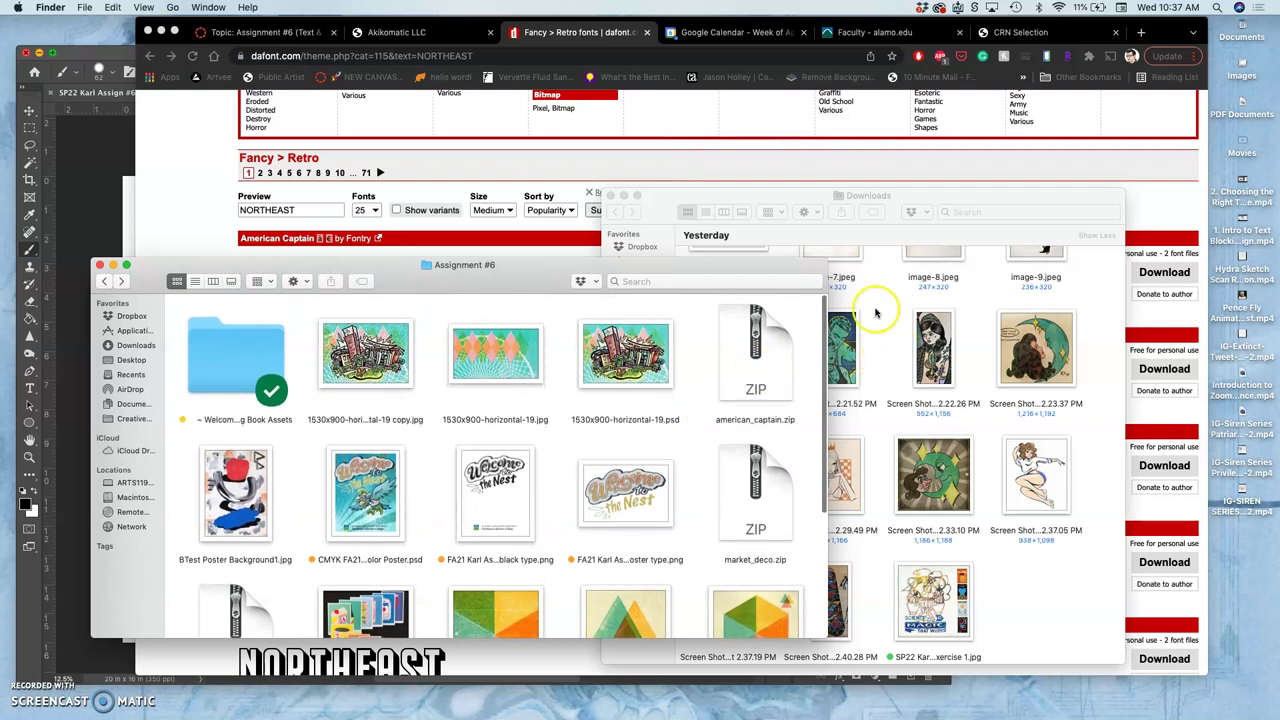
pyautogui.click(889, 306)
pyautogui.click(610, 196)
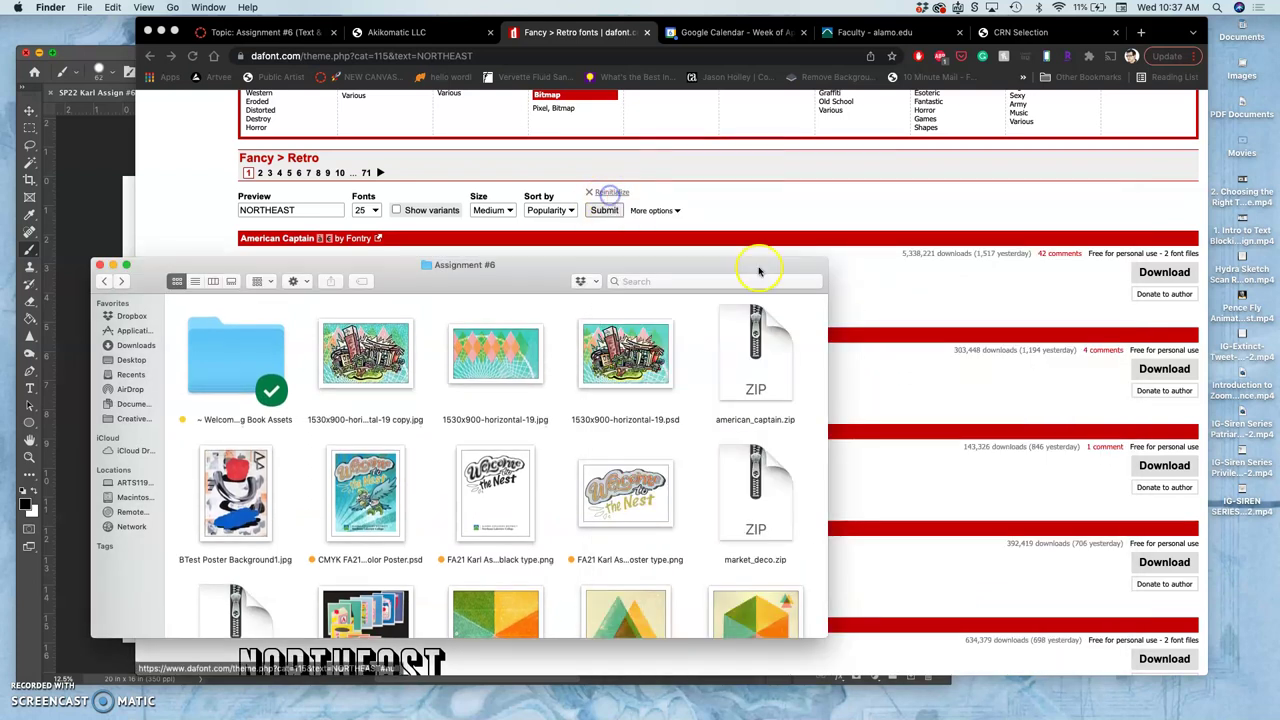
# Step: Unzip american_captain.zip, market_deco.zip and mortina.zip, then preview Market_Deco.ttf in Font Book
pyautogui.doubleClick(757, 355)
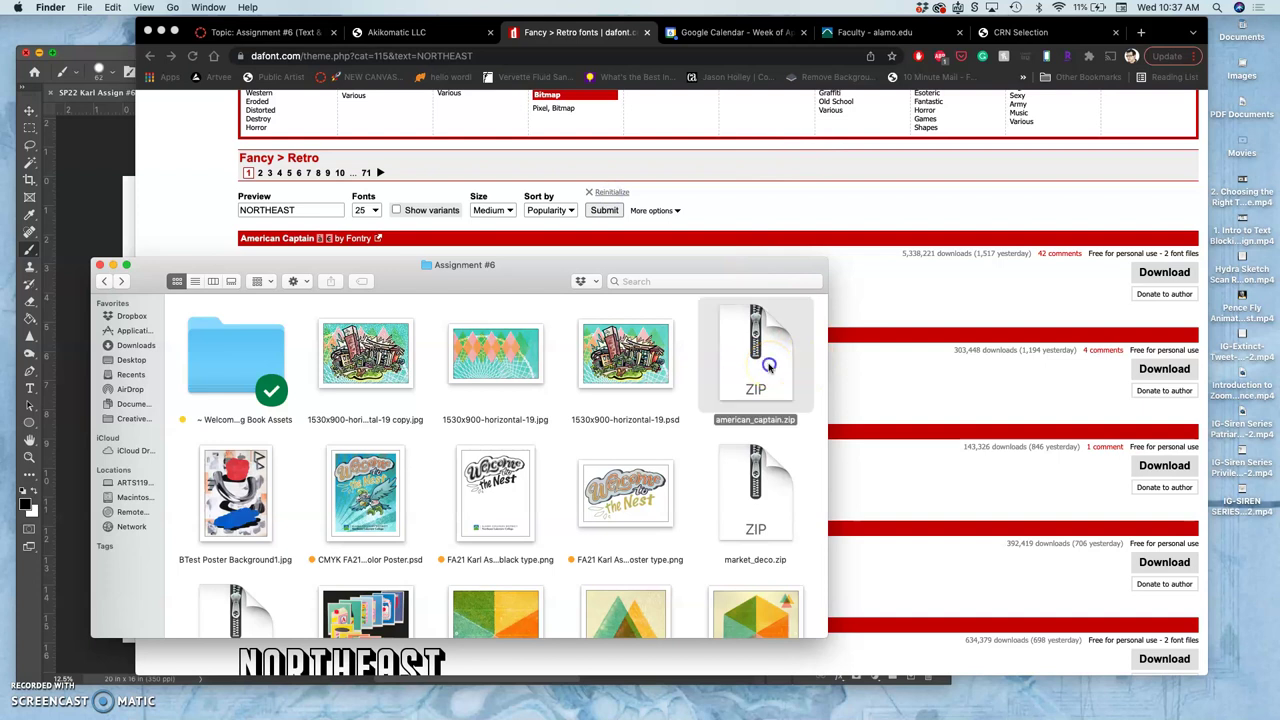
pyautogui.click(761, 372)
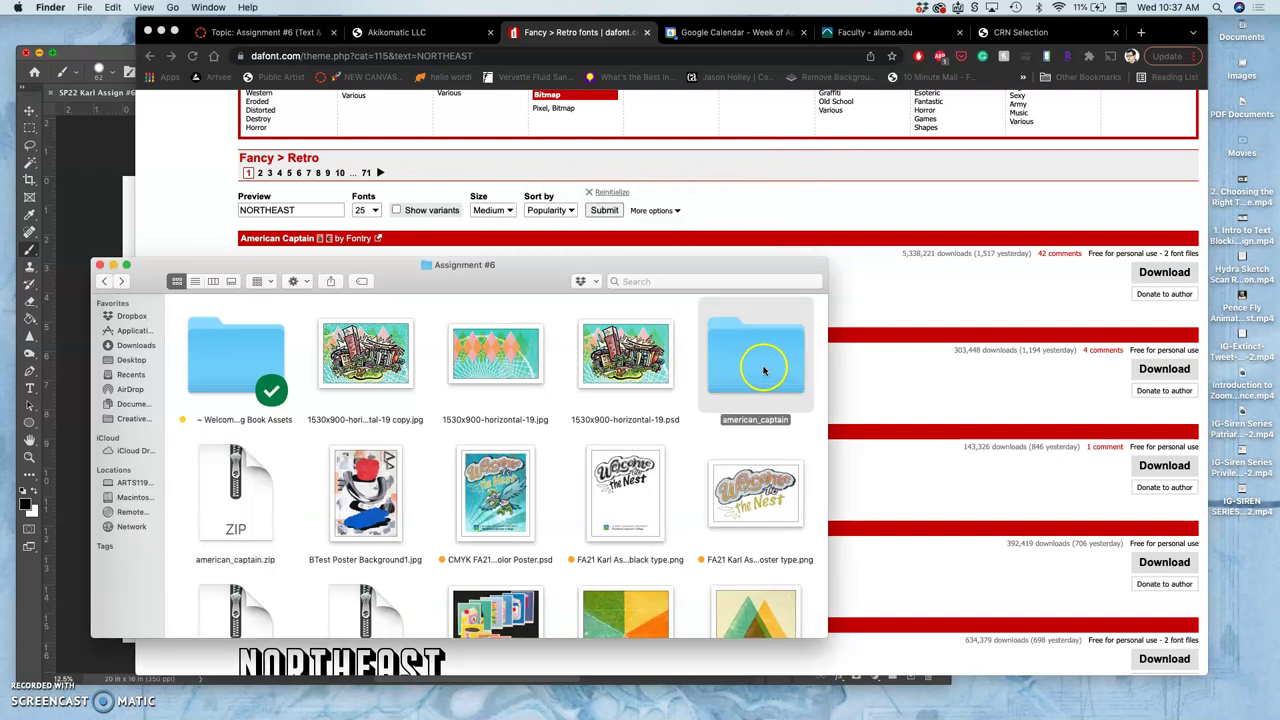
pyautogui.scroll(-3, 675, 493)
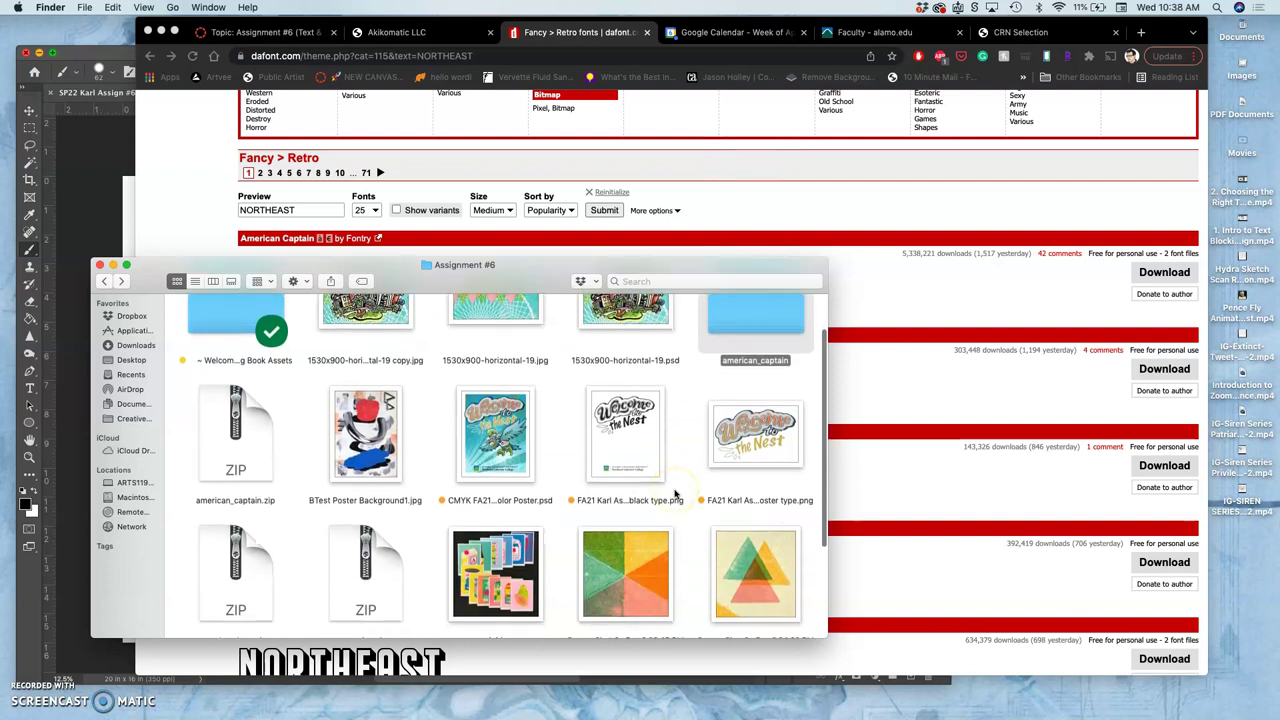
pyautogui.doubleClick(235, 512)
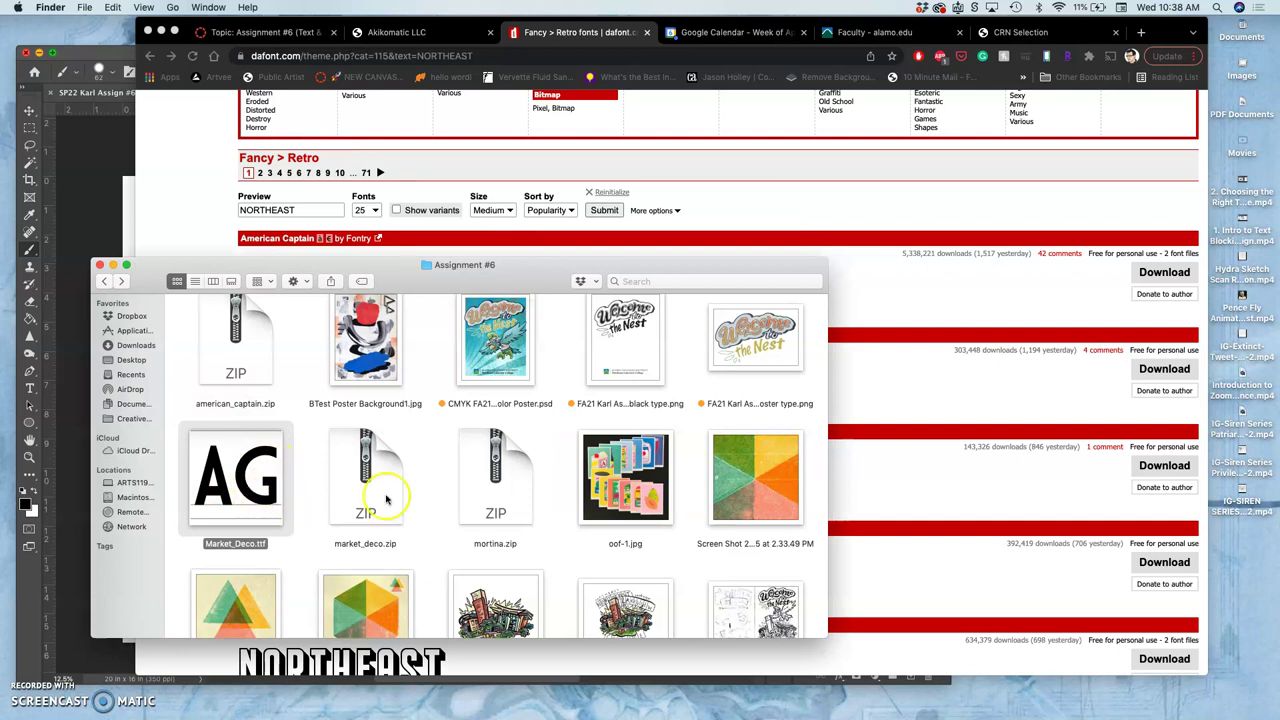
pyautogui.click(492, 502)
pyautogui.doubleClick(492, 502)
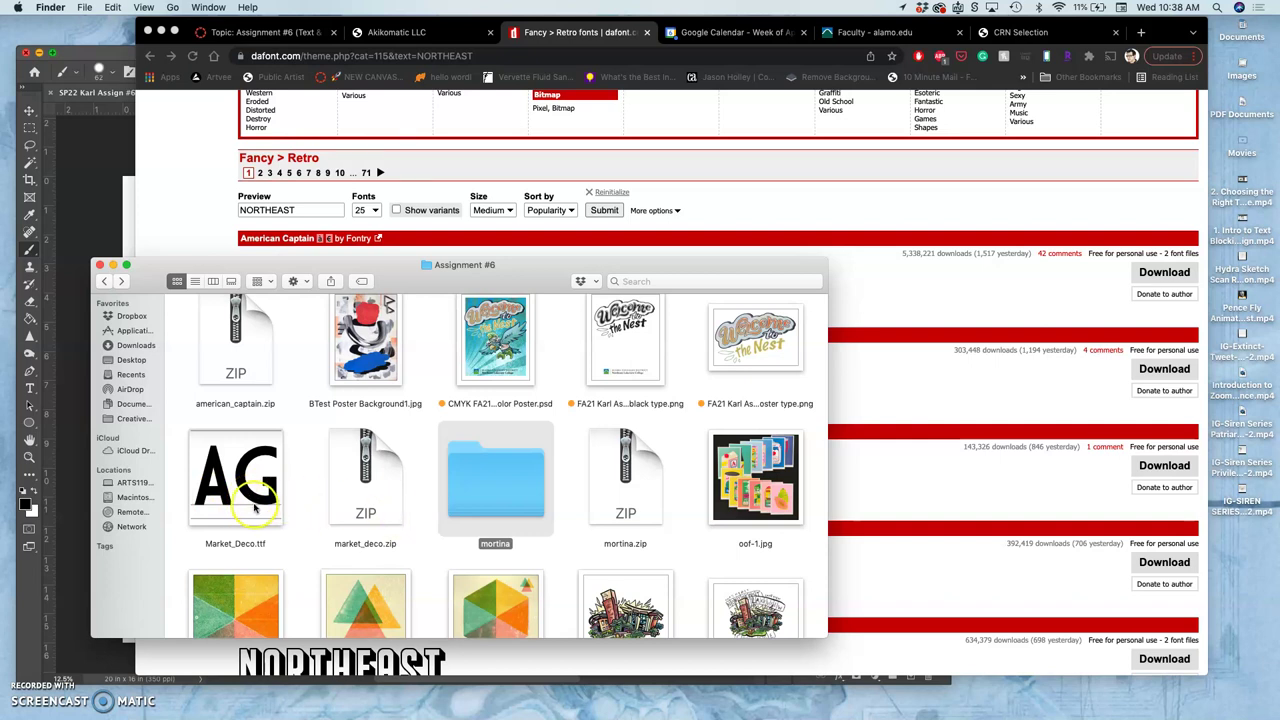
pyautogui.doubleClick(253, 505)
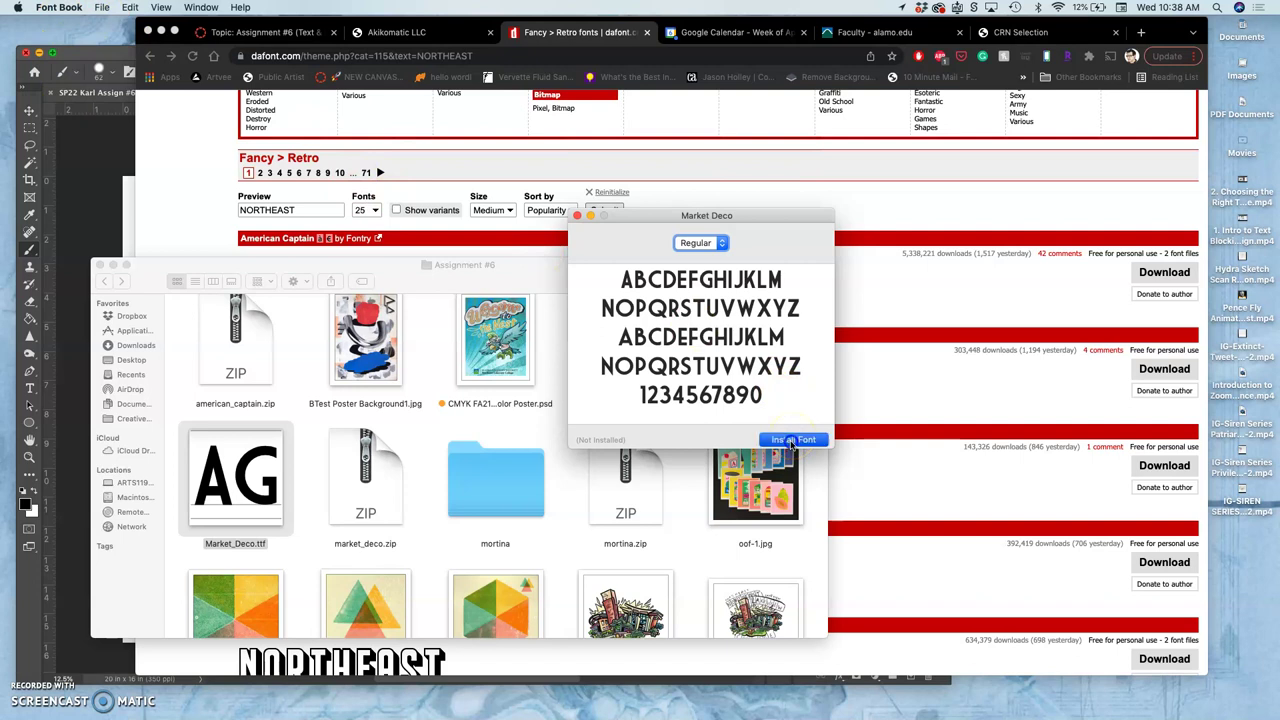
# Step: Install the Market Deco font and move the Font Book window up and to the left
pyautogui.click(792, 440)
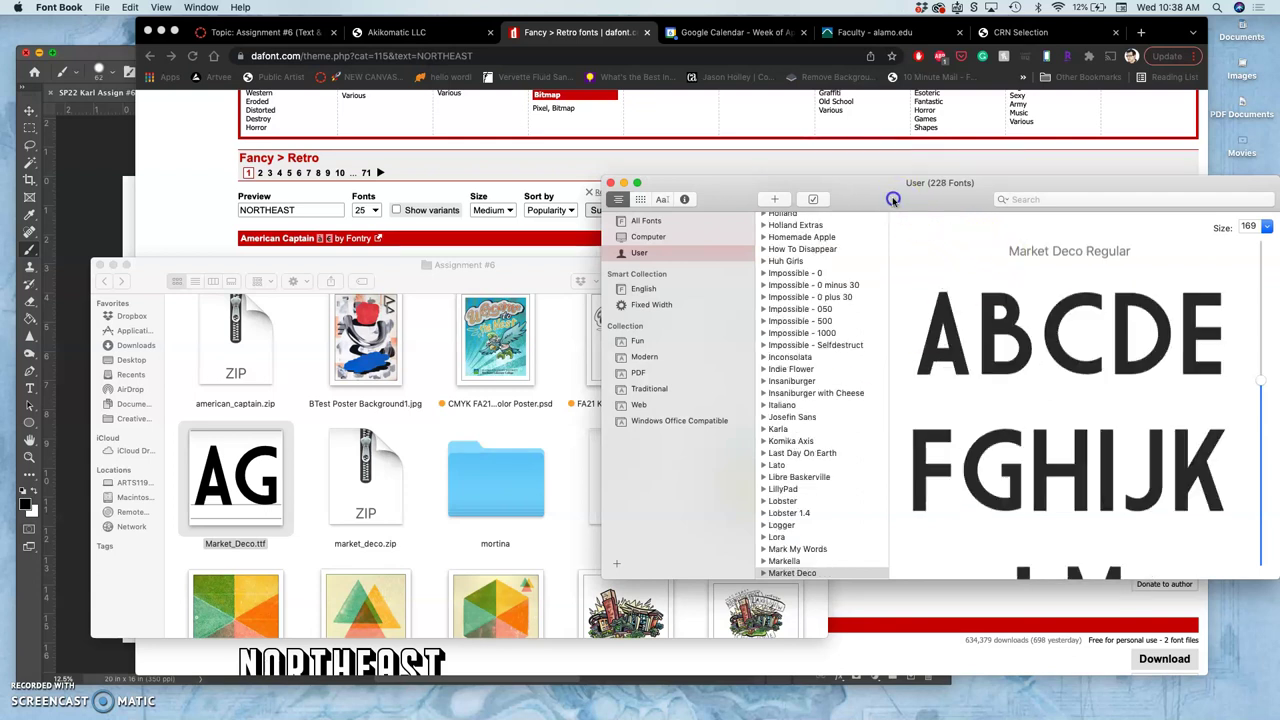
pyautogui.moveTo(893, 199); pyautogui.dragTo(675, 92)
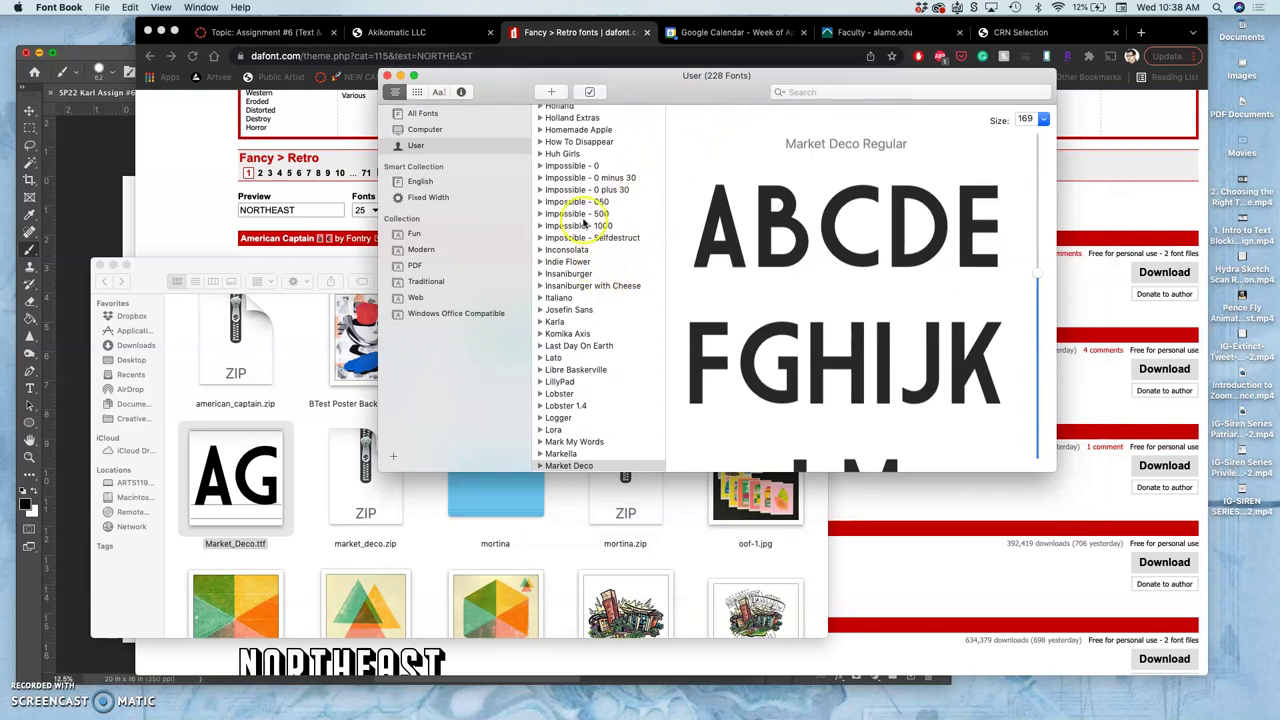
pyautogui.scroll(15, 585, 225)
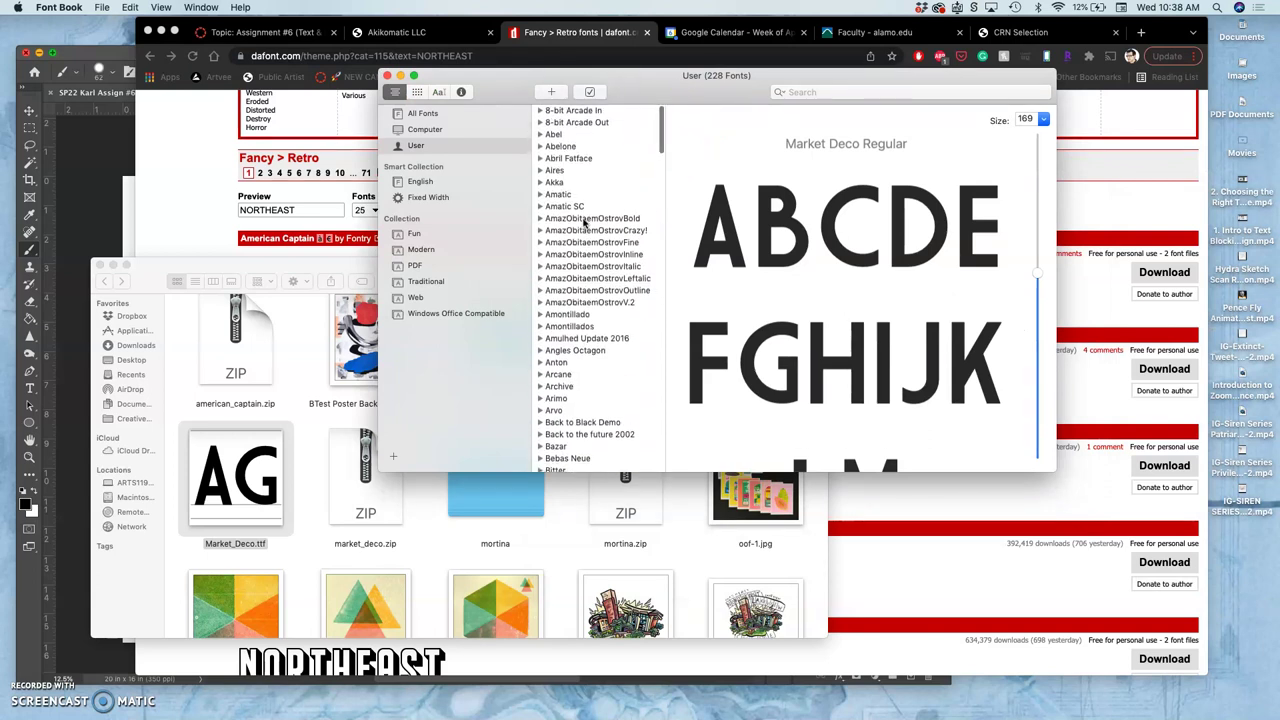
pyautogui.scroll(-15, 585, 222)
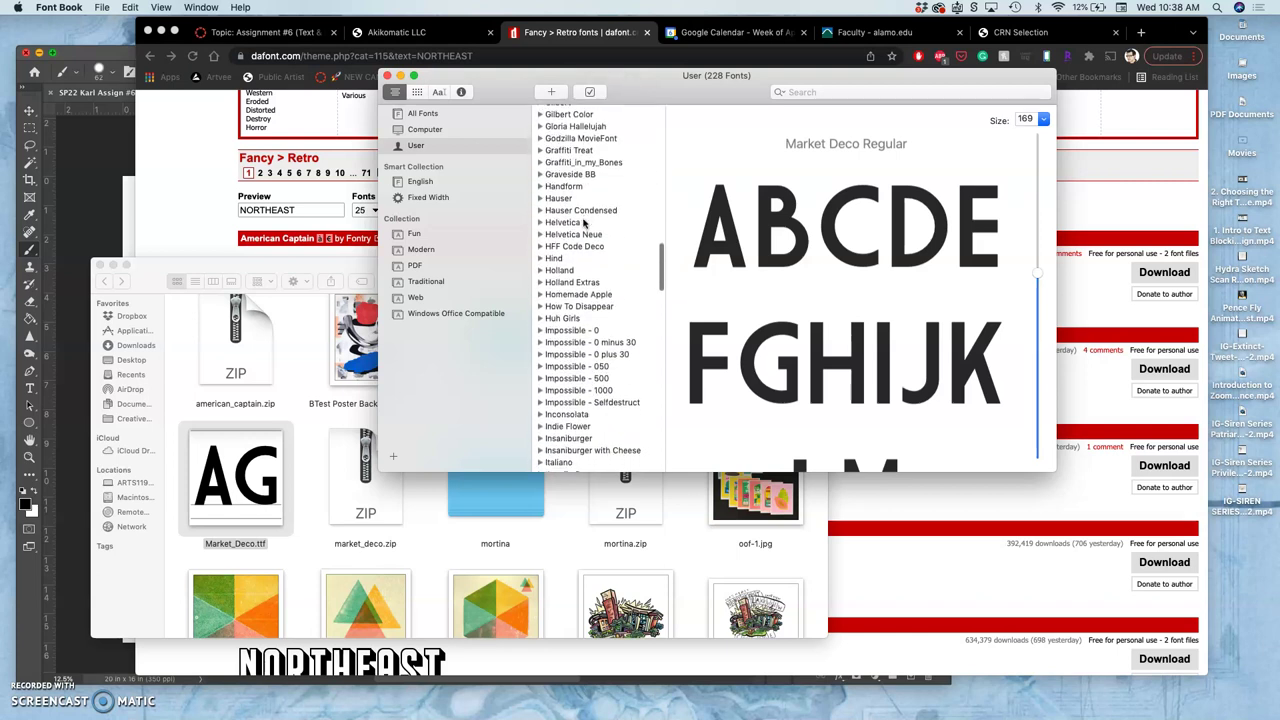
pyautogui.scroll(-15, 585, 222)
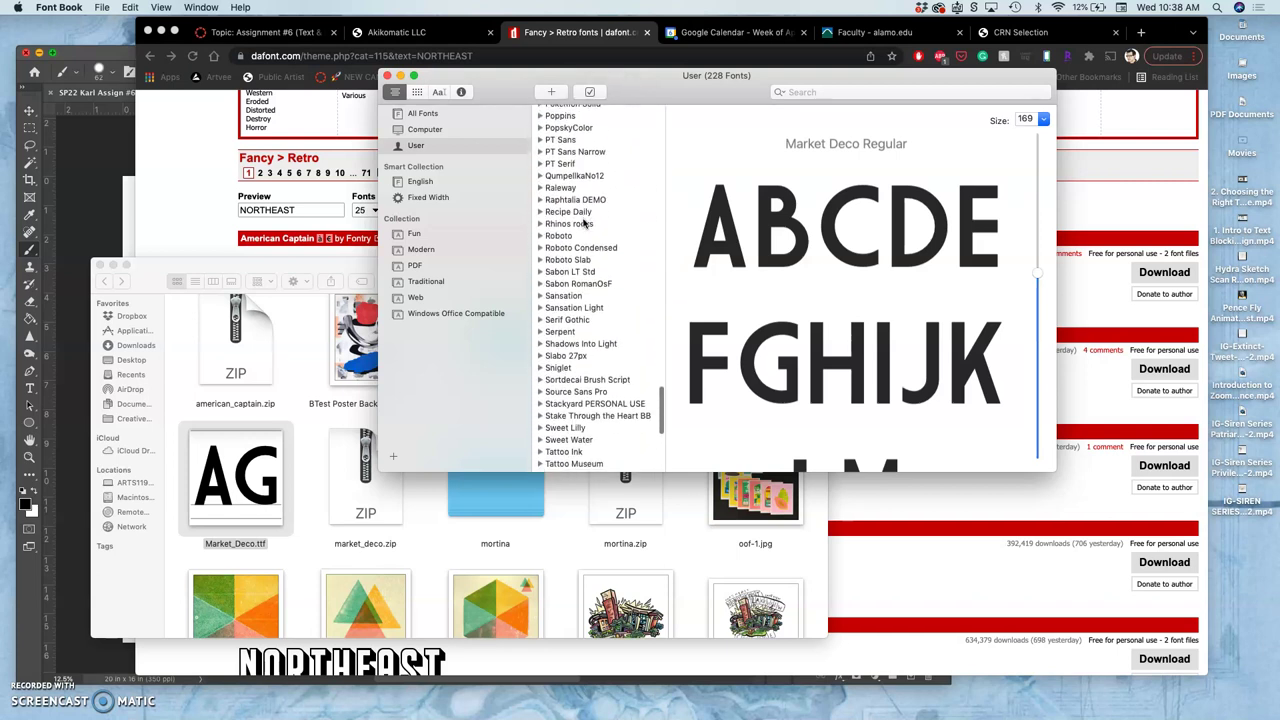
pyautogui.scroll(-5, 585, 222)
pyautogui.scroll(10, 585, 222)
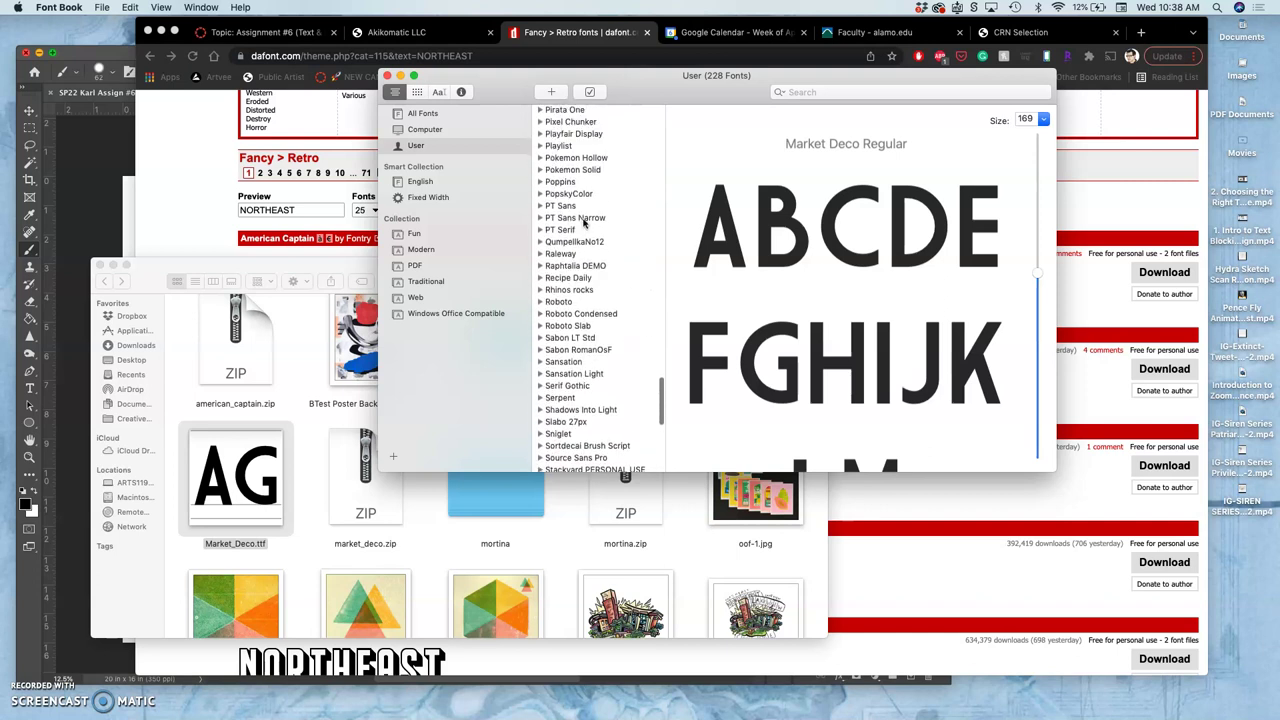
pyautogui.scroll(10, 585, 222)
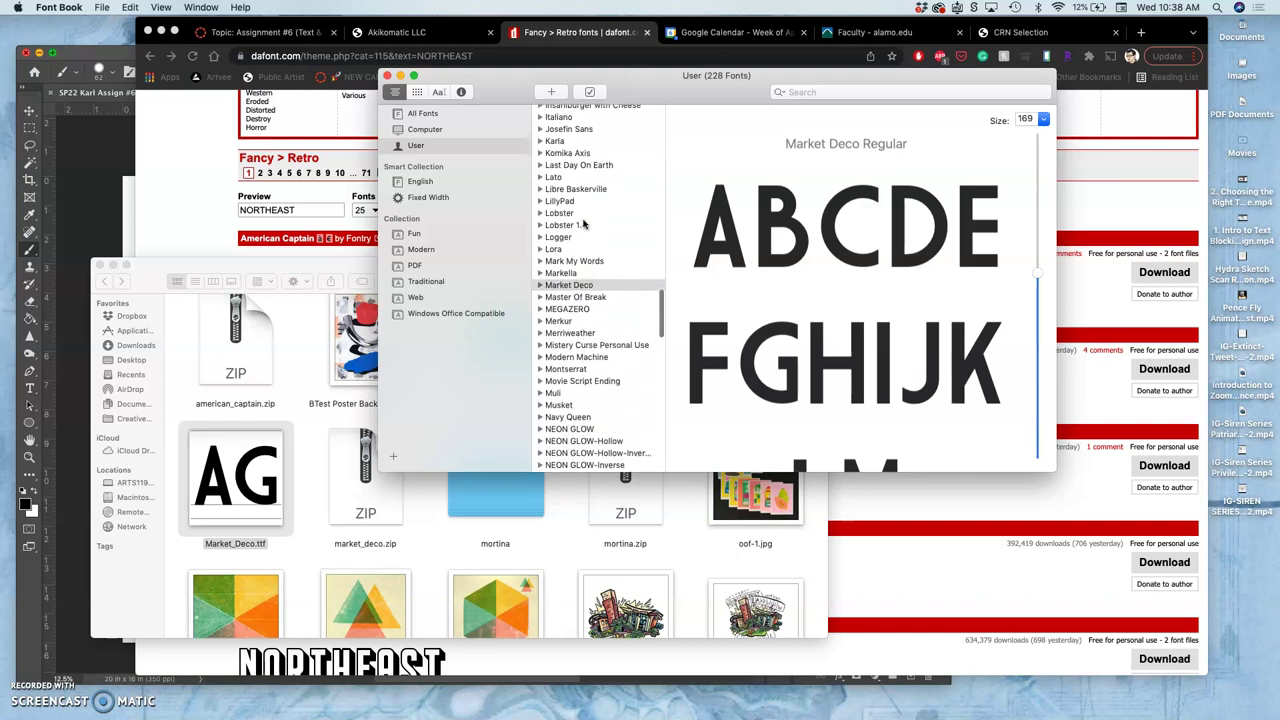
pyautogui.scroll(8, 585, 224)
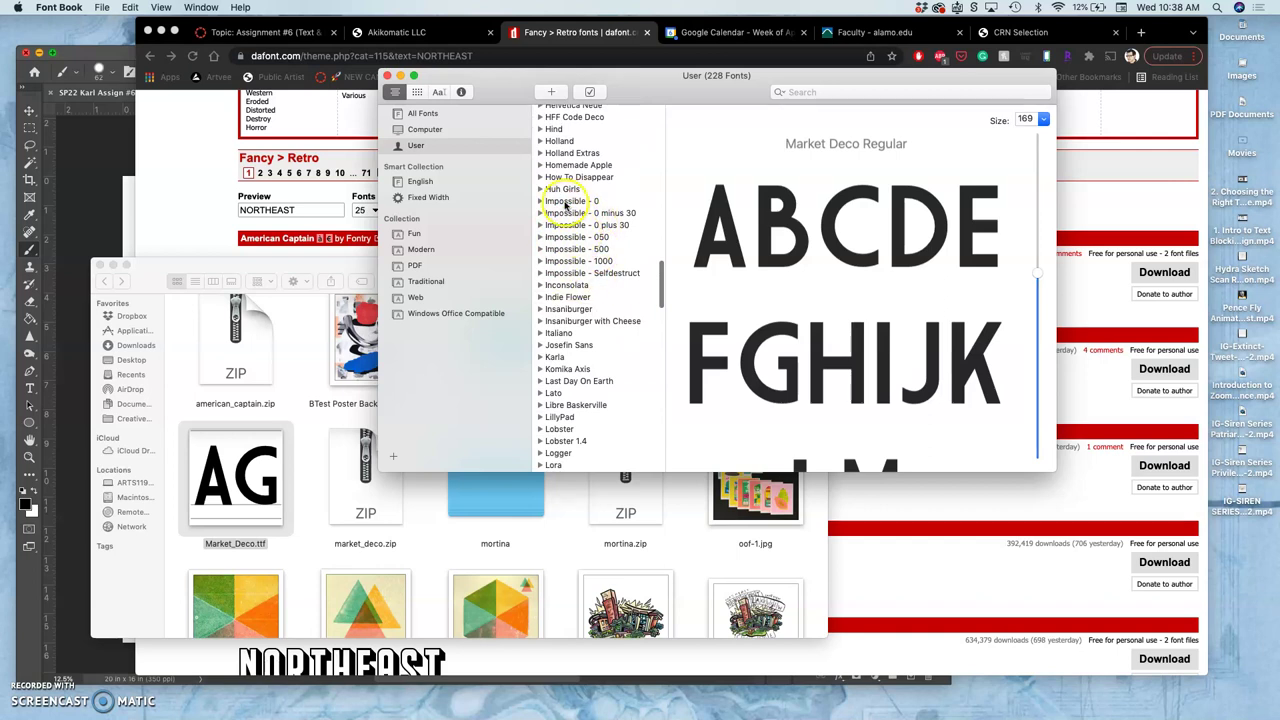
# Step: Preview Impossible 0, 0-30, 0+30, 050, 500, 1000 and Selfdestruct, then return to Assignment #6
pyautogui.click(565, 203)
pyautogui.click(563, 213)
pyautogui.click(563, 226)
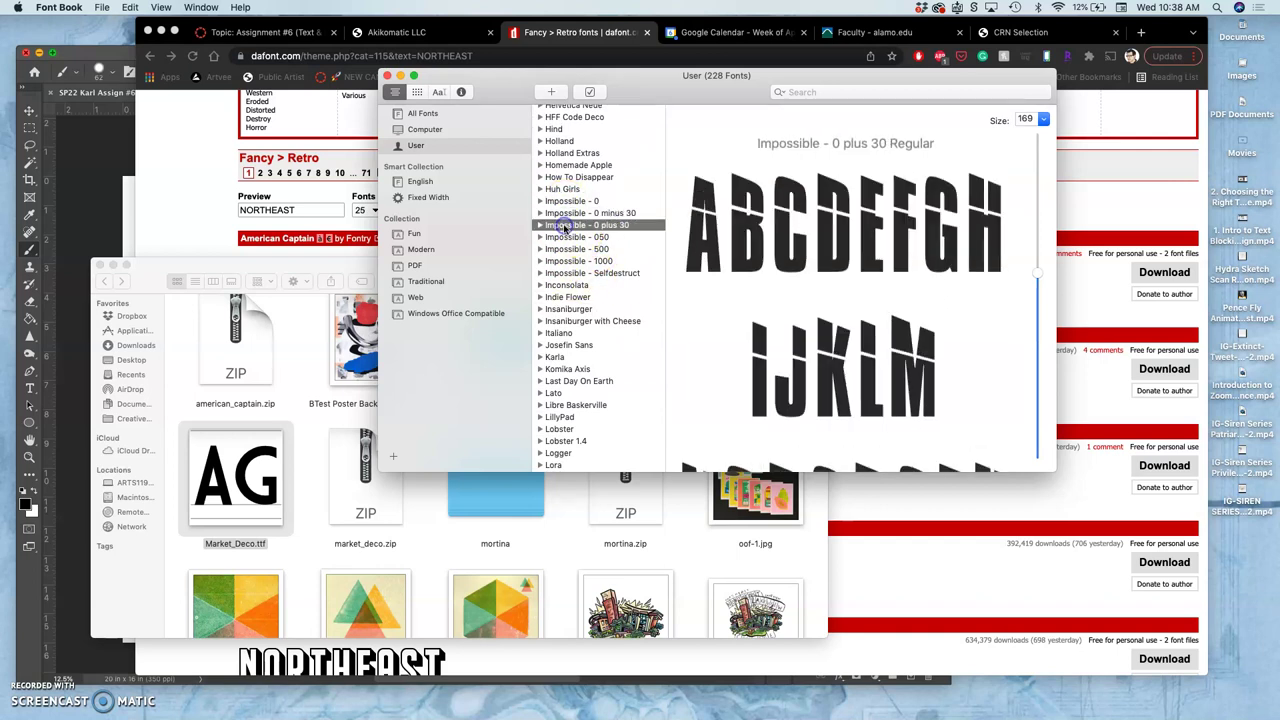
pyautogui.click(562, 237)
pyautogui.click(562, 249)
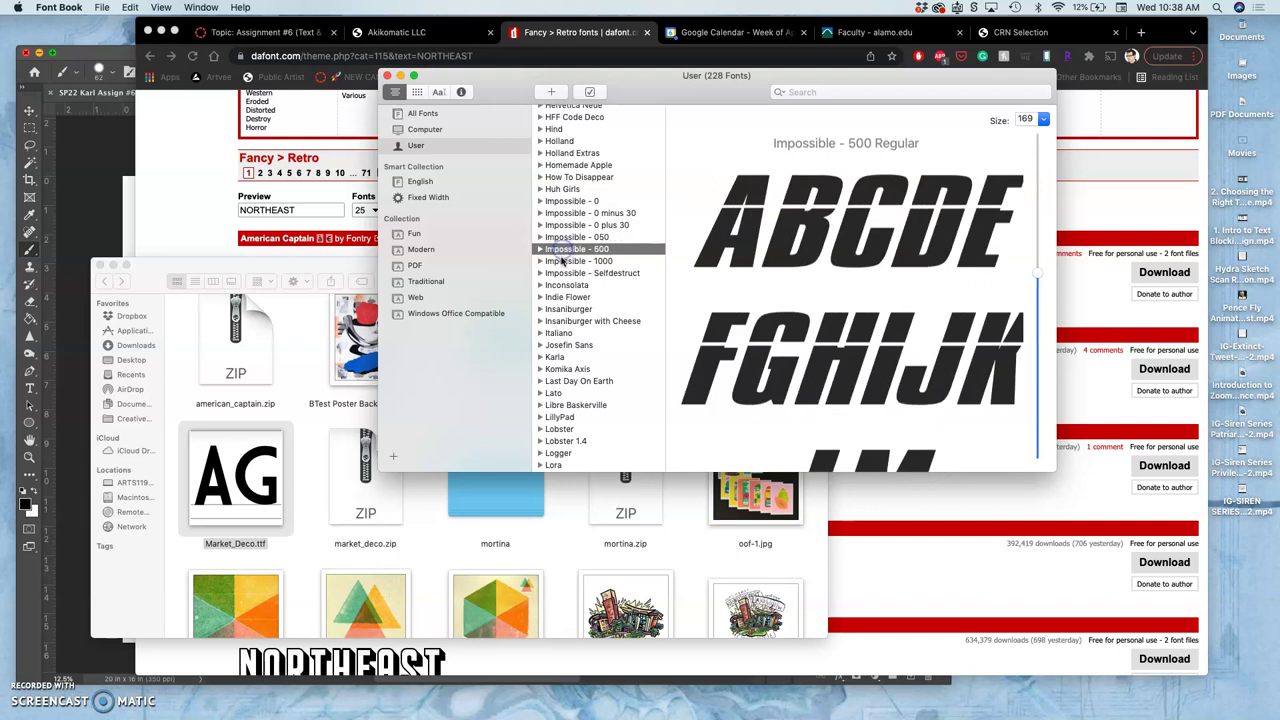
pyautogui.click(562, 261)
pyautogui.click(561, 274)
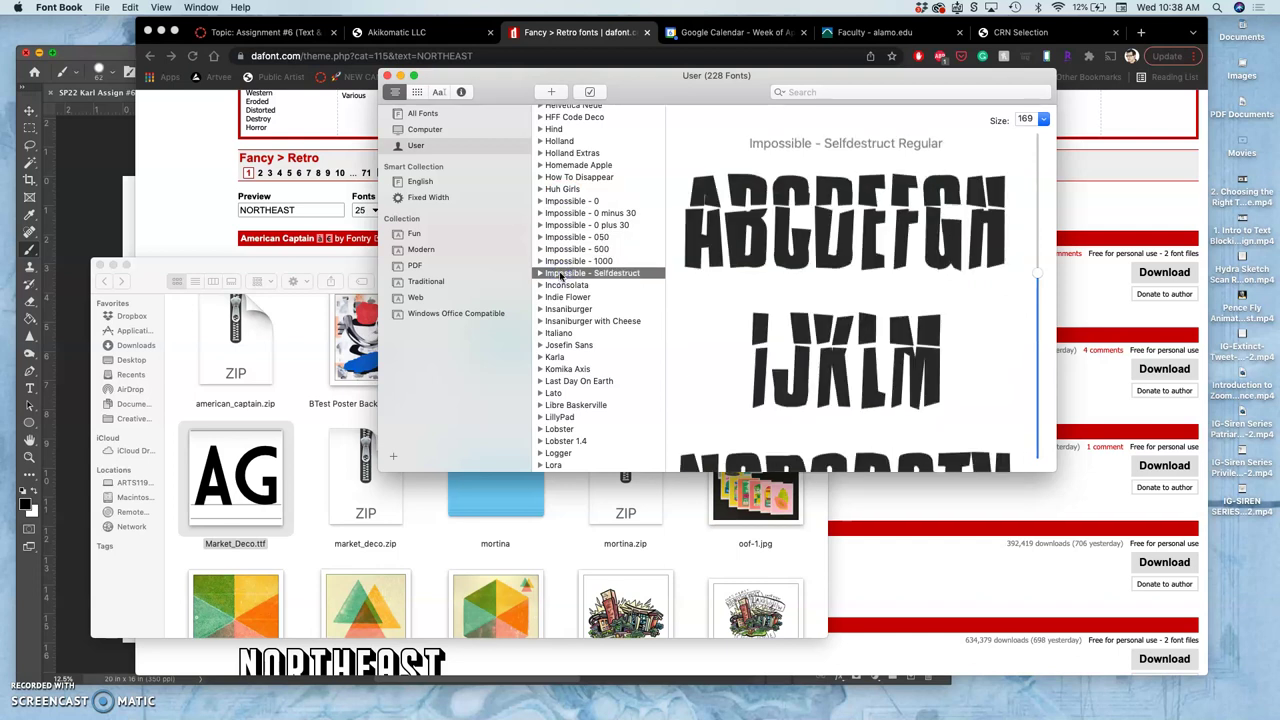
pyautogui.scroll(-20, 561, 275)
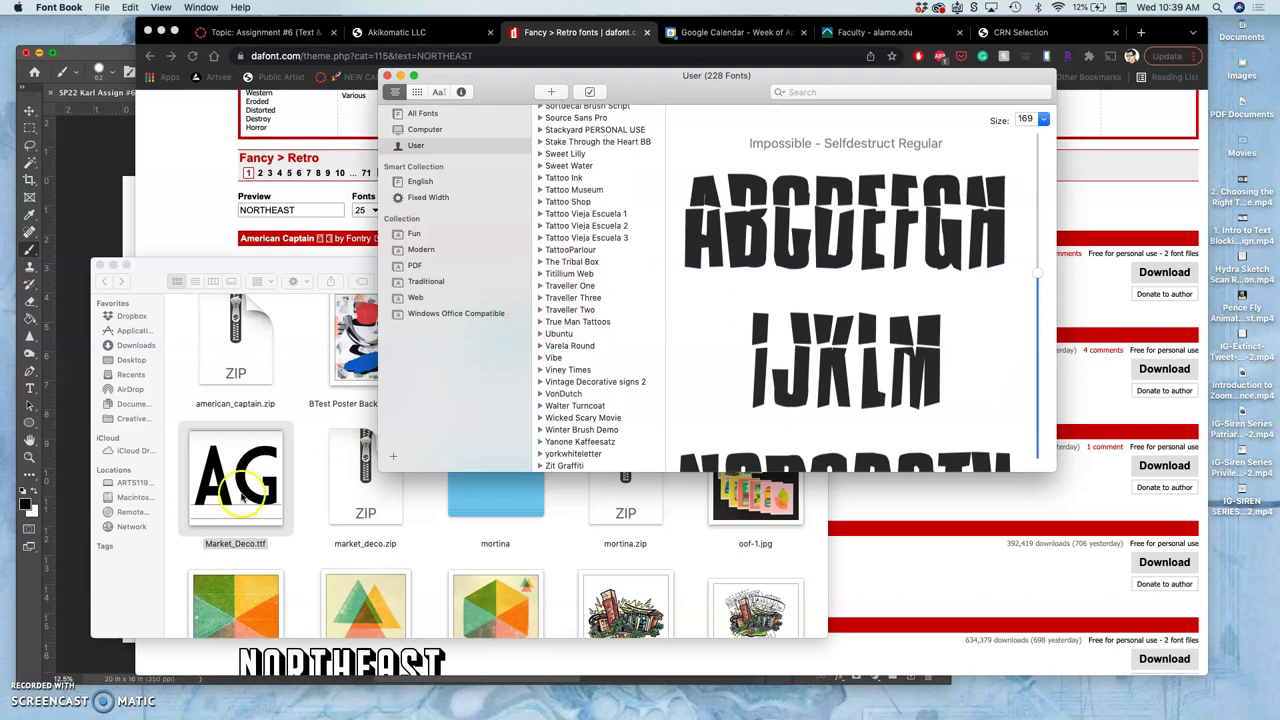
pyautogui.click(270, 486)
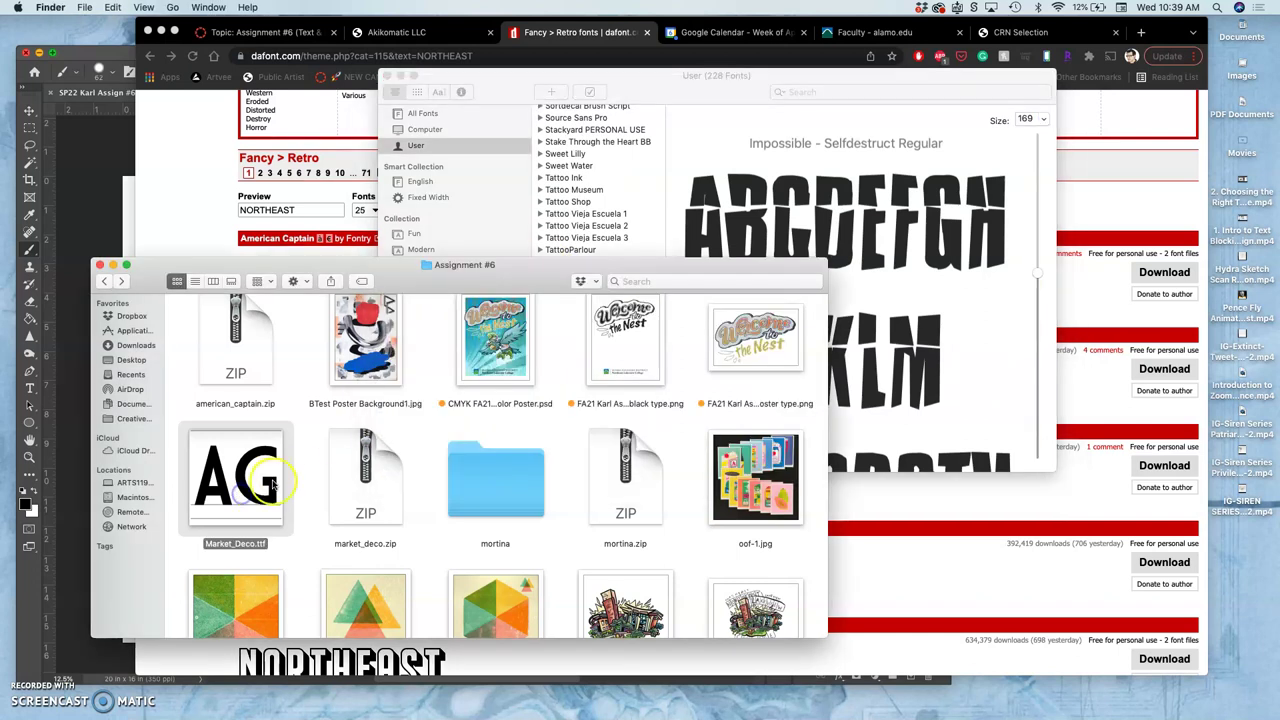
# Step: Open the mortina folder's image_preview.jpg sample sheet in Preview, scroll through it, and close it
pyautogui.click(603, 203)
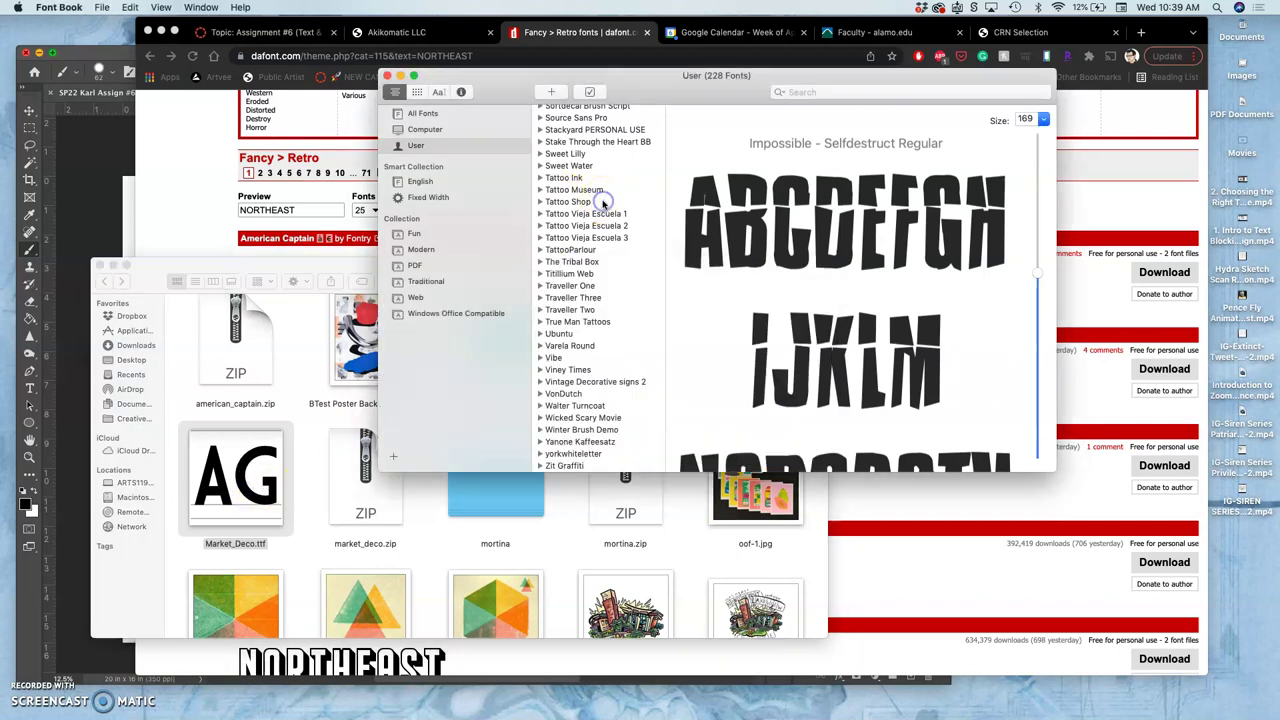
pyautogui.doubleClick(510, 517)
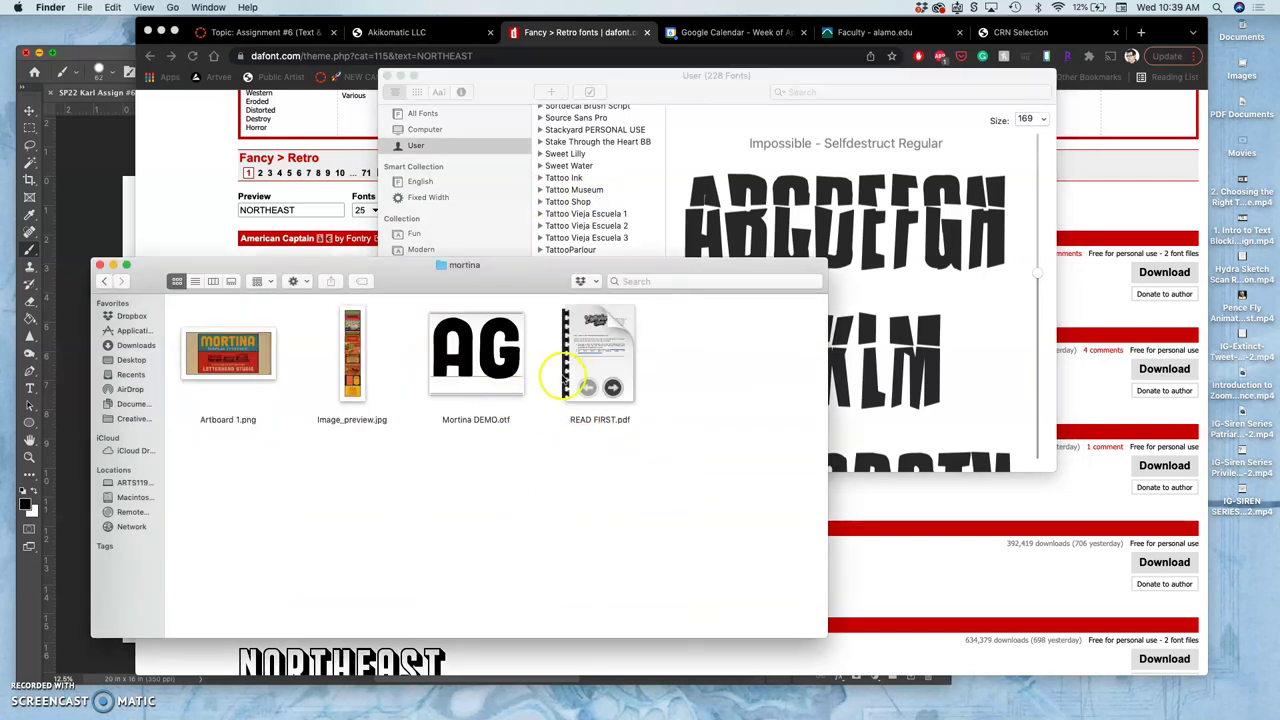
pyautogui.doubleClick(352, 373)
pyautogui.click(213, 100)
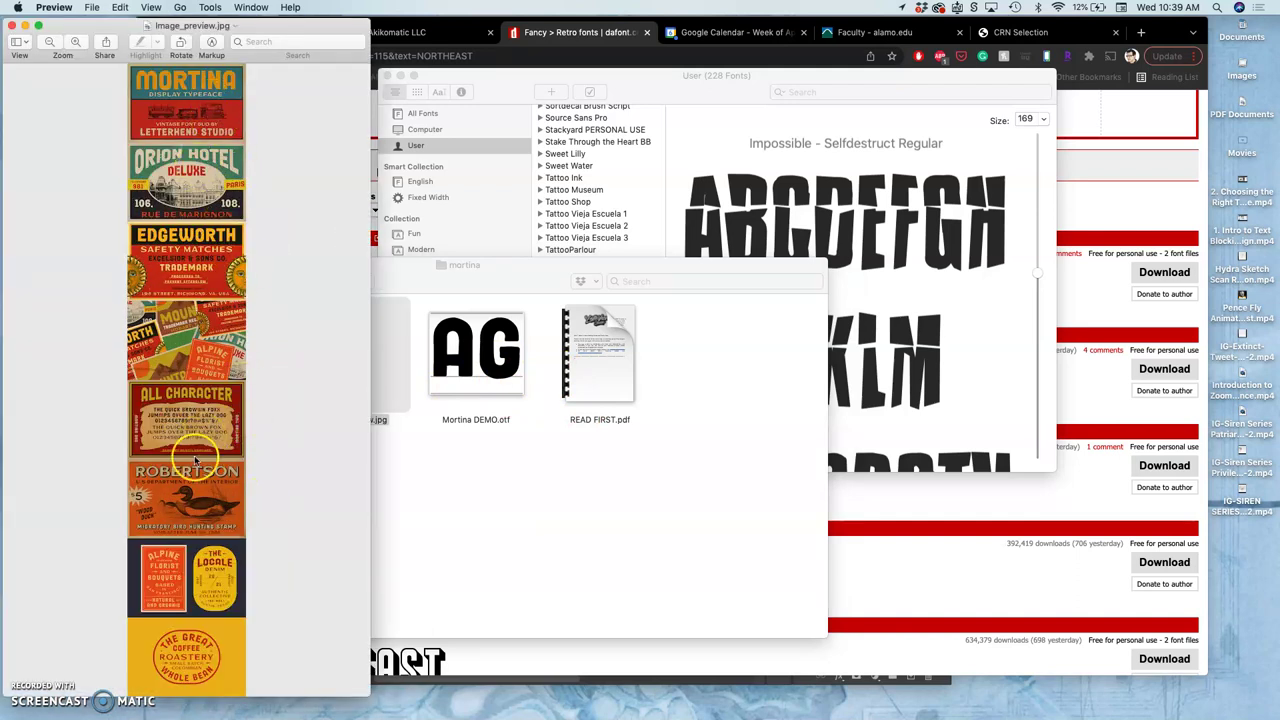
pyautogui.scroll(5, 182, 318)
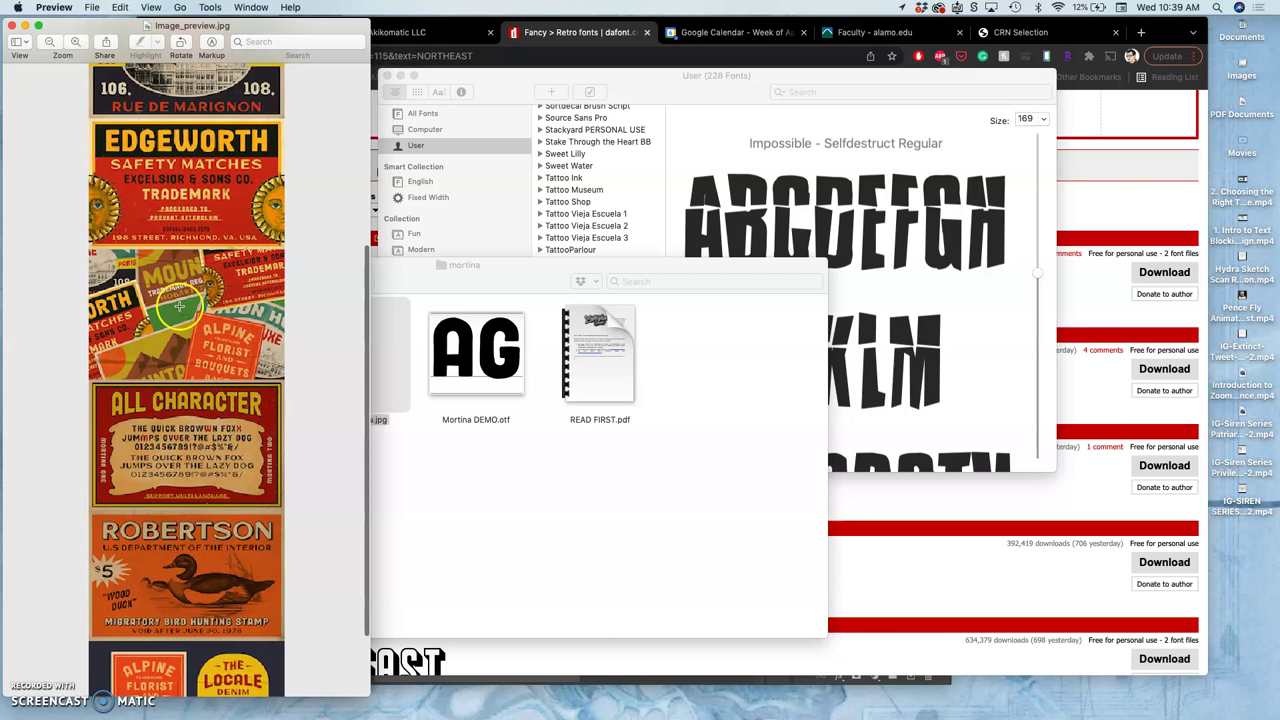
pyautogui.scroll(8, 172, 331)
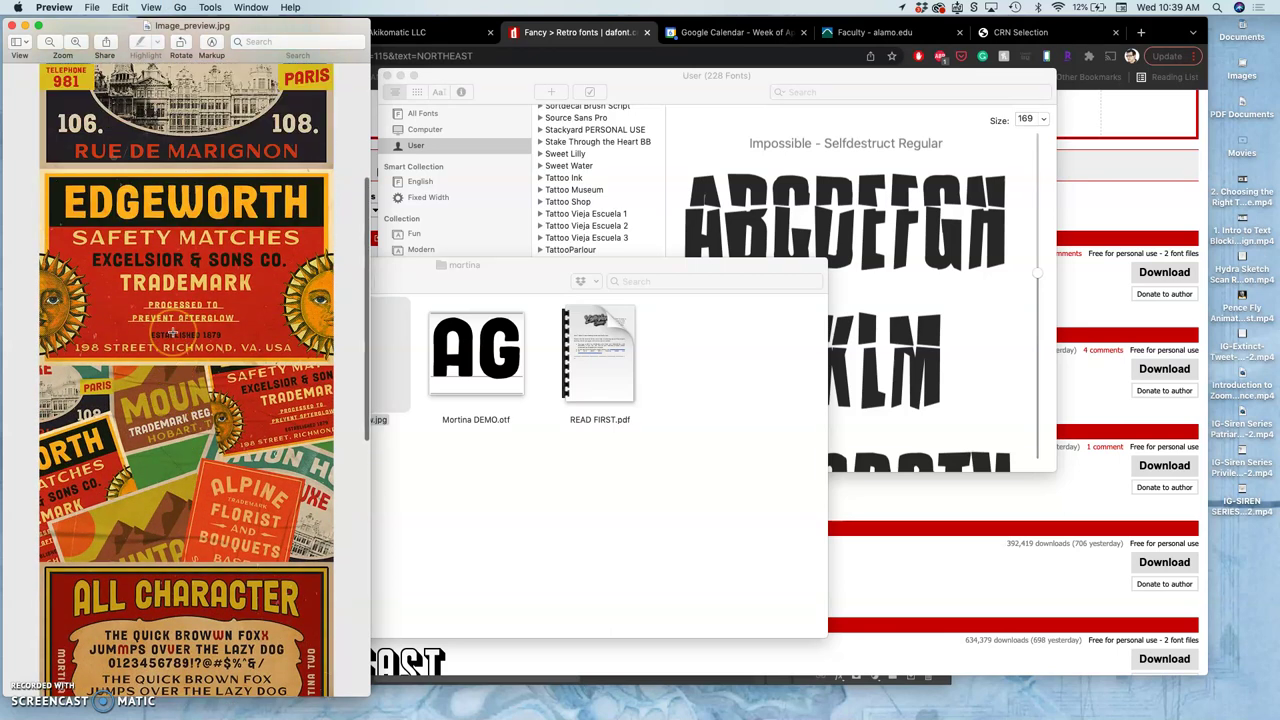
pyautogui.scroll(-10, 172, 329)
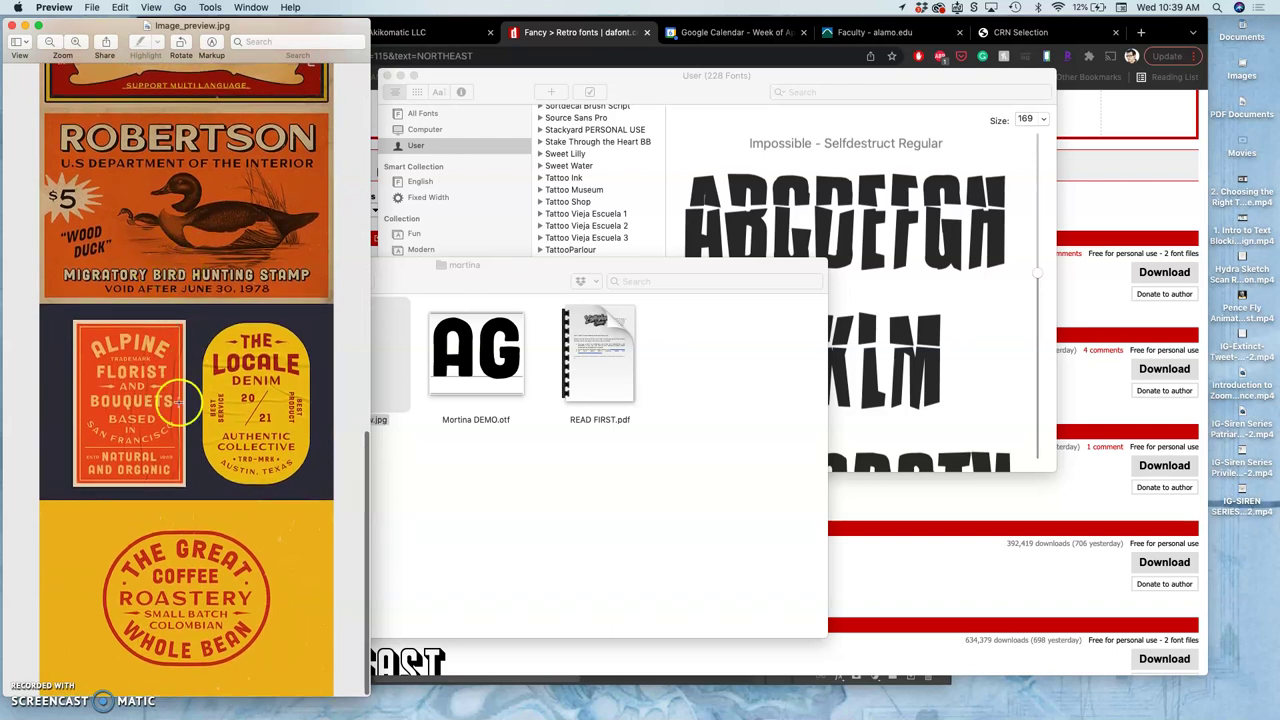
pyautogui.click(13, 26)
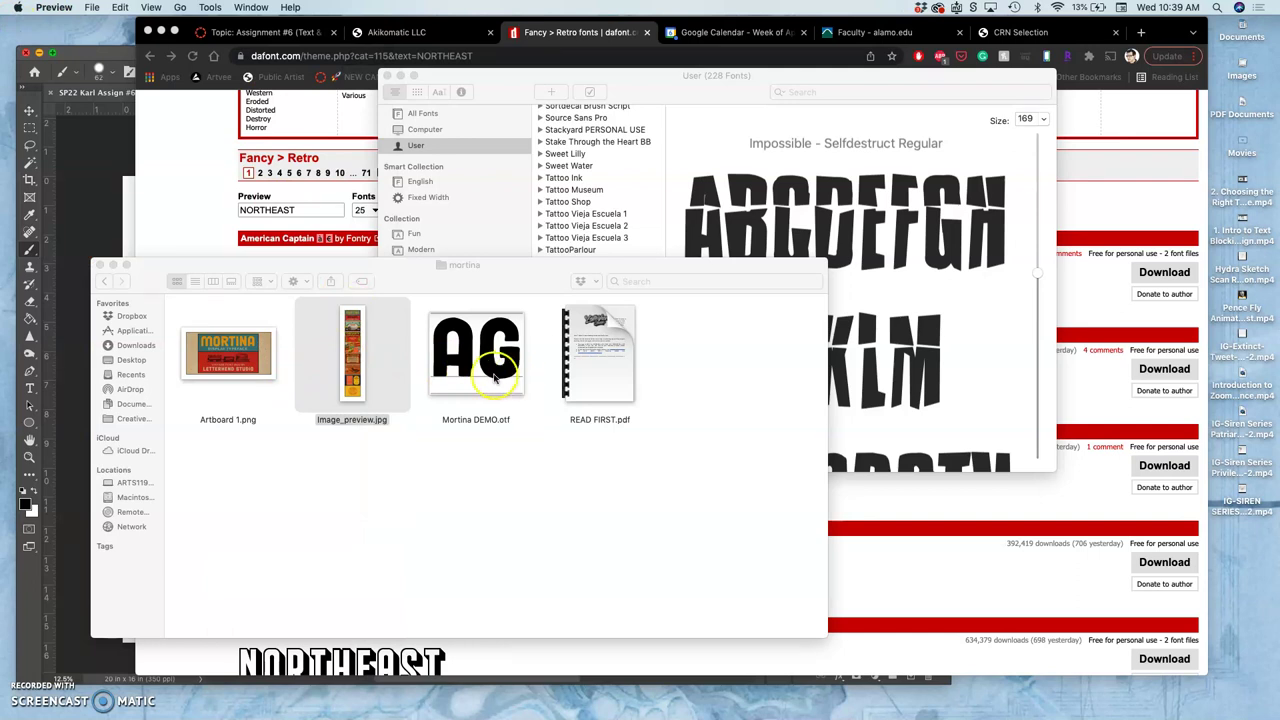
# Step: Read Mortina's READ FIRST.pdf, highlighting the personal-use-only licence line and checking pages 3 and 2
pyautogui.doubleClick(600, 356)
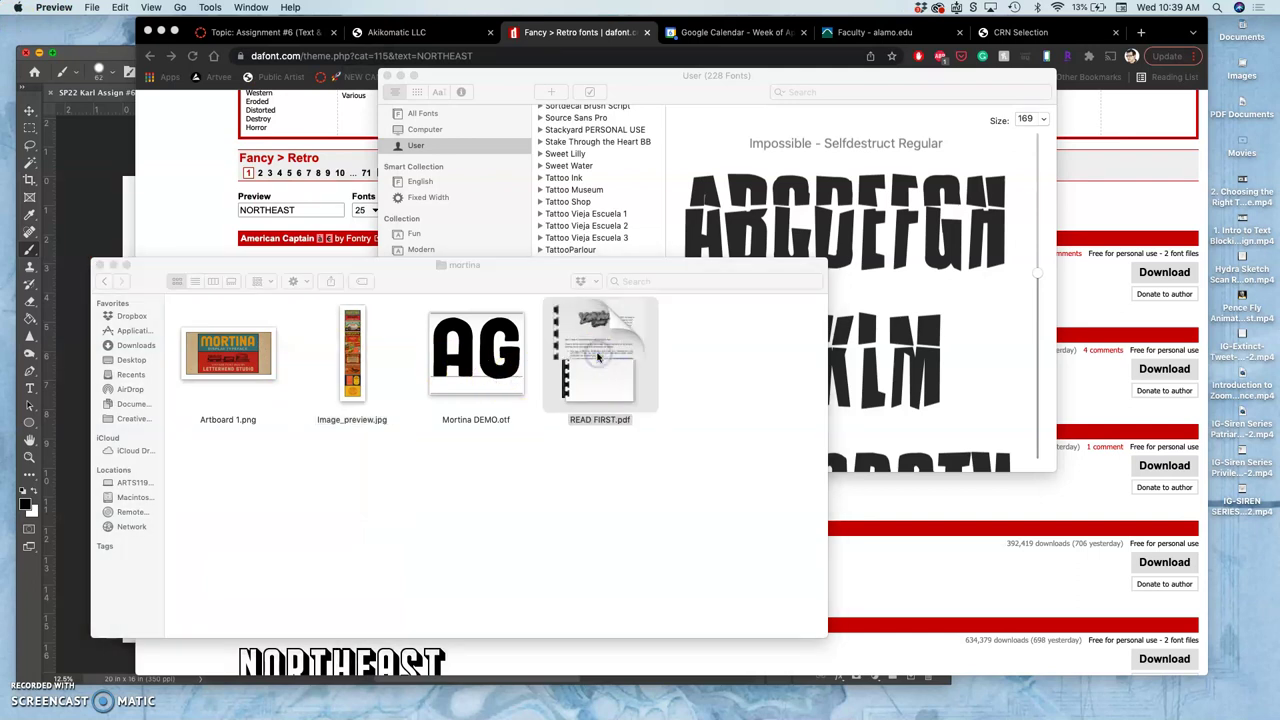
pyautogui.scroll(-5, 609, 368)
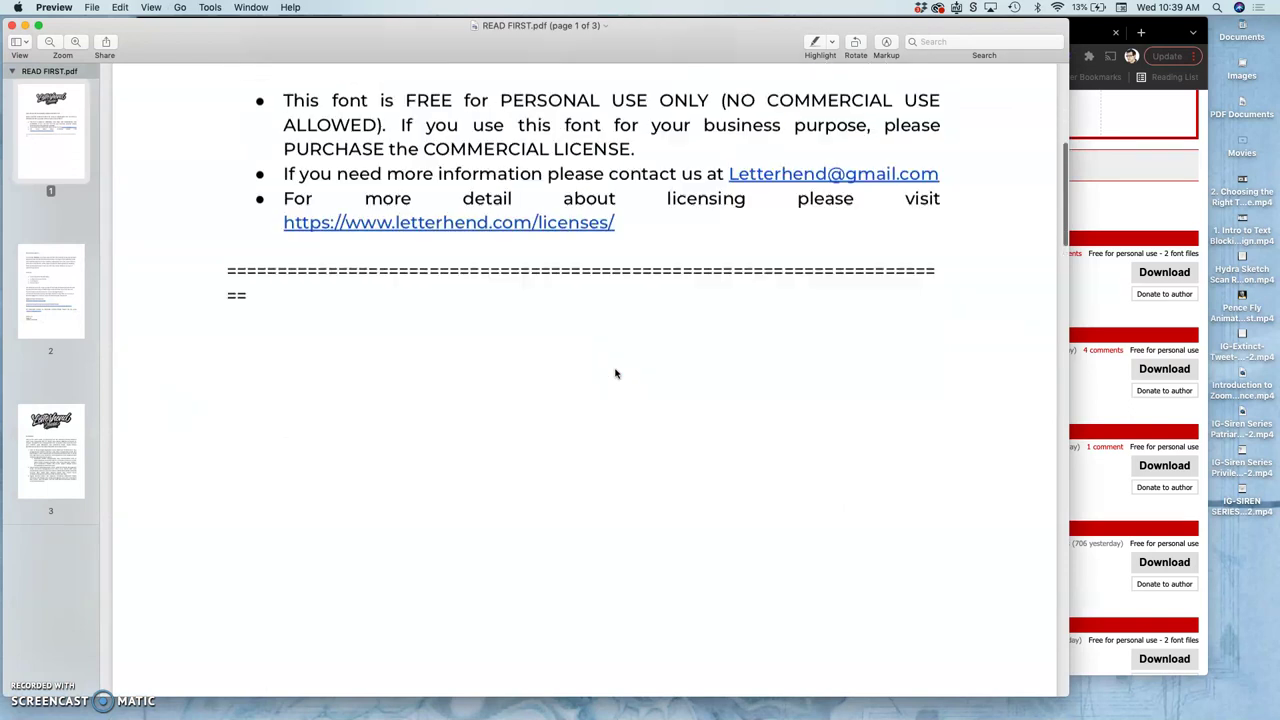
pyautogui.scroll(2, 615, 373)
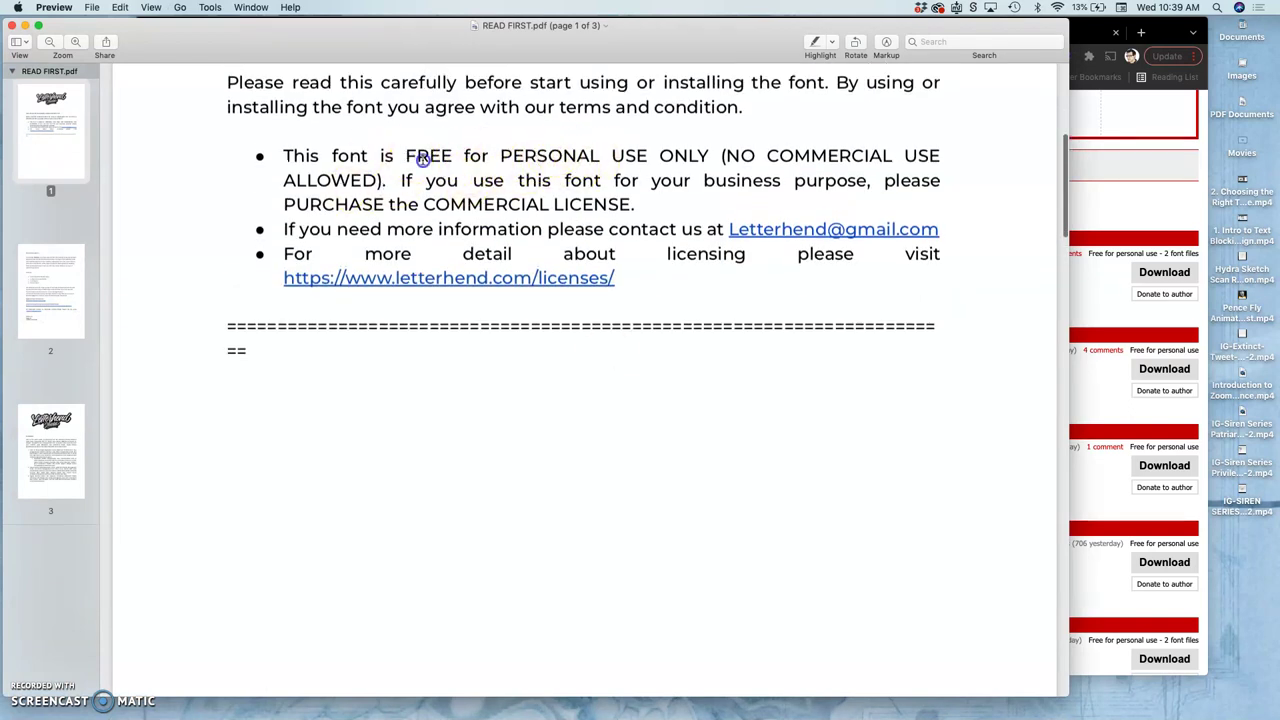
pyautogui.moveTo(418, 157); pyautogui.dragTo(449, 180)
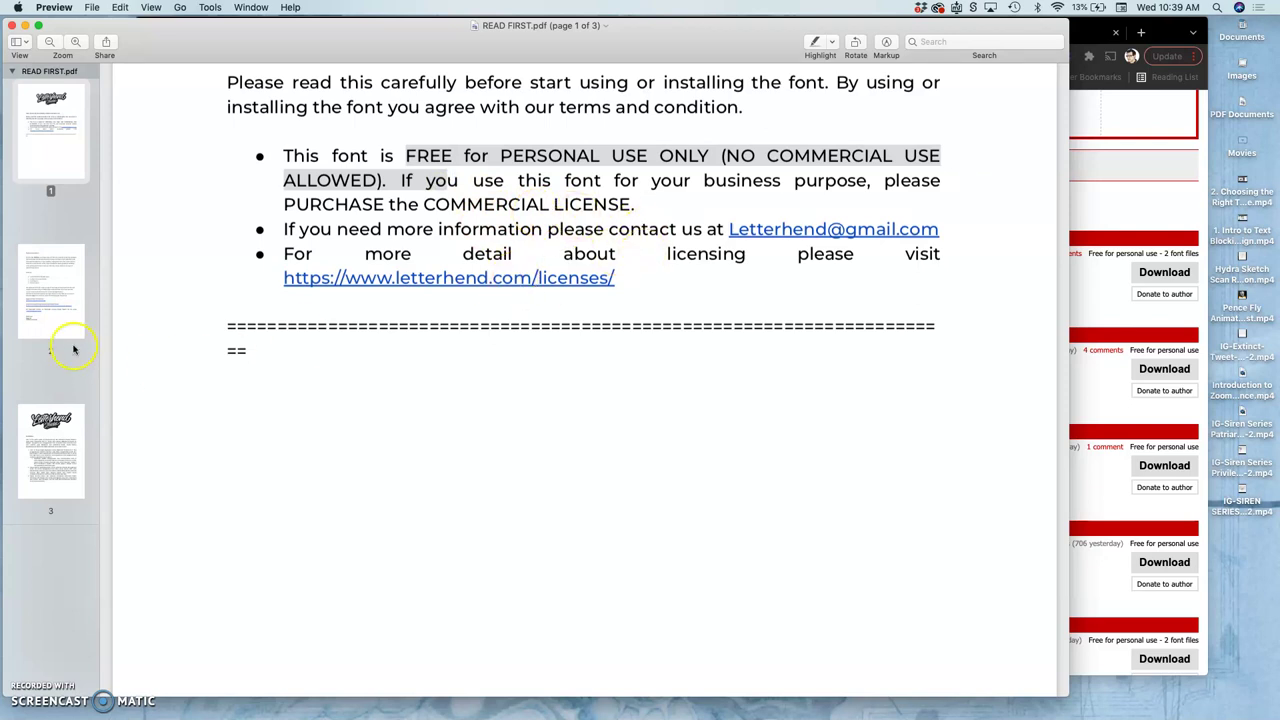
pyautogui.click(31, 414)
pyautogui.click(50, 328)
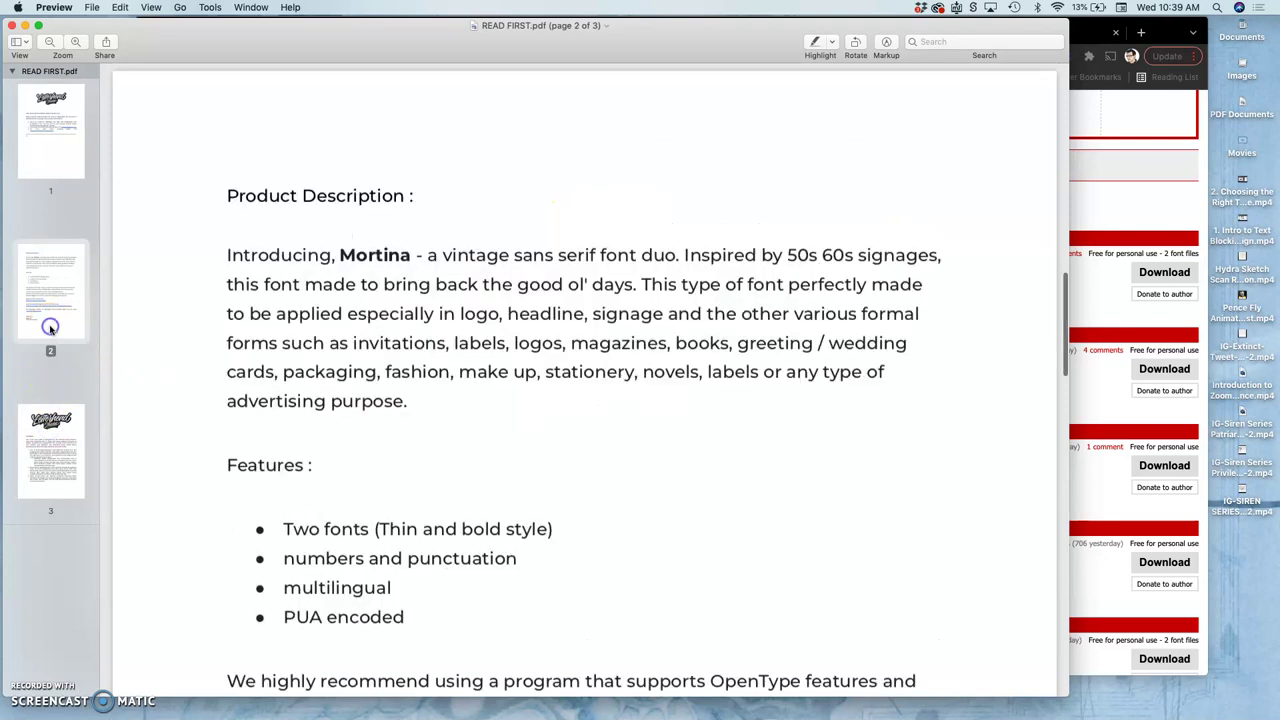
pyautogui.click(12, 25)
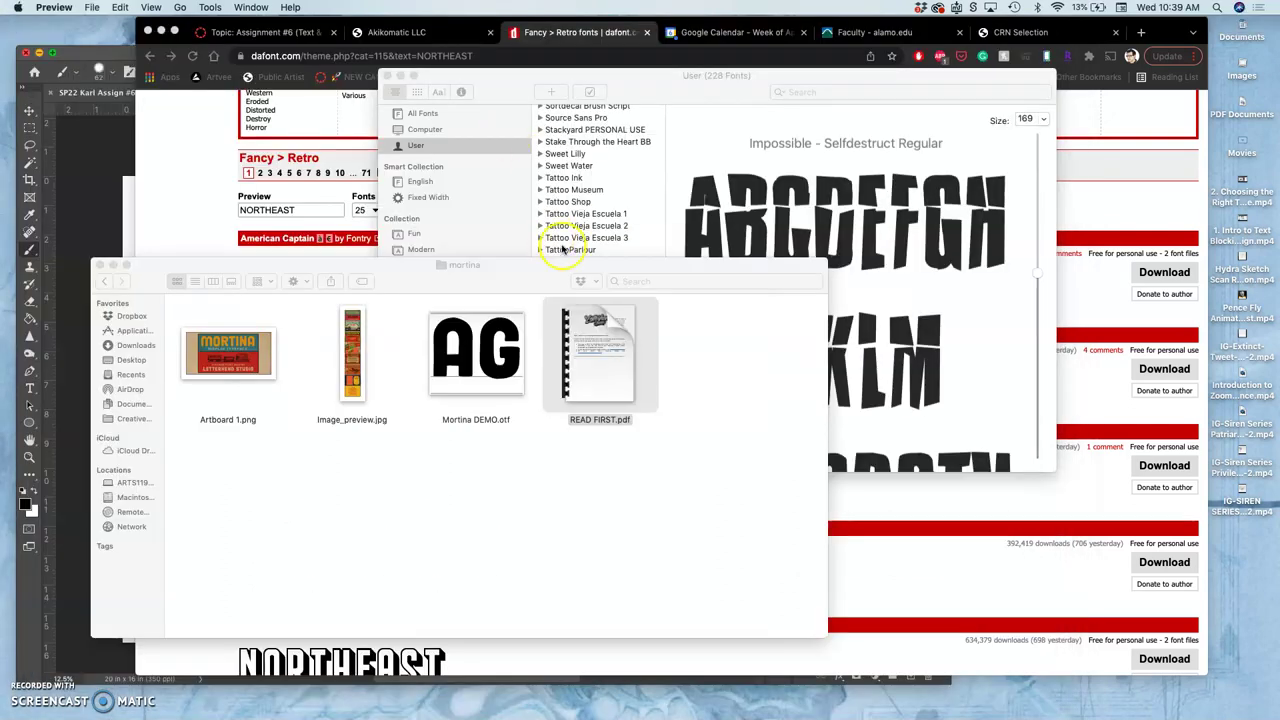
pyautogui.click(738, 394)
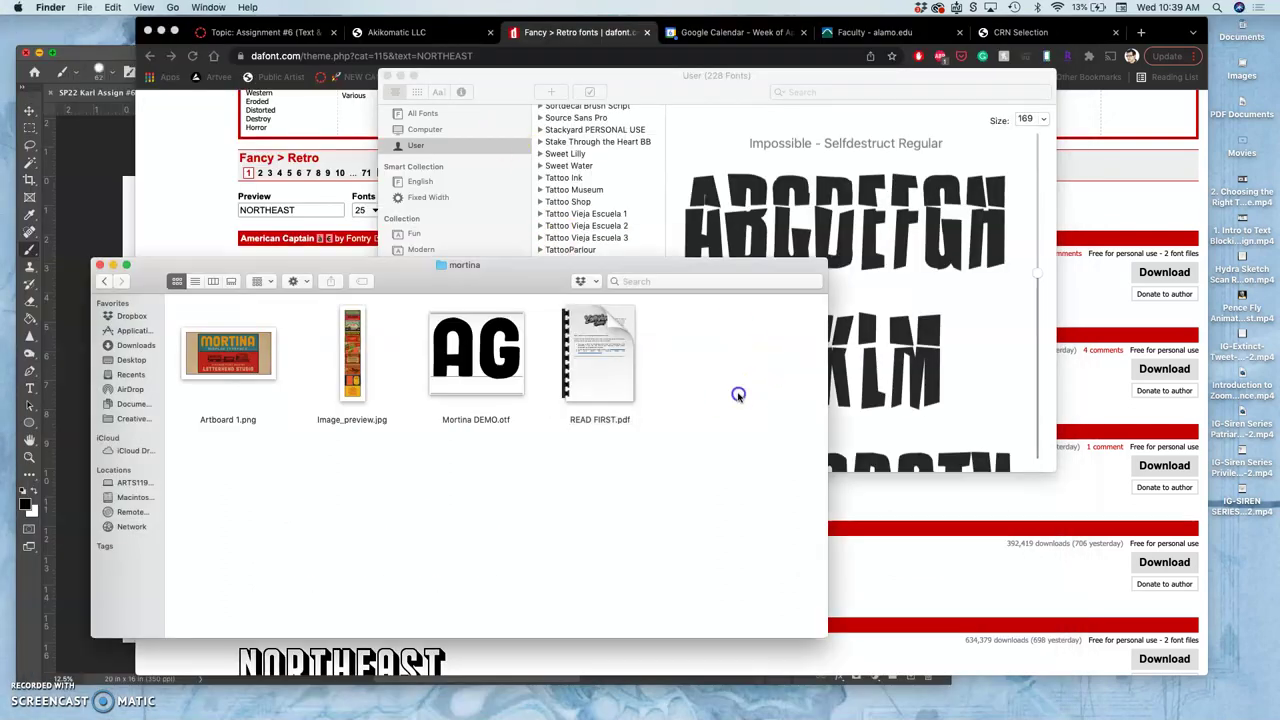
# Step: Install Mortina DEMO.otf with Install Font and Install Checked despite the validation warning
pyautogui.doubleClick(487, 371)
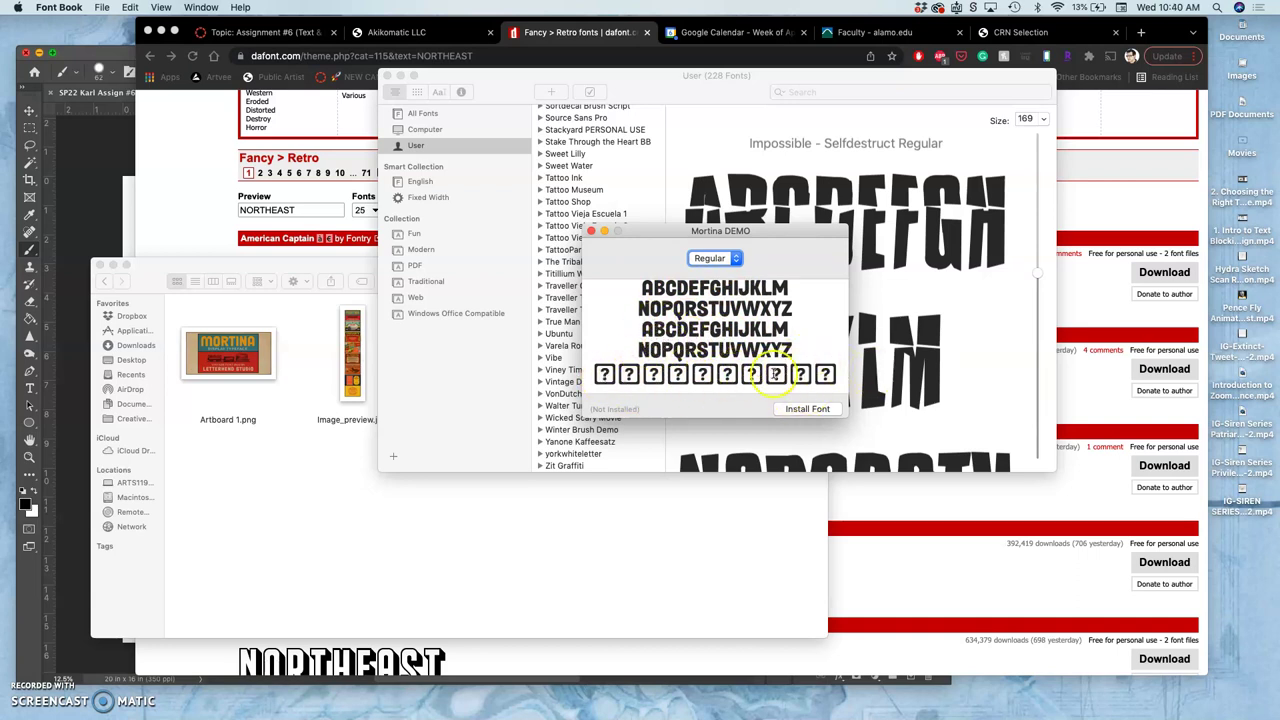
pyautogui.click(814, 411)
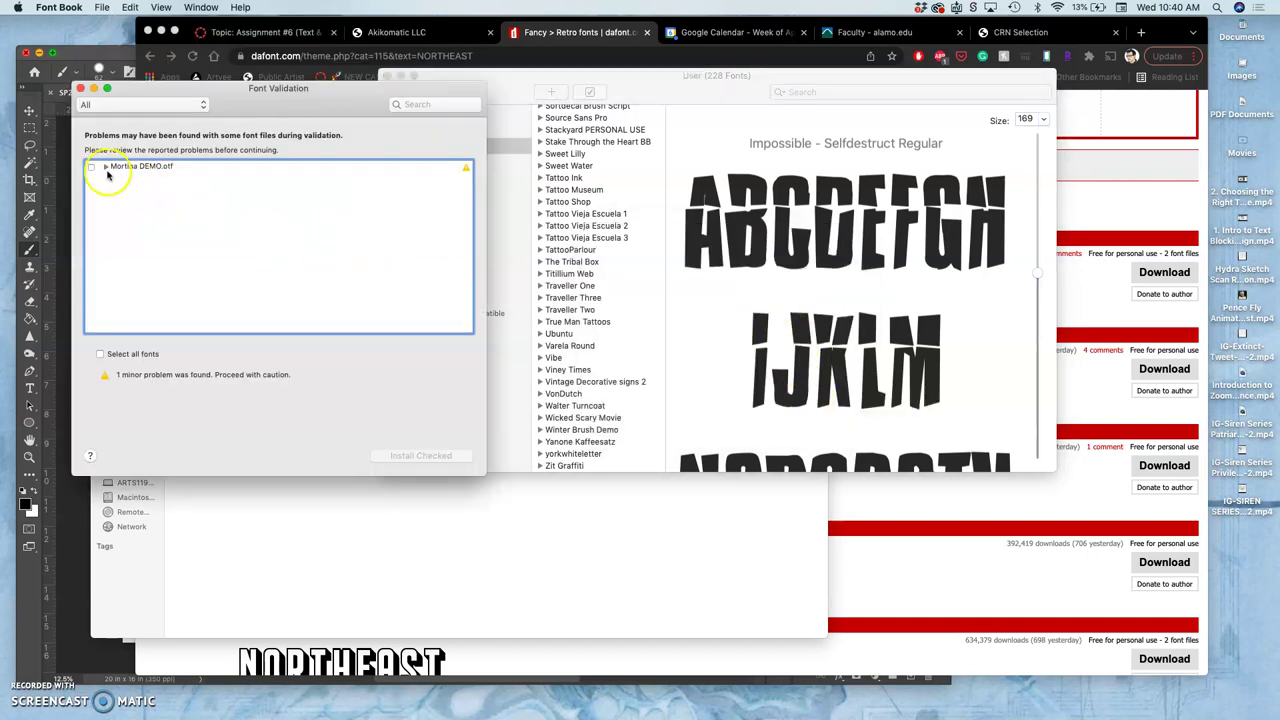
pyautogui.click(91, 167)
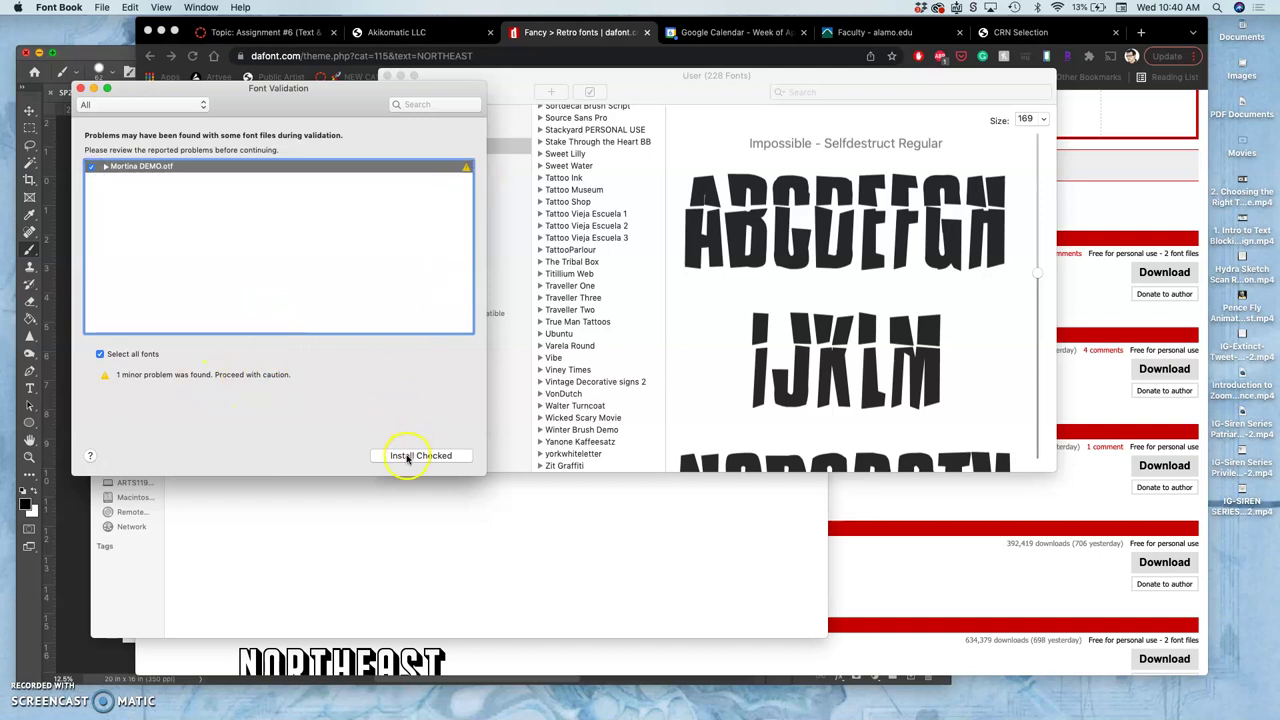
pyautogui.click(407, 456)
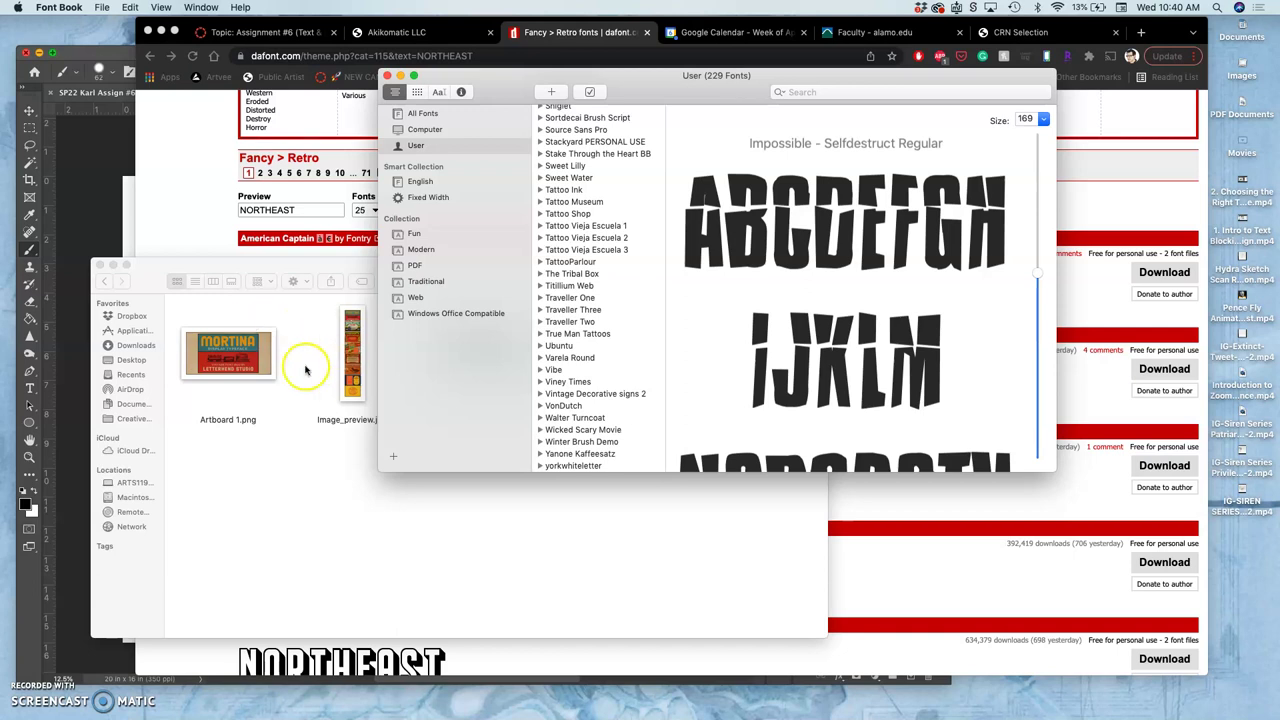
# Step: Go back to Assignment #6 and open the american_captain.PNG sample image from the american_captain folder
pyautogui.click(303, 364)
pyautogui.click(517, 446)
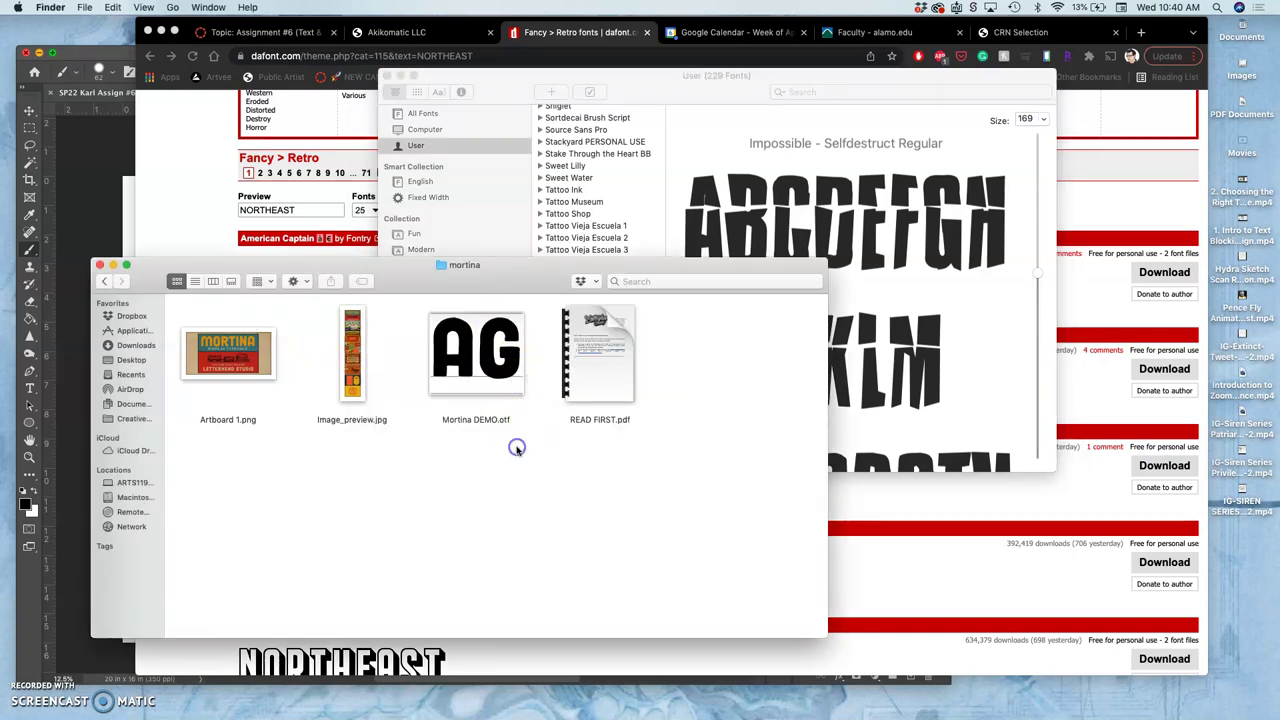
pyautogui.click(107, 282)
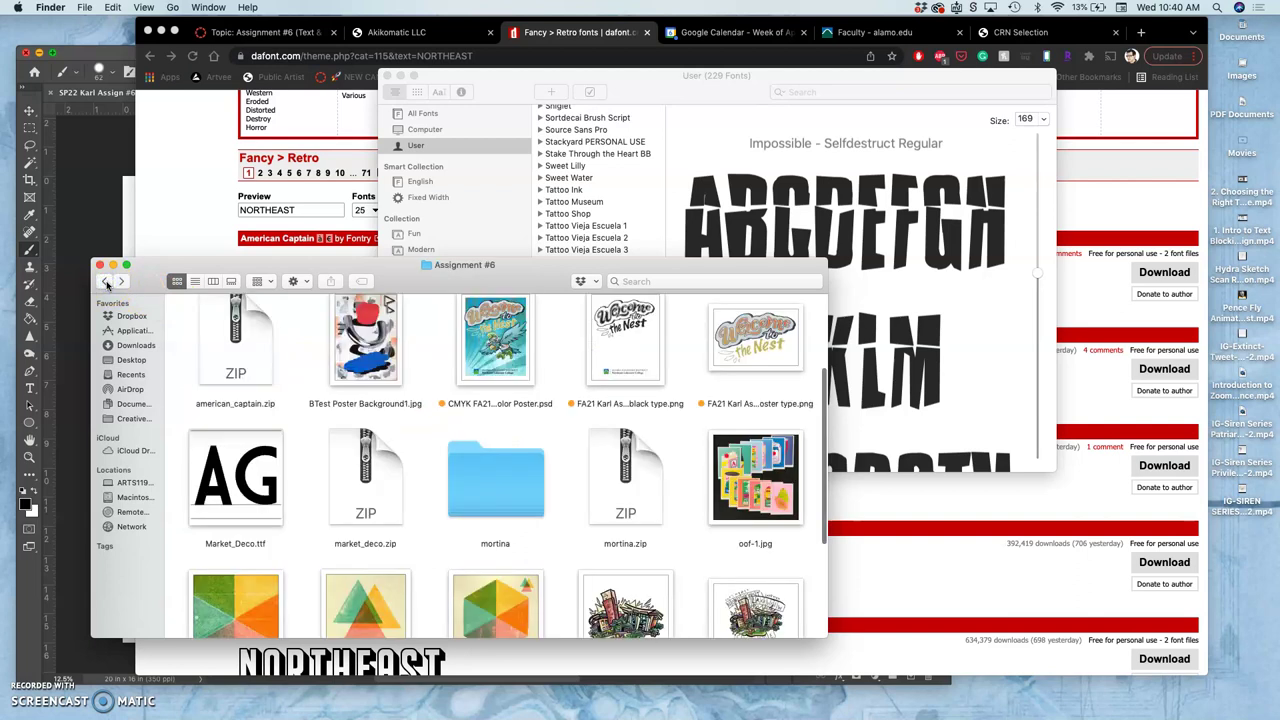
pyautogui.click(350, 378)
pyautogui.scroll(2, 421, 436)
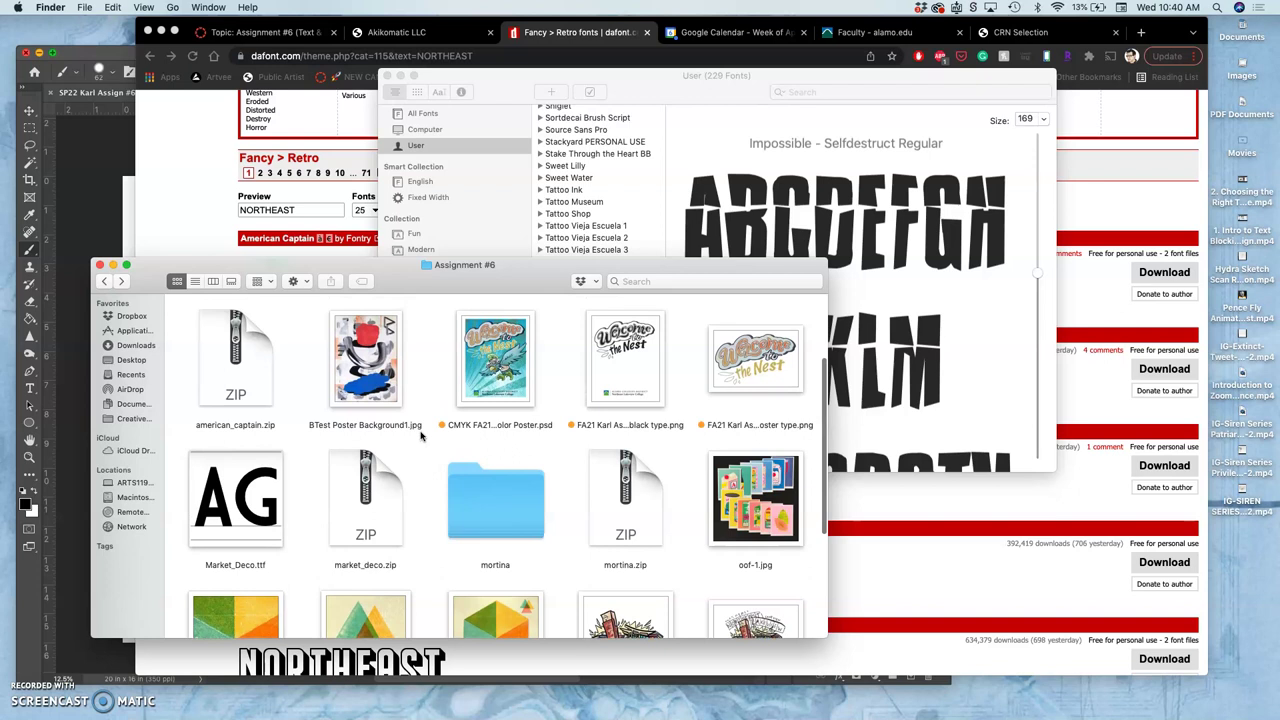
pyautogui.scroll(3, 421, 436)
pyautogui.doubleClick(743, 349)
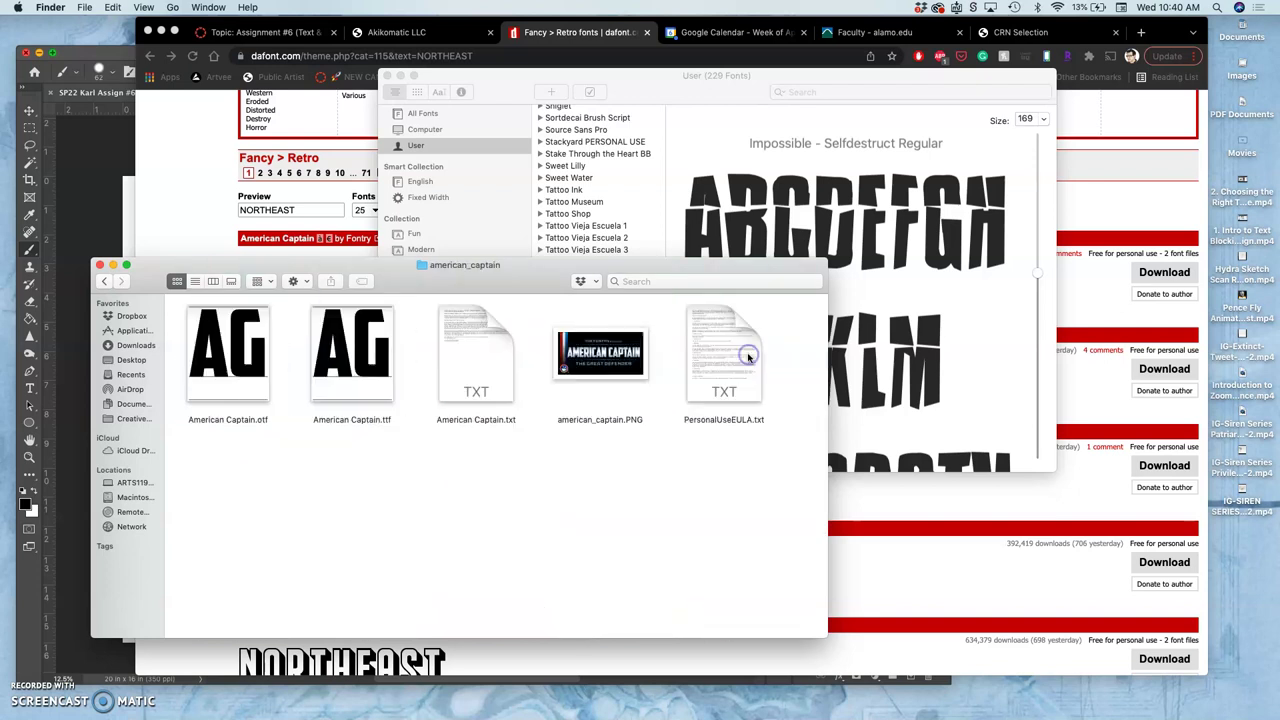
pyautogui.click(608, 356)
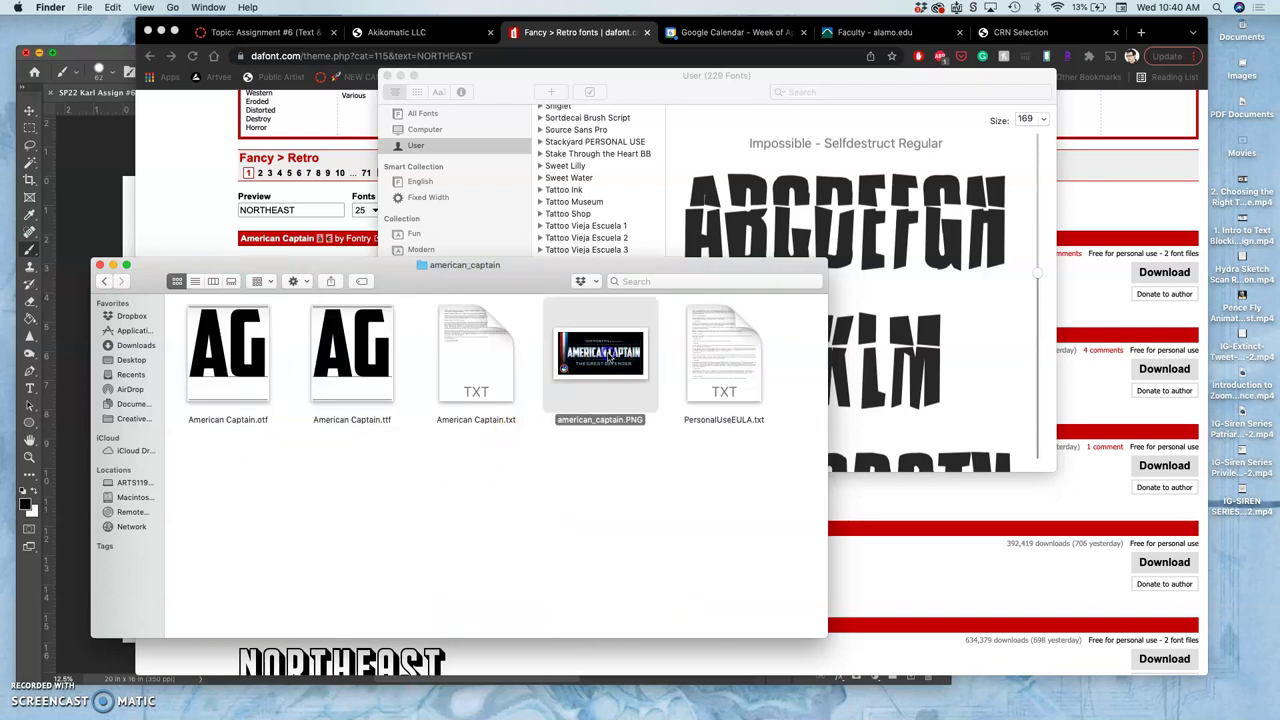
pyautogui.doubleClick(608, 356)
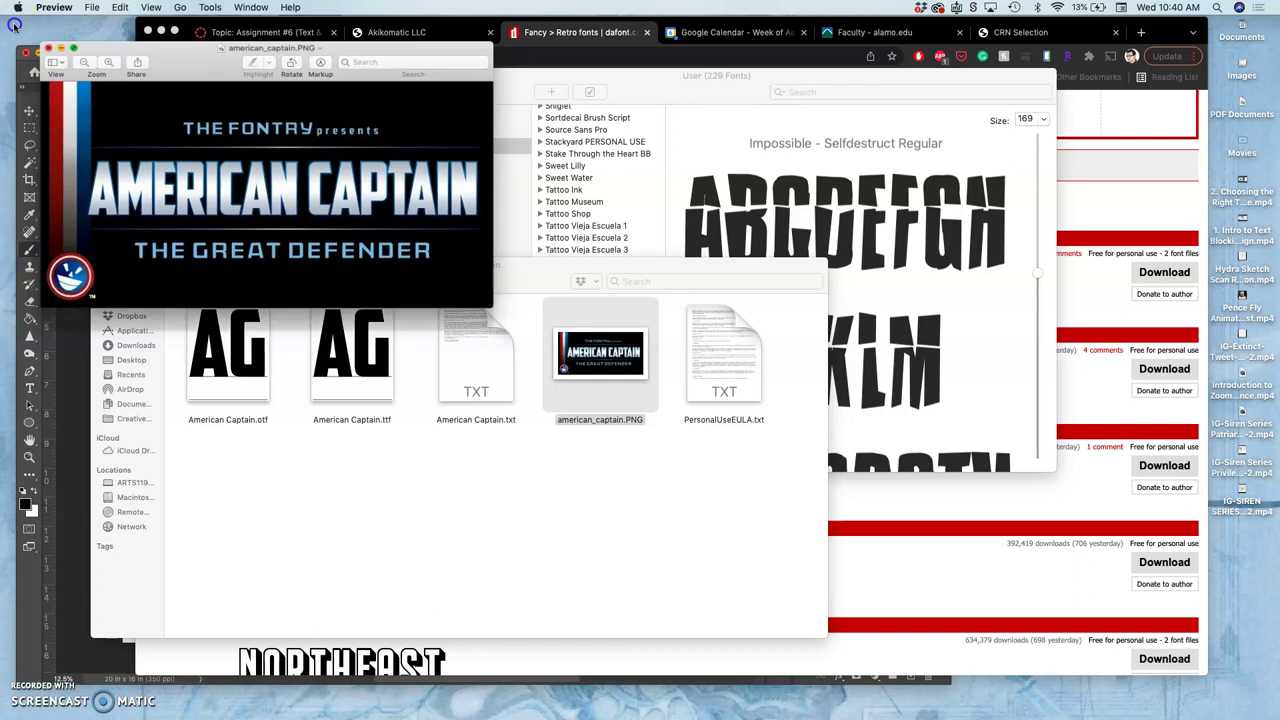
# Step: Close the sample image and open American Captain.otf in Font Book
pyautogui.click(13, 26)
pyautogui.click(392, 561)
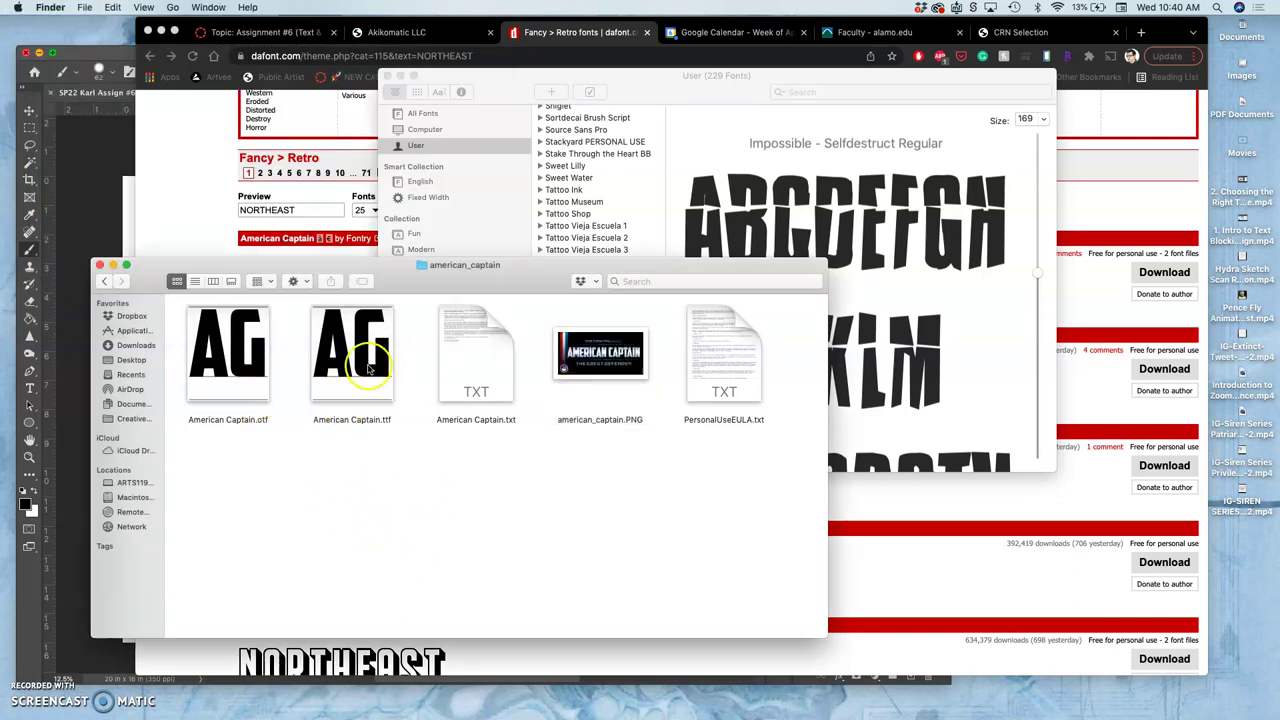
pyautogui.click(258, 382)
pyautogui.doubleClick(258, 382)
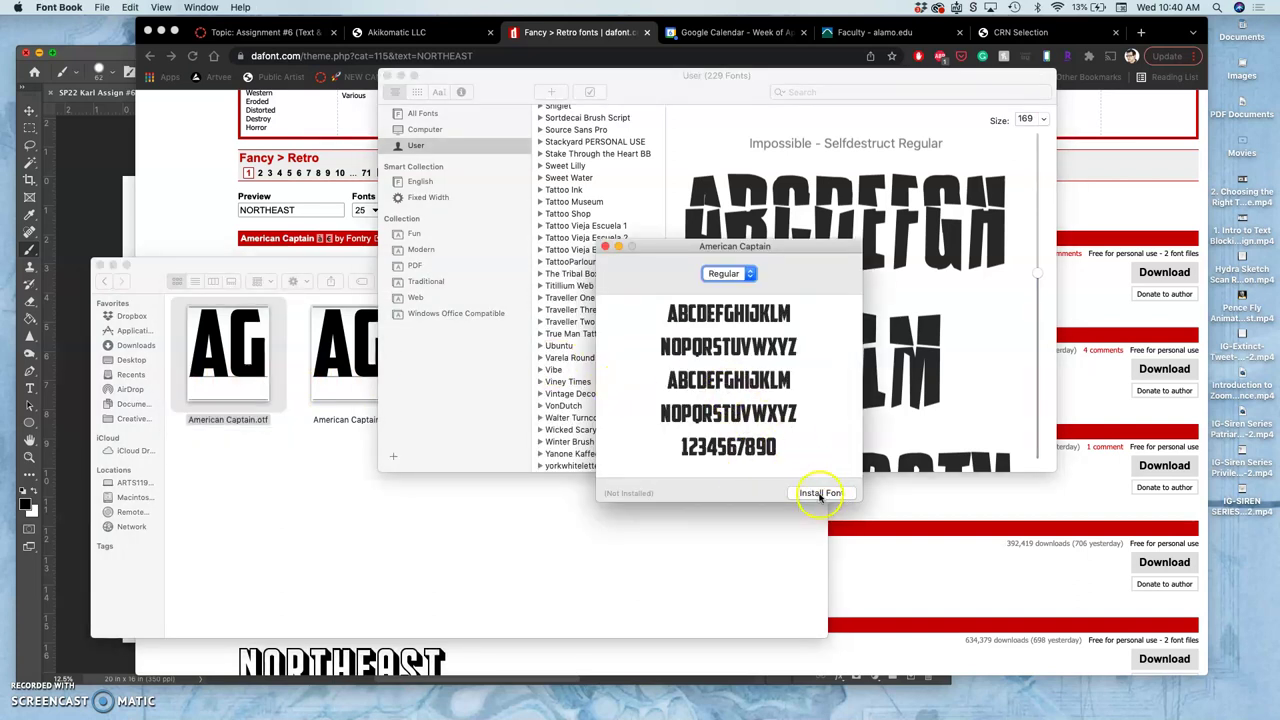
# Step: Install American Captain.otf, ticking it in Font Validation despite the minor warning
pyautogui.click(820, 493)
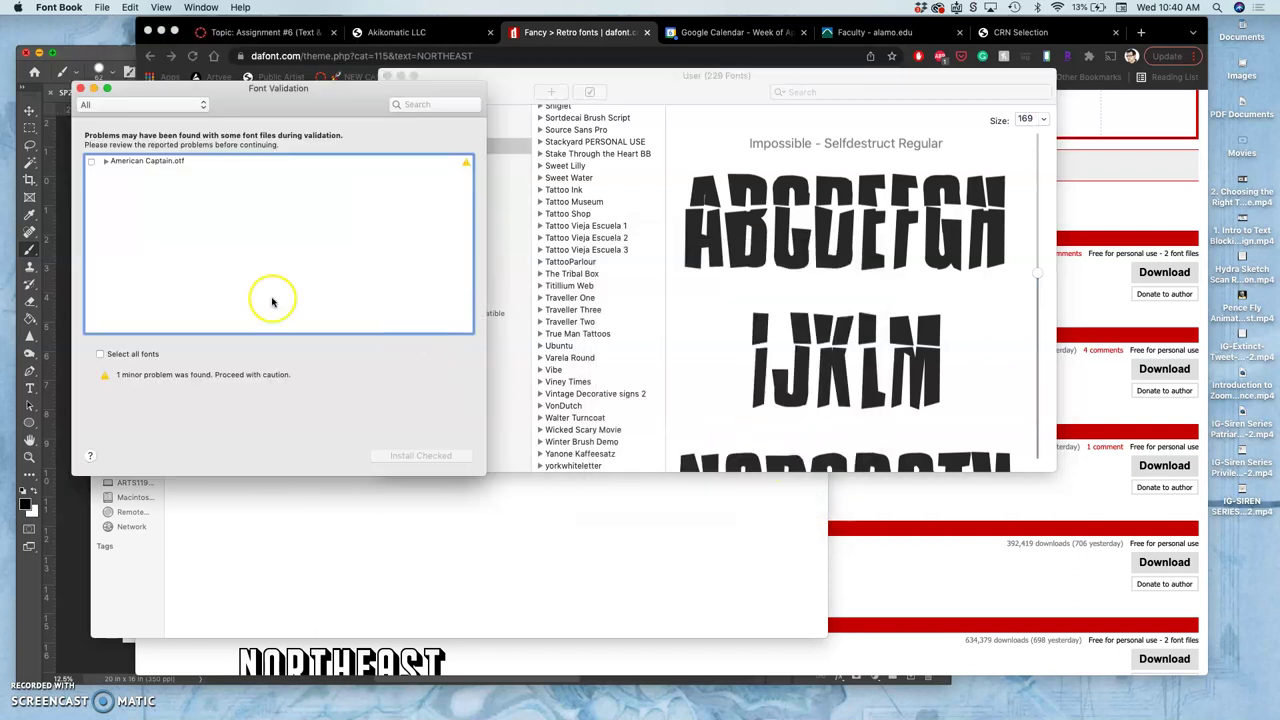
pyautogui.click(91, 162)
pyautogui.click(418, 455)
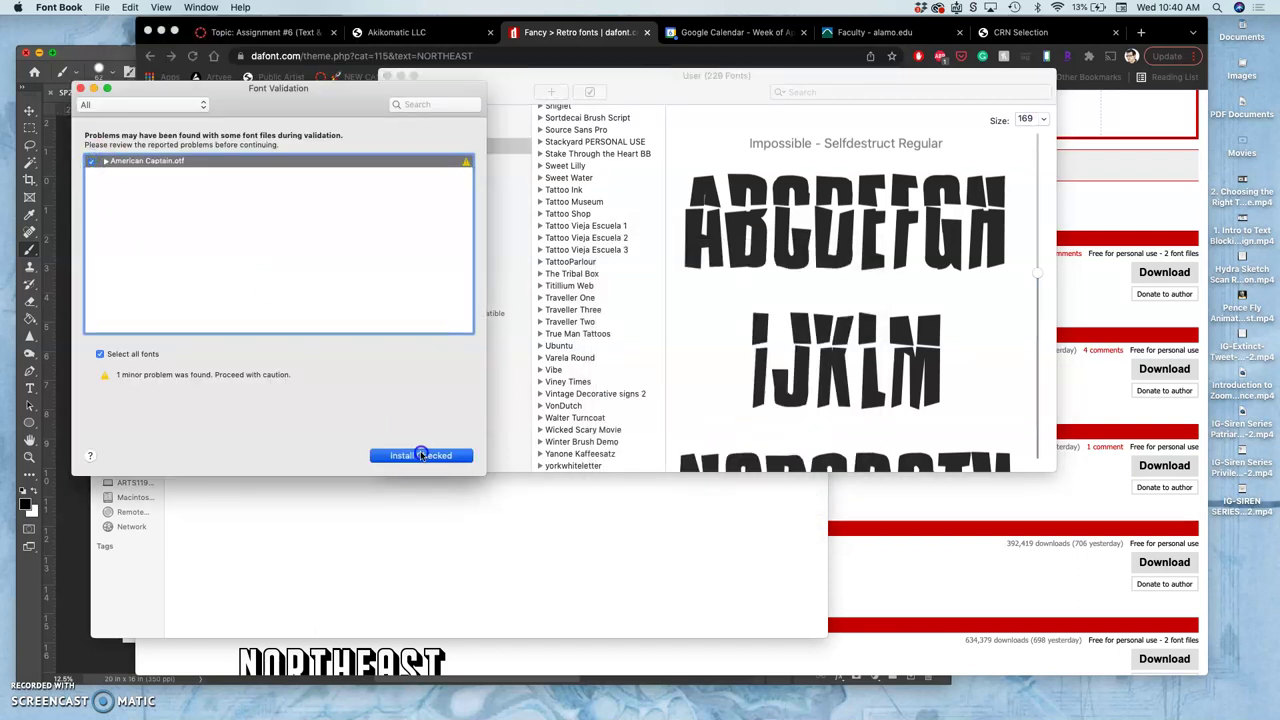
# Step: On the dafont font page, replace the NORTHEAST preview text by typing 'Nor'
pyautogui.click(1104, 196)
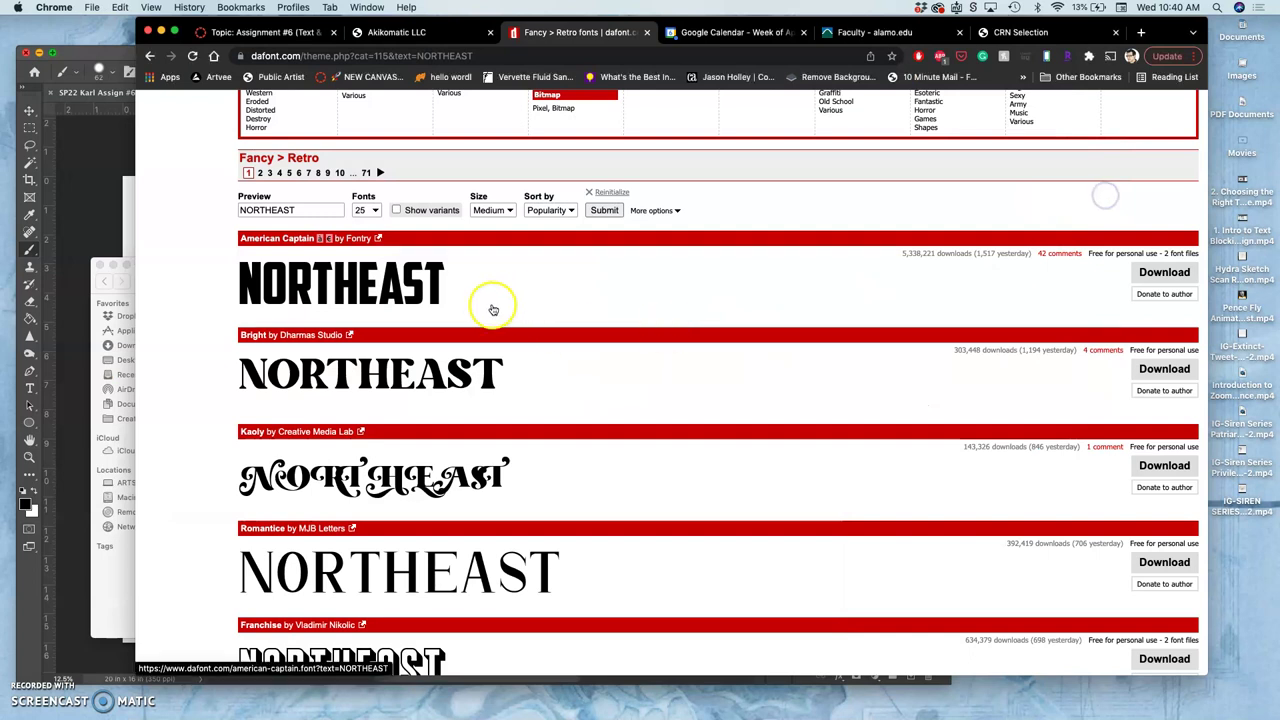
pyautogui.click(290, 208)
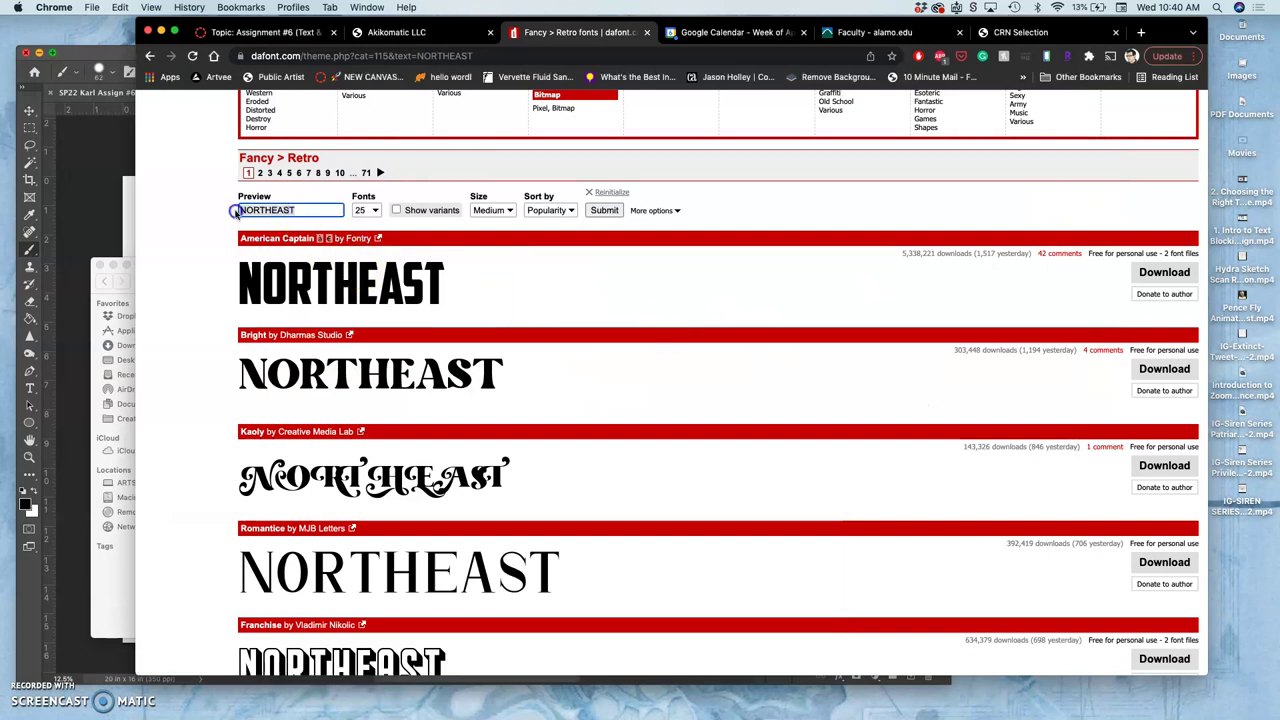
pyautogui.doubleClick(243, 209)
pyautogui.write('Nor')
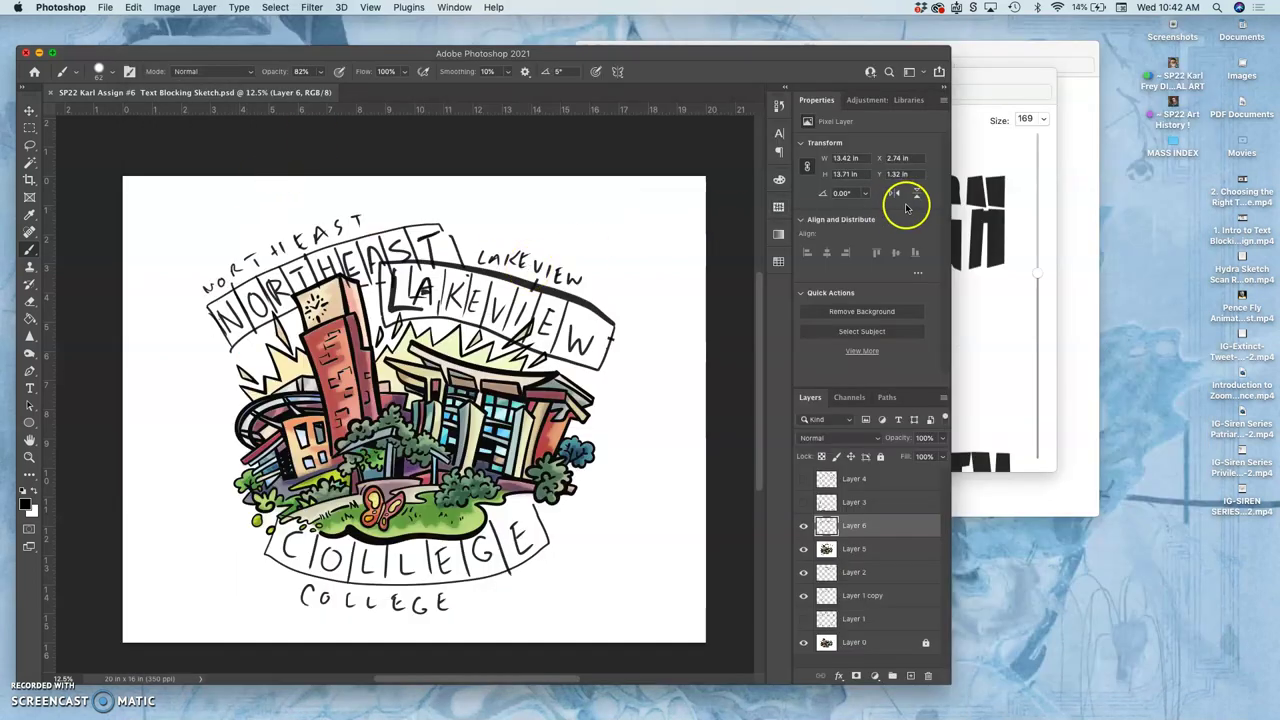
# Step: Switch between the Font Book and TEMP windows, then close the empty TEMP folder window
pyautogui.click(987, 275)
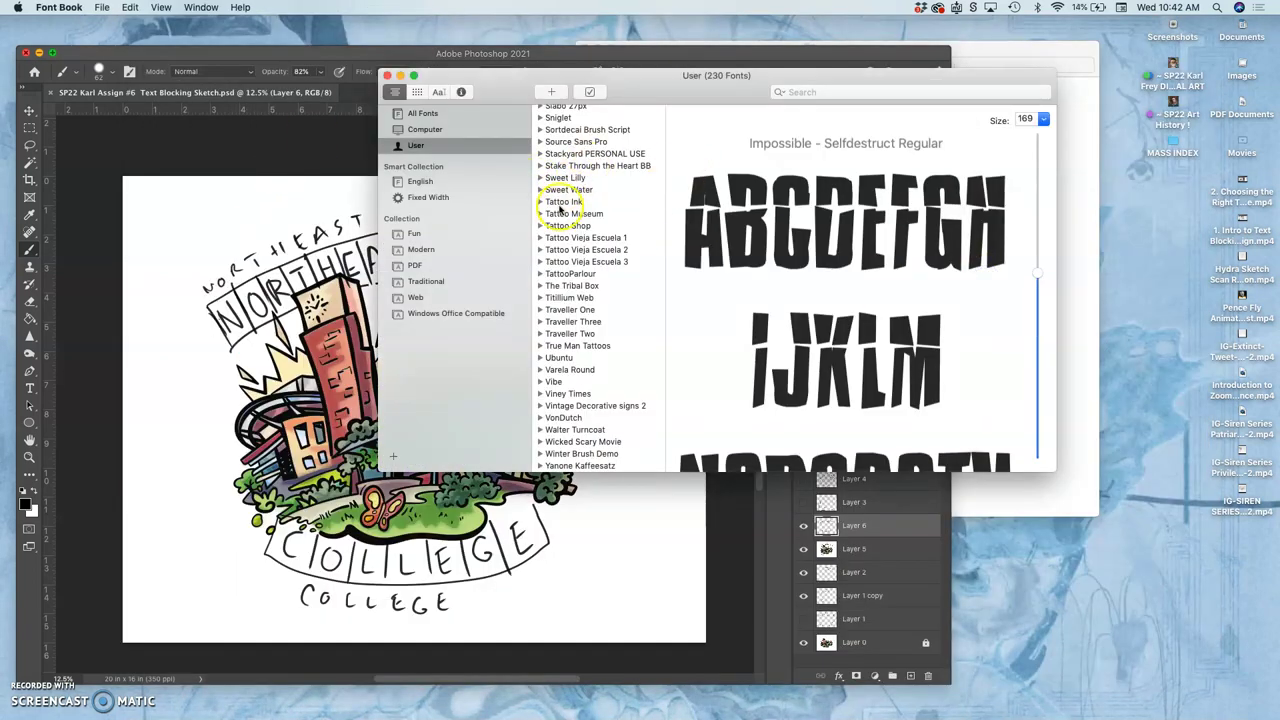
pyautogui.click(1097, 340)
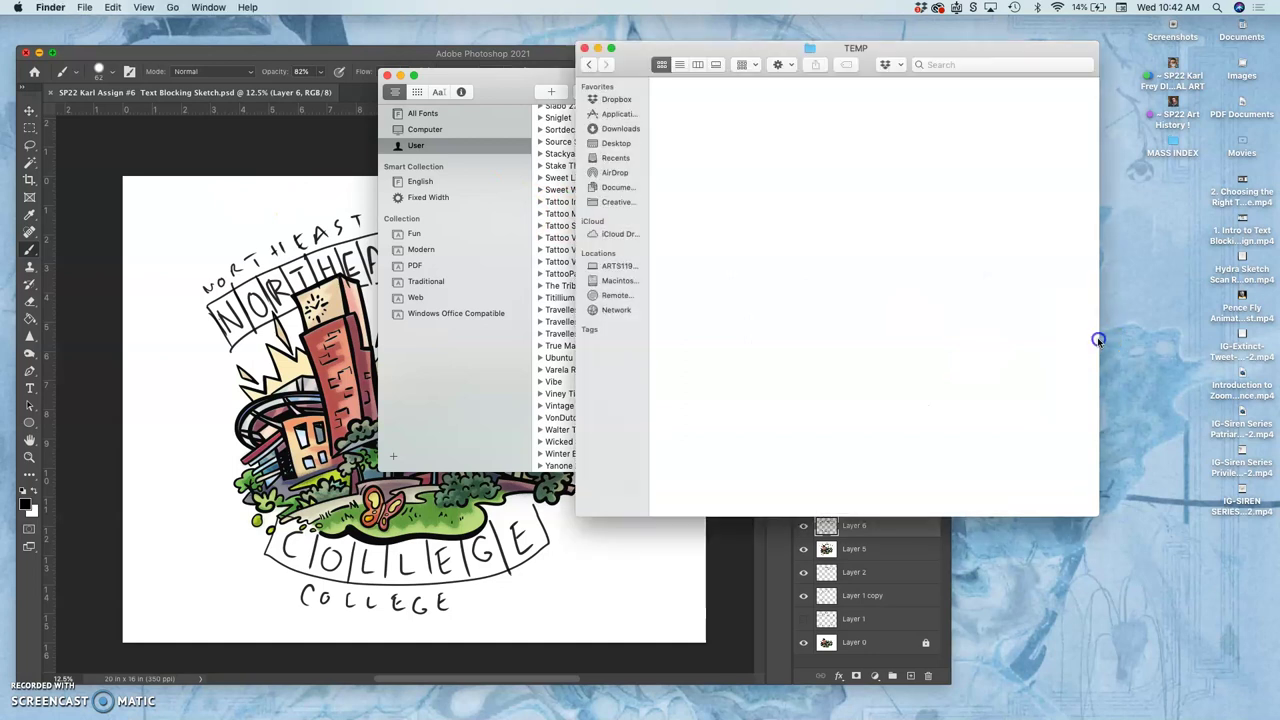
pyautogui.click(556, 178)
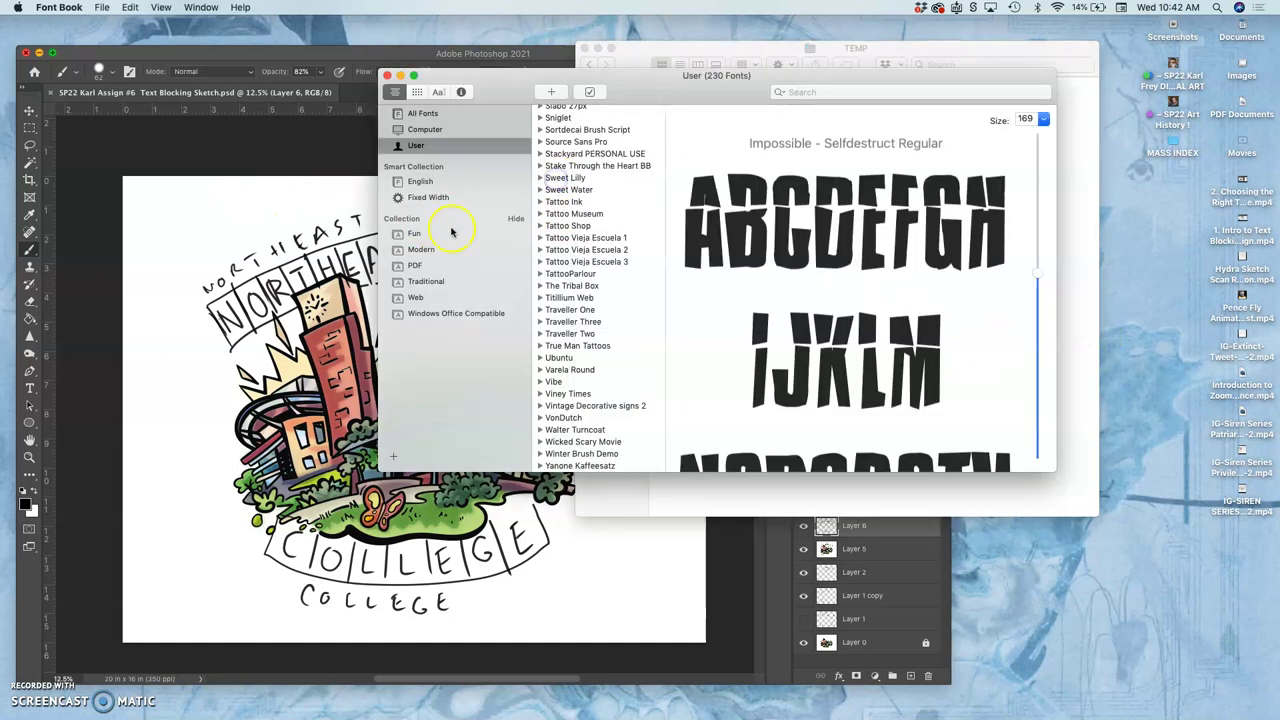
pyautogui.moveTo(8, 330)
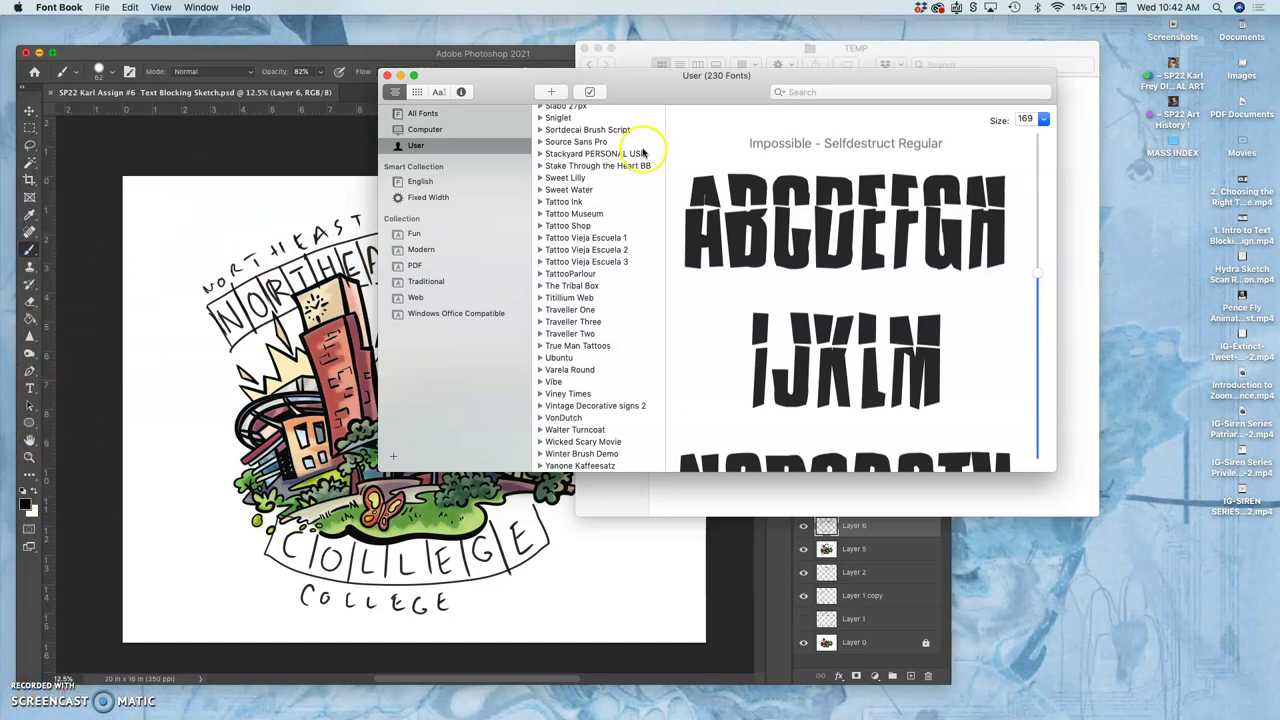
pyautogui.click(743, 48)
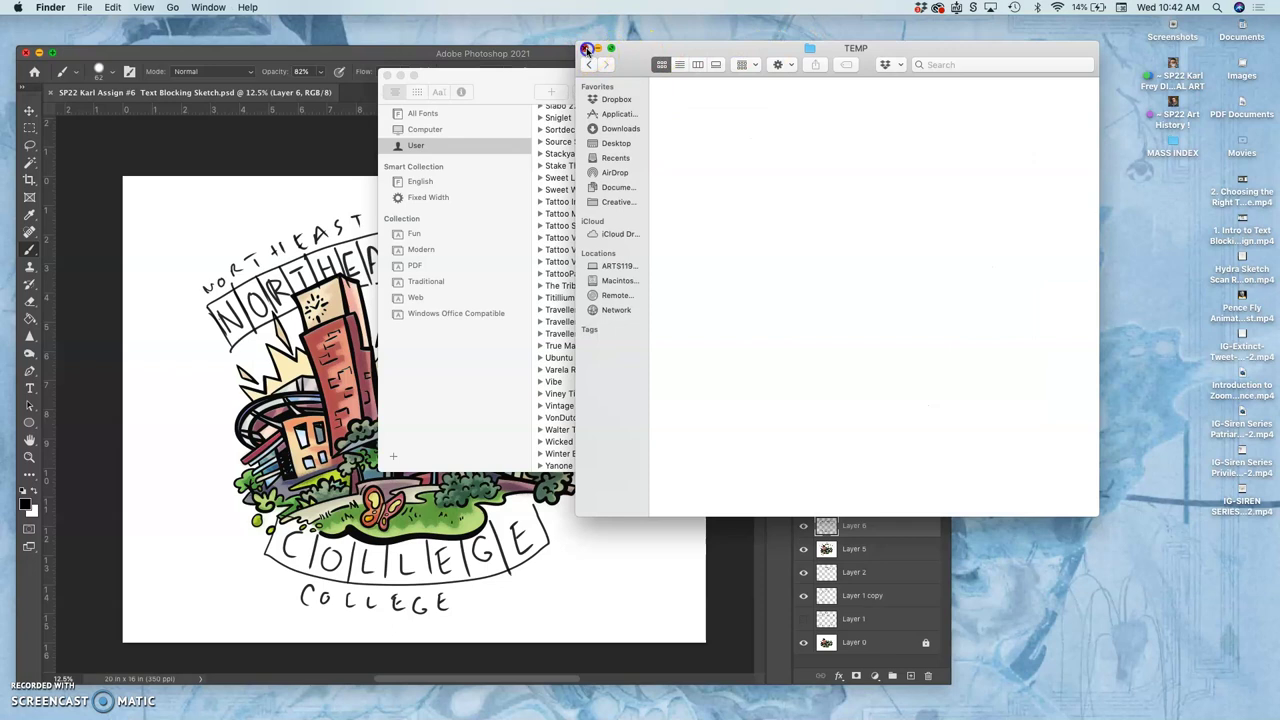
pyautogui.click(587, 50)
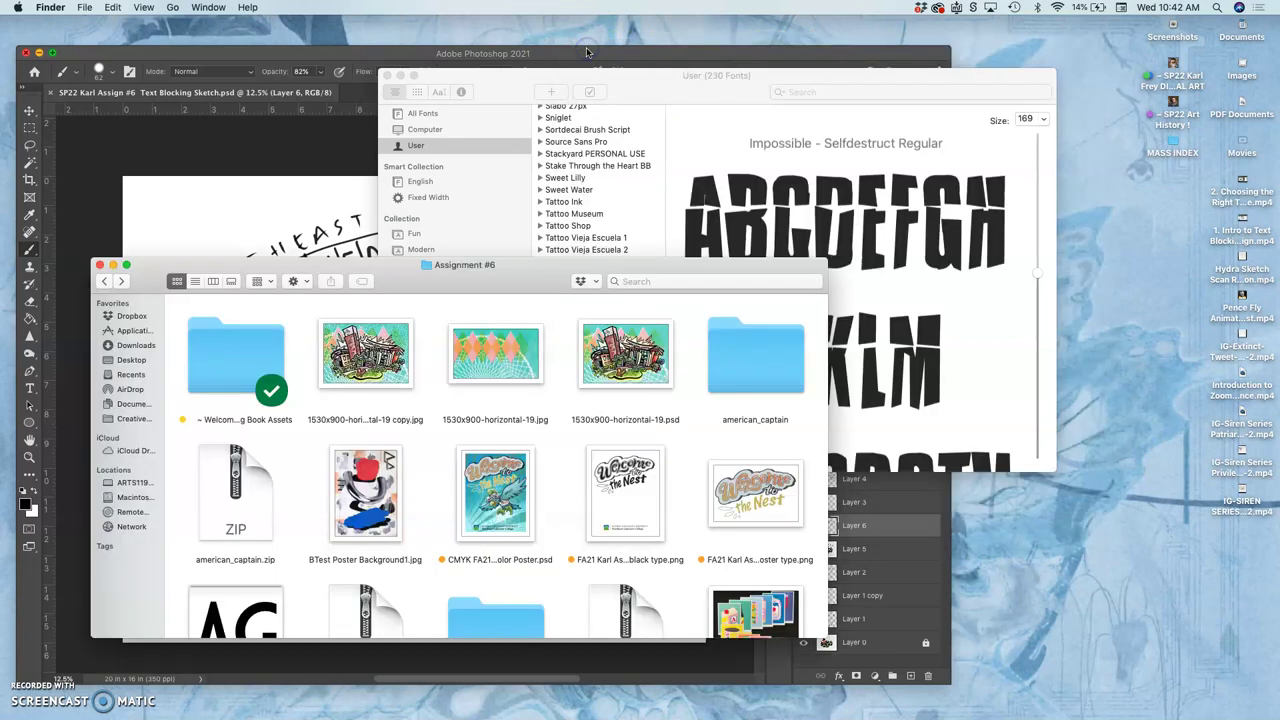
# Step: Install American Captain.otf from the american_captain folder and preview American Captain Regular in User fonts
pyautogui.click(750, 357)
pyautogui.doubleClick(750, 357)
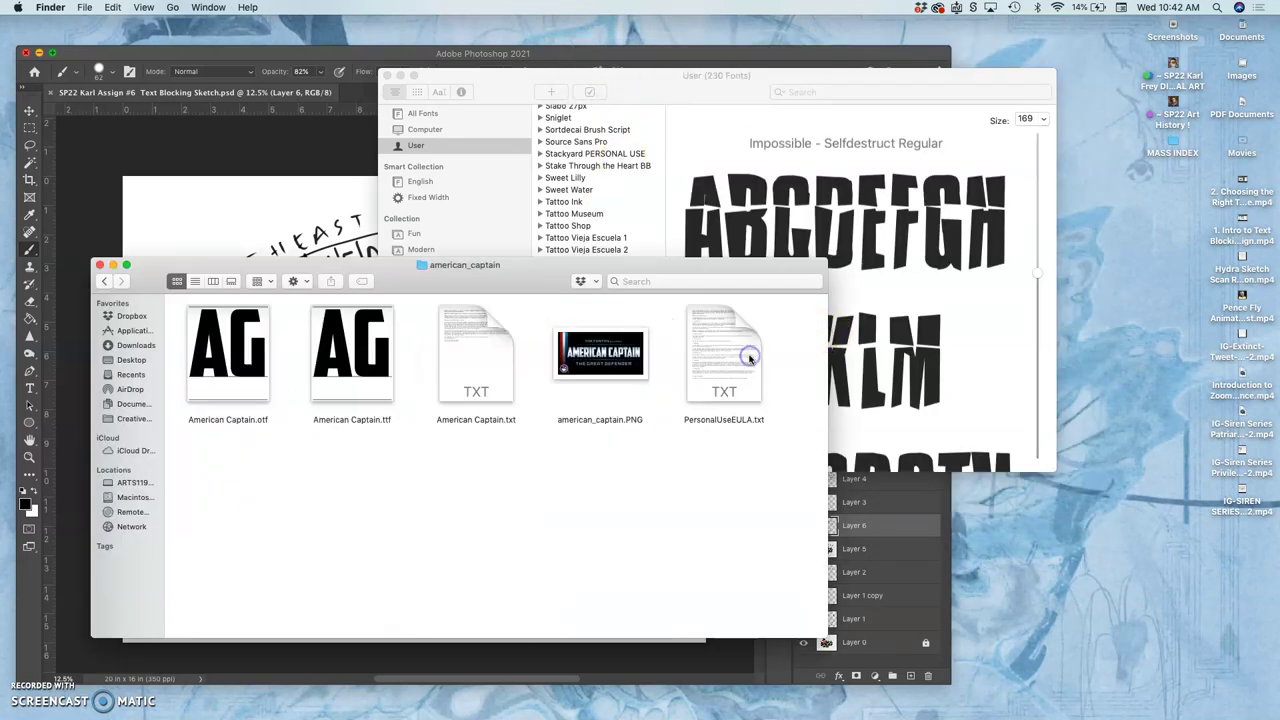
pyautogui.doubleClick(241, 372)
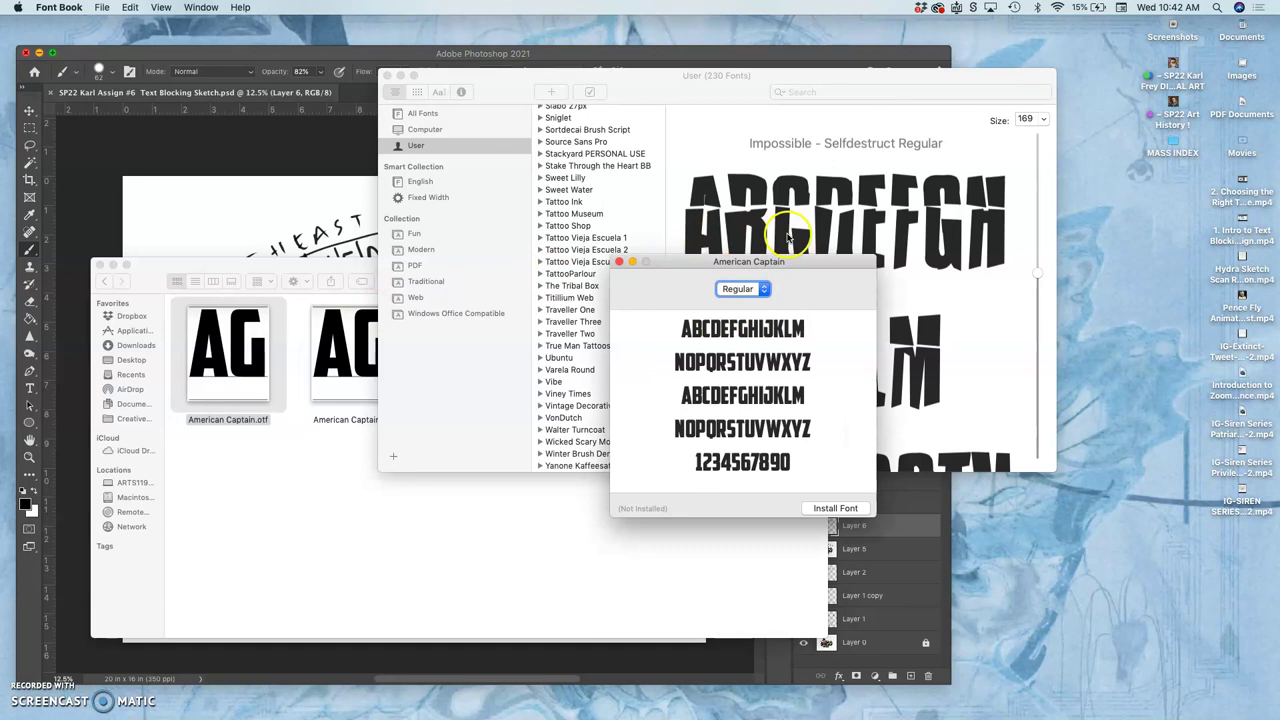
pyautogui.click(855, 509)
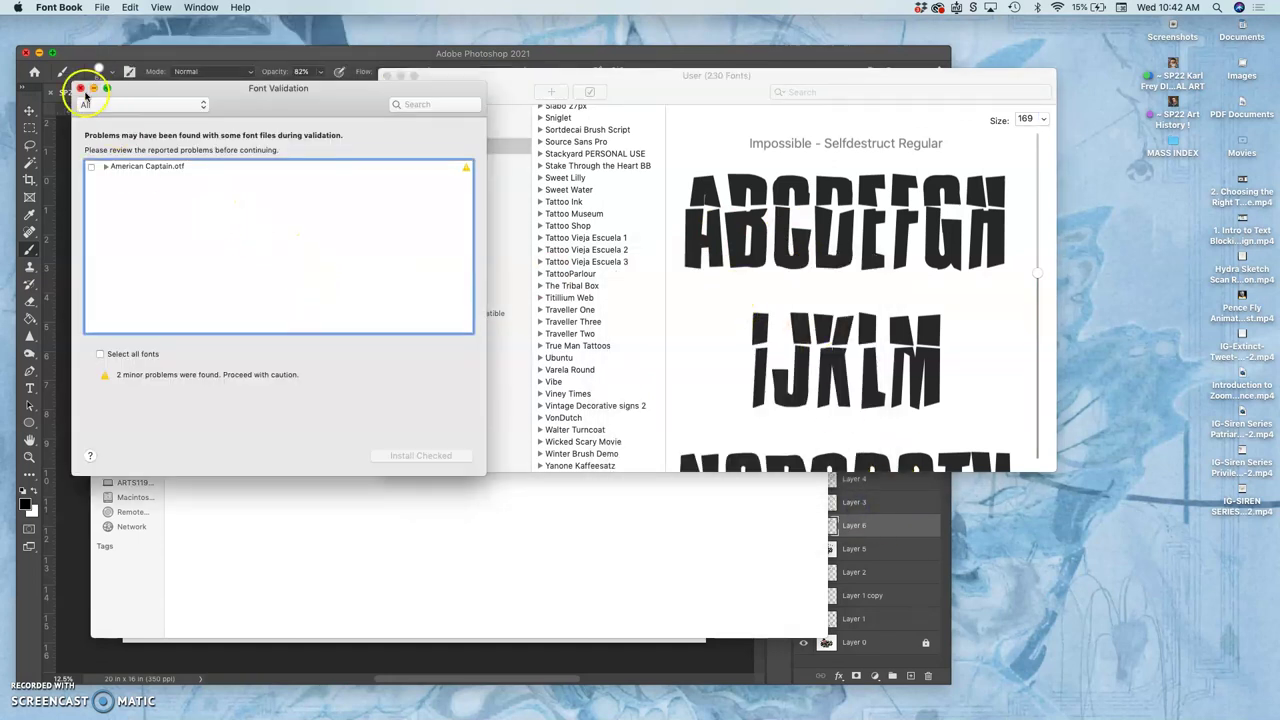
pyautogui.click(91, 167)
pyautogui.click(440, 455)
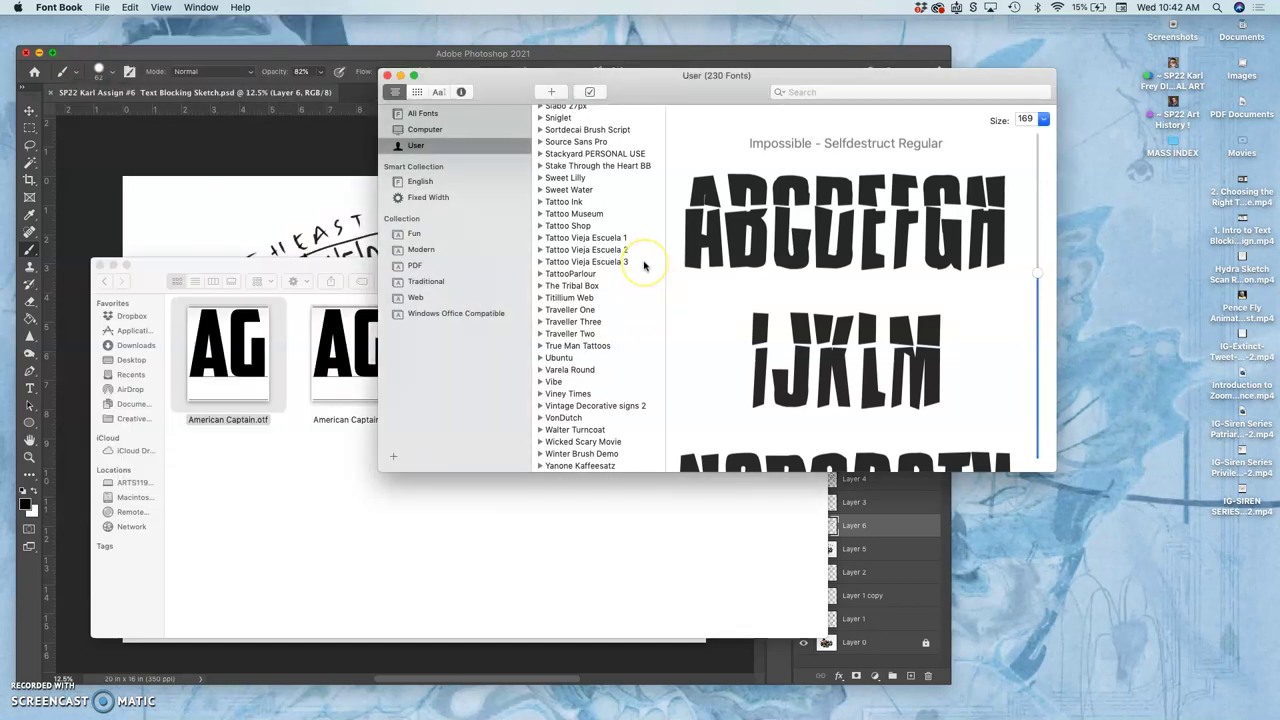
pyautogui.scroll(15, 643, 264)
pyautogui.click(603, 178)
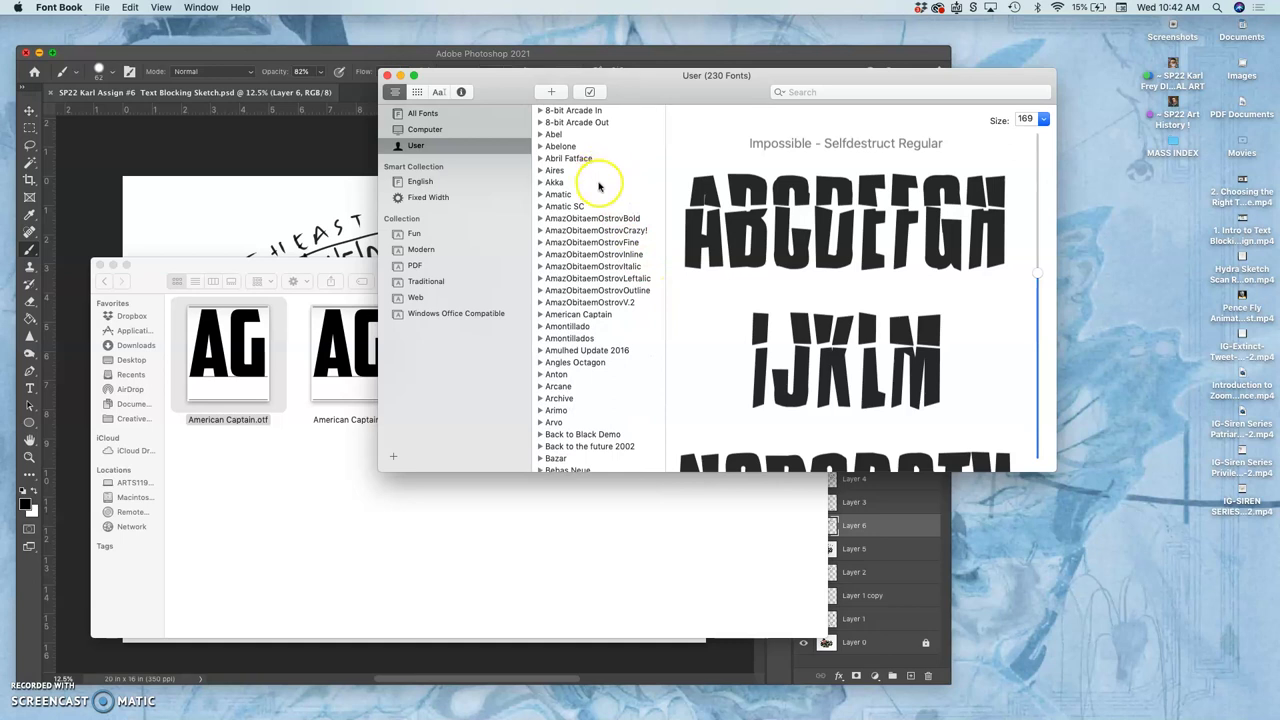
pyautogui.click(577, 314)
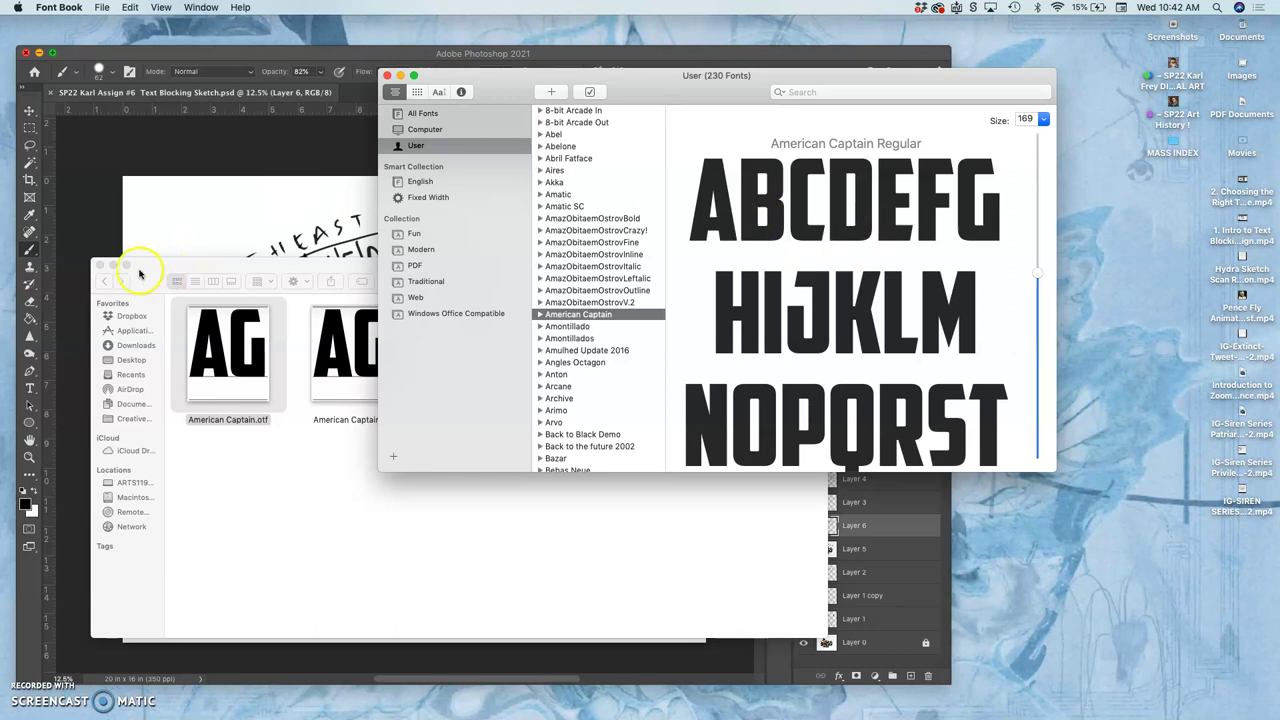
# Step: Close the american_captain window, move Font Book bottom-right and Assignment #6 top-right beside the sketch
pyautogui.click(99, 266)
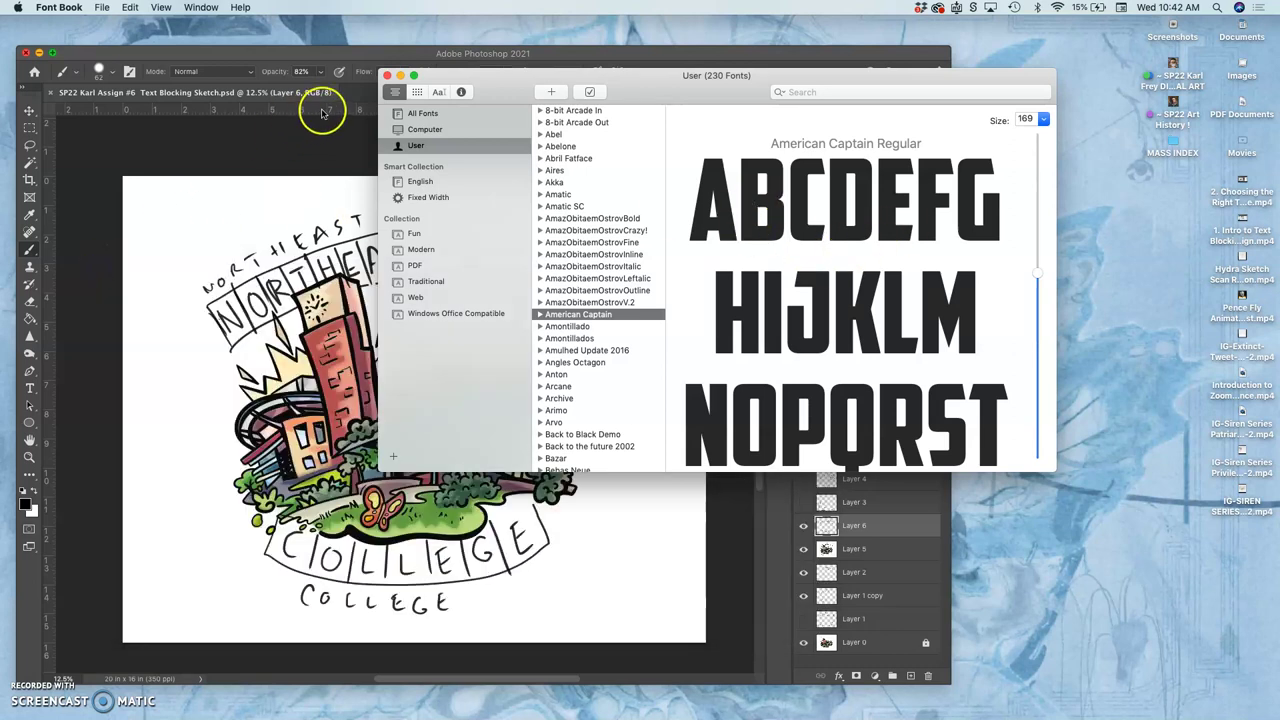
pyautogui.moveTo(432, 78); pyautogui.dragTo(796, 538)
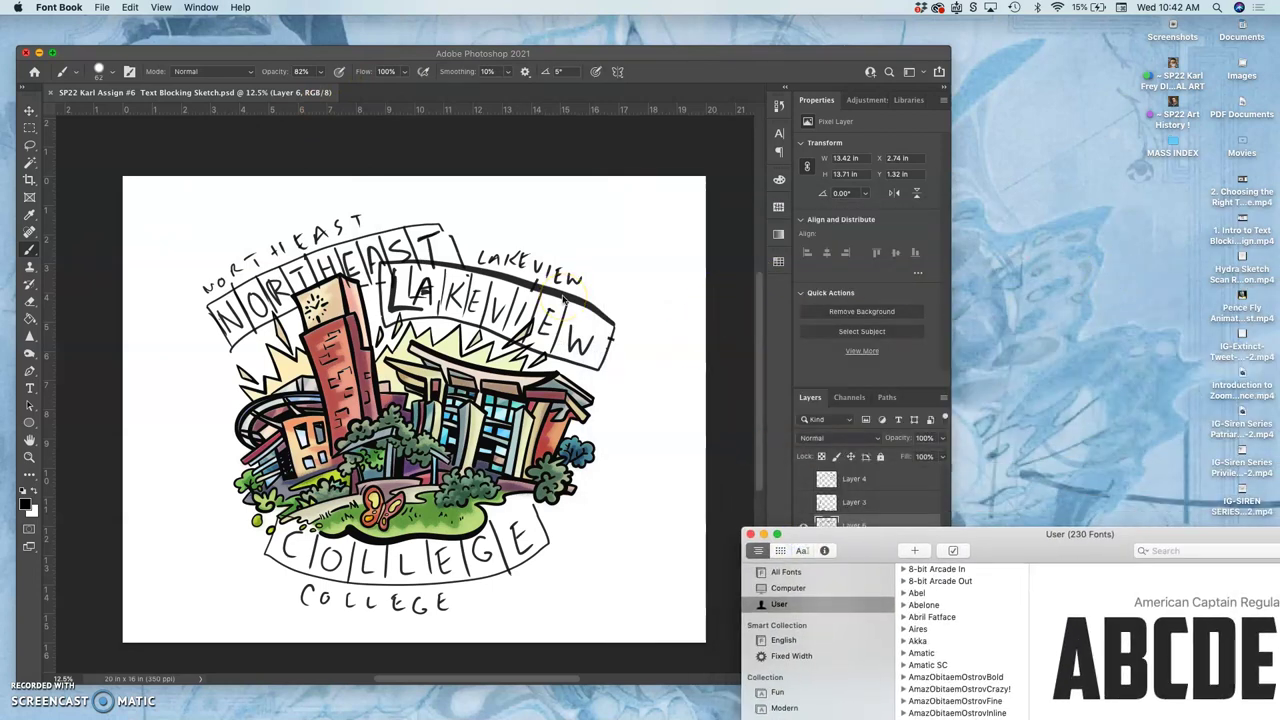
pyautogui.hotkey('ctrl', 'Up')
pyautogui.click(271, 586)
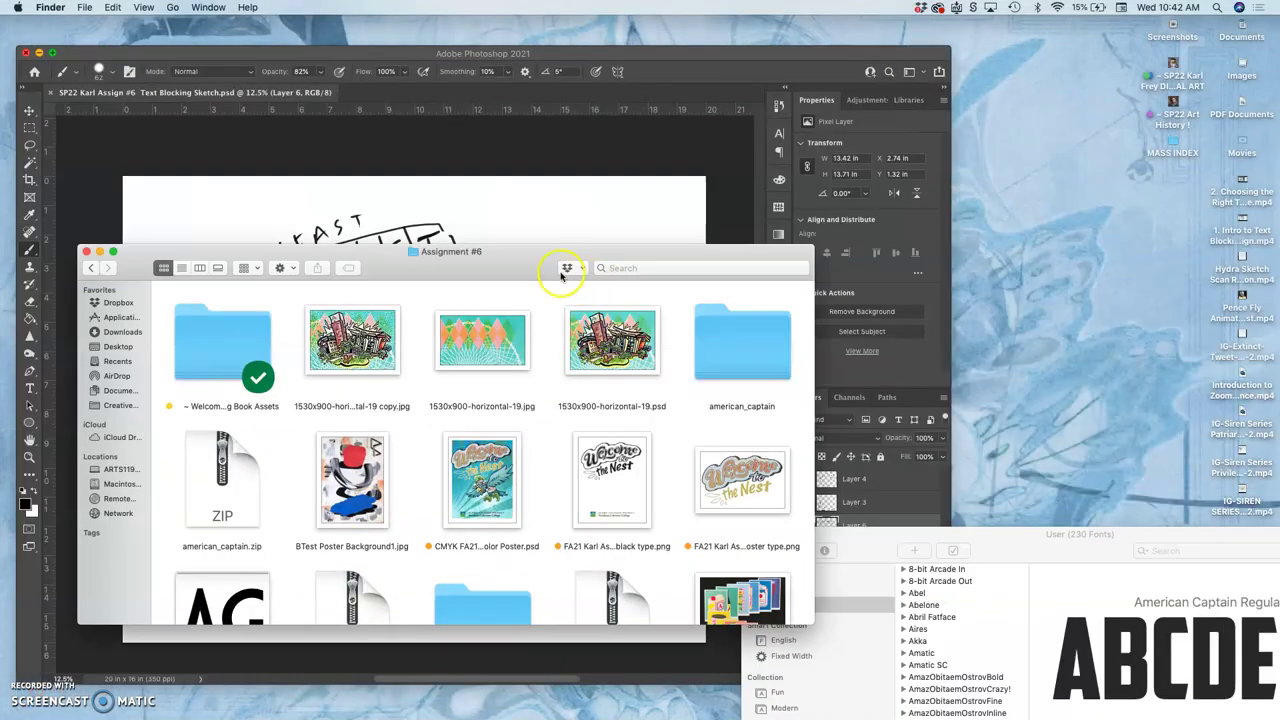
pyautogui.moveTo(536, 270); pyautogui.dragTo(1001, 40)
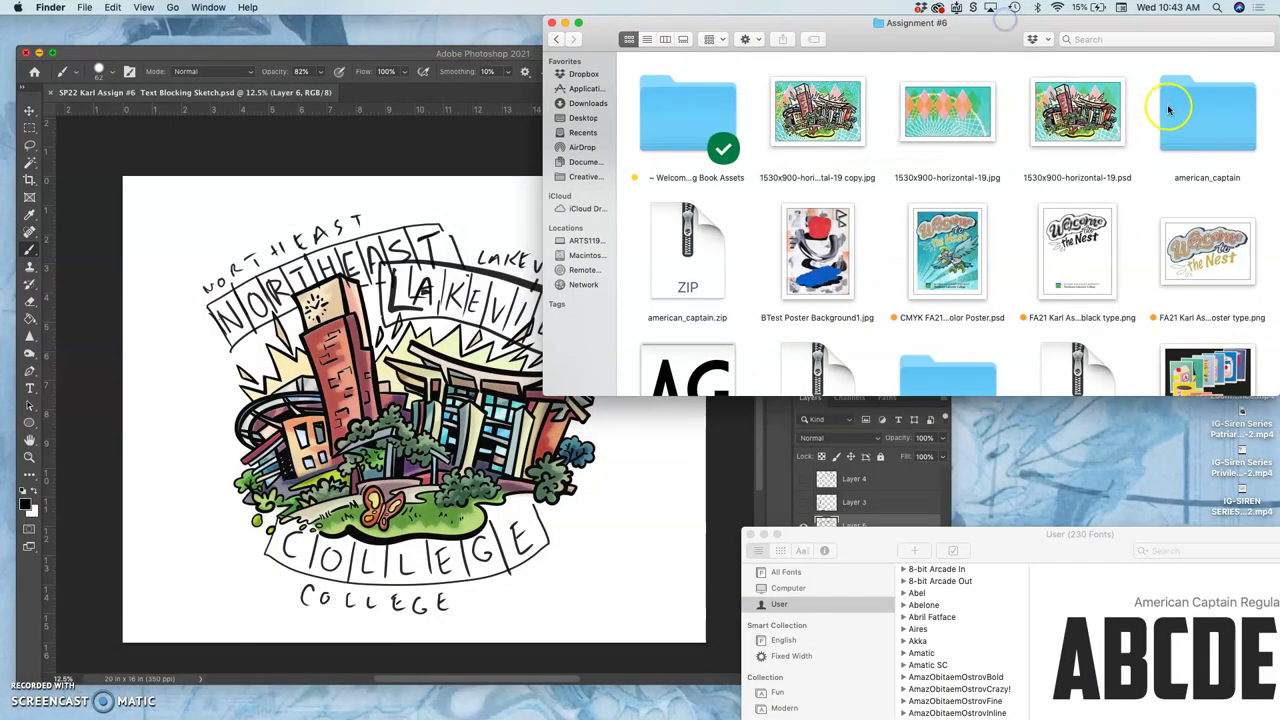
pyautogui.click(491, 231)
# Step: Draw a horizontal type box across the top of the sketch and set its size to 150 pt
pyautogui.click(1032, 244)
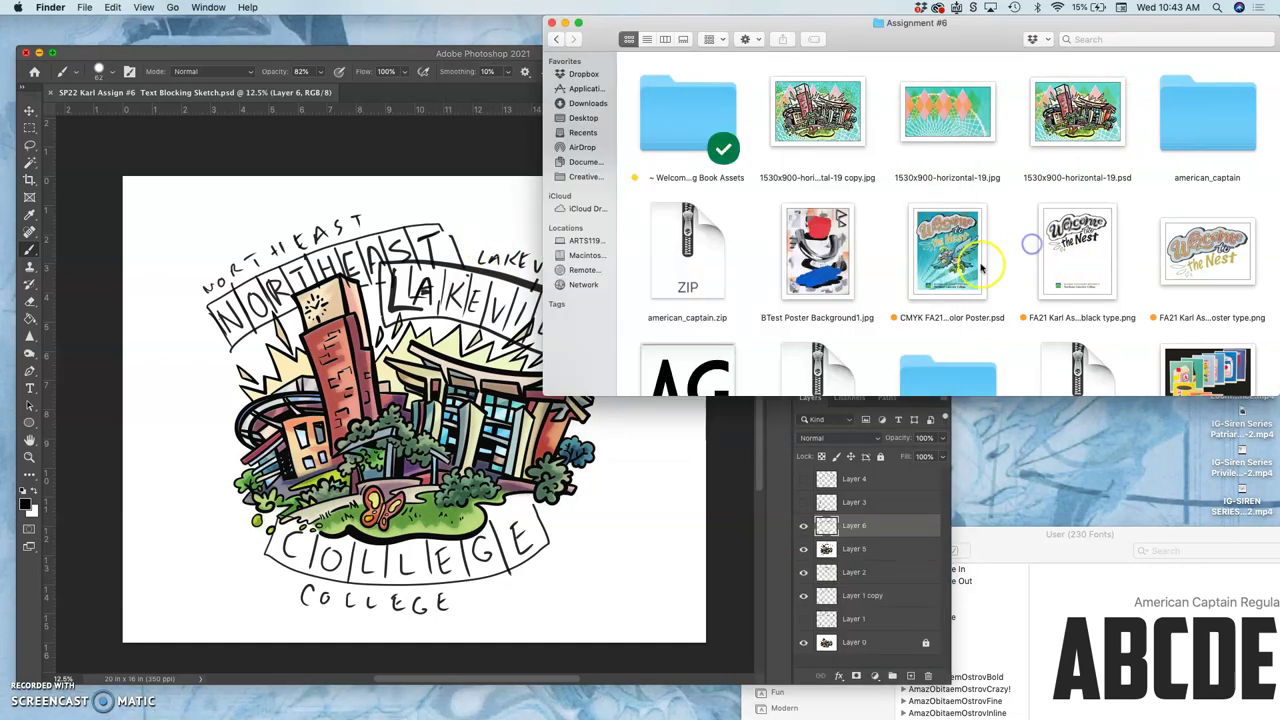
pyautogui.scroll(-3, 981, 267)
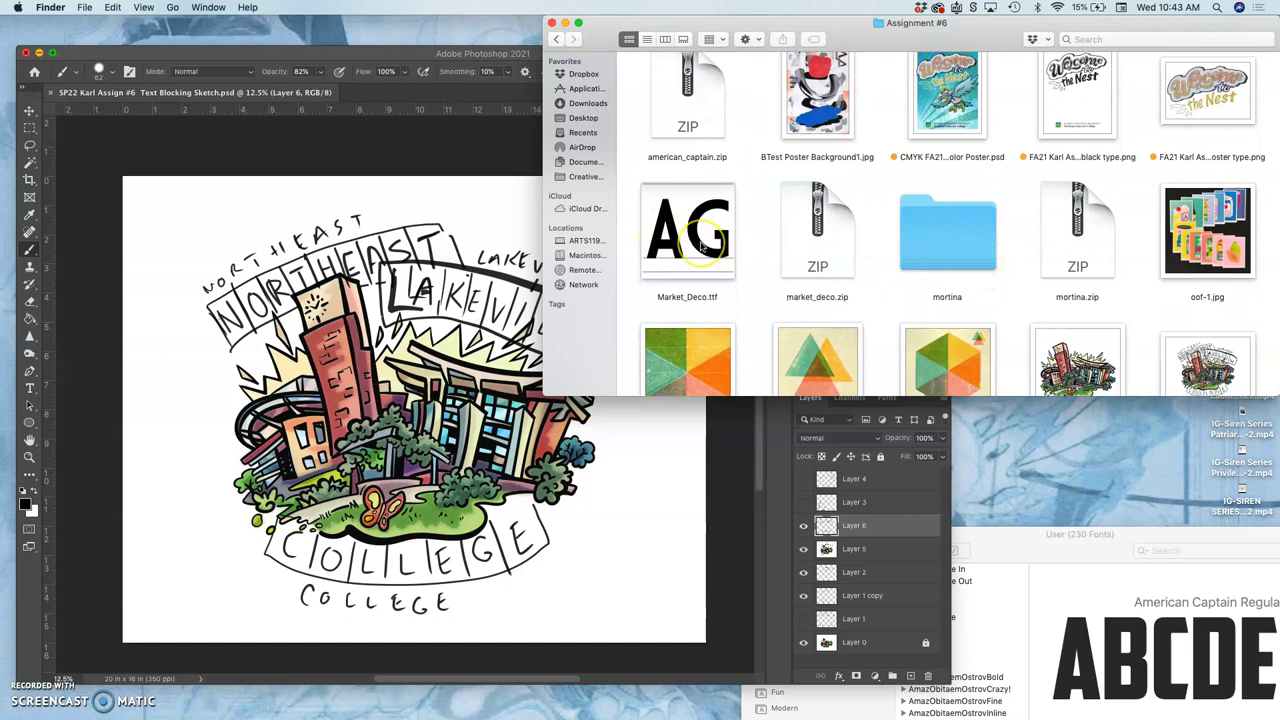
pyautogui.click(490, 222)
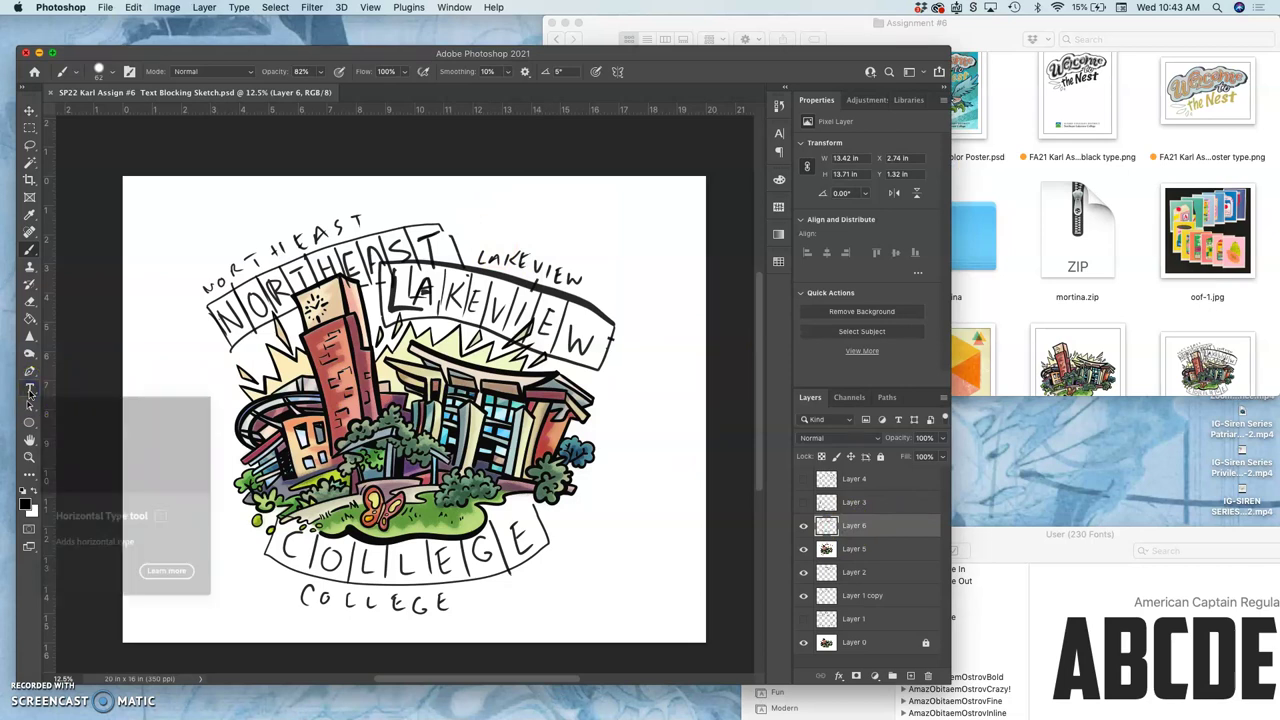
pyautogui.click(29, 390)
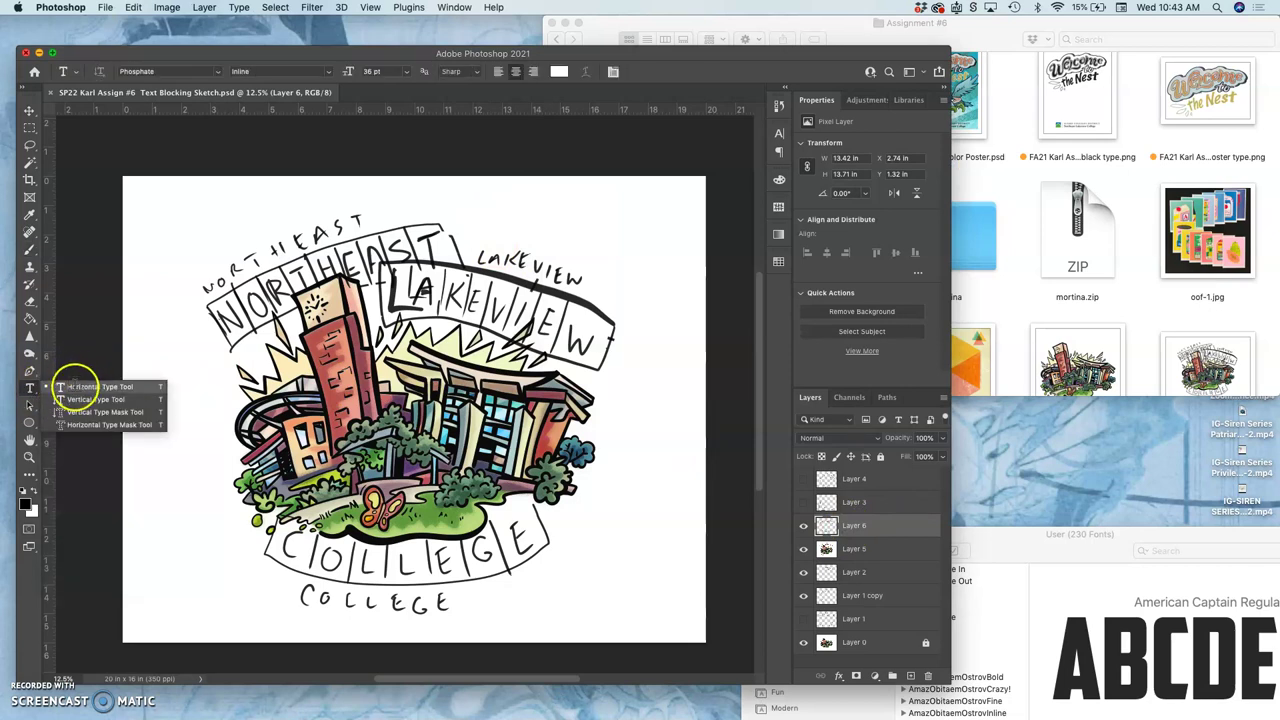
pyautogui.click(60, 387)
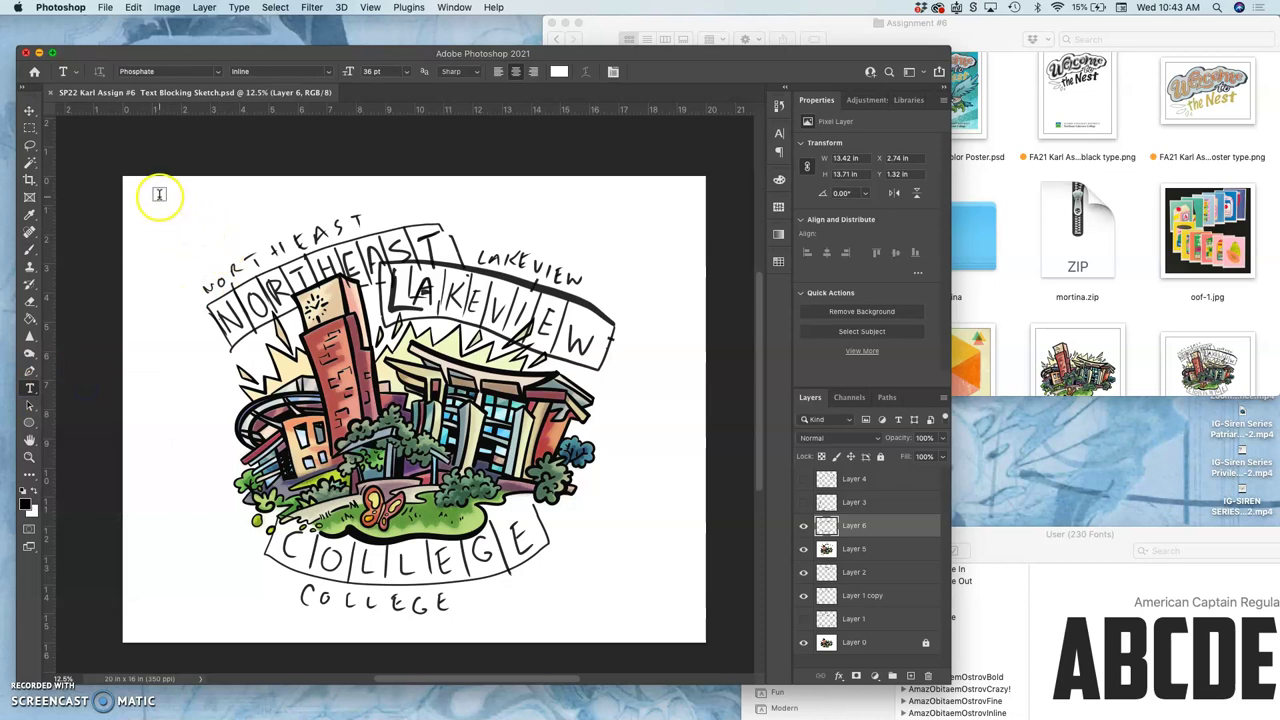
pyautogui.moveTo(159, 196); pyautogui.dragTo(569, 257)
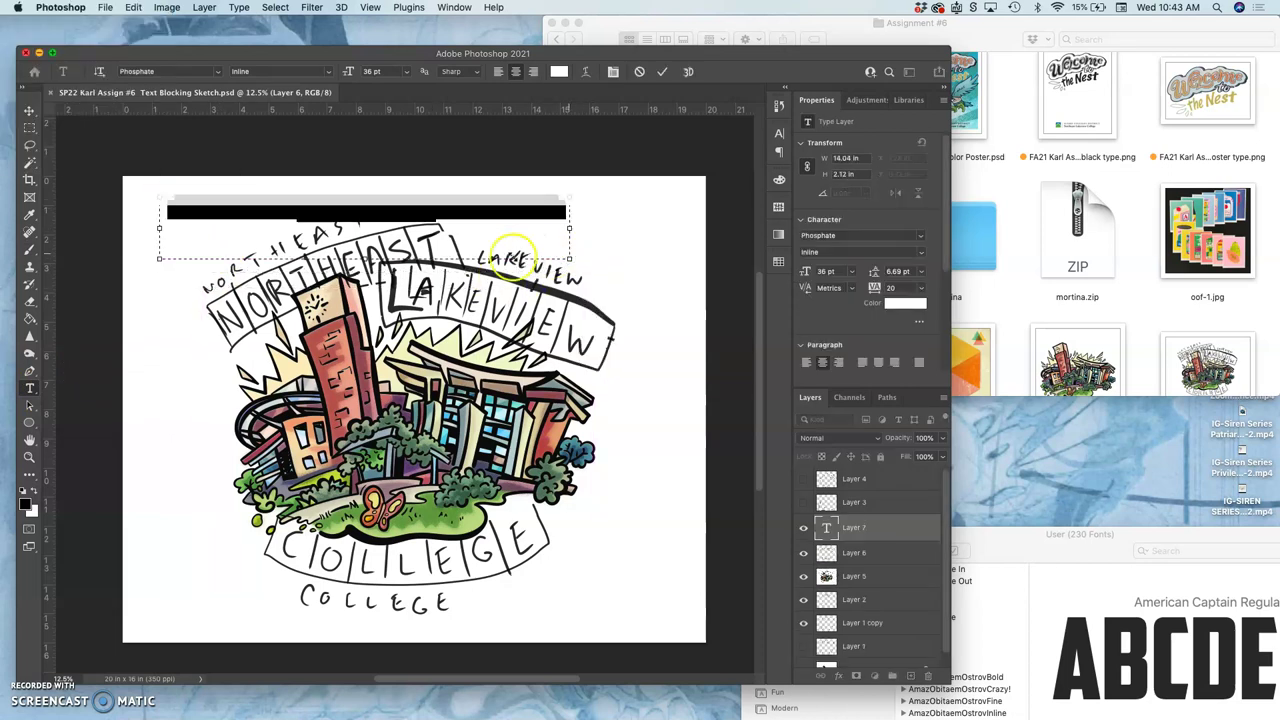
pyautogui.click(406, 72)
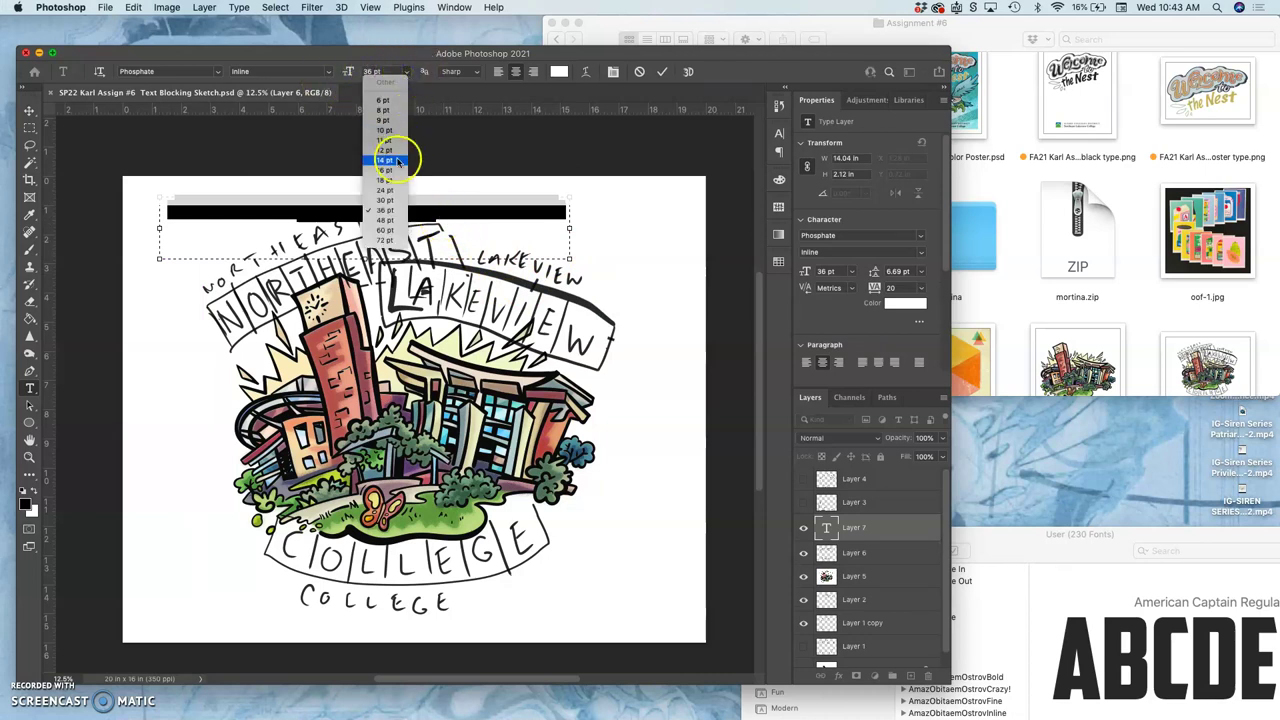
pyautogui.click(371, 71)
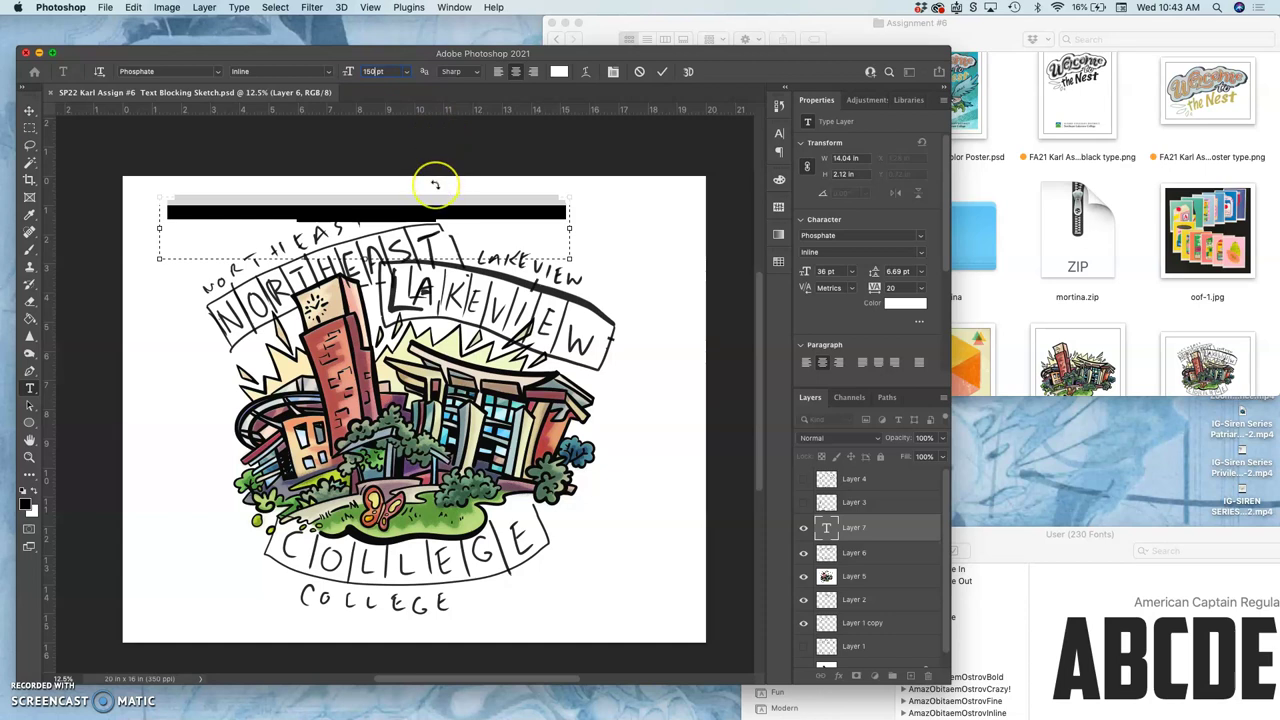
pyautogui.press('Return')
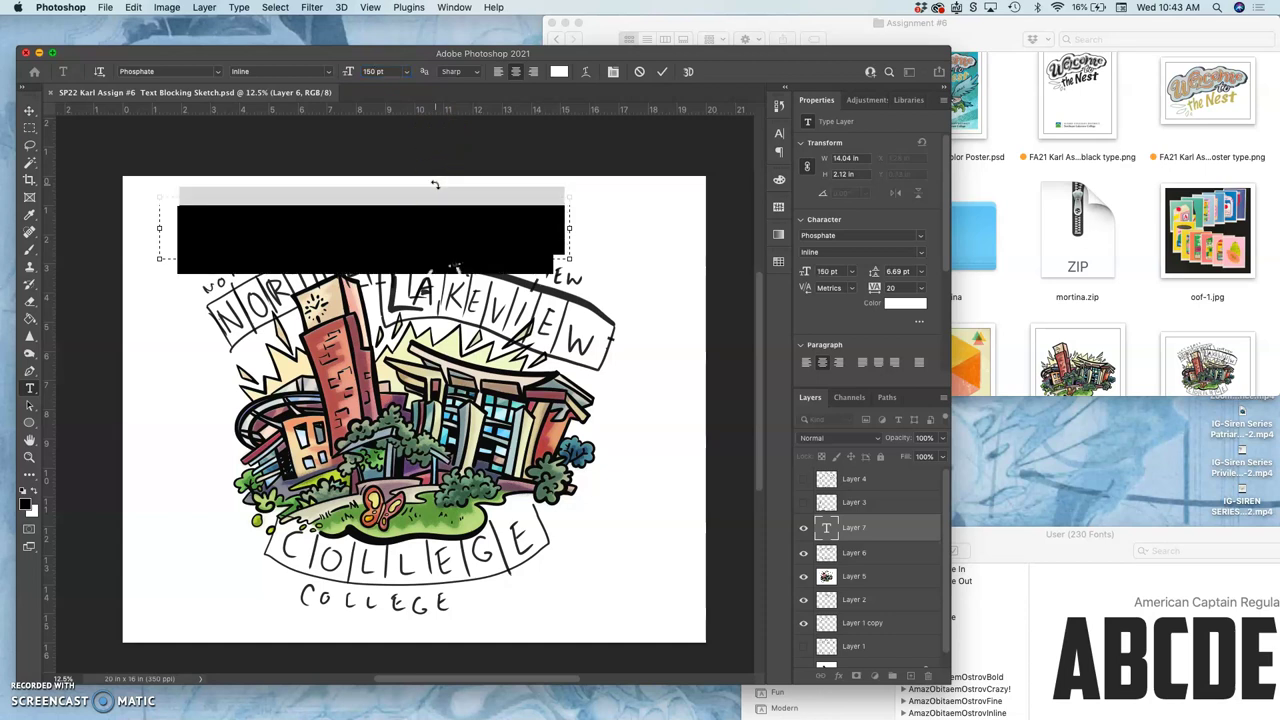
# Step: Select all the type and colour it black (000000)
pyautogui.click(260, 227)
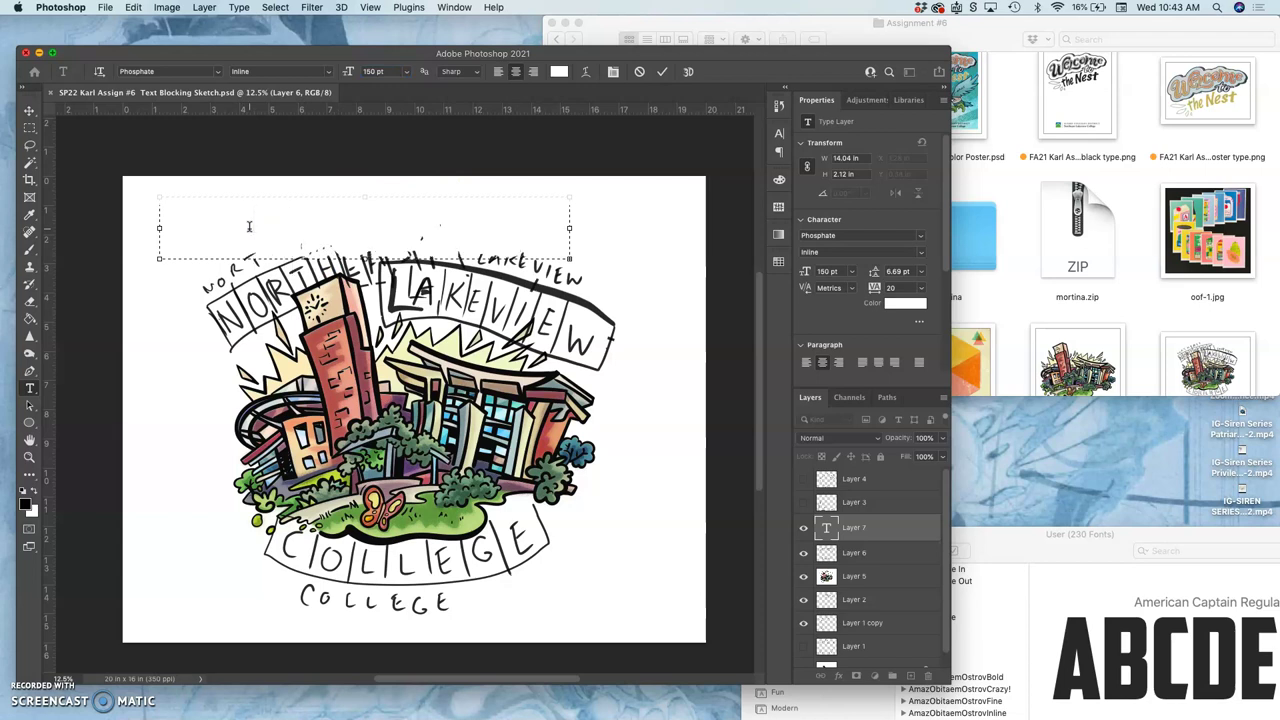
pyautogui.press('super+a')
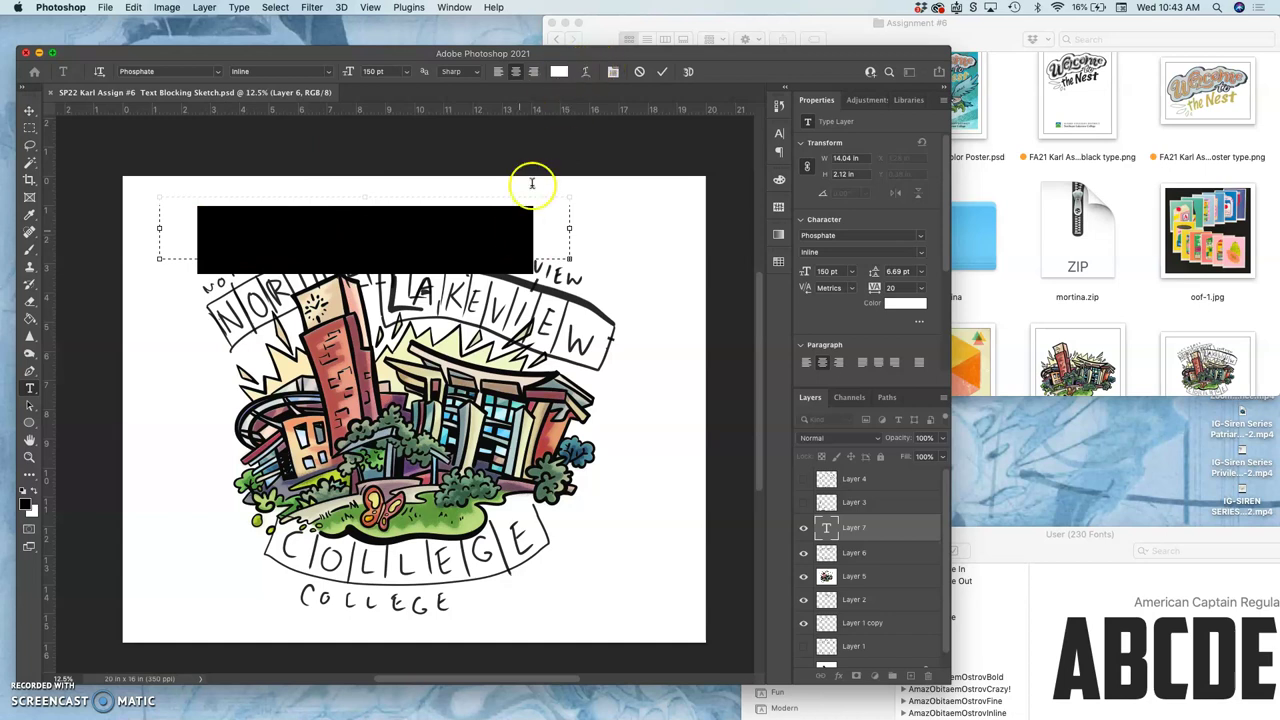
pyautogui.click(559, 72)
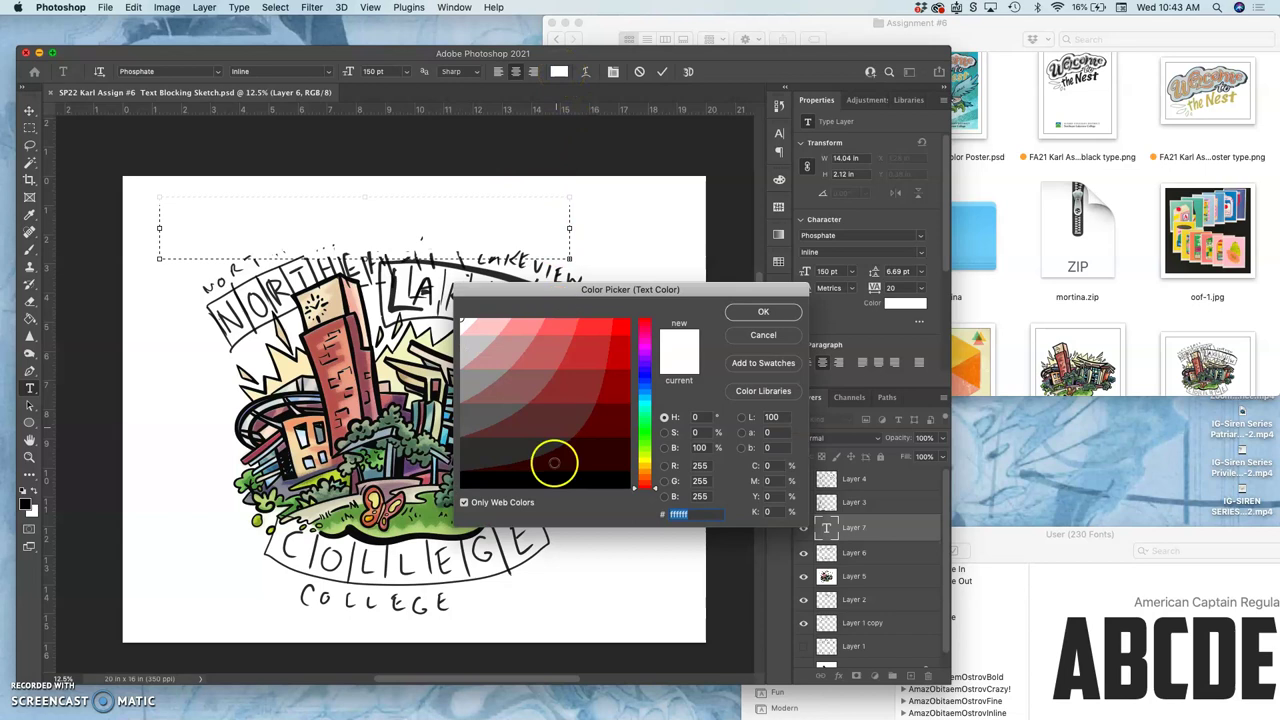
pyautogui.click(545, 480)
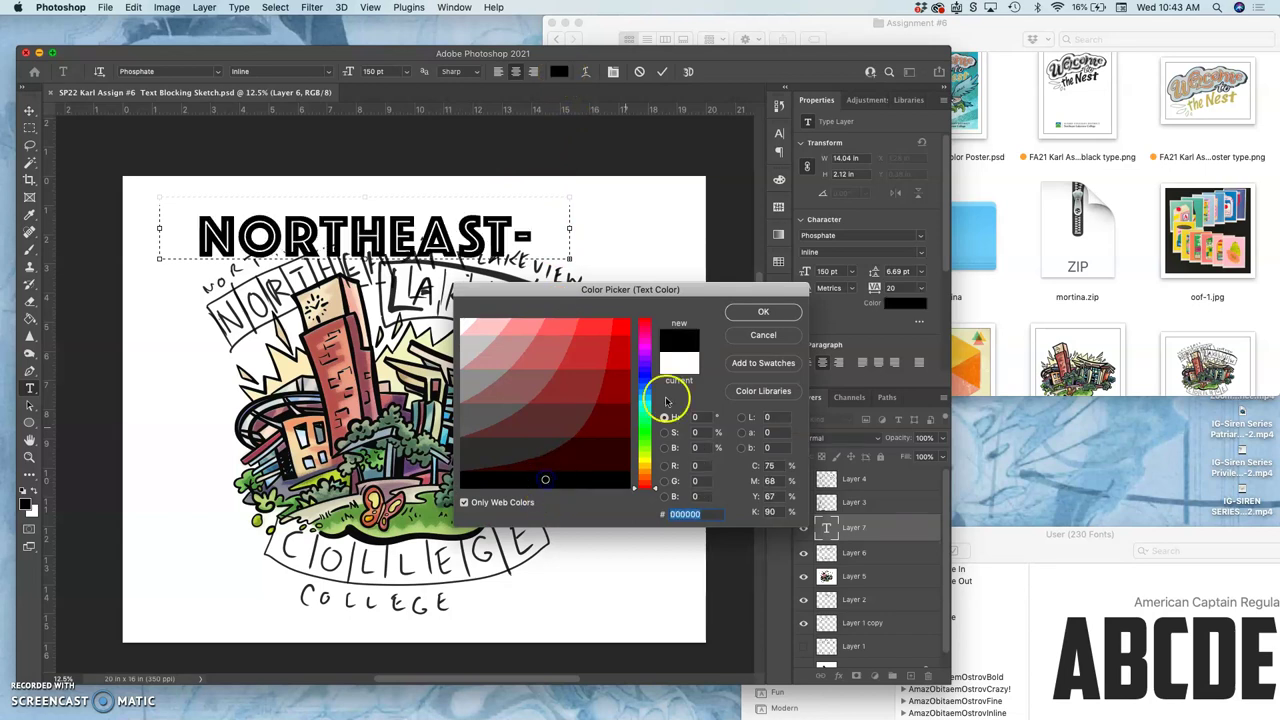
pyautogui.click(750, 315)
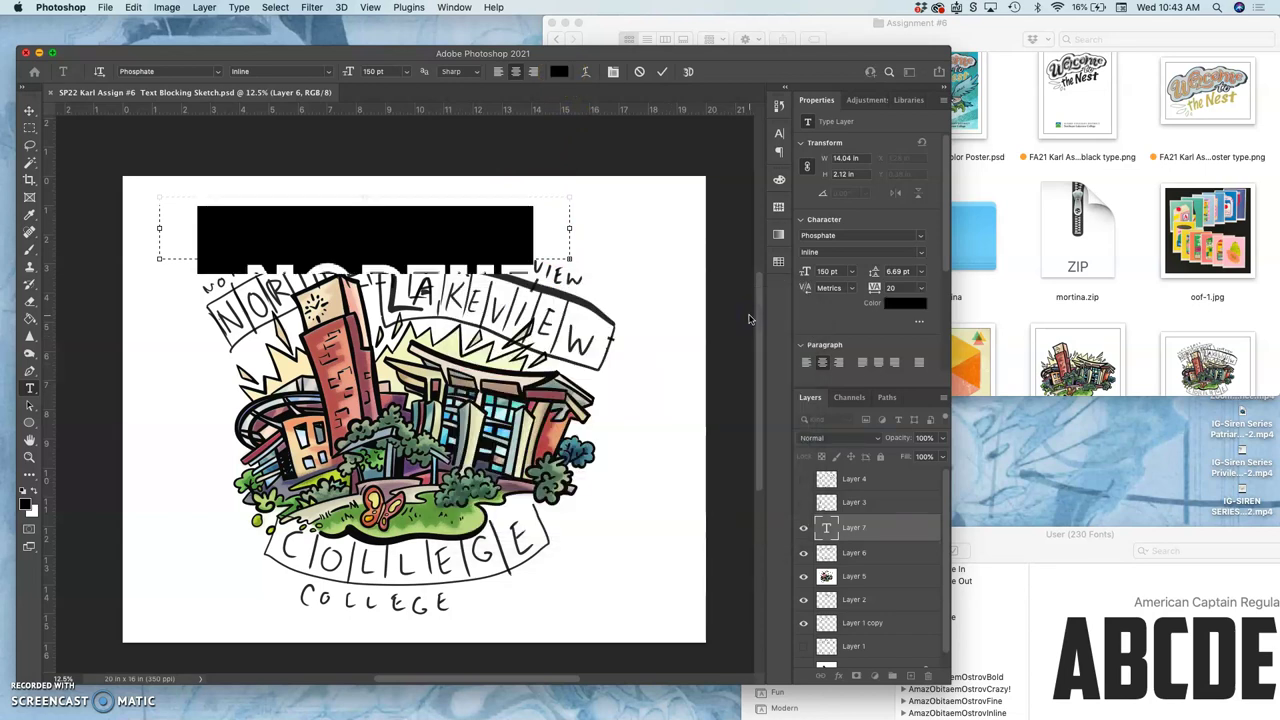
# Step: Fix the end of the text by retyping the trailing 'T-' so it reads 'NORTHEAST-'
pyautogui.click(547, 224)
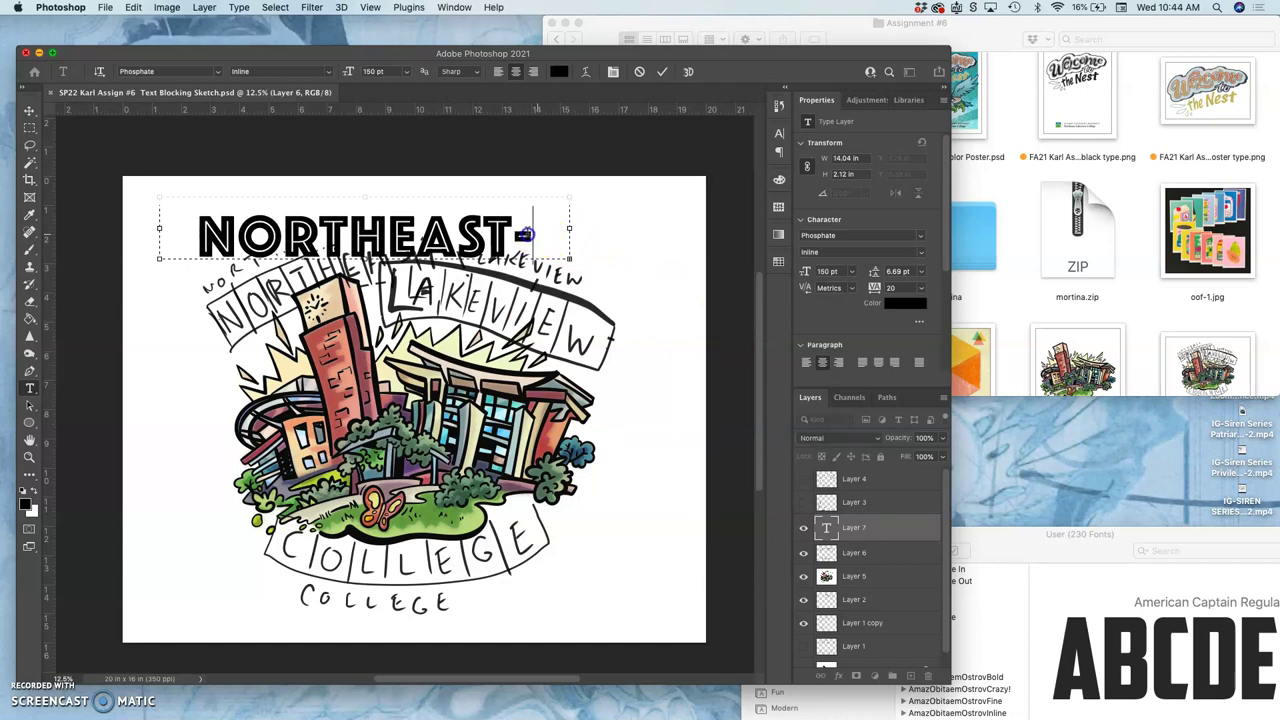
pyautogui.doubleClick(524, 235)
pyautogui.press('BackSpace')
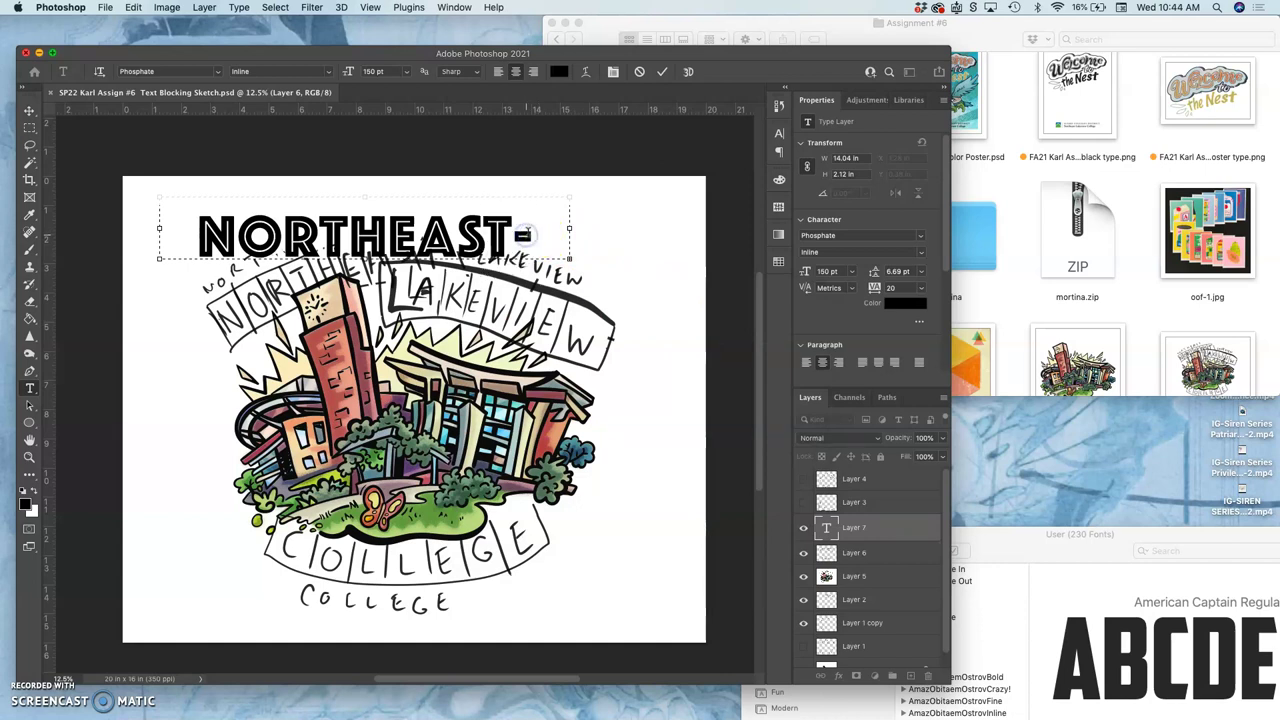
pyautogui.press('BackSpace')
pyautogui.press('BackSpace')
pyautogui.click(514, 238)
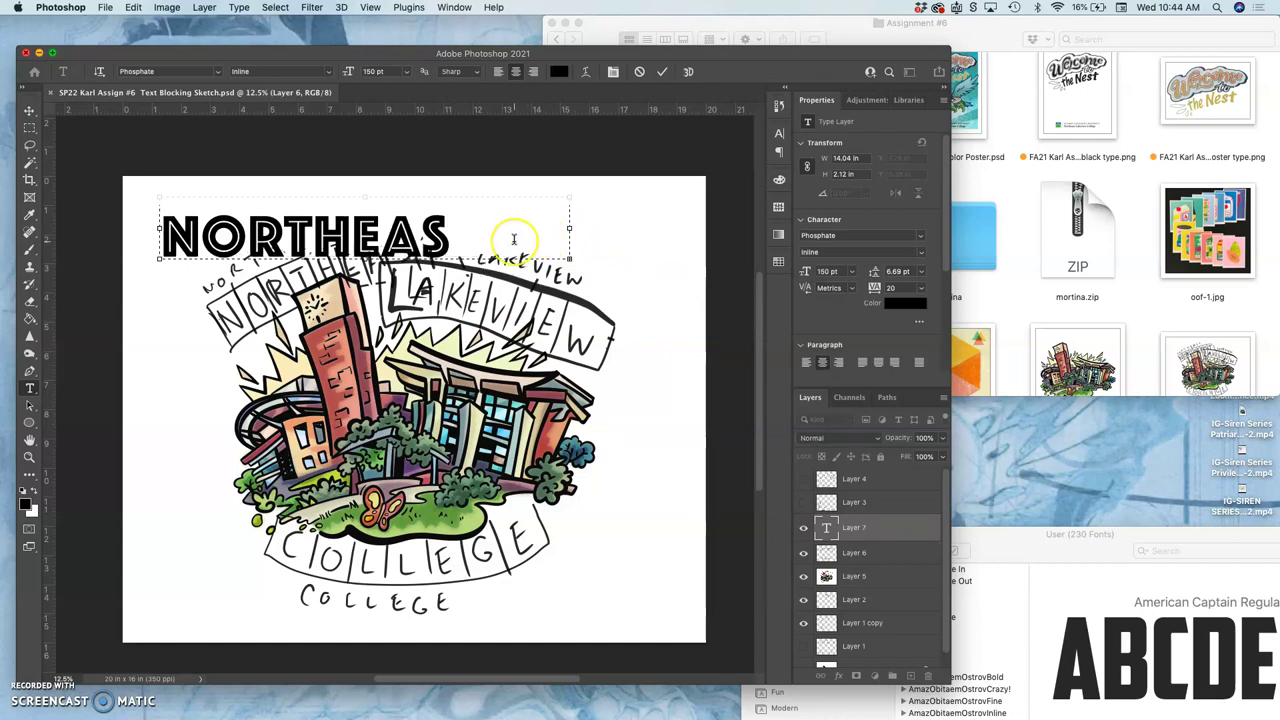
pyautogui.write('T-')
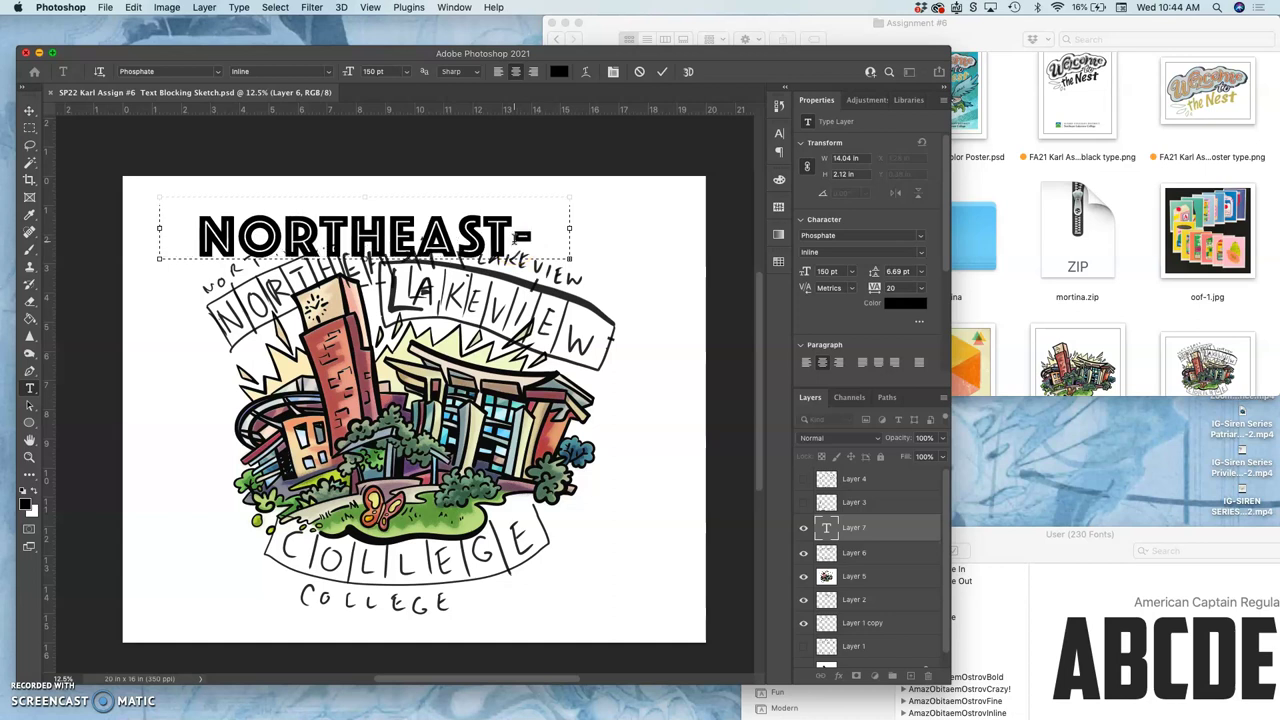
pyautogui.moveTo(484, 237); pyautogui.dragTo(534, 239)
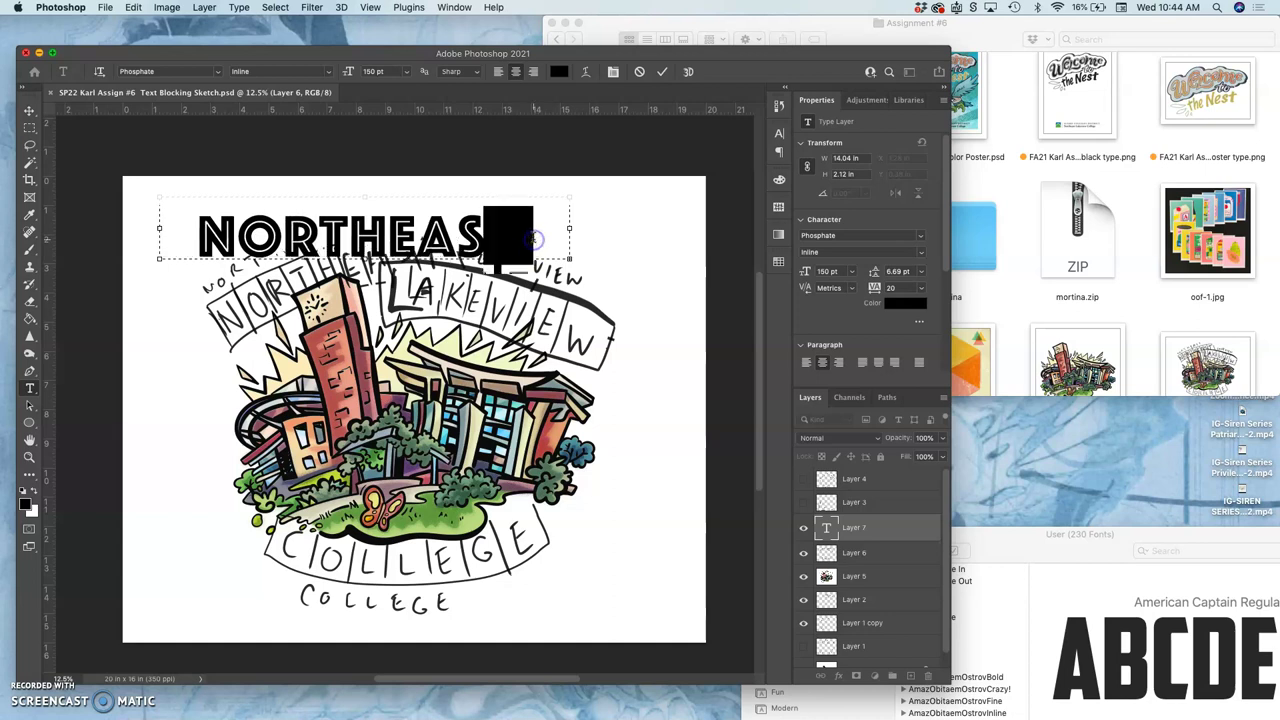
pyautogui.click(534, 238)
pyautogui.press('BackSpace')
pyautogui.press('BackSpace')
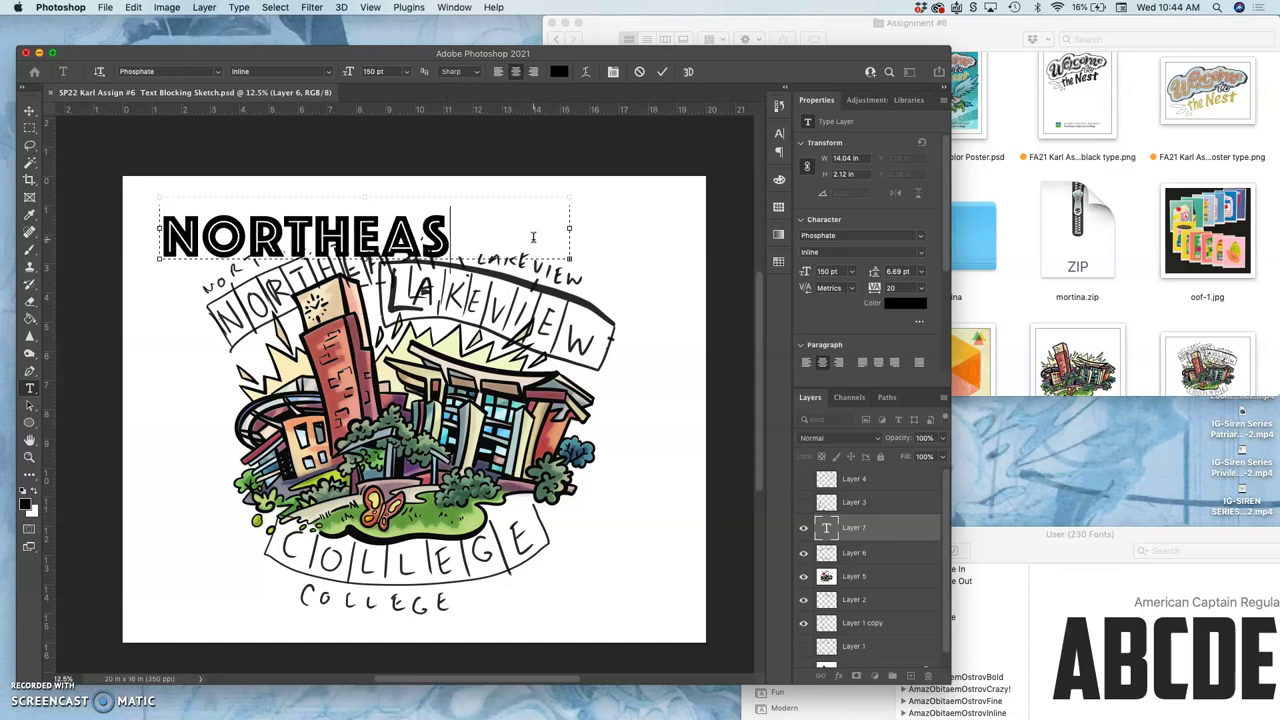
pyautogui.write('T-')
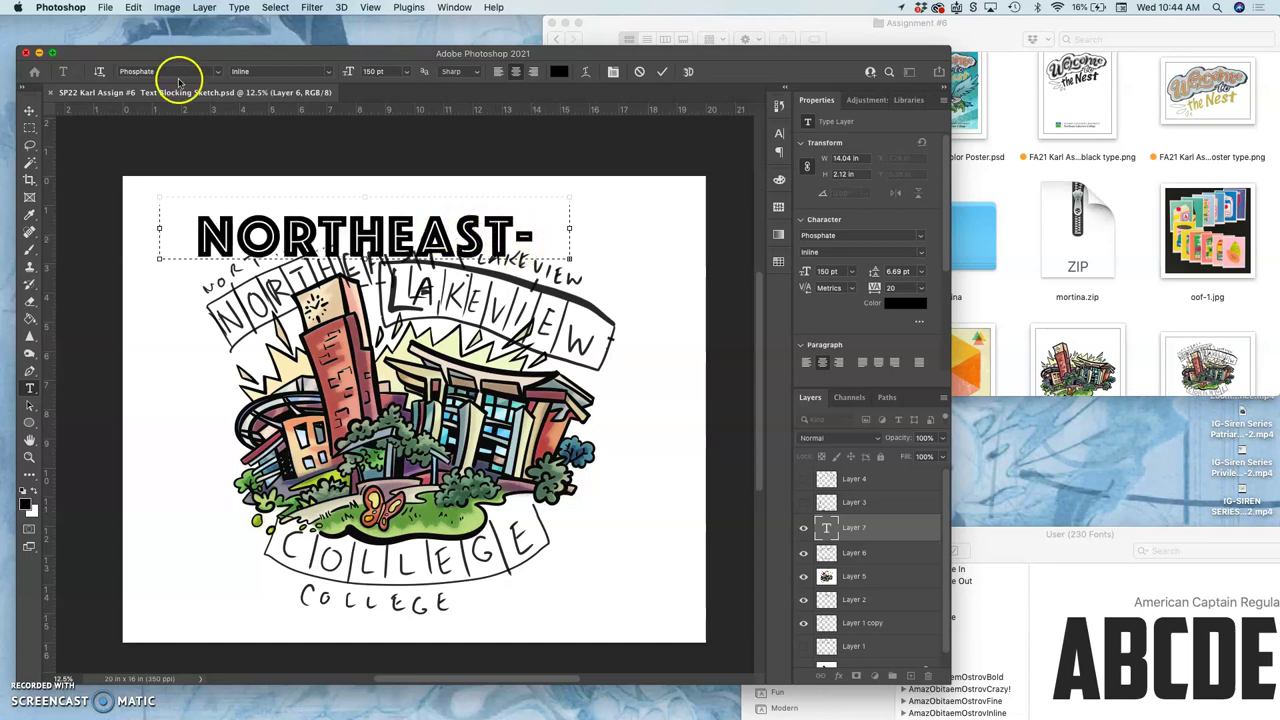
# Step: Switch the whole NORTHEAST- line from Phosphate Inline to the Solid style
pyautogui.click(322, 72)
pyautogui.press('Escape')
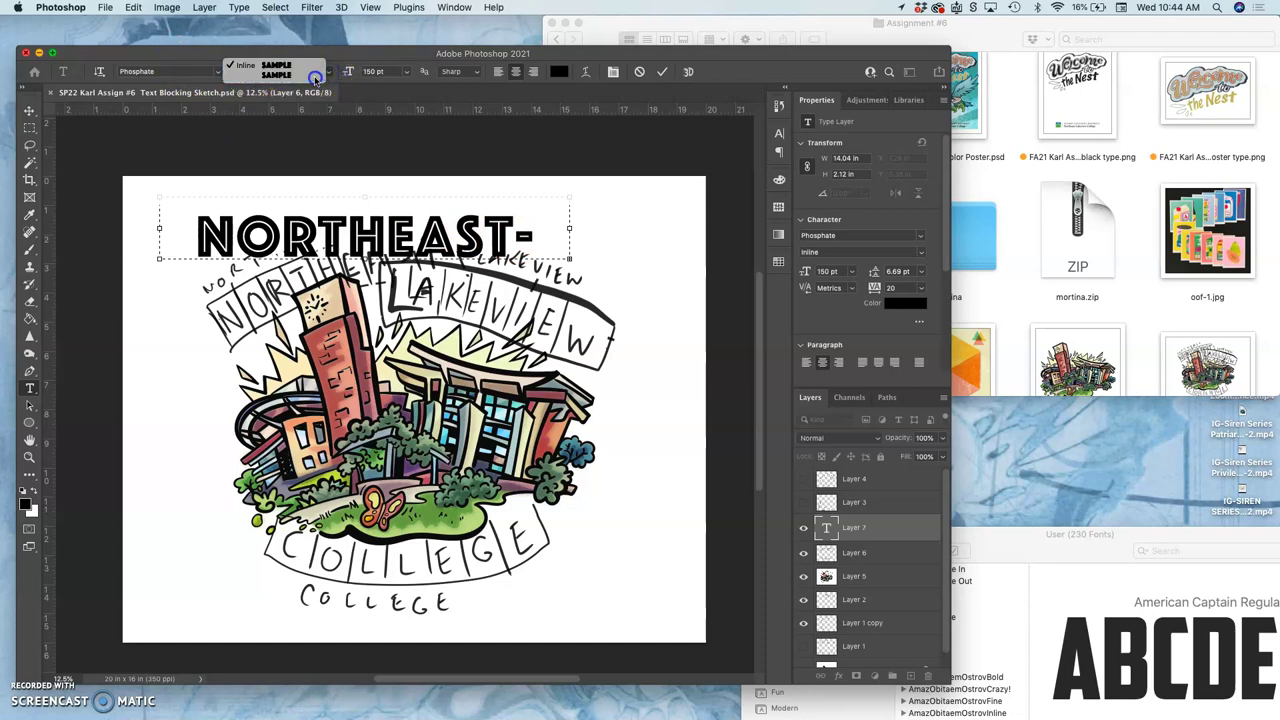
pyautogui.tripleClick(330, 230)
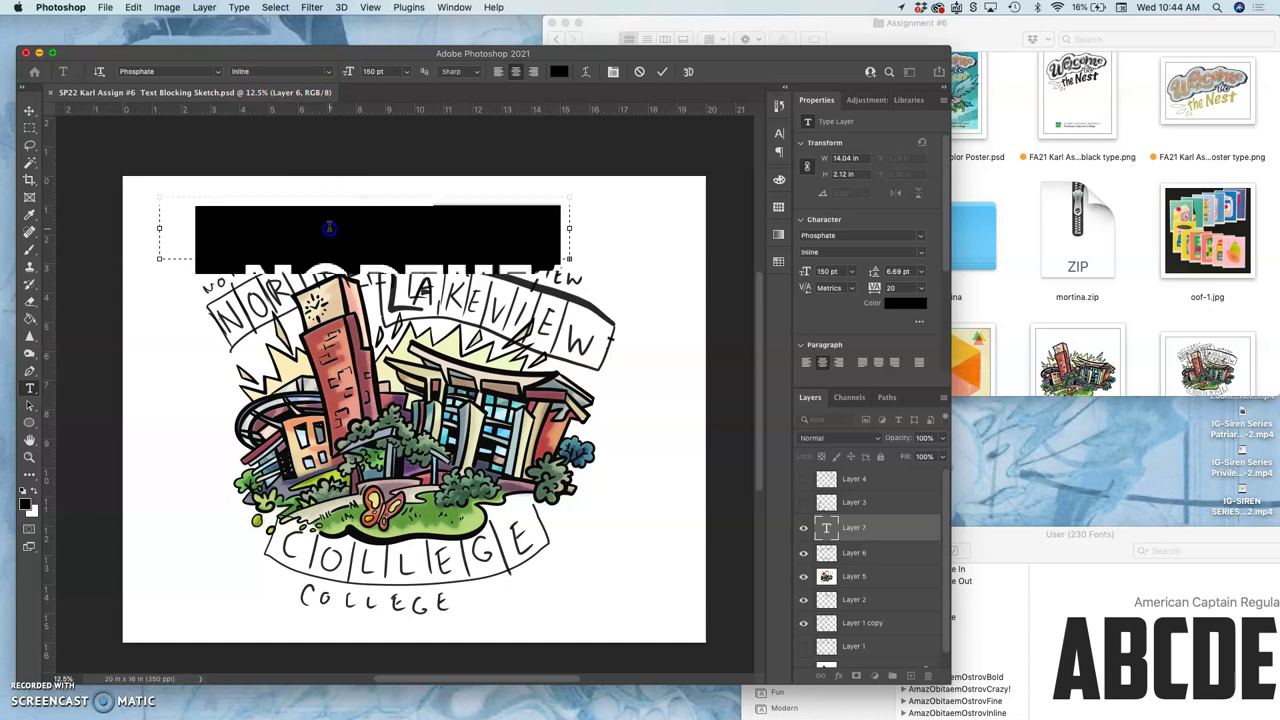
pyautogui.click(330, 72)
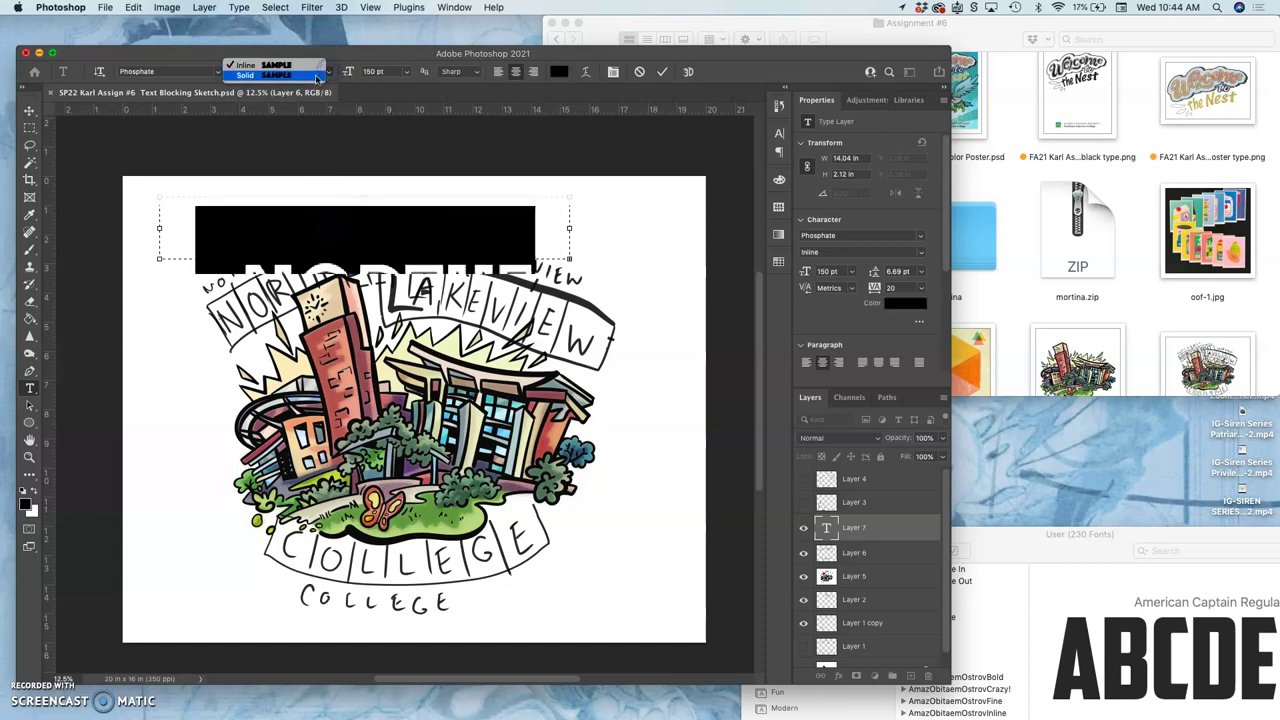
pyautogui.click(316, 80)
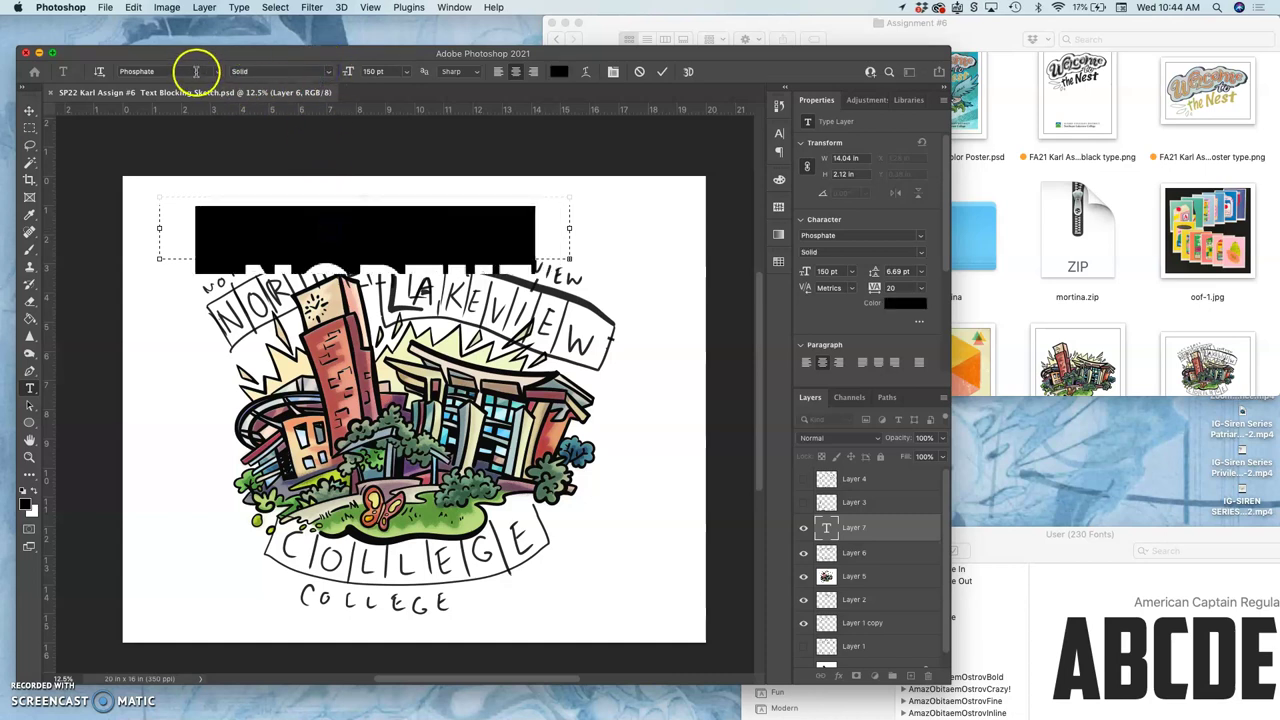
pyautogui.click(177, 220)
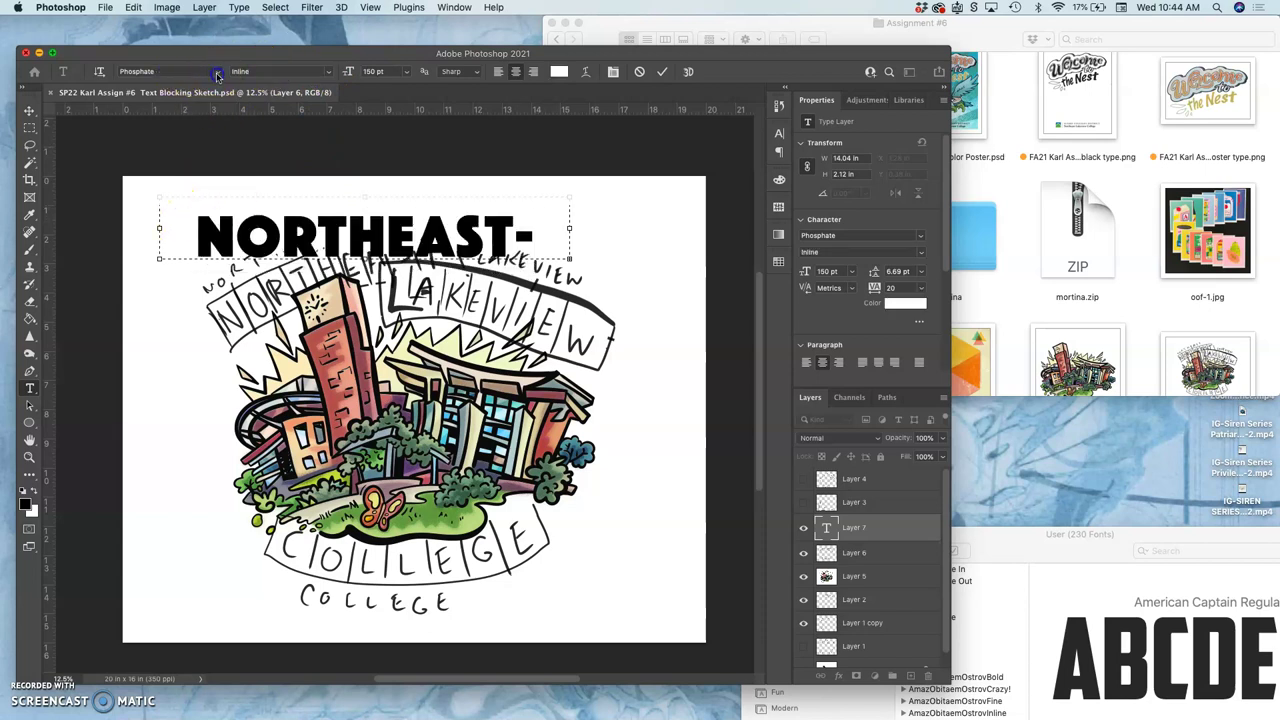
# Step: Change the NORTHEAST- font to Akka Regular
pyautogui.click(216, 71)
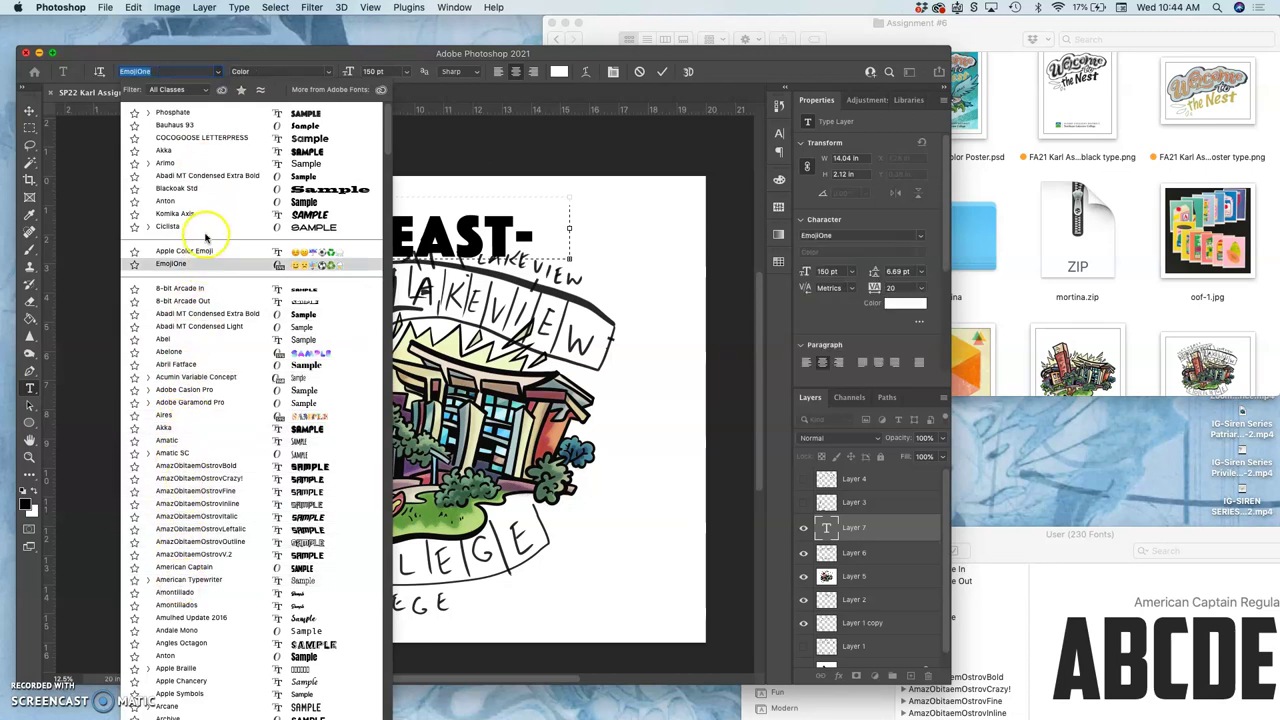
pyautogui.click(331, 74)
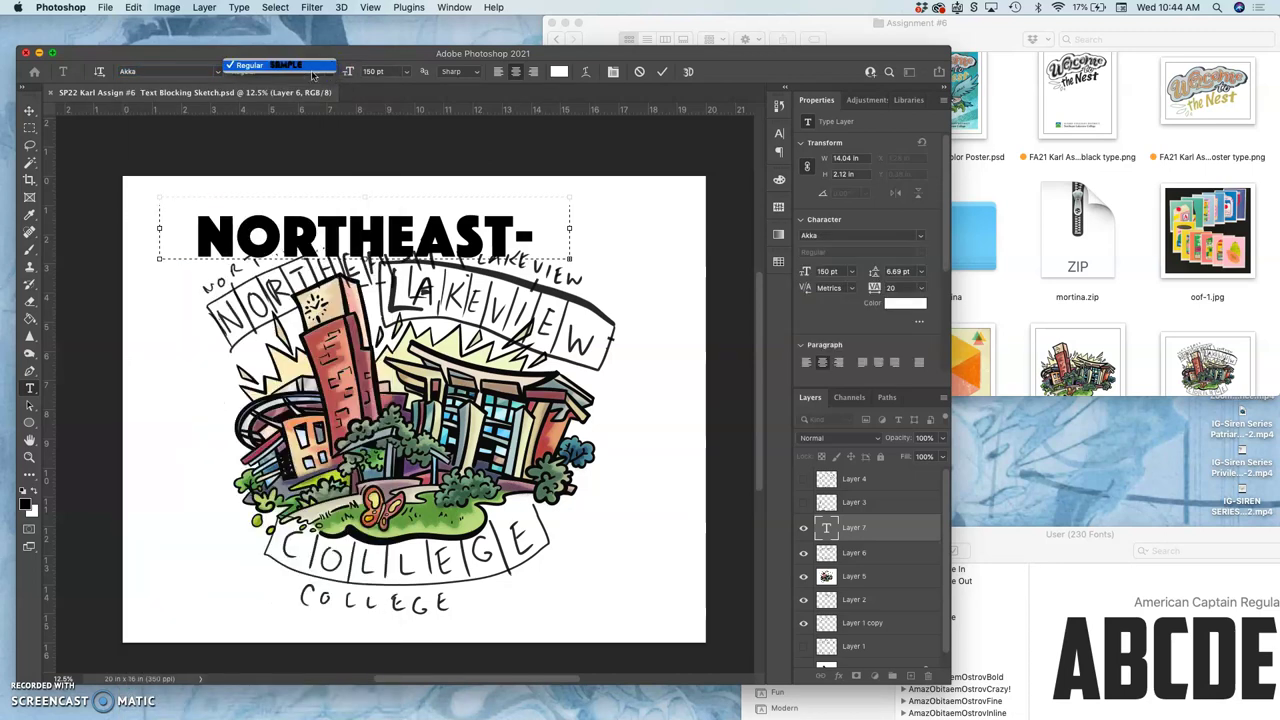
pyautogui.click(311, 67)
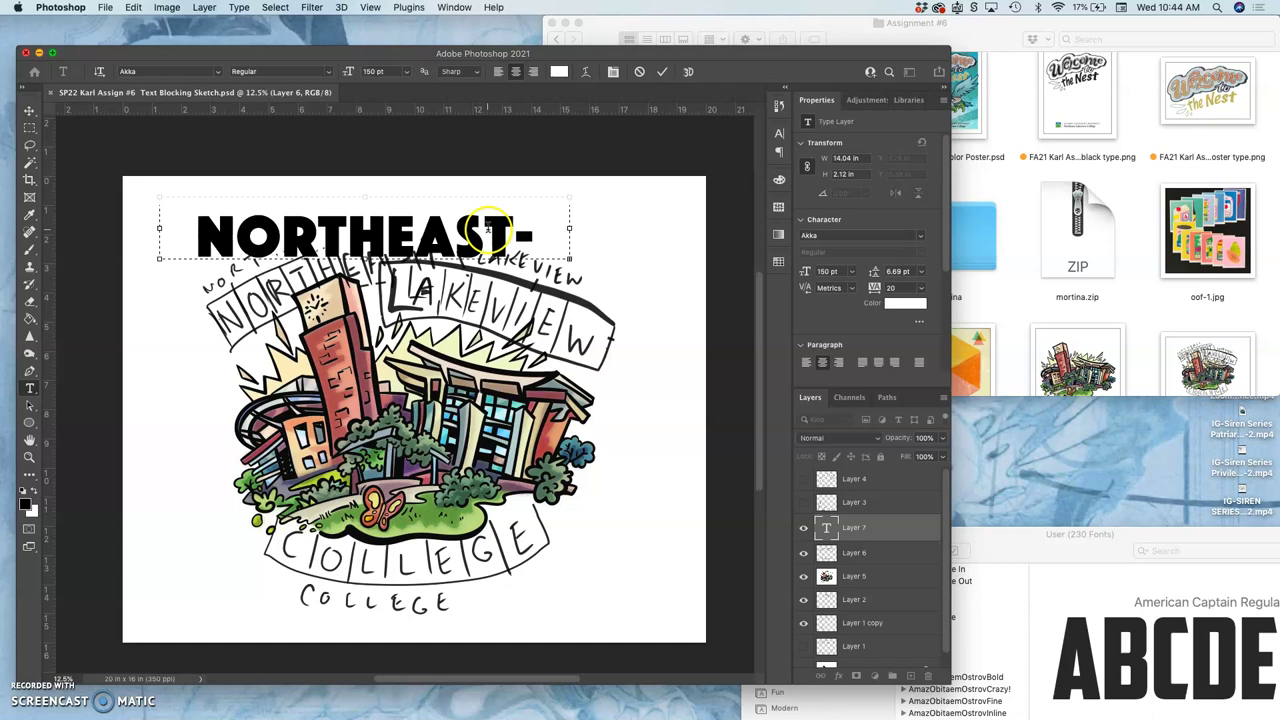
# Step: Set the entire NORTHEAST- line in the Market Deco font
pyautogui.moveTo(212, 227); pyautogui.dragTo(953, 358)
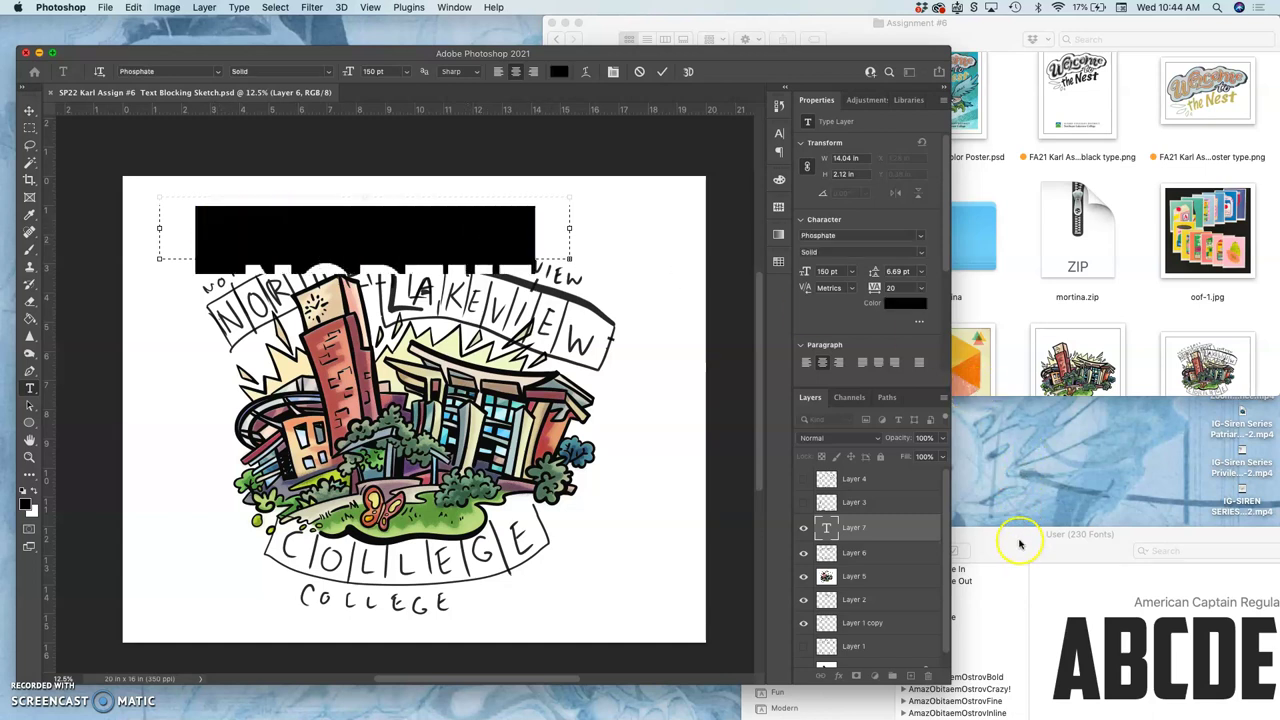
pyautogui.click(1014, 327)
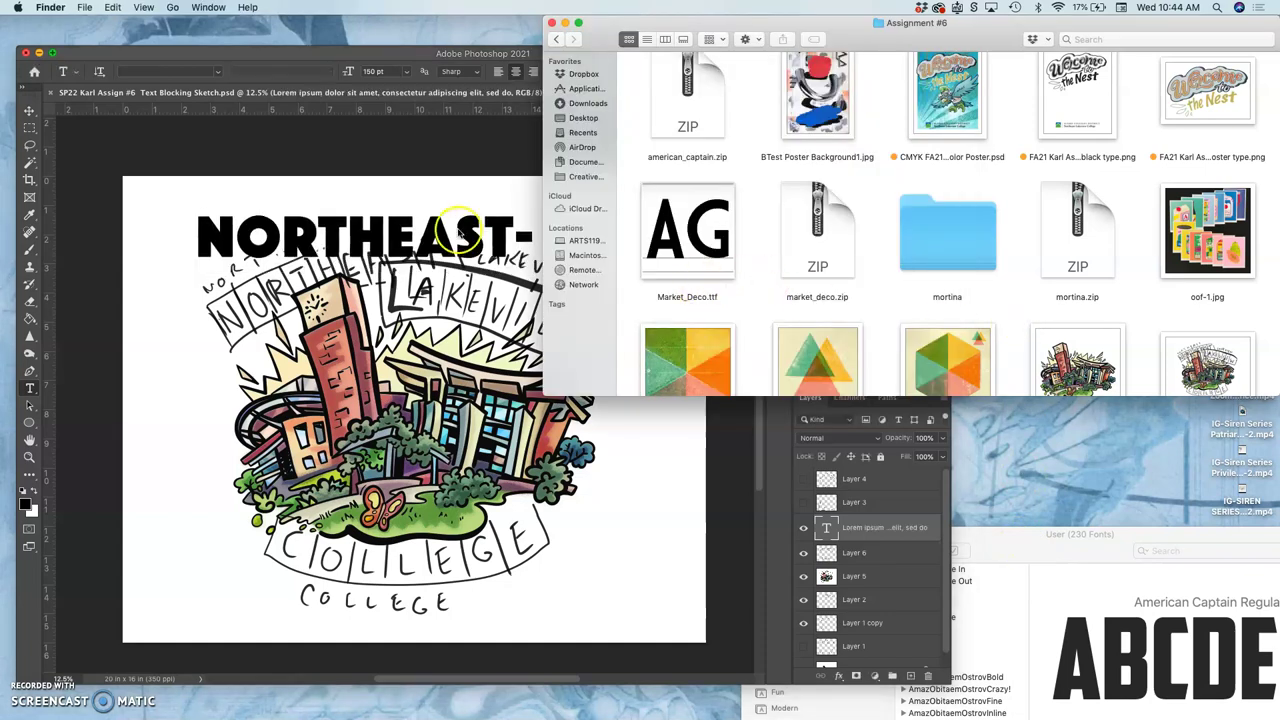
pyautogui.click(330, 255)
pyautogui.moveTo(195, 236); pyautogui.dragTo(536, 236)
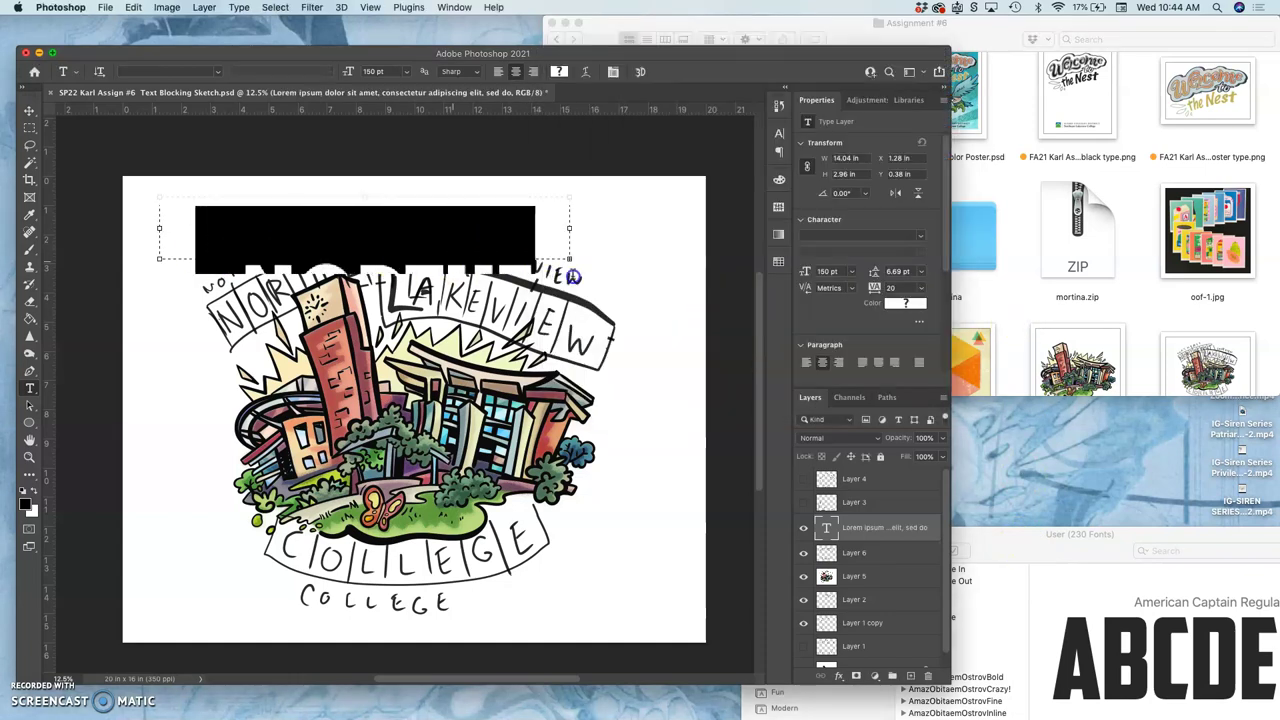
pyautogui.click(170, 73)
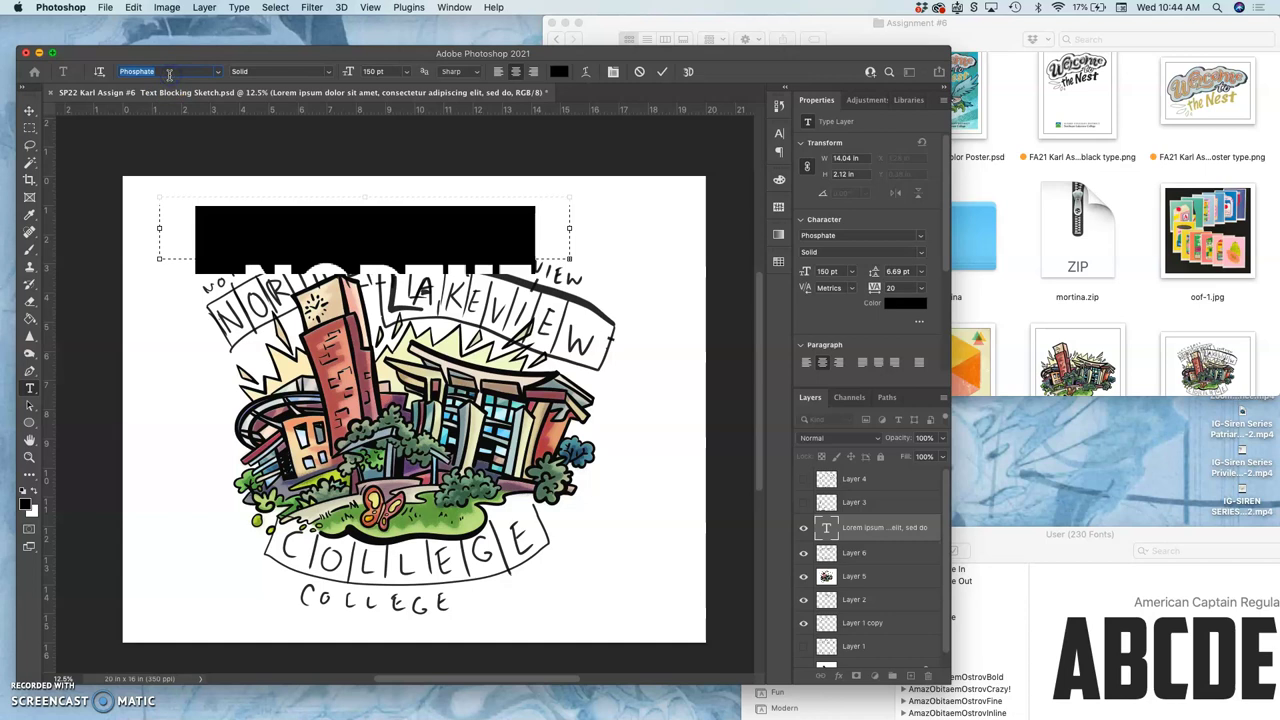
pyautogui.write('Market Deco')
pyautogui.press('Return')
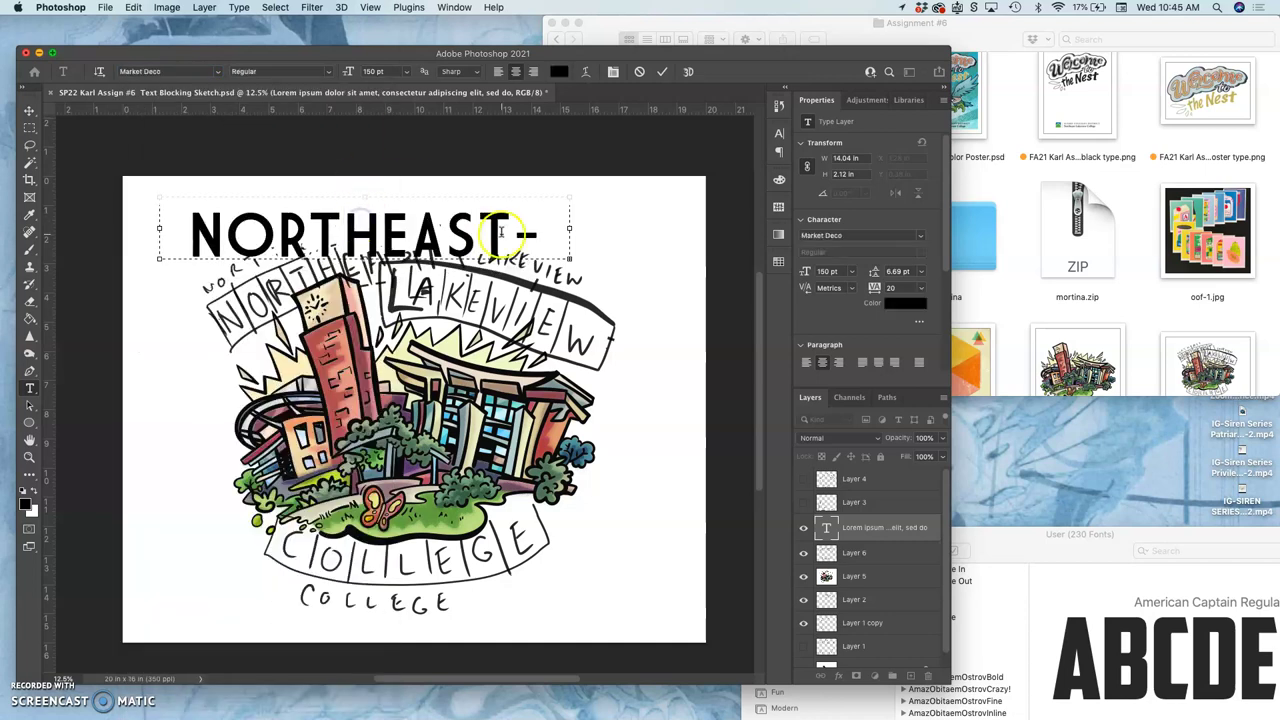
# Step: Try deleting letters, restore the full NORTHEAST- headline, and widen its text box to 16.8 in
pyautogui.moveTo(500, 232)
pyautogui.mouseDown()
pyautogui.moveTo(228, 232)
pyautogui.moveTo(508, 248)
pyautogui.mouseUp()
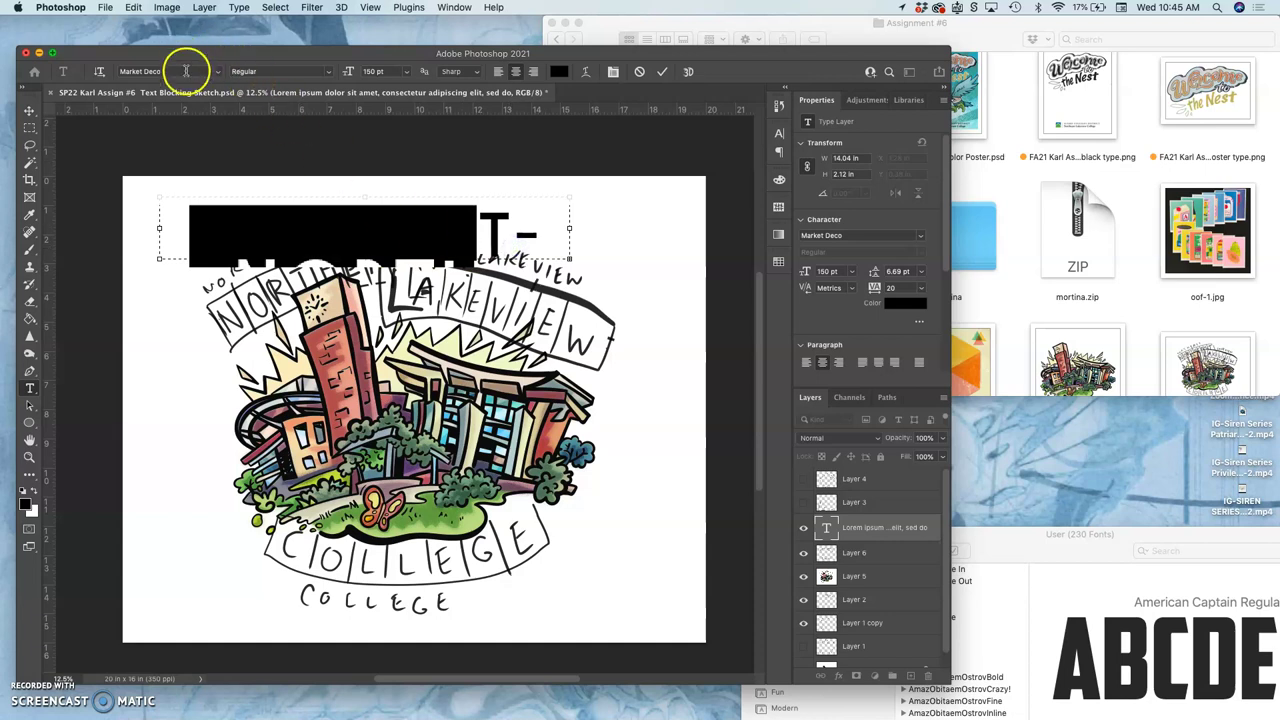
pyautogui.click(461, 246)
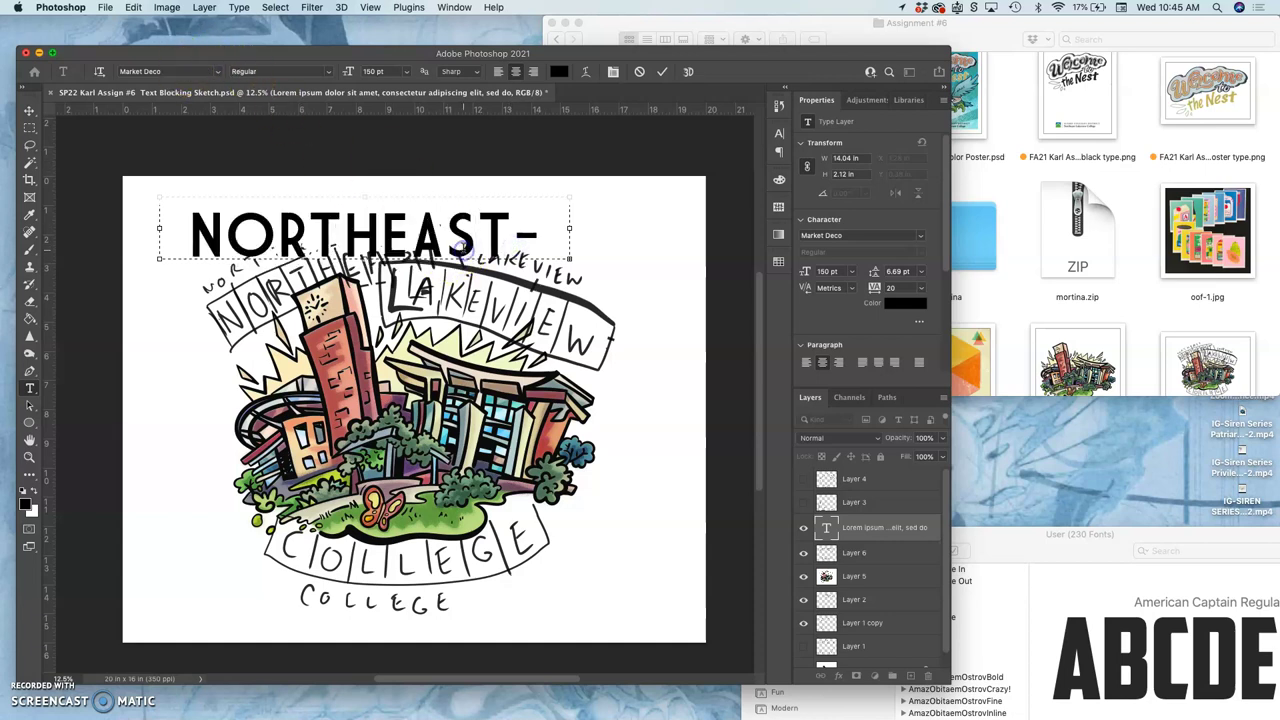
pyautogui.press('BackSpace')
pyautogui.press('BackSpace')
pyautogui.press('BackSpace')
pyautogui.press('Delete')
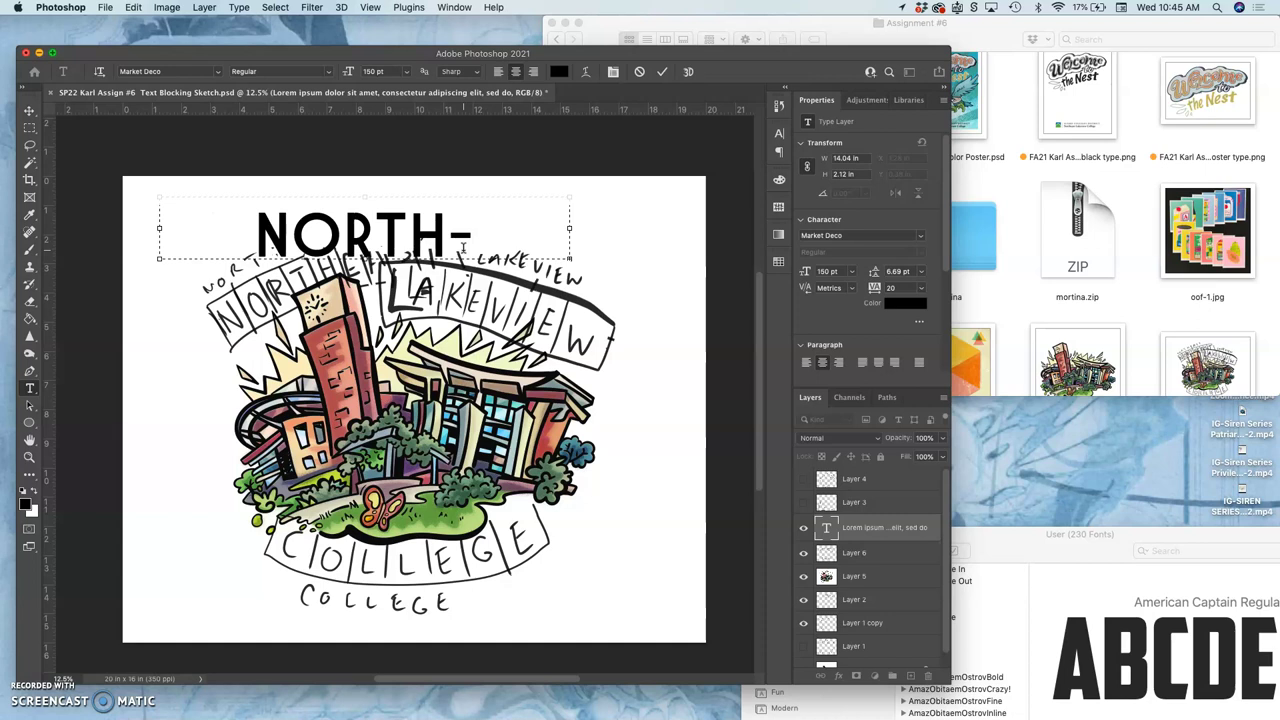
pyautogui.press('super+z')
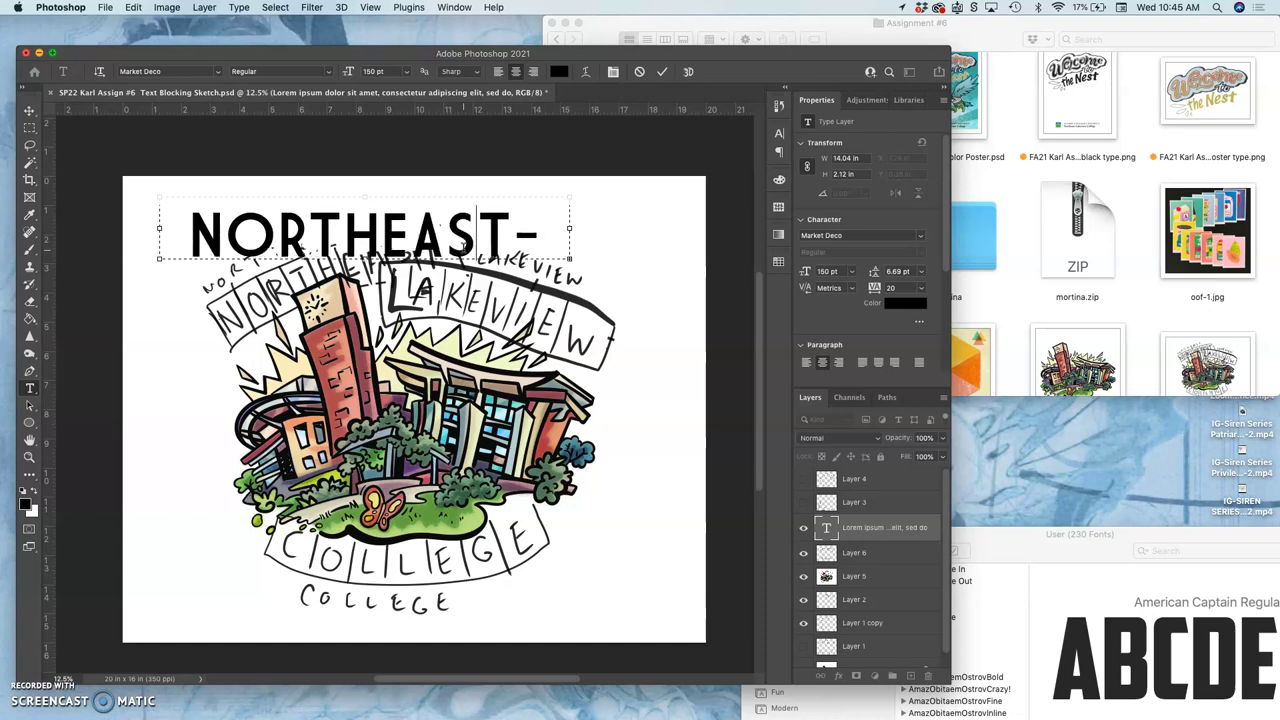
pyautogui.click(568, 232)
pyautogui.moveTo(568, 232); pyautogui.dragTo(650, 230)
# Step: Delete every NORTHEAST- character and commit on Layer 6, dropping the empty type layer
pyautogui.click(601, 222)
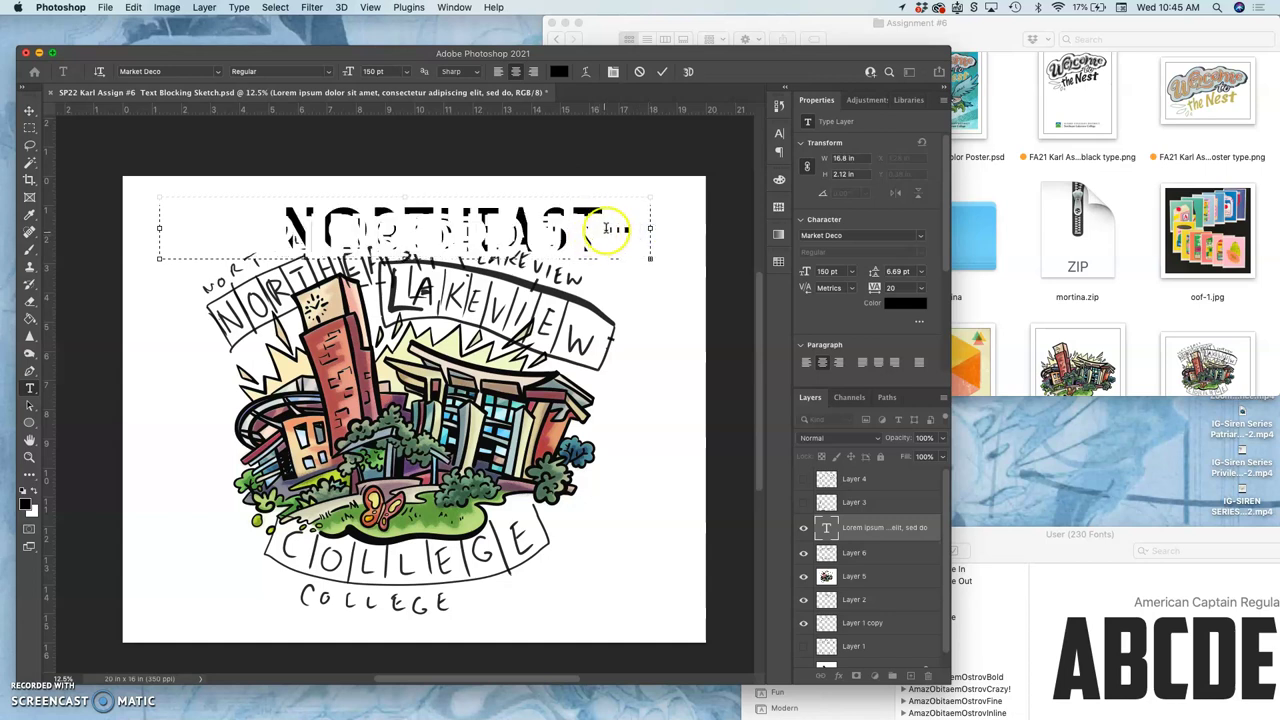
pyautogui.click(593, 220)
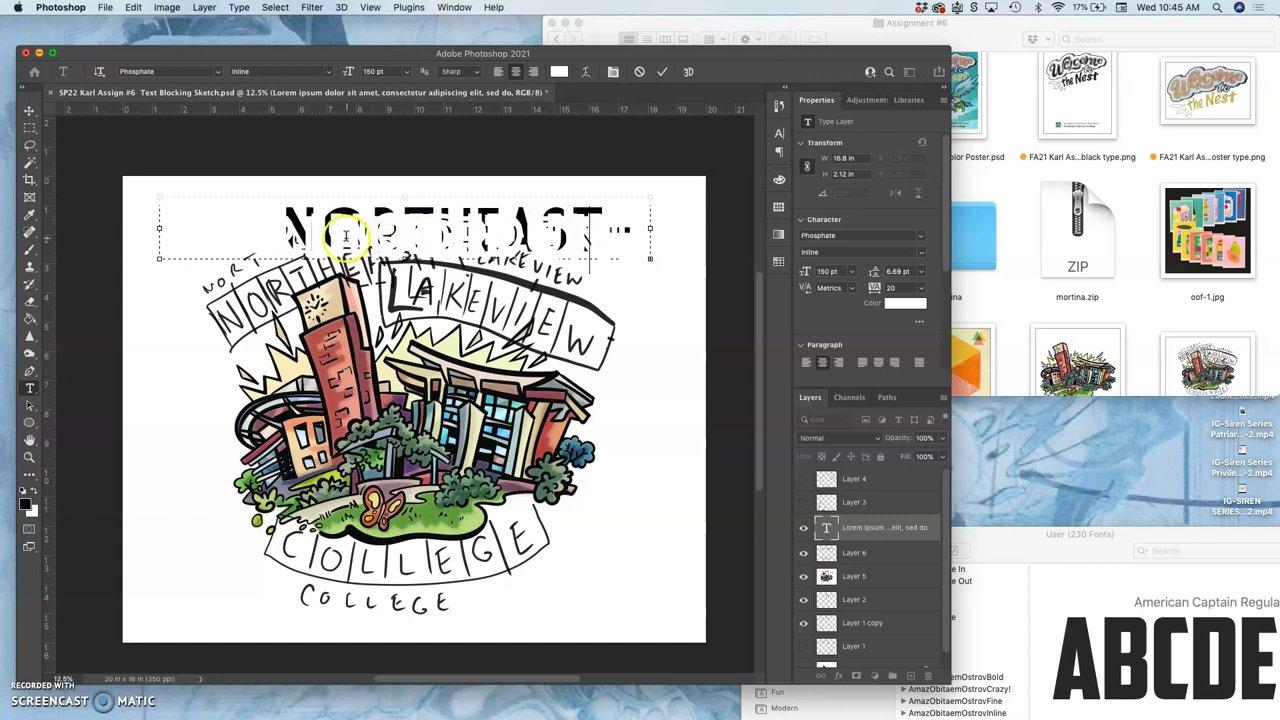
pyautogui.click(617, 228)
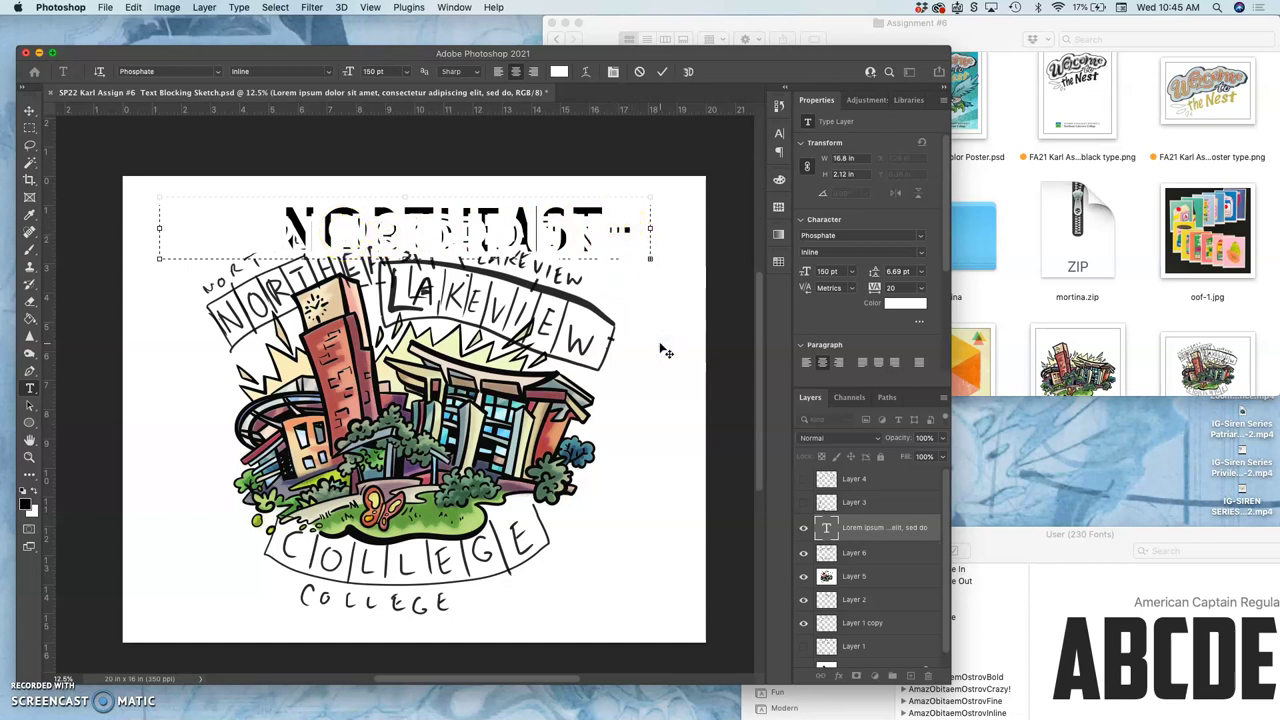
pyautogui.press('BackSpace')
pyautogui.press('BackSpace')
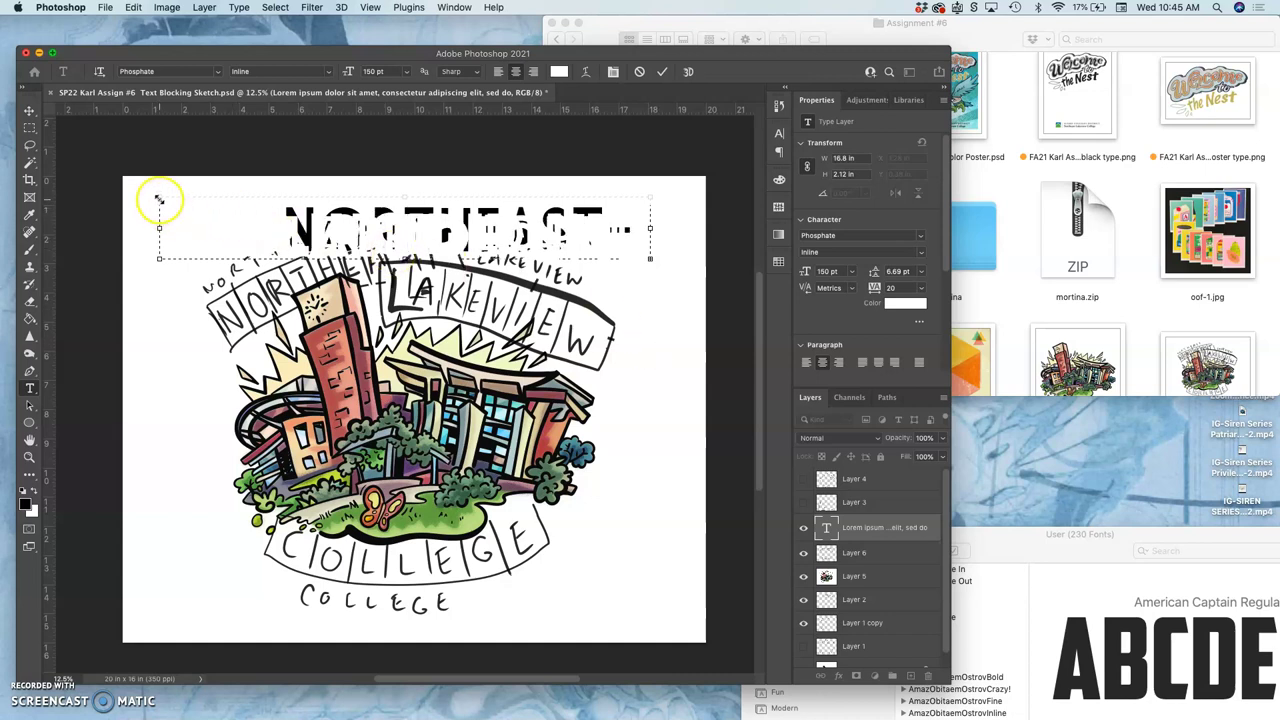
pyautogui.press('BackSpace')
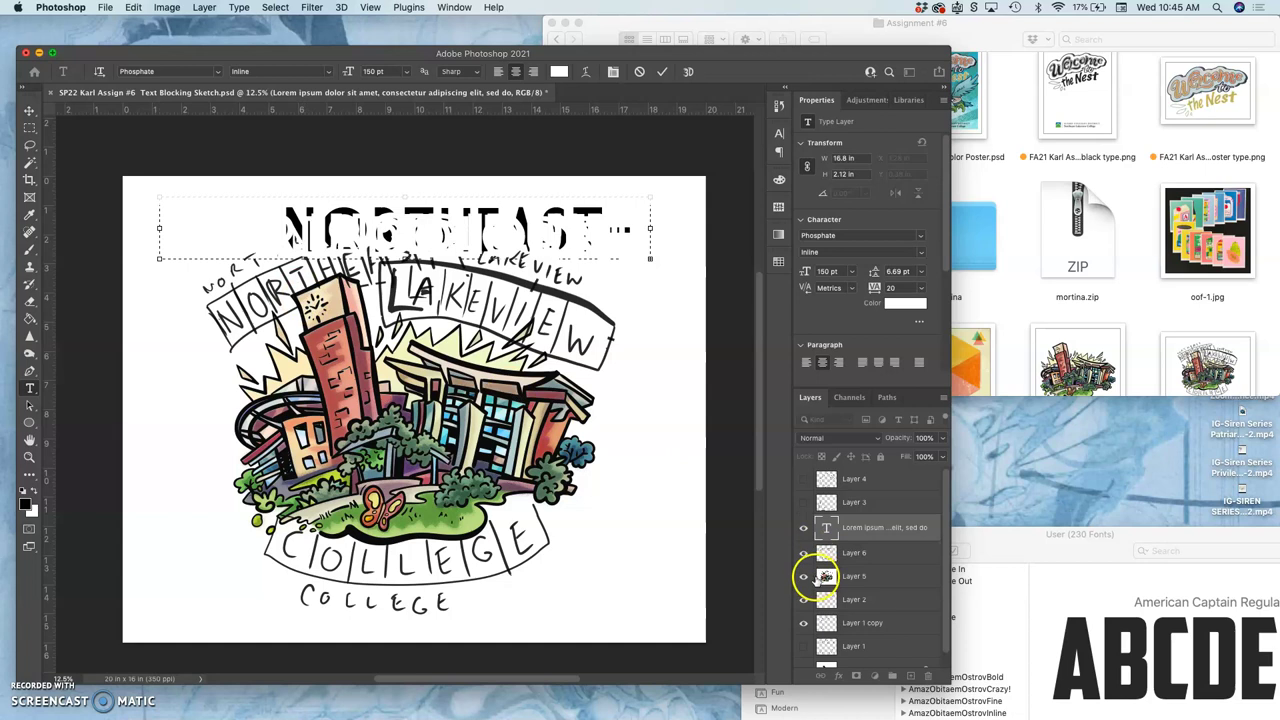
pyautogui.click(865, 541)
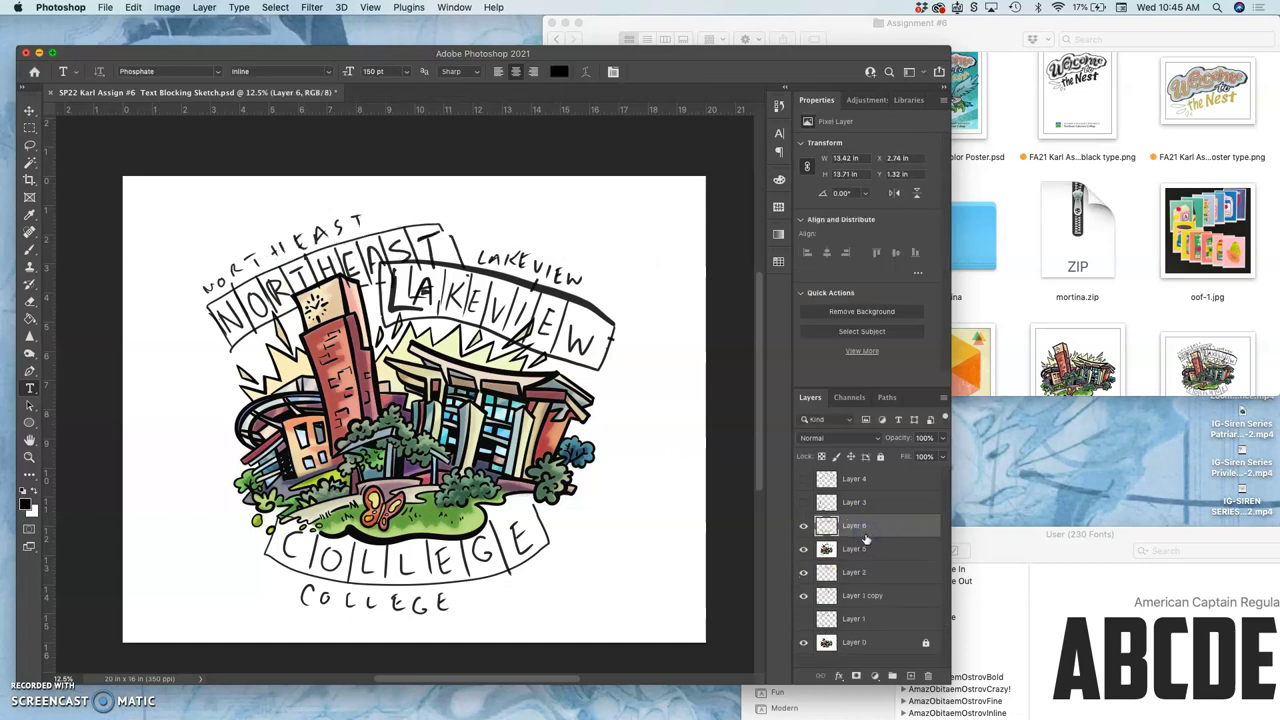
# Step: Create a LOREM IPSUM placeholder text layer and move it to the top centre
pyautogui.click(181, 200)
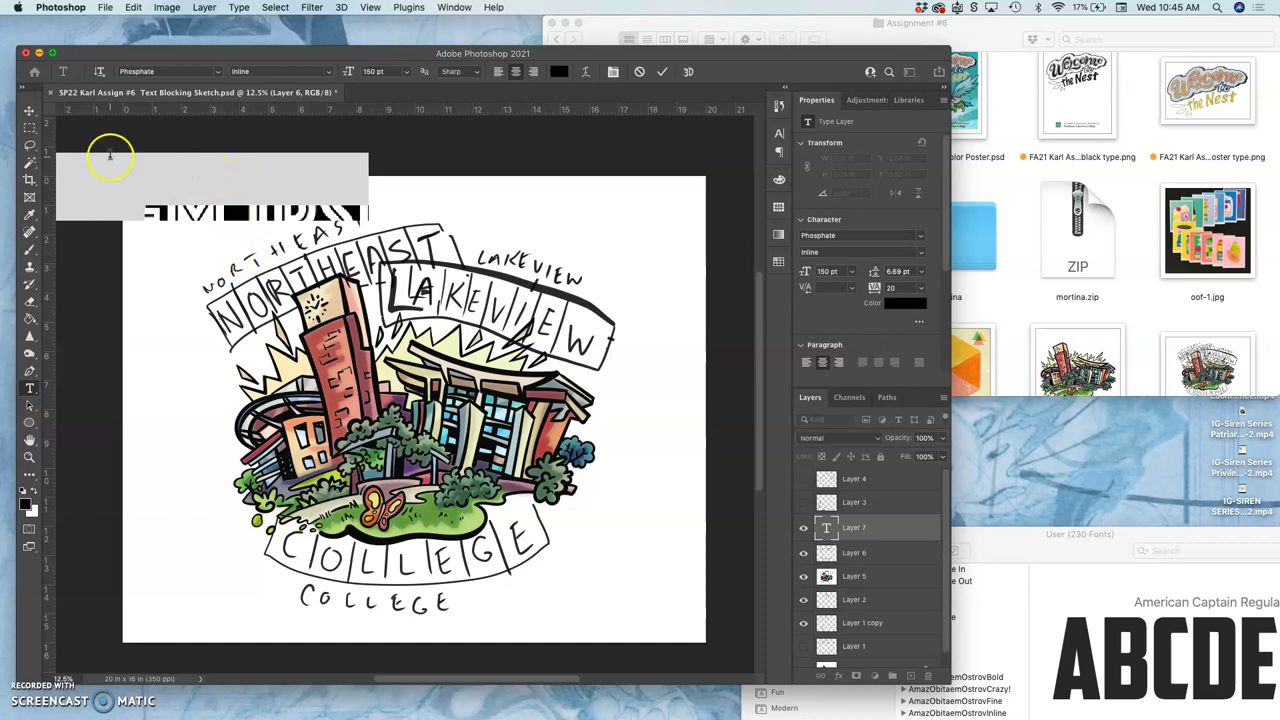
pyautogui.click(29, 110)
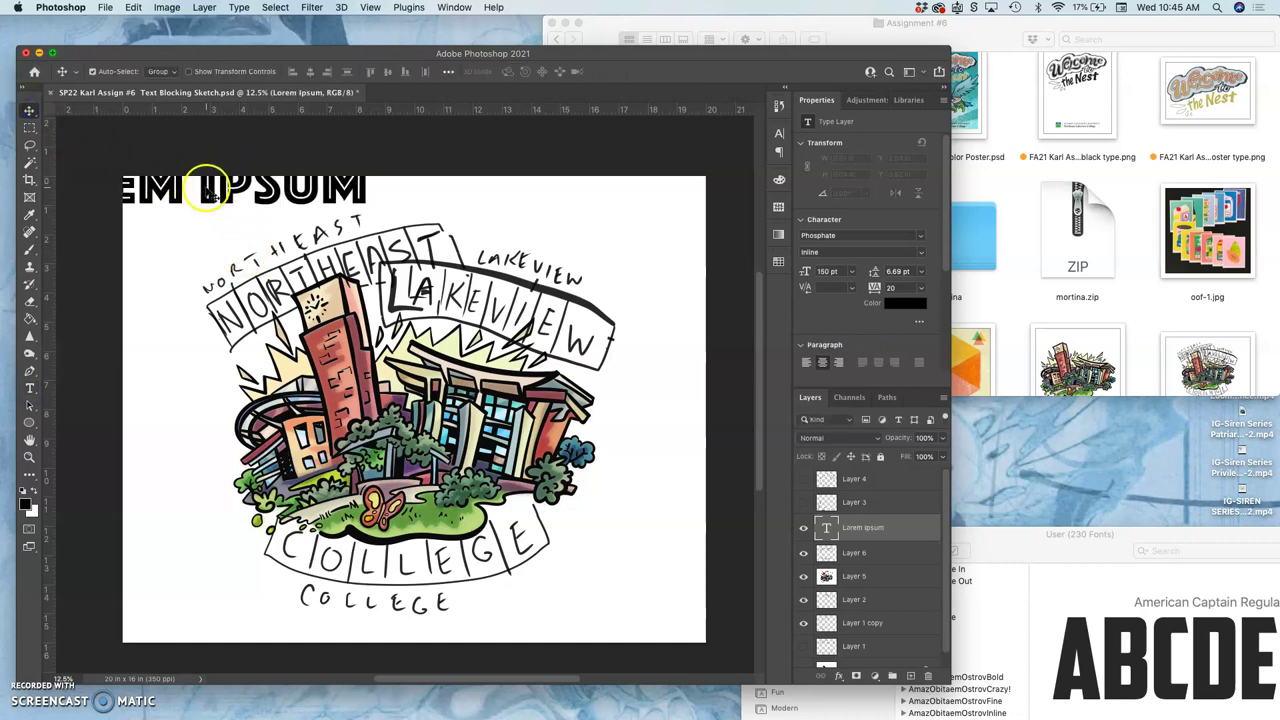
pyautogui.moveTo(211, 193); pyautogui.dragTo(425, 220)
pyautogui.click(820, 520)
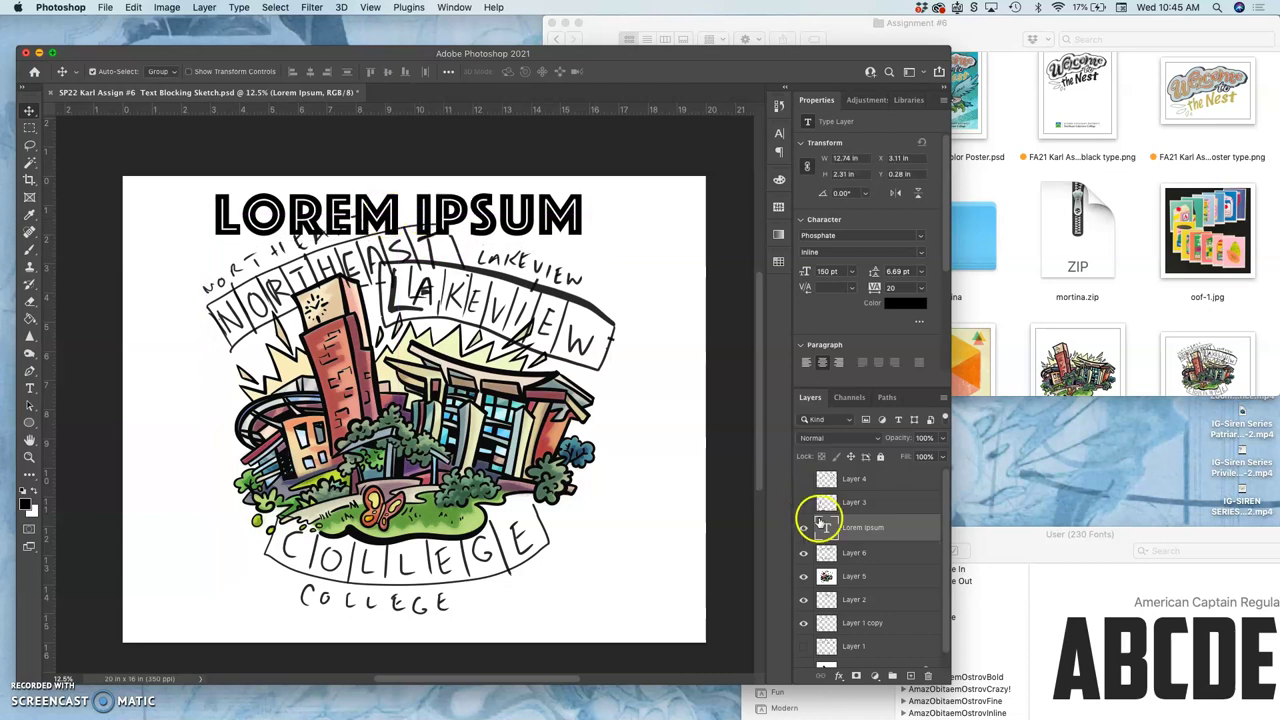
# Step: Replace the placeholder with NORTHEAST in Market Deco and move it left above the sketch
pyautogui.doubleClick(825, 527)
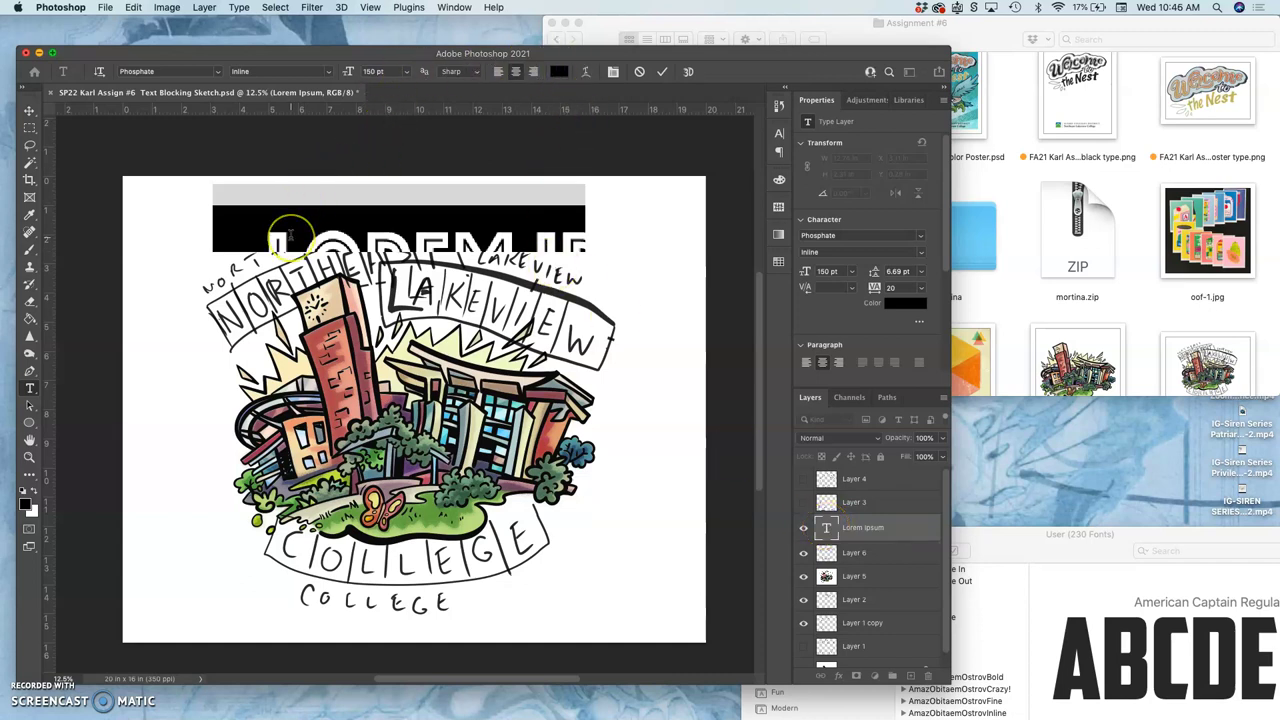
pyautogui.write('NORTHEAST')
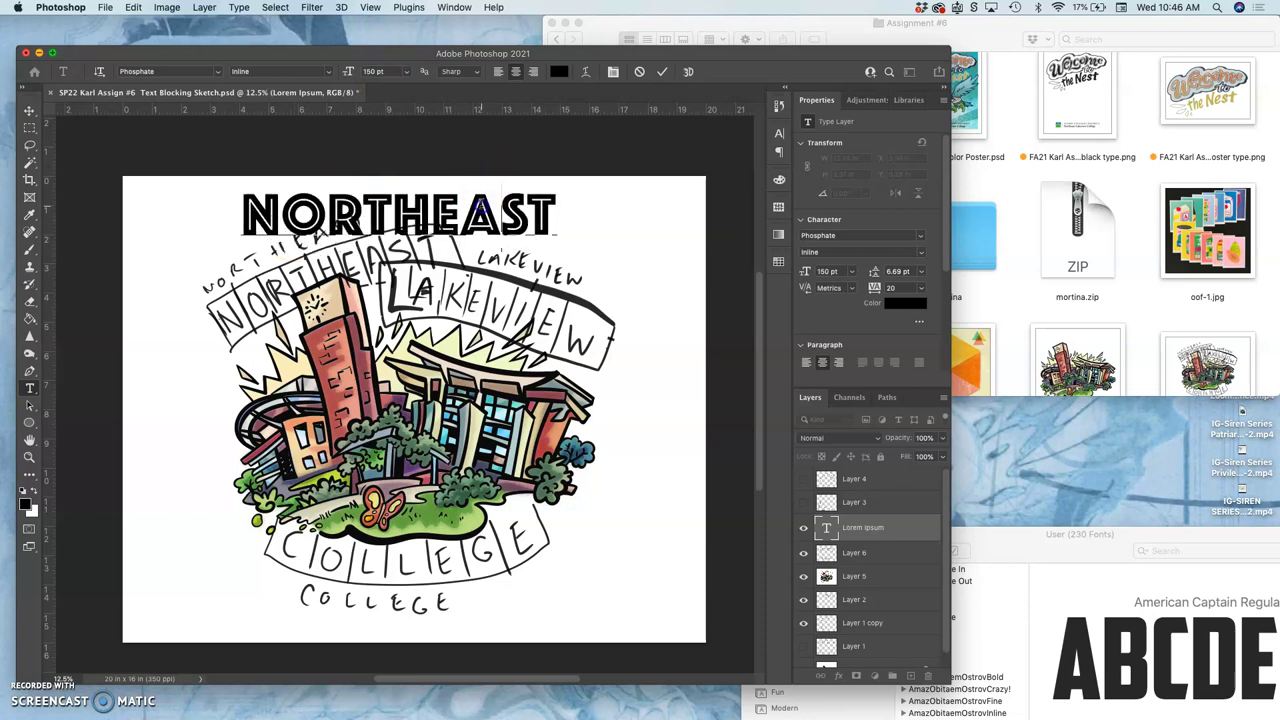
pyautogui.doubleClick(481, 205)
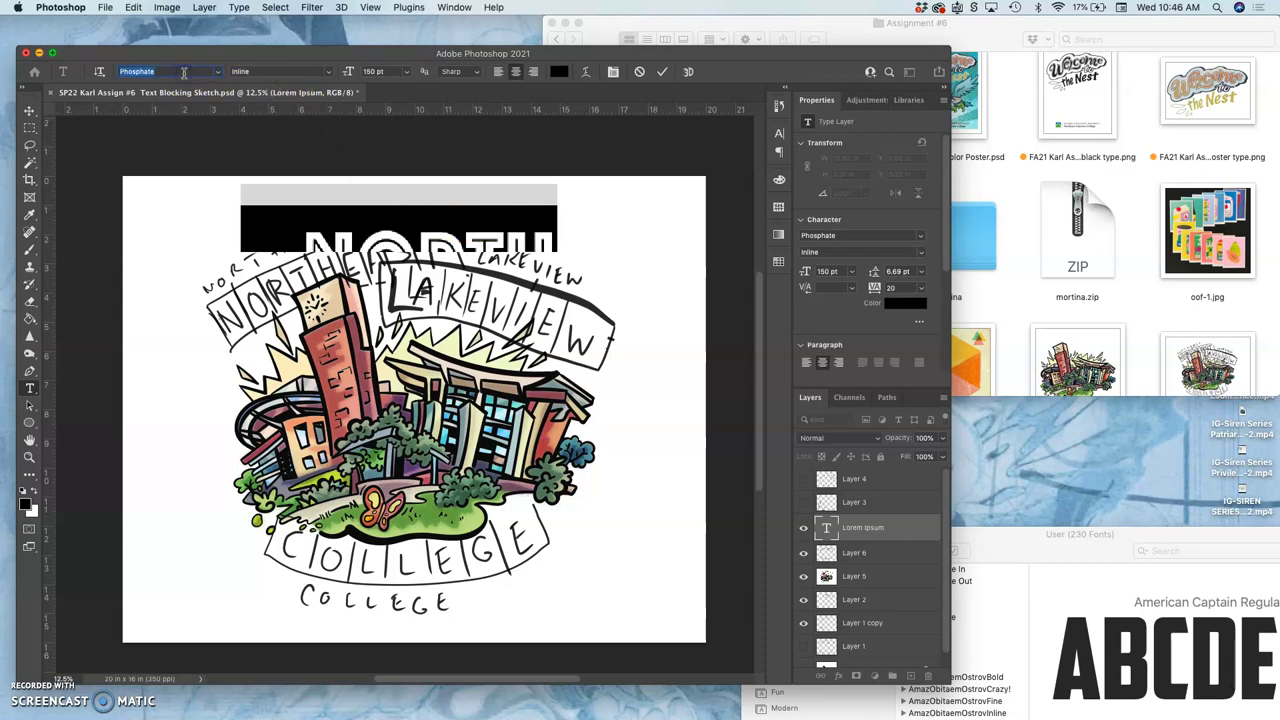
pyautogui.write('Market Deco')
pyautogui.press('Return')
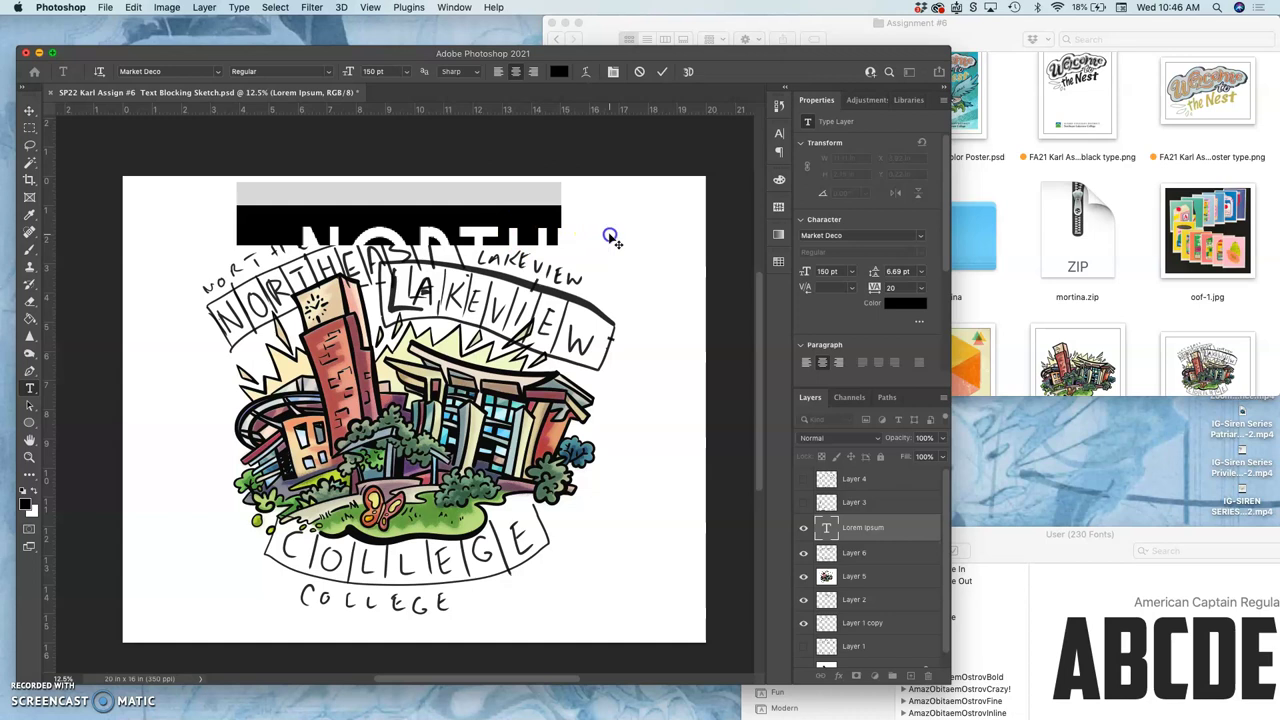
pyautogui.click(29, 111)
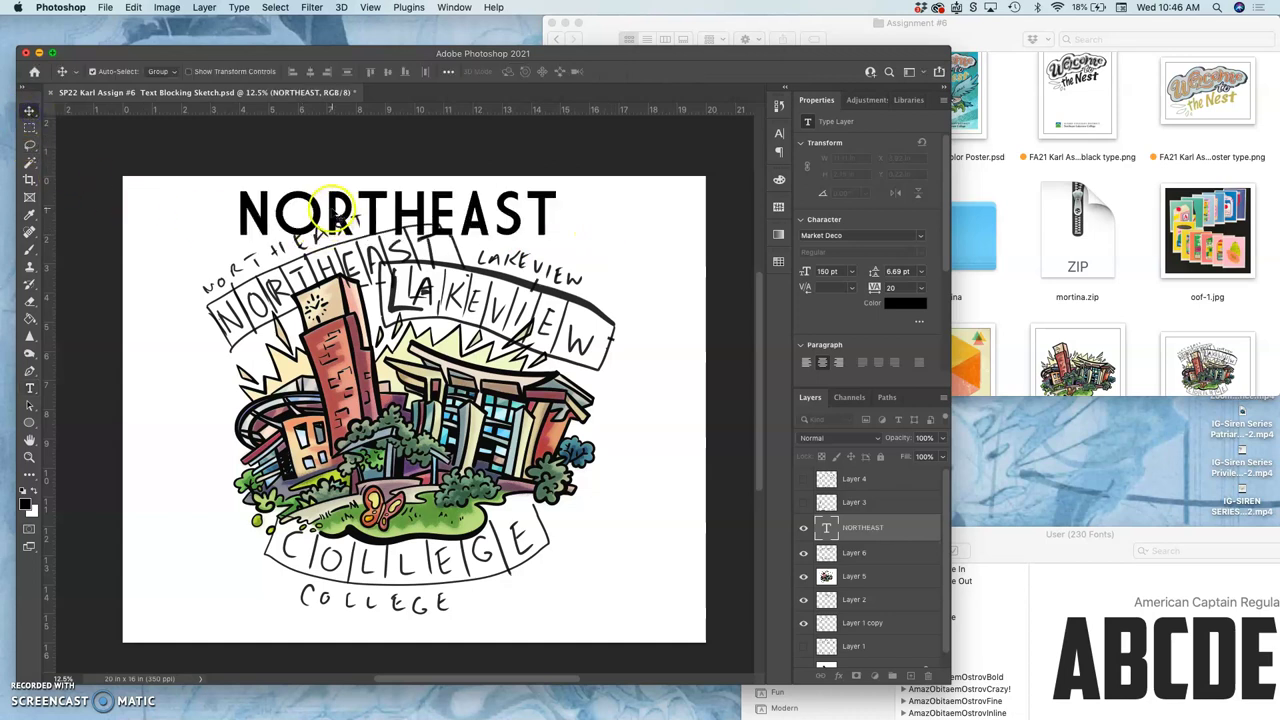
pyautogui.moveTo(335, 208); pyautogui.dragTo(259, 233)
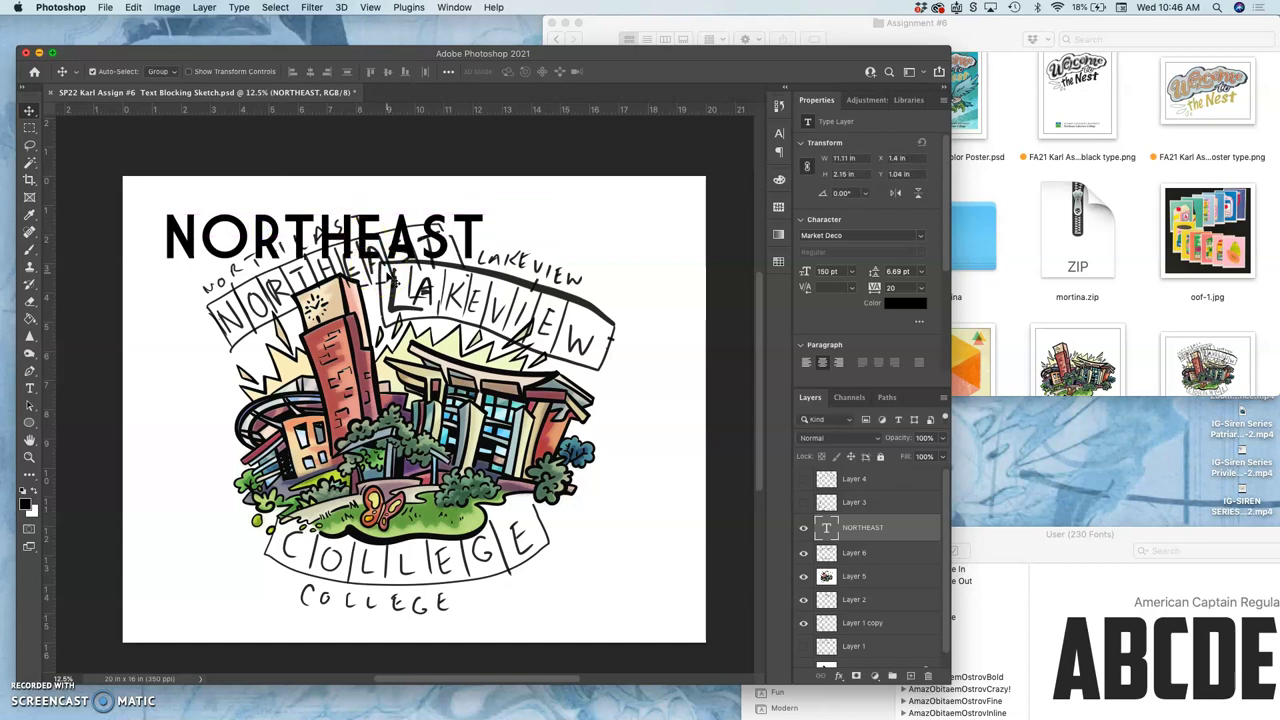
# Step: Rotate NORTHEAST about -15.7° and give it an Arc warp with 20% bend
pyautogui.press('super+t')
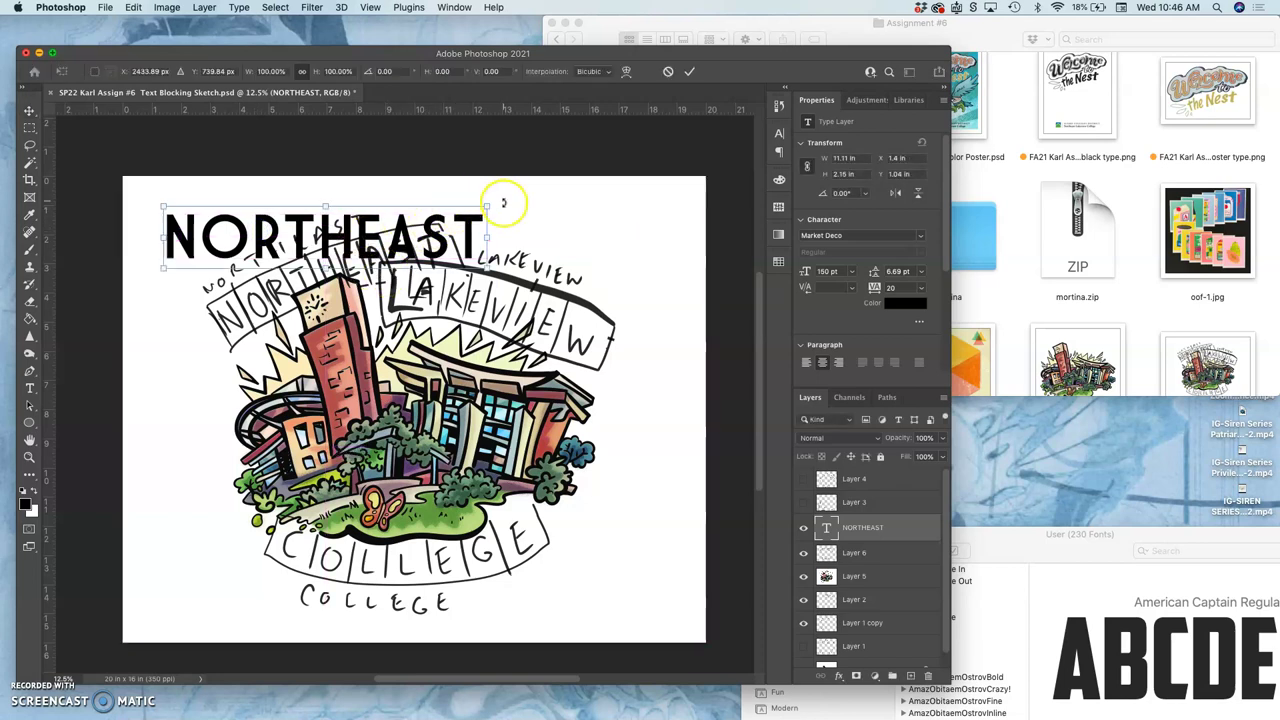
pyautogui.moveTo(503, 204); pyautogui.dragTo(462, 208)
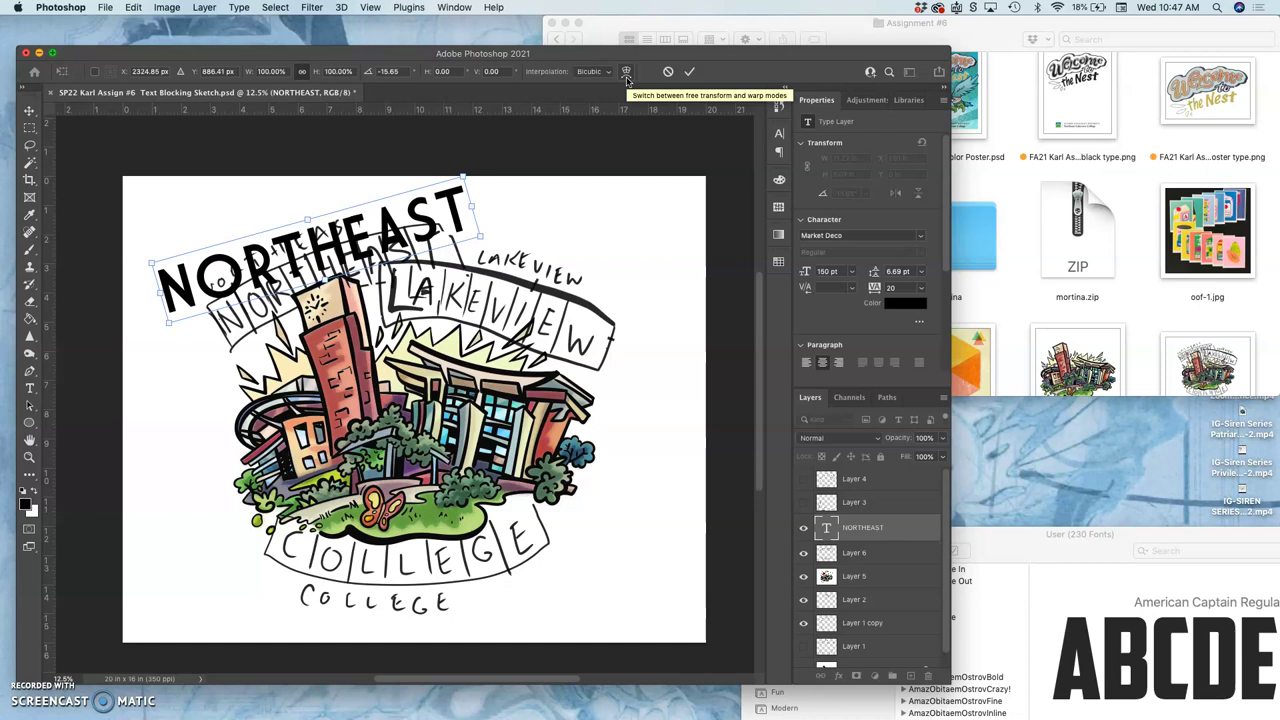
pyautogui.click(626, 76)
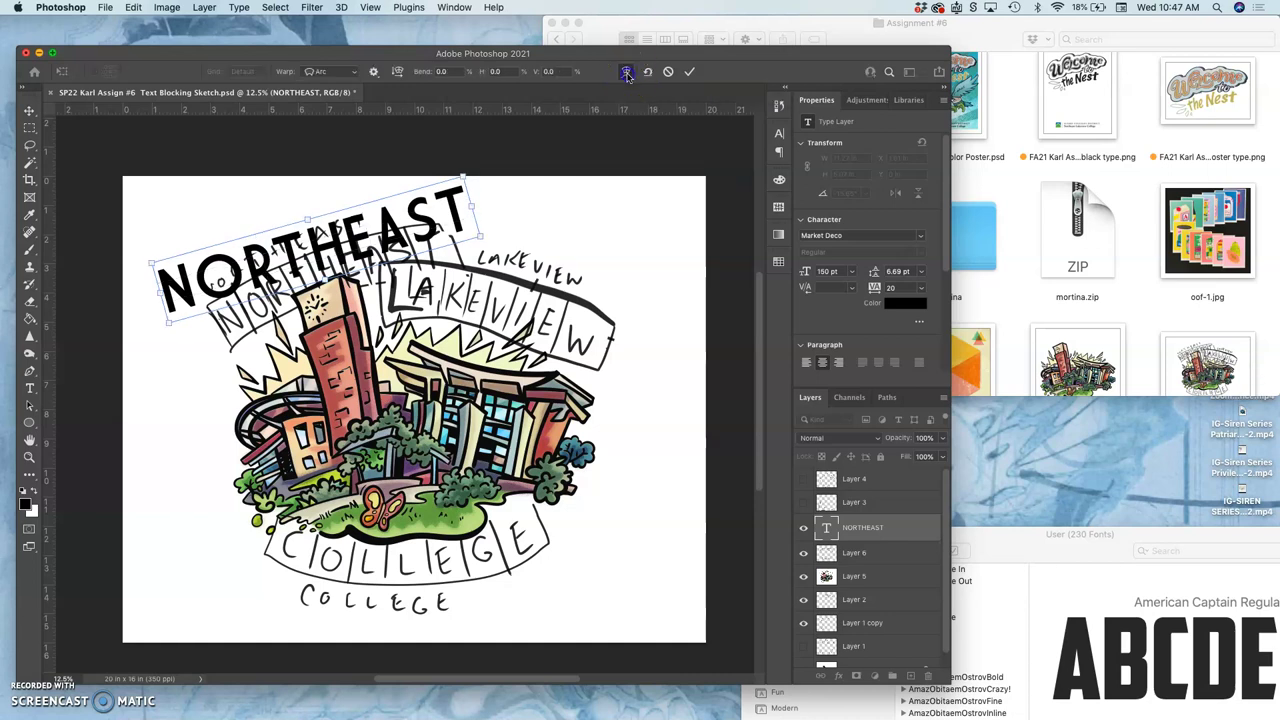
pyautogui.click(626, 73)
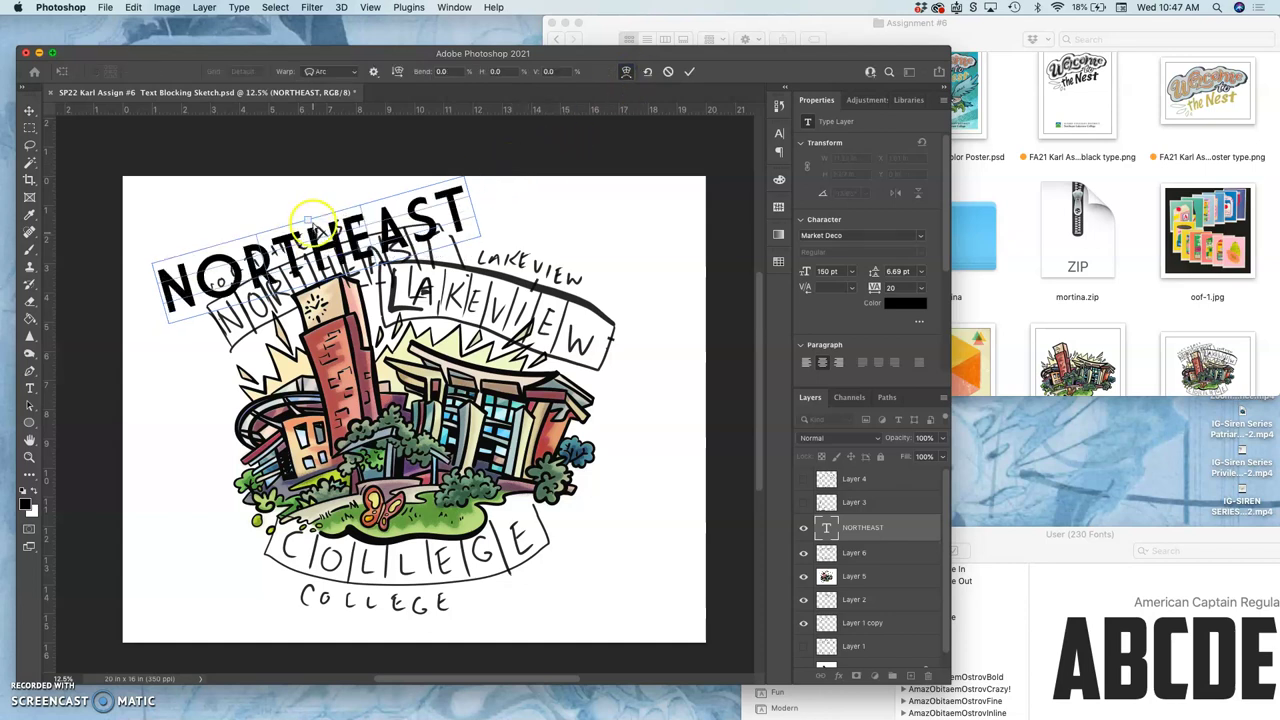
pyautogui.moveTo(305, 200); pyautogui.dragTo(311, 230)
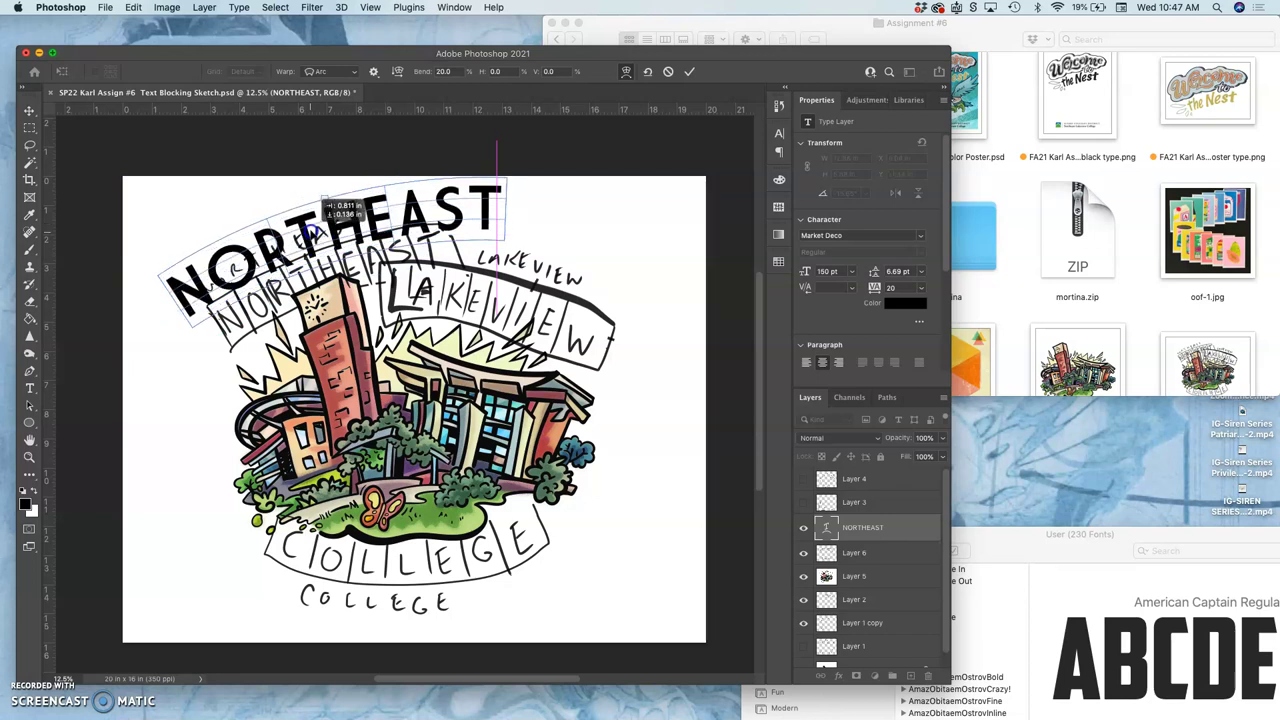
pyautogui.moveTo(398, 222); pyautogui.dragTo(405, 228)
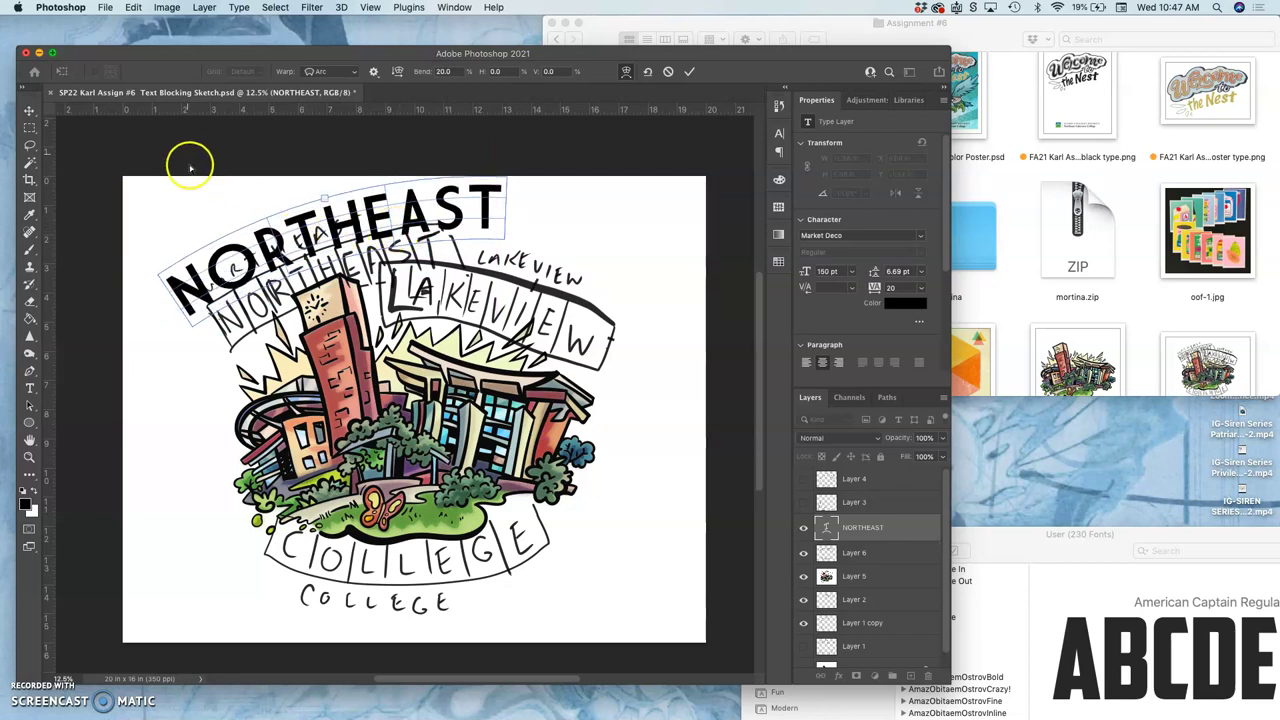
pyautogui.click(818, 373)
# Step: Commit the arc warp, then adjust the tracking of the TH letters in NORTHEAST
pyautogui.click(832, 528)
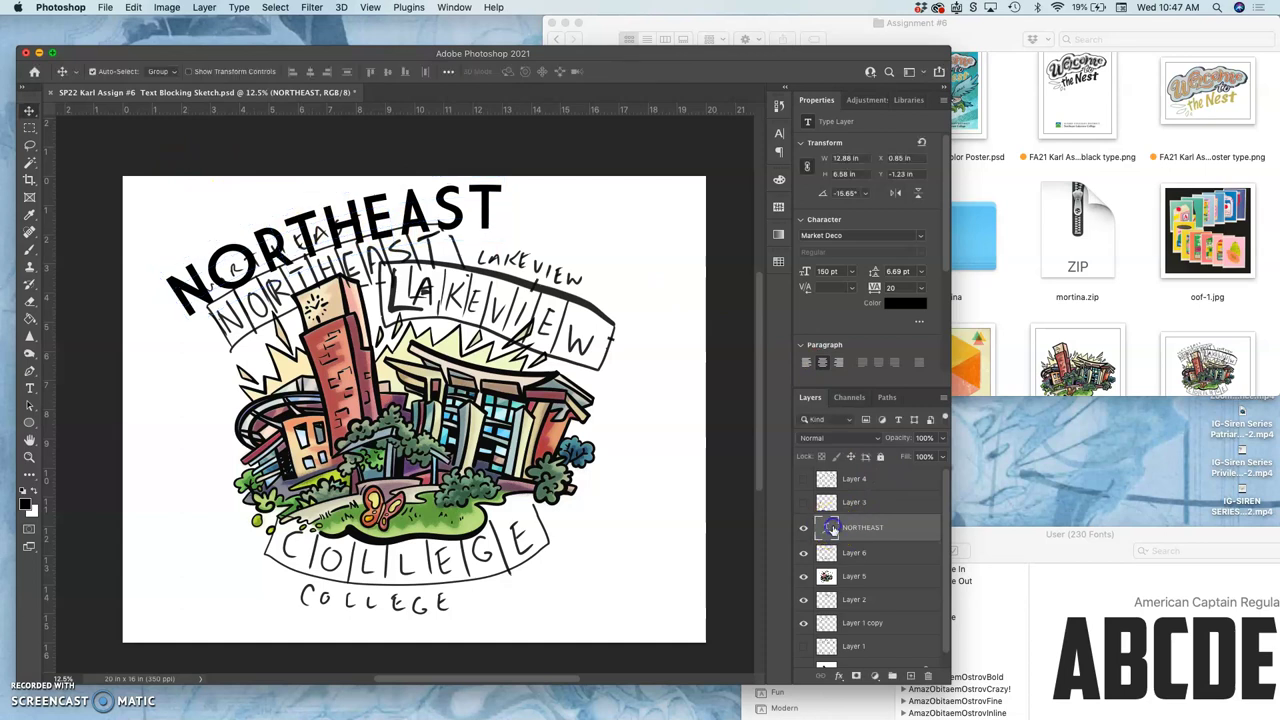
pyautogui.doubleClick(832, 529)
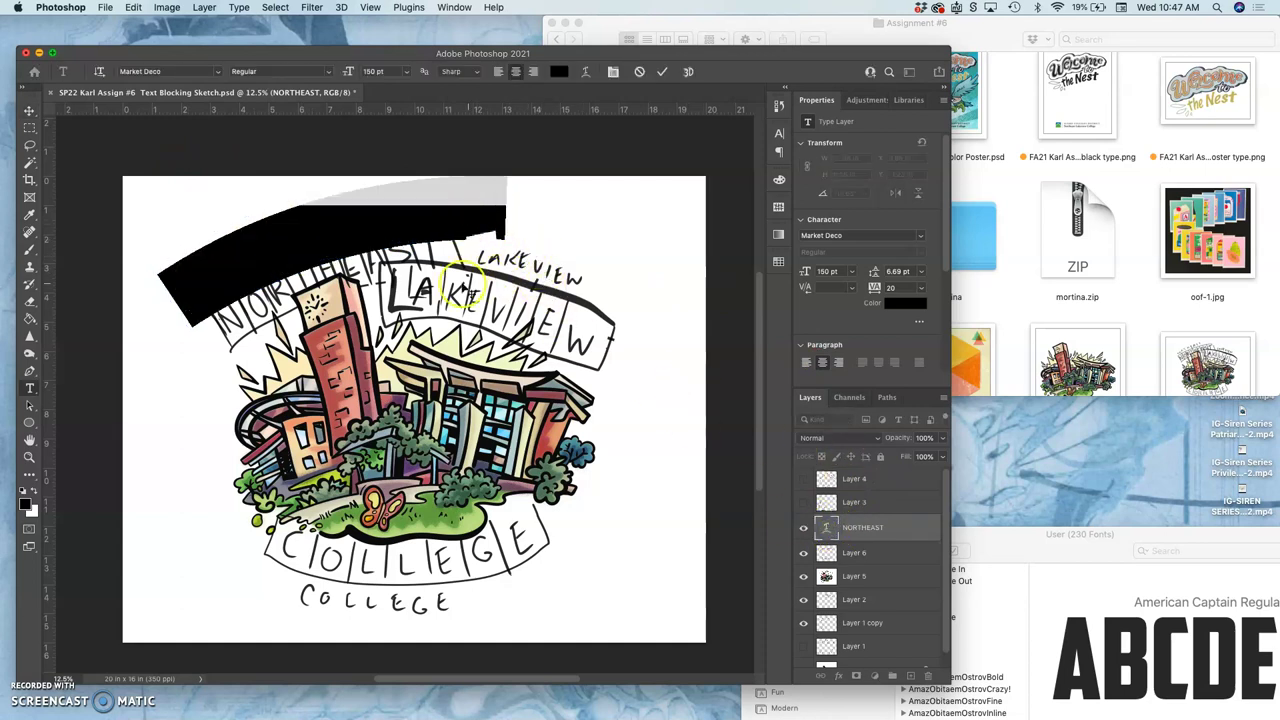
pyautogui.click(366, 232)
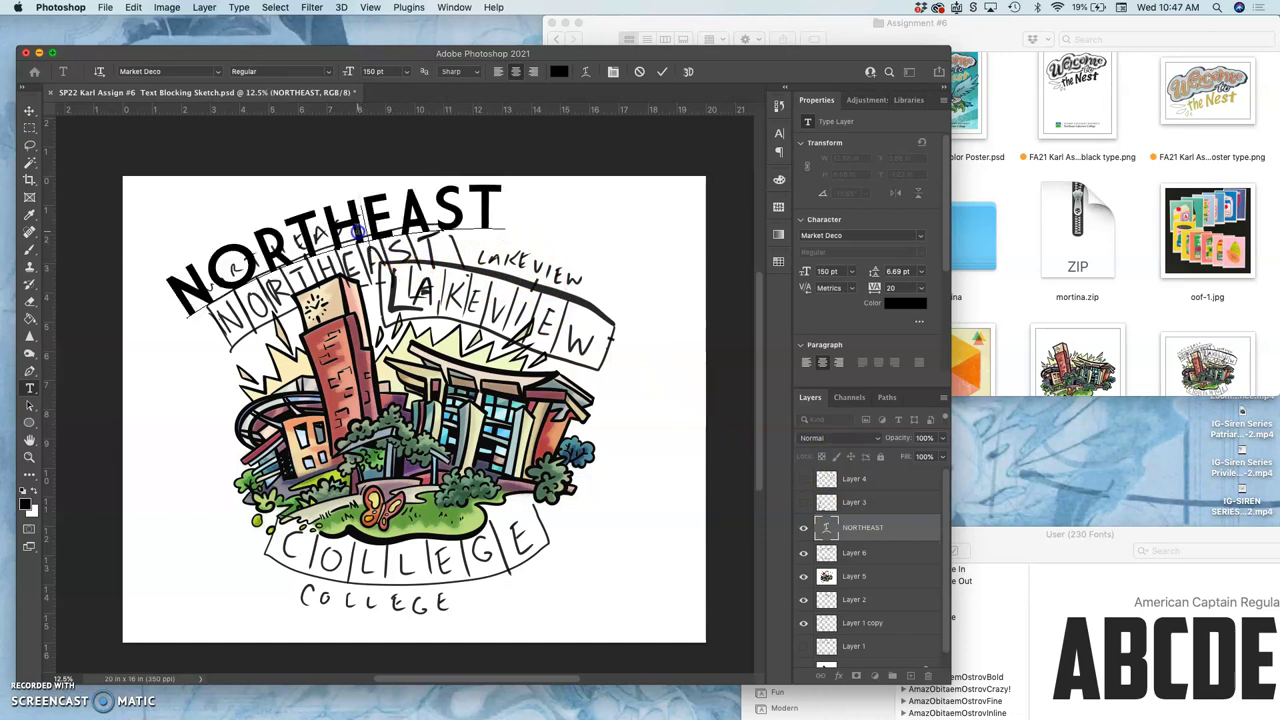
pyautogui.moveTo(357, 232); pyautogui.dragTo(298, 241)
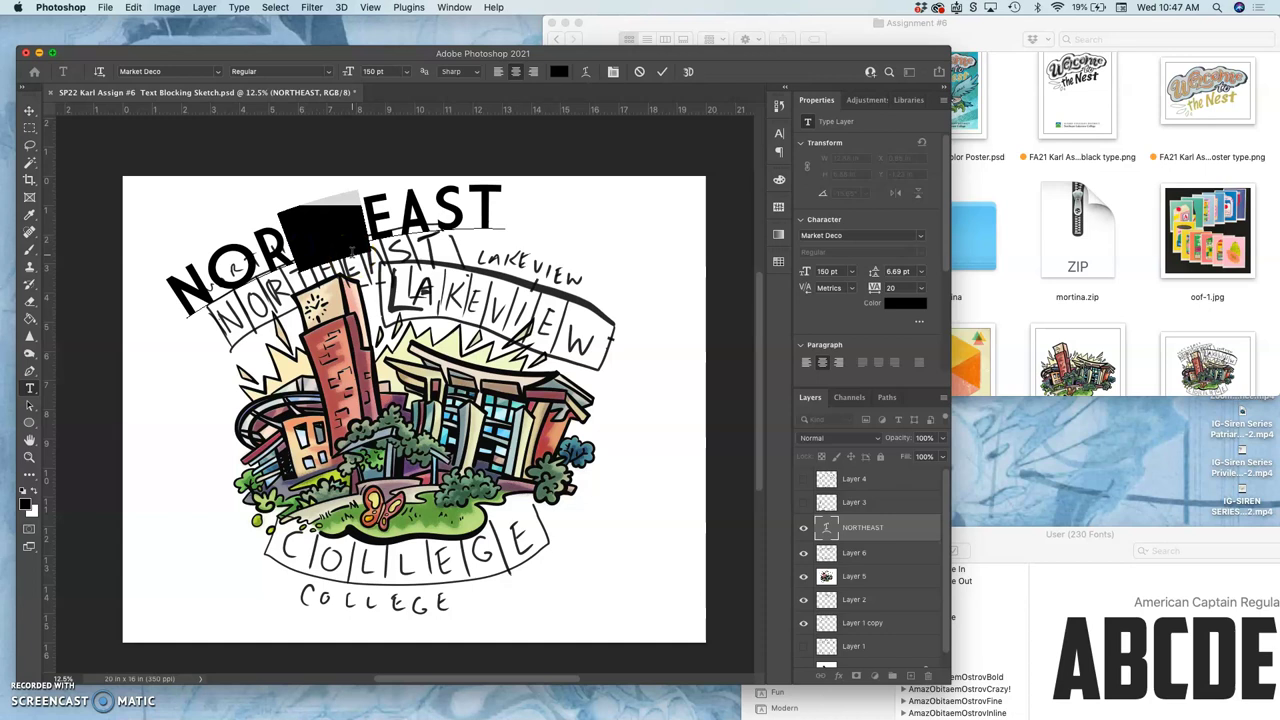
pyautogui.hotkey('alt', 'Left')
pyautogui.hotkey('alt', 'Left')
pyautogui.hotkey('alt', 'Left')
pyautogui.hotkey('alt', 'Left')
pyautogui.hotkey('alt', 'Left')
pyautogui.hotkey('alt', 'Left')
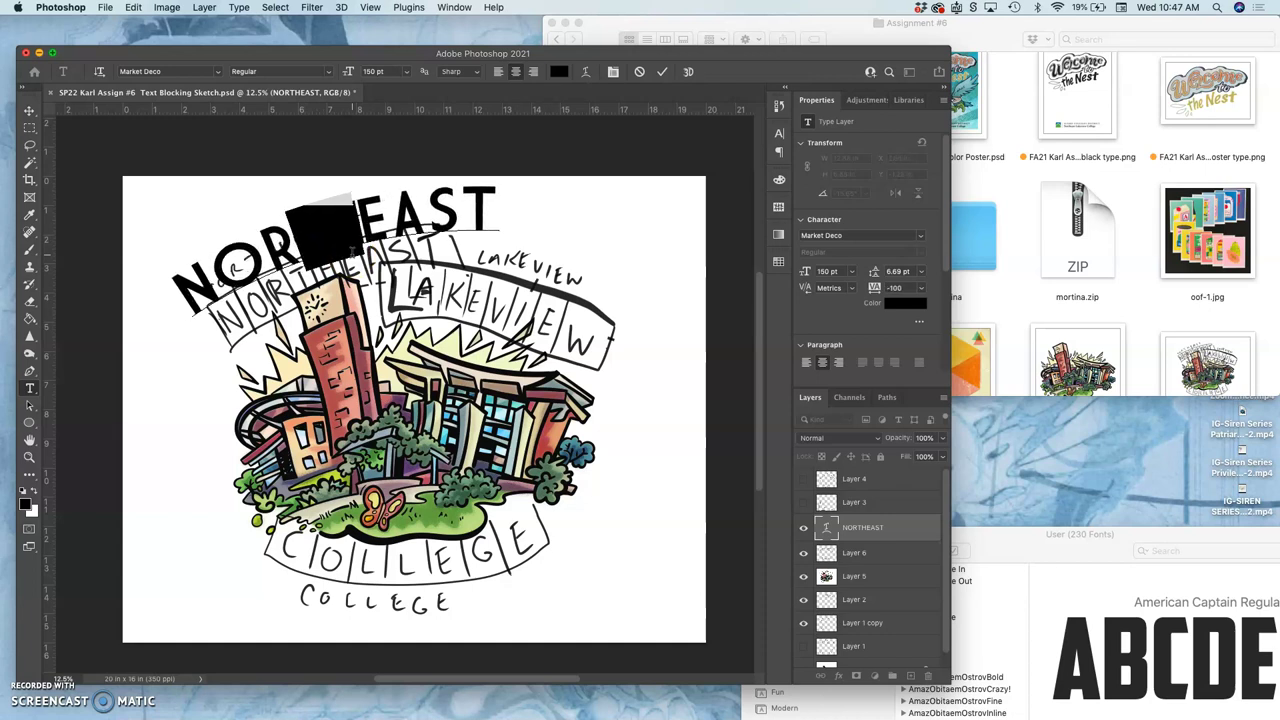
pyautogui.hotkey('alt', 'Left')
pyautogui.hotkey('alt', 'Left')
pyautogui.hotkey('alt', 'Left')
pyautogui.hotkey('alt', 'Left')
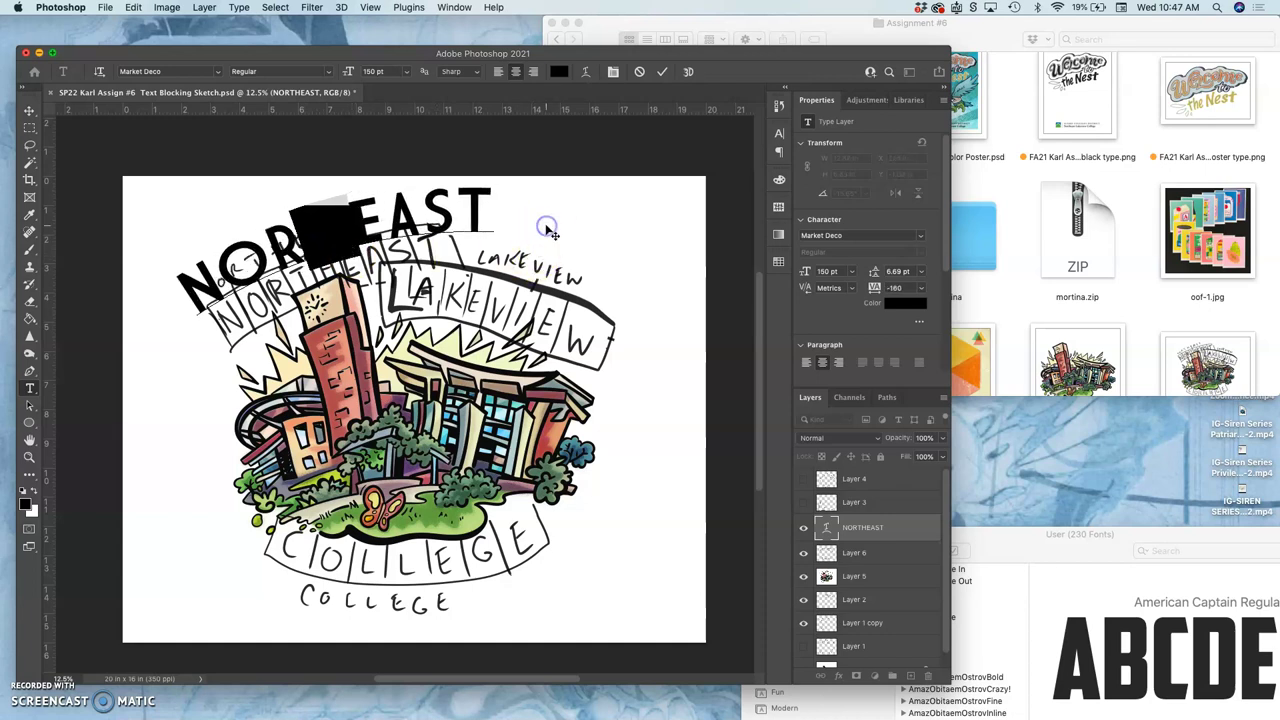
pyautogui.press('Escape')
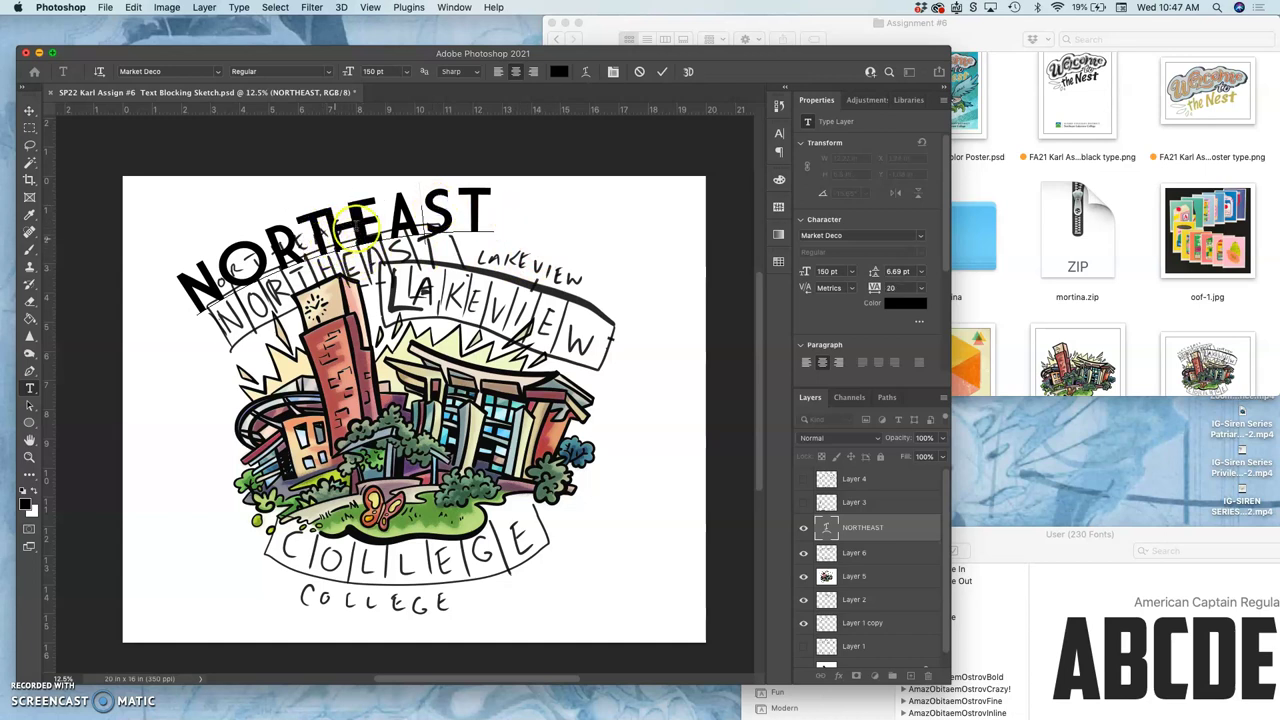
pyautogui.click(358, 232)
pyautogui.hotkey('shift', 'Left')
pyautogui.hotkey('shift', 'Left')
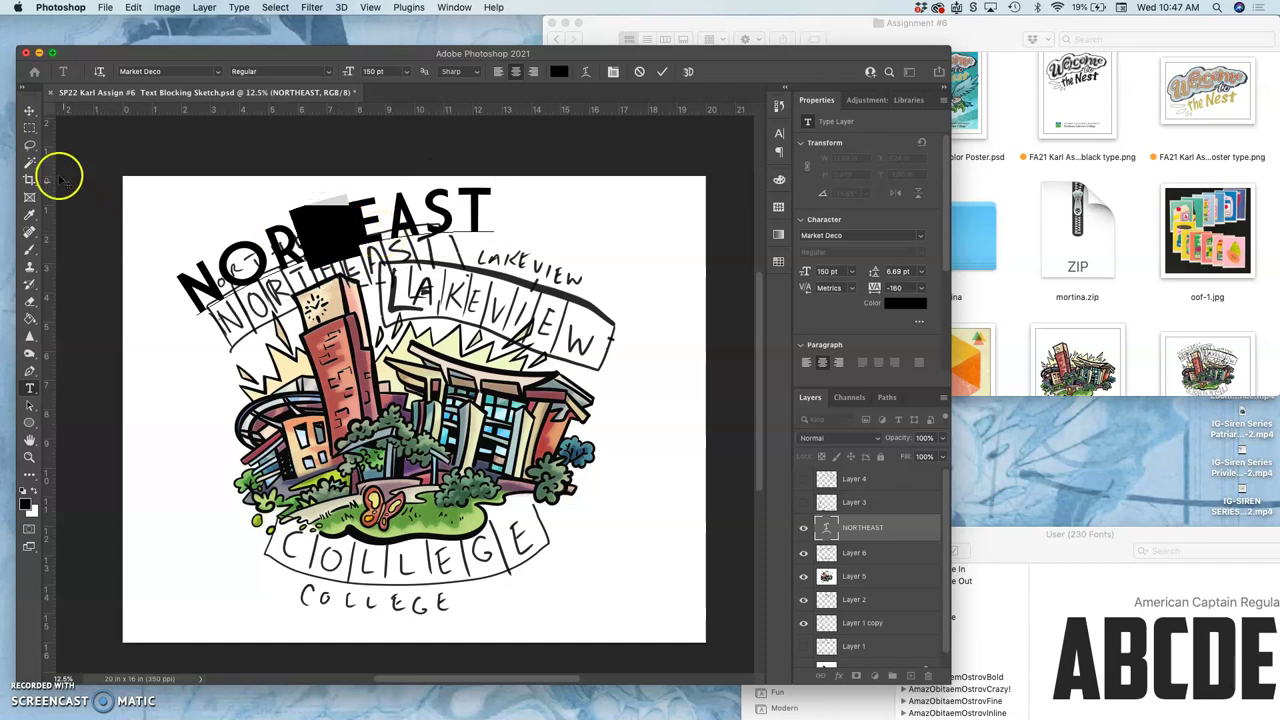
pyautogui.click(30, 147)
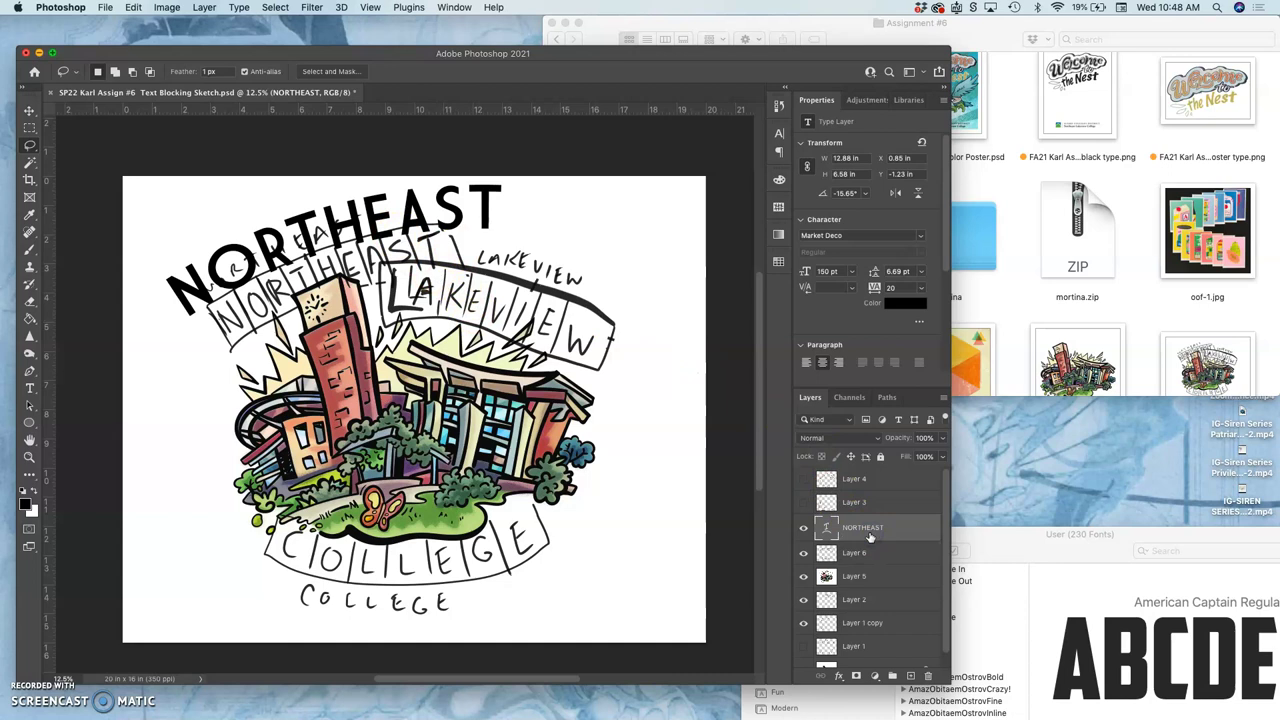
# Step: Duplicate the NORTHEAST type layer and move the copy below the original
pyautogui.press('super+j')
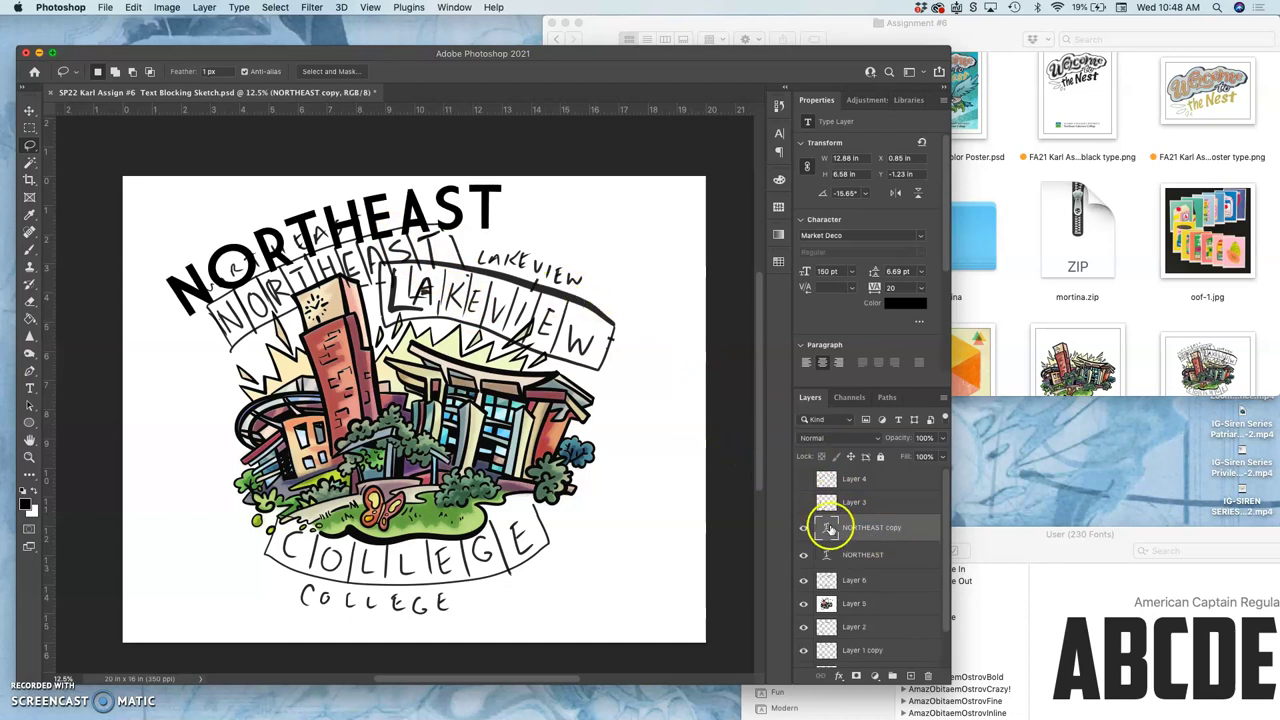
pyautogui.doubleClick(830, 530)
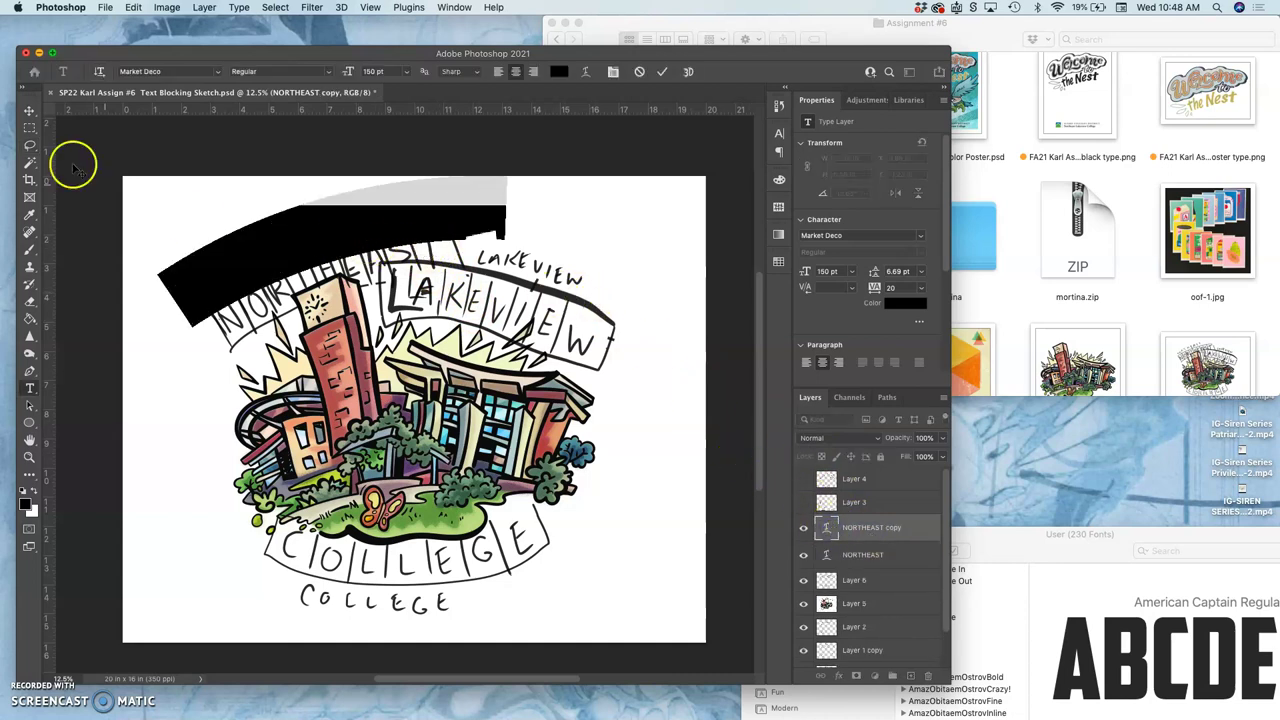
pyautogui.click(30, 110)
pyautogui.click(300, 220)
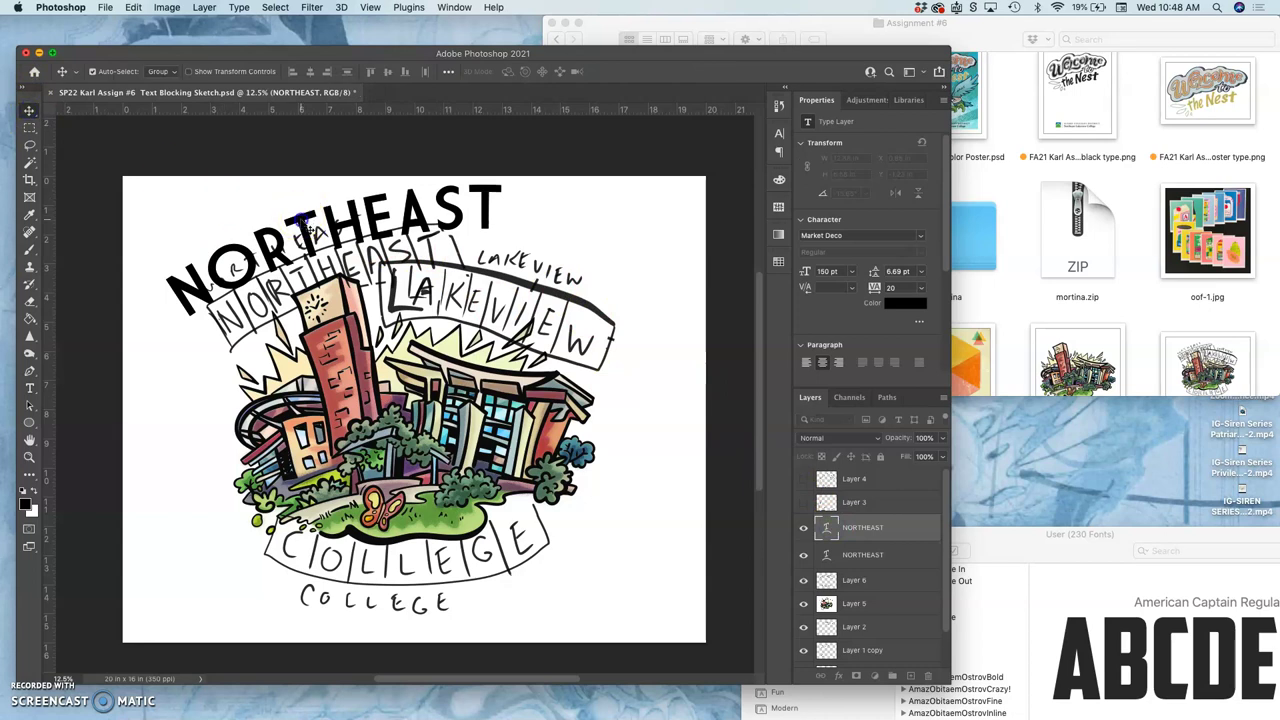
pyautogui.moveTo(300, 220); pyautogui.dragTo(316, 268)
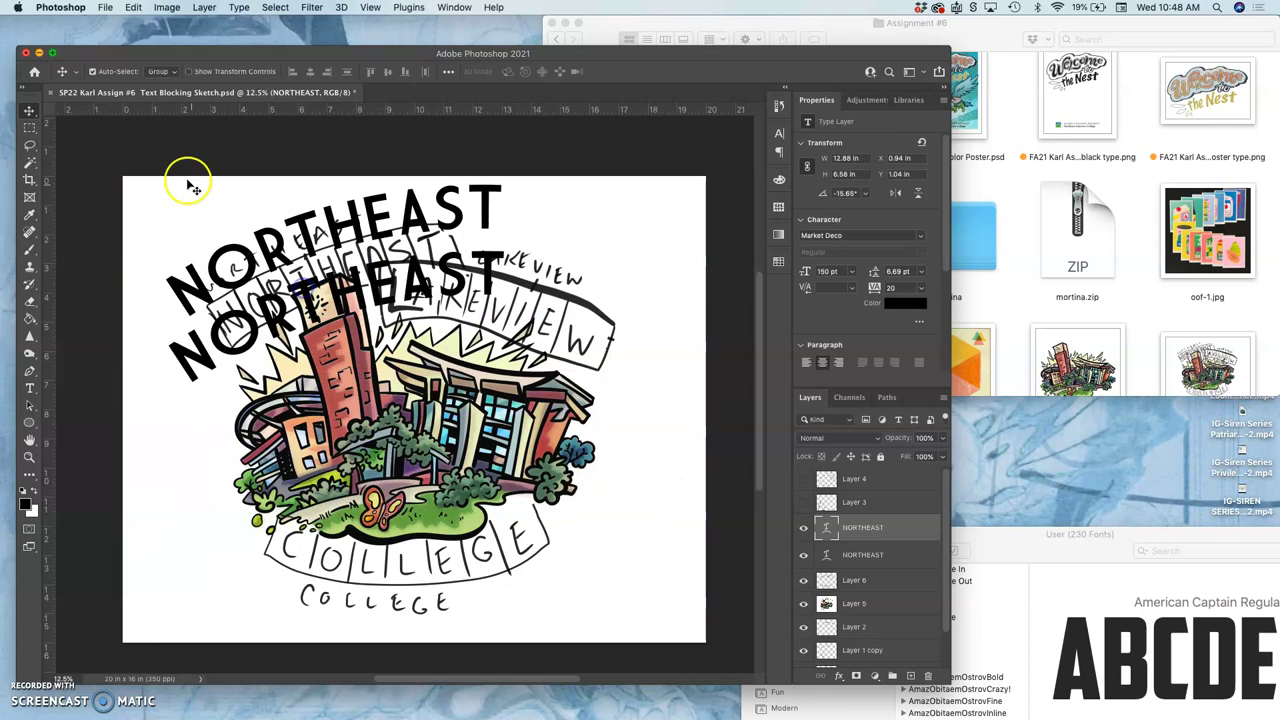
# Step: Extend the canvas to 24 in tall anchored bottom-centre, and move a NORTHEAST up into it
pyautogui.click(166, 7)
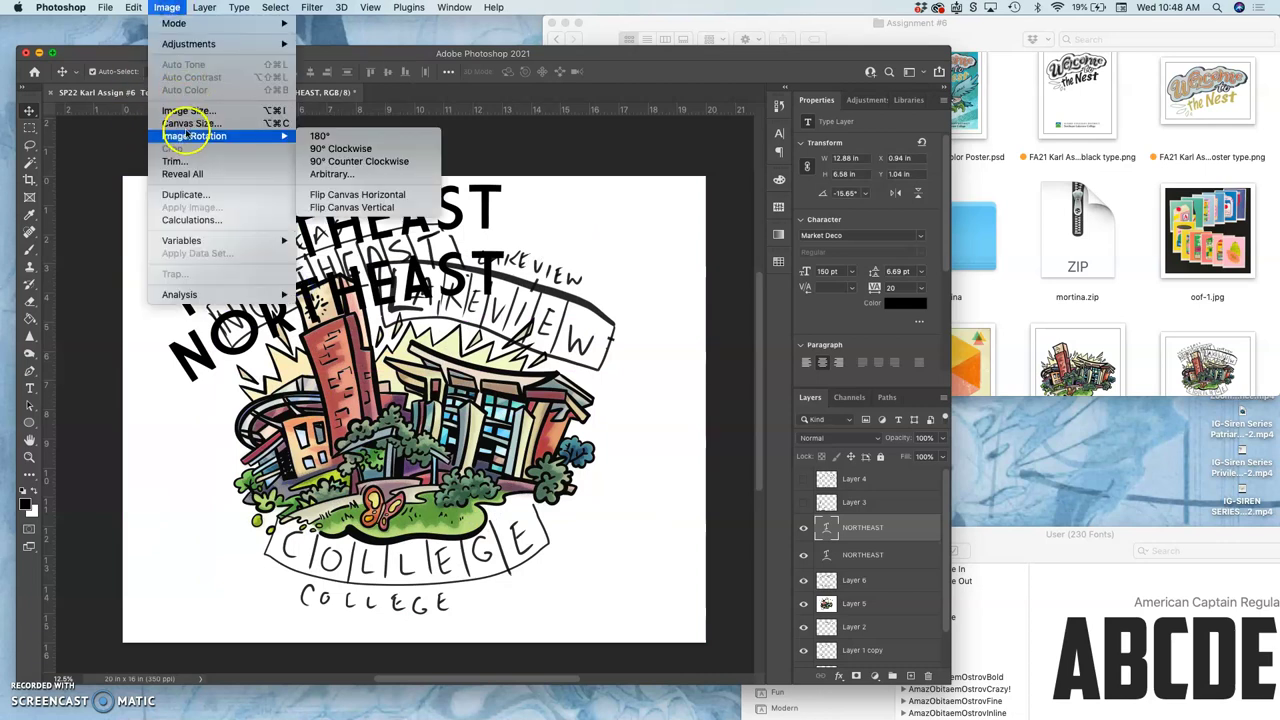
pyautogui.click(190, 123)
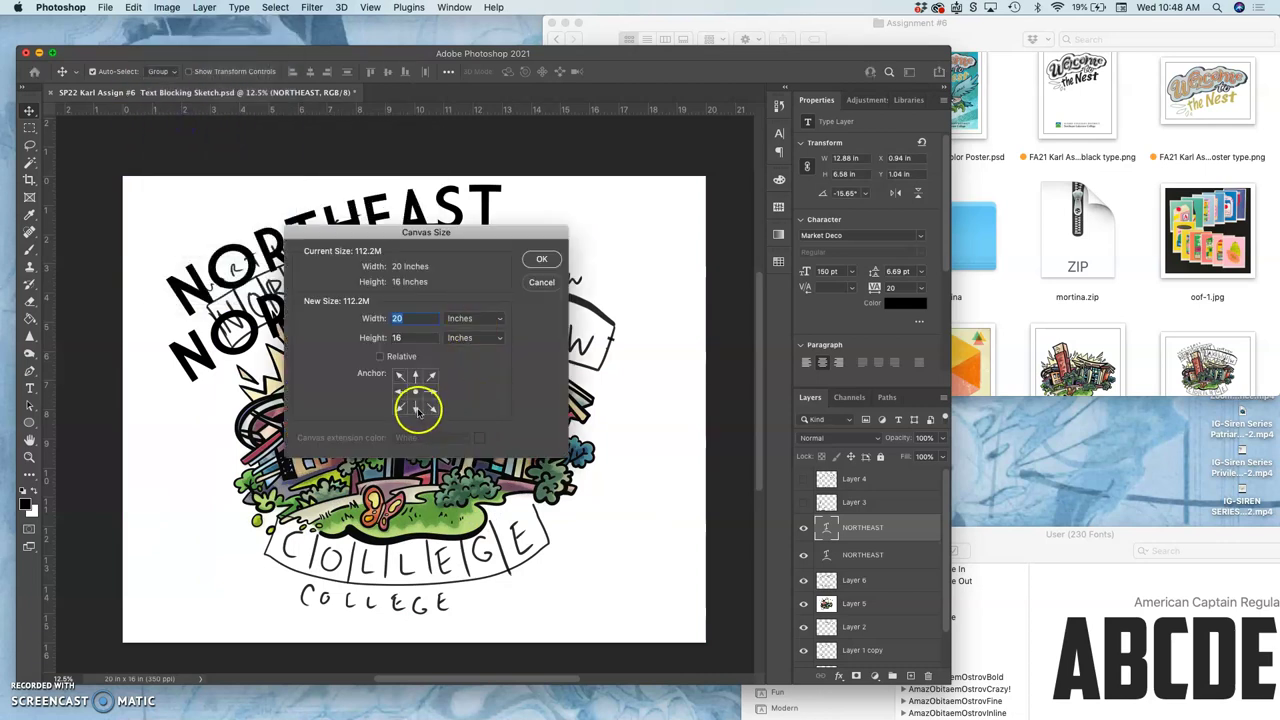
pyautogui.click(417, 409)
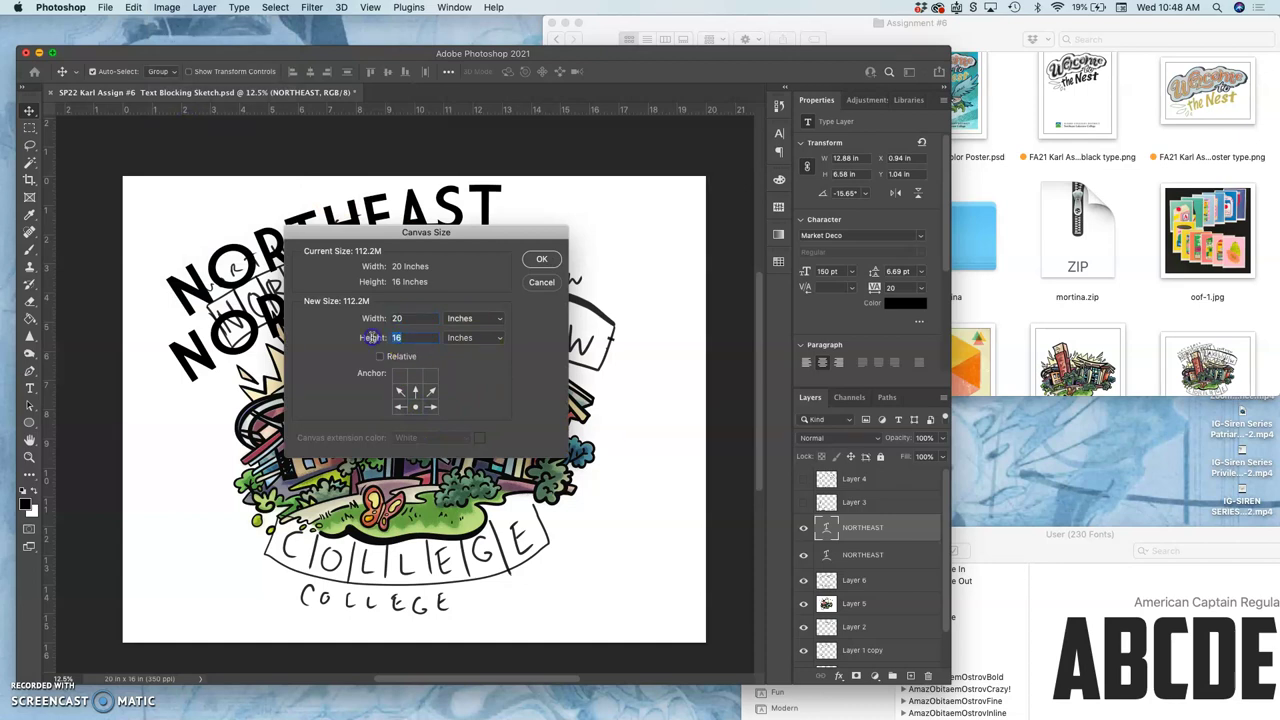
pyautogui.click(372, 340)
pyautogui.write('24')
pyautogui.click(542, 262)
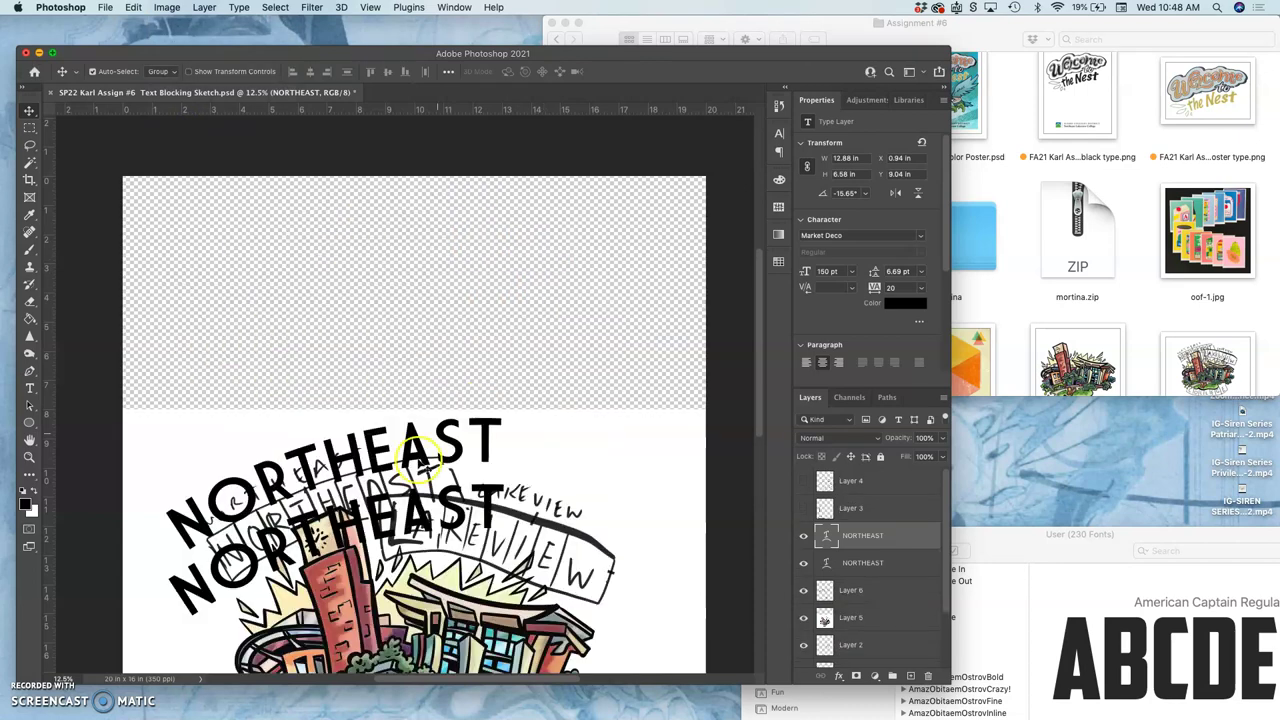
pyautogui.moveTo(365, 494); pyautogui.dragTo(350, 379)
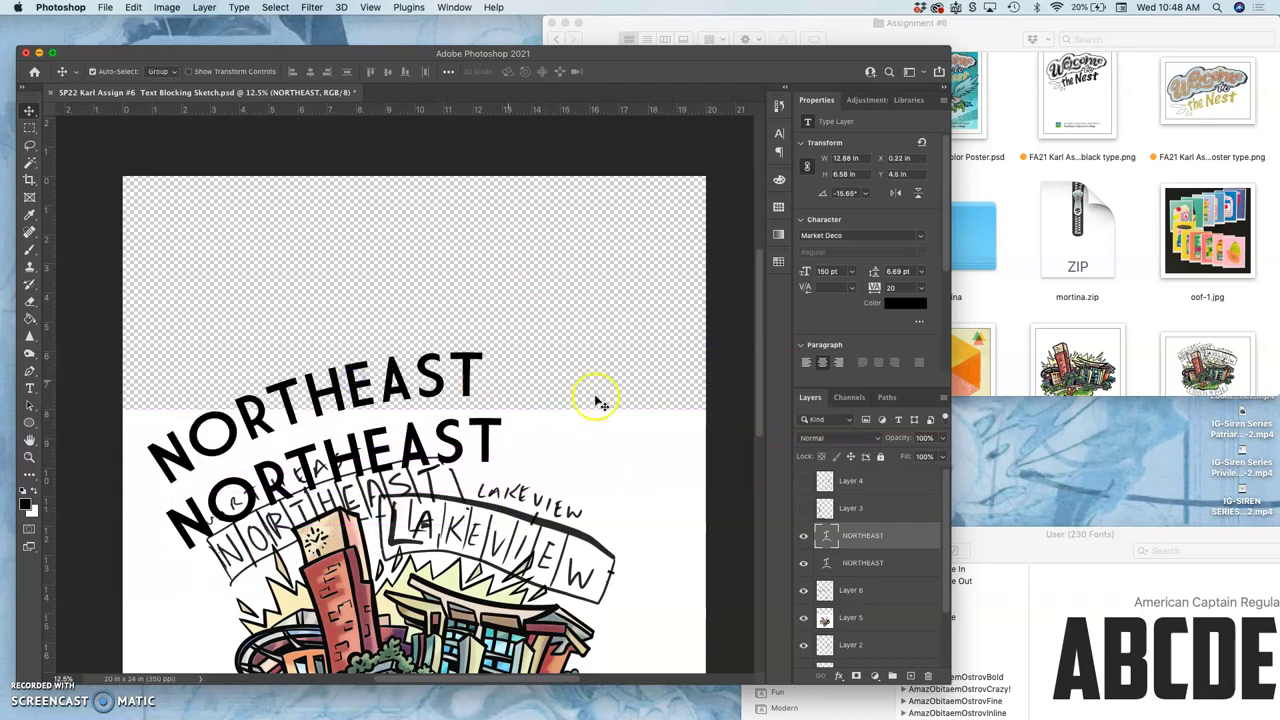
# Step: Set the upper NORTHEAST in Mortina DEMO Regular
pyautogui.doubleClick(822, 536)
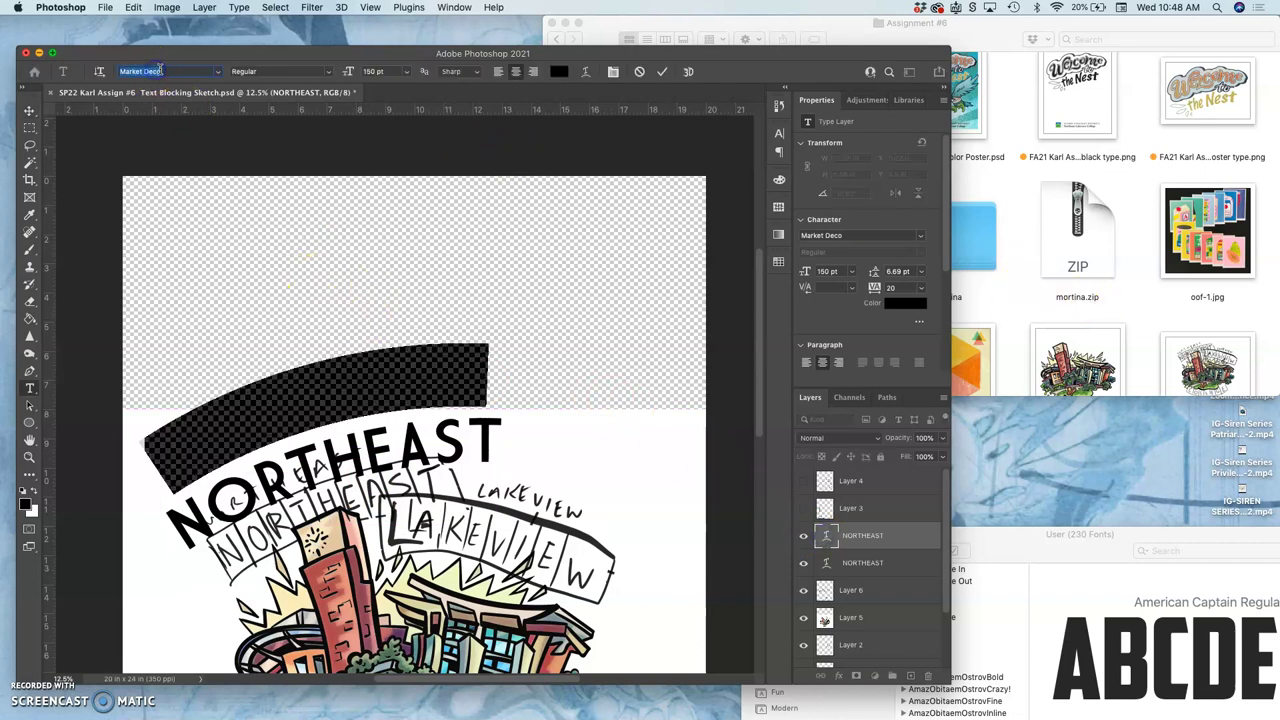
pyautogui.write('mortina')
pyautogui.press('Return')
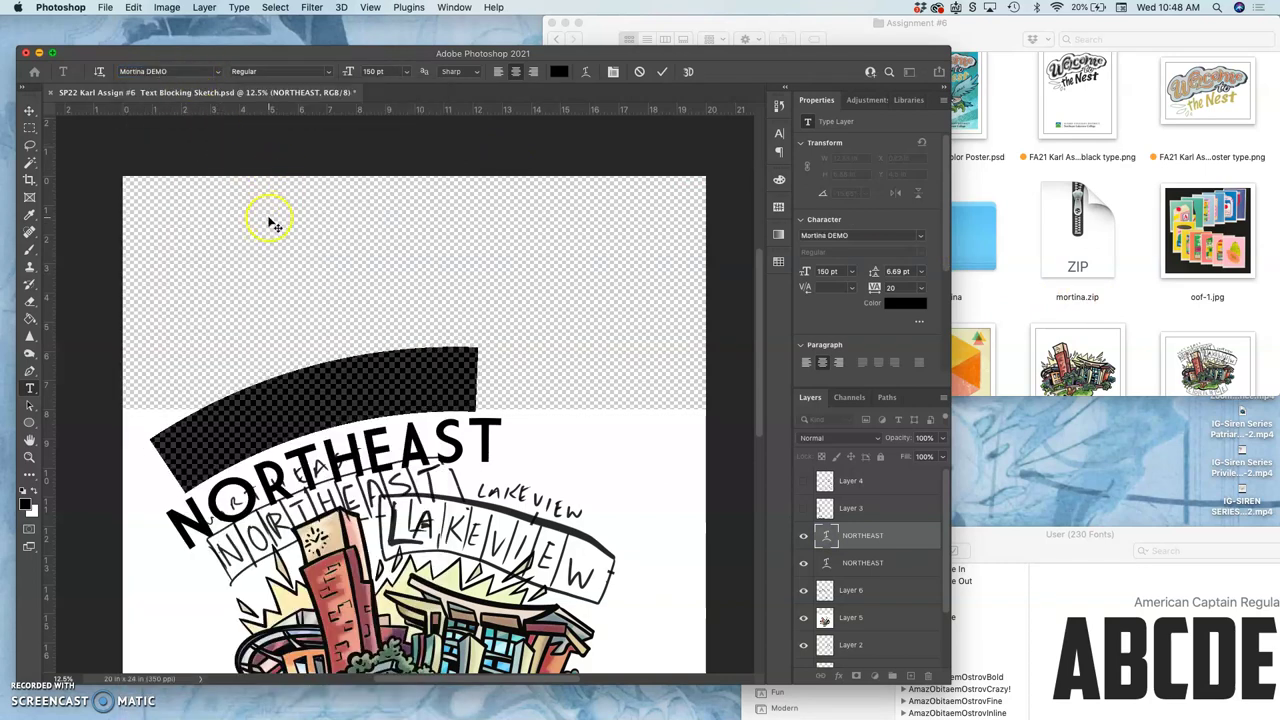
pyautogui.click(327, 77)
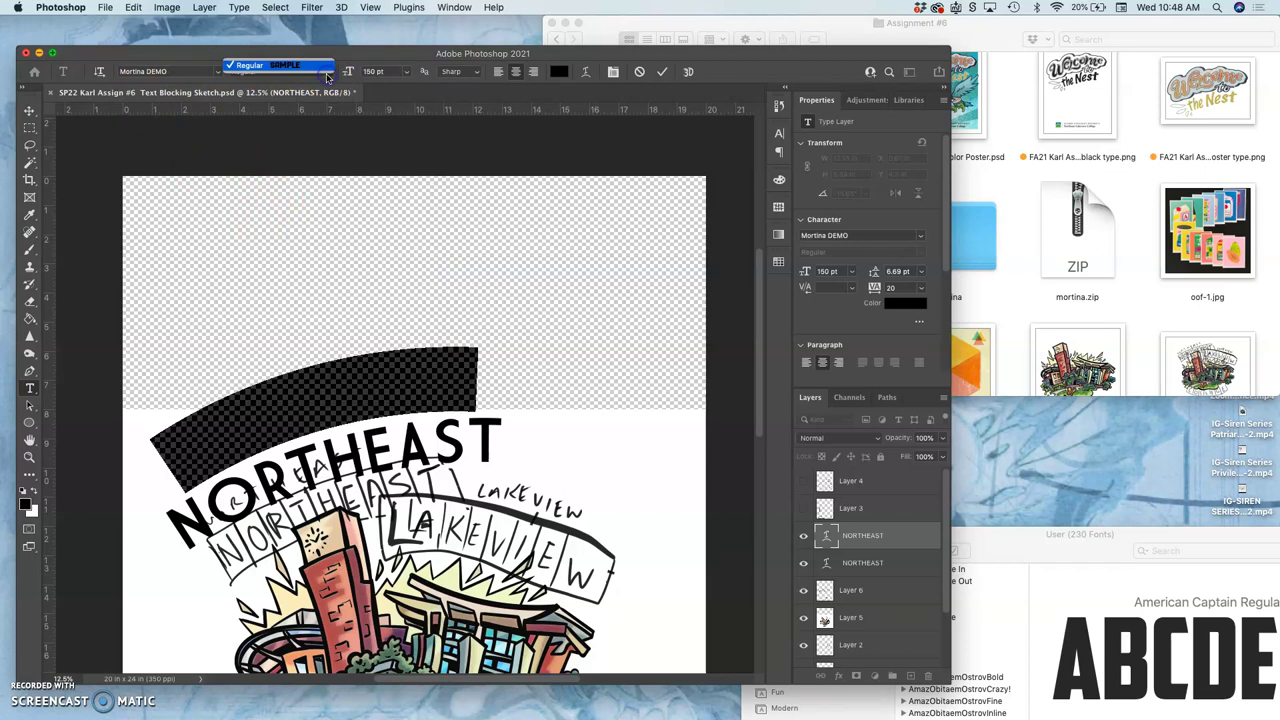
pyautogui.click(285, 68)
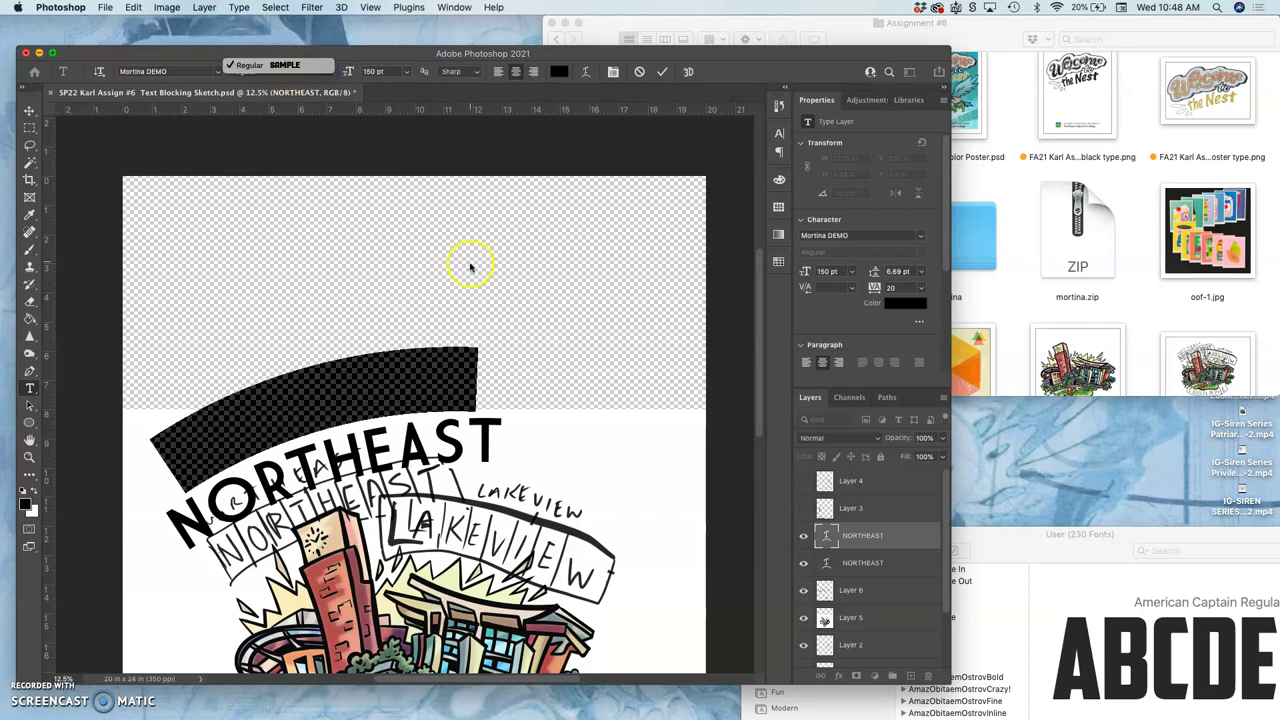
pyautogui.click(527, 424)
pyautogui.click(29, 111)
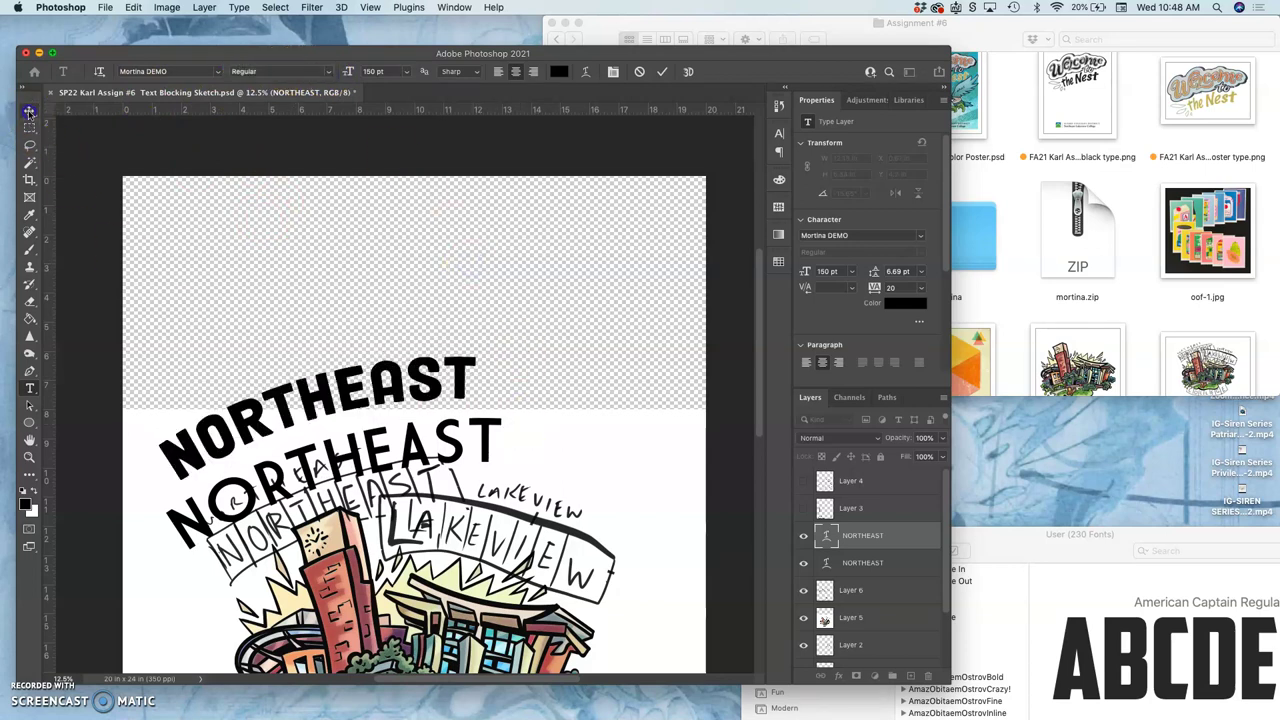
pyautogui.scroll(-2, 384, 464)
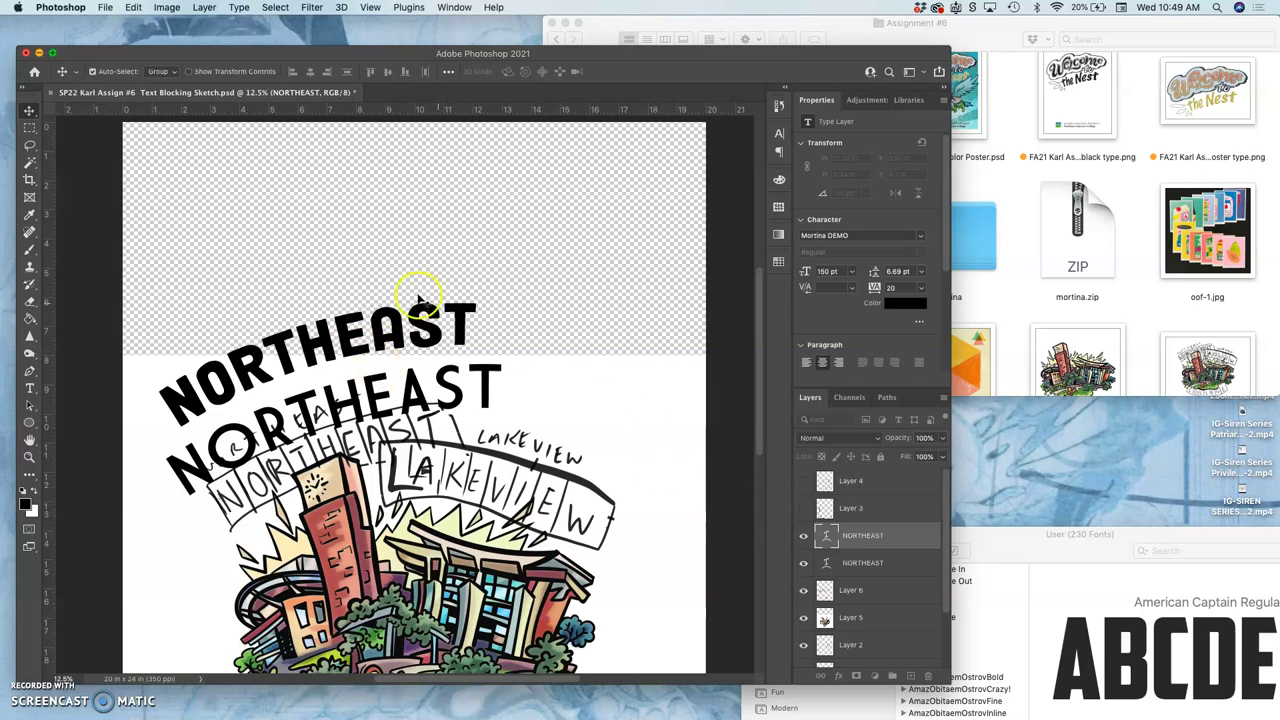
# Step: Try shrinking the letters ORTHEAST to 72 pt, then undo to keep uniform size
pyautogui.click(823, 542)
pyautogui.doubleClick(823, 542)
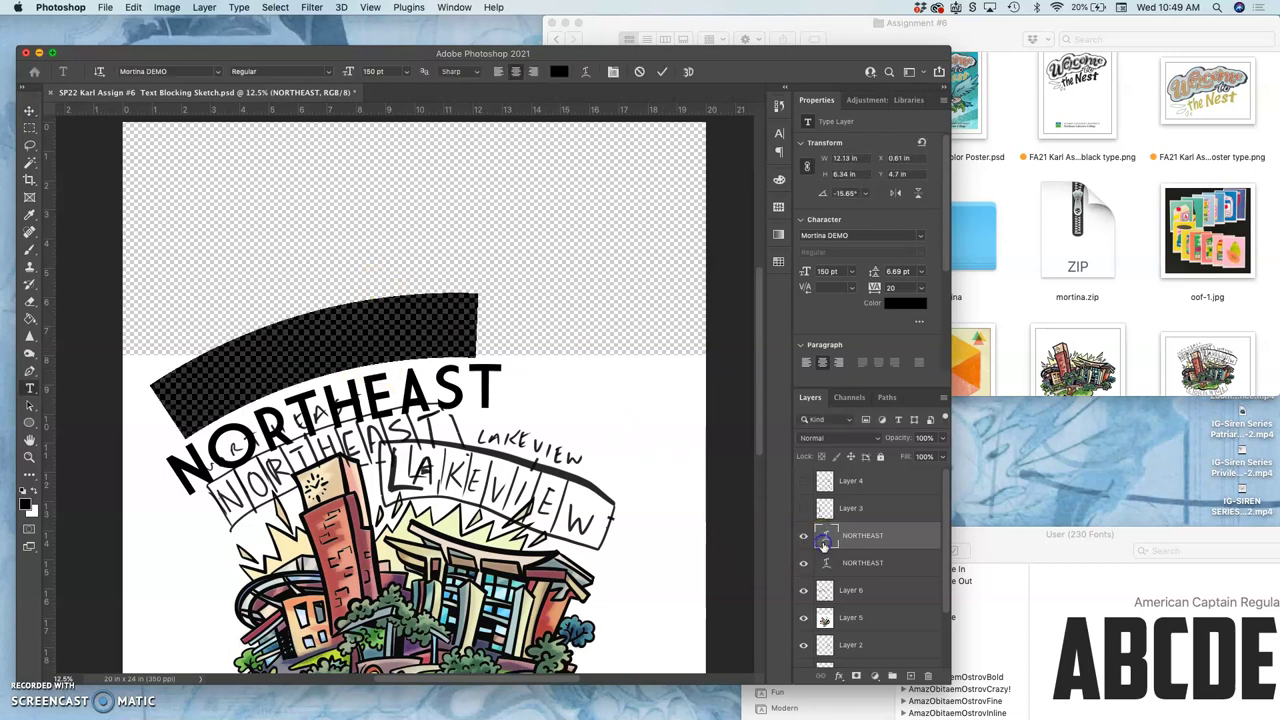
pyautogui.click(222, 370)
pyautogui.moveTo(202, 385); pyautogui.dragTo(466, 362)
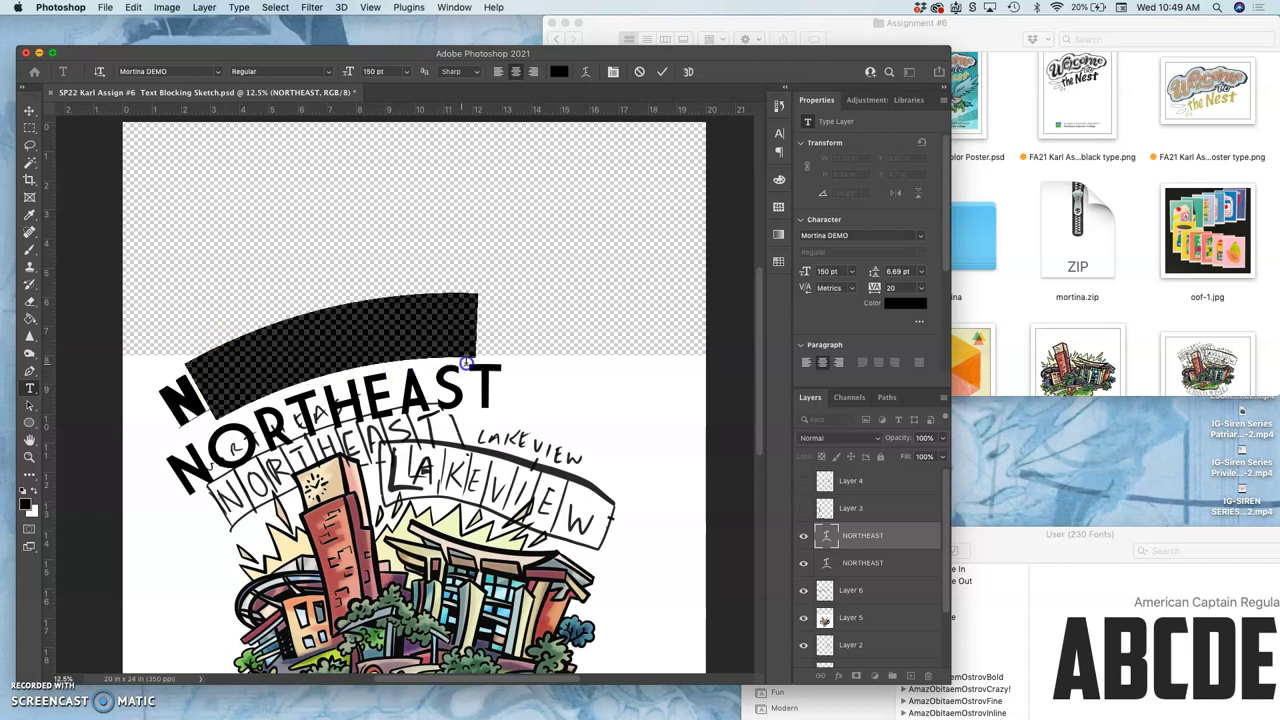
pyautogui.click(407, 72)
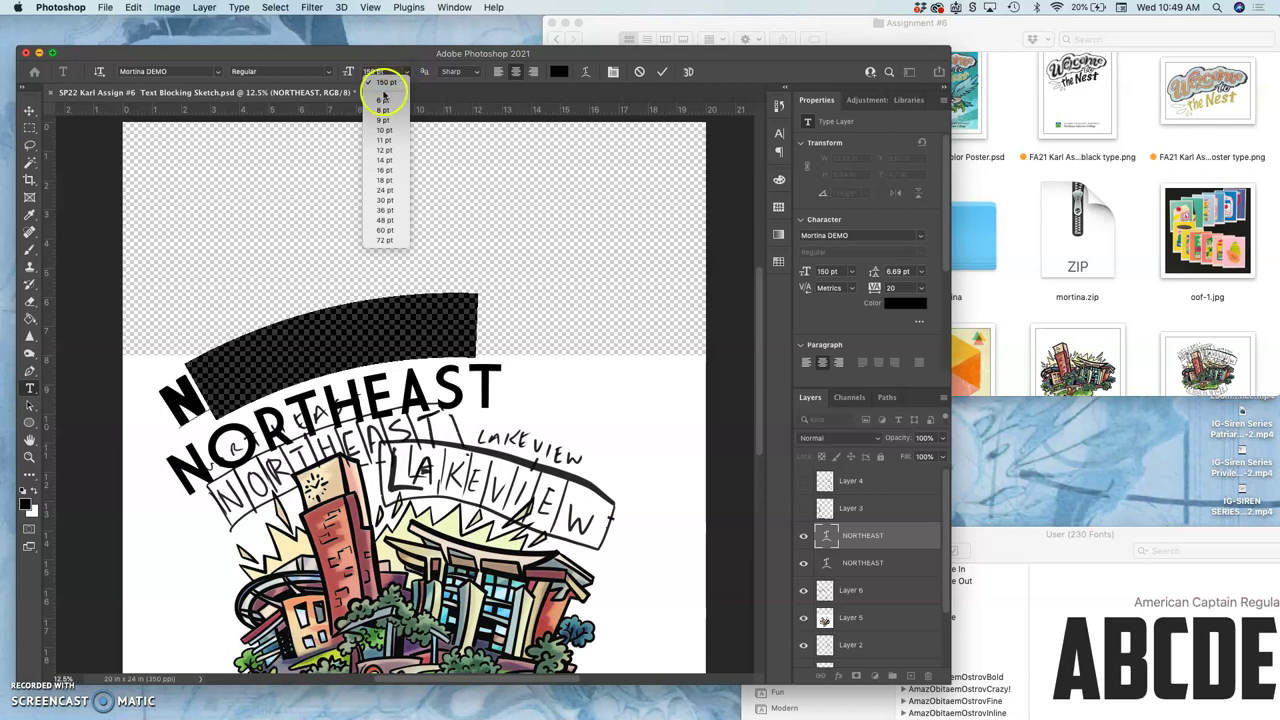
pyautogui.click(386, 241)
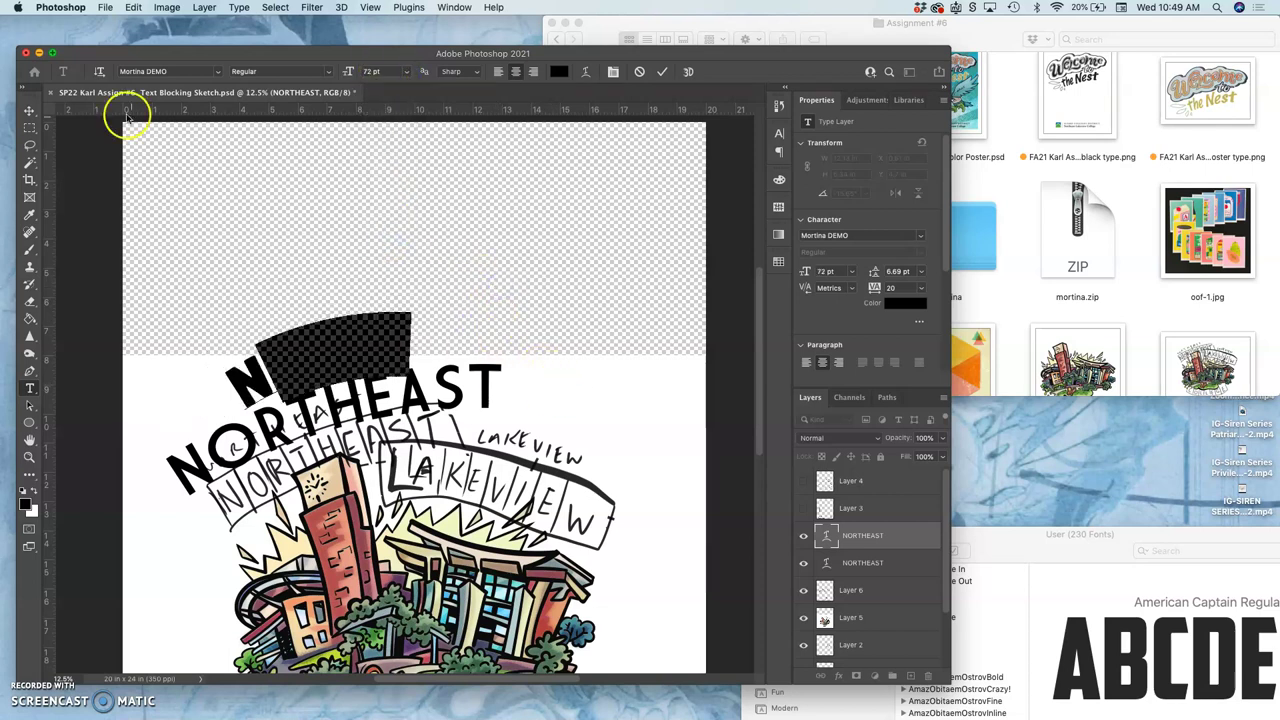
pyautogui.click(29, 110)
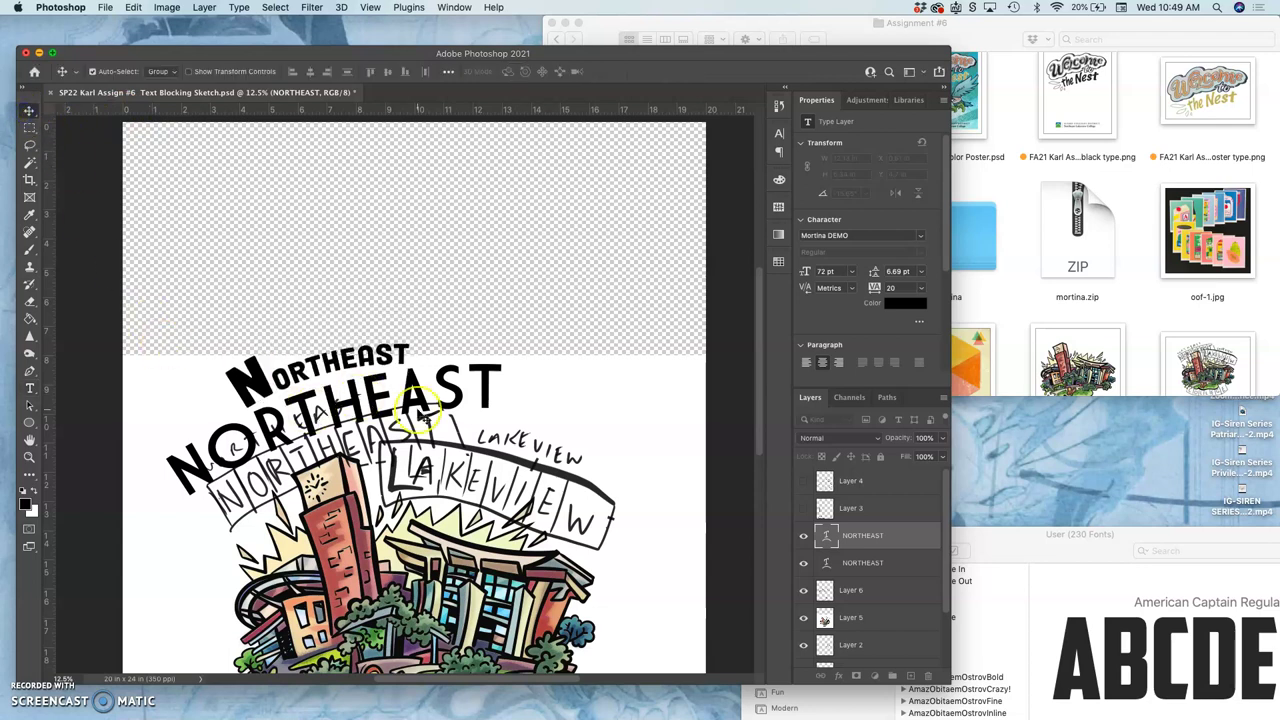
pyautogui.press('super+z')
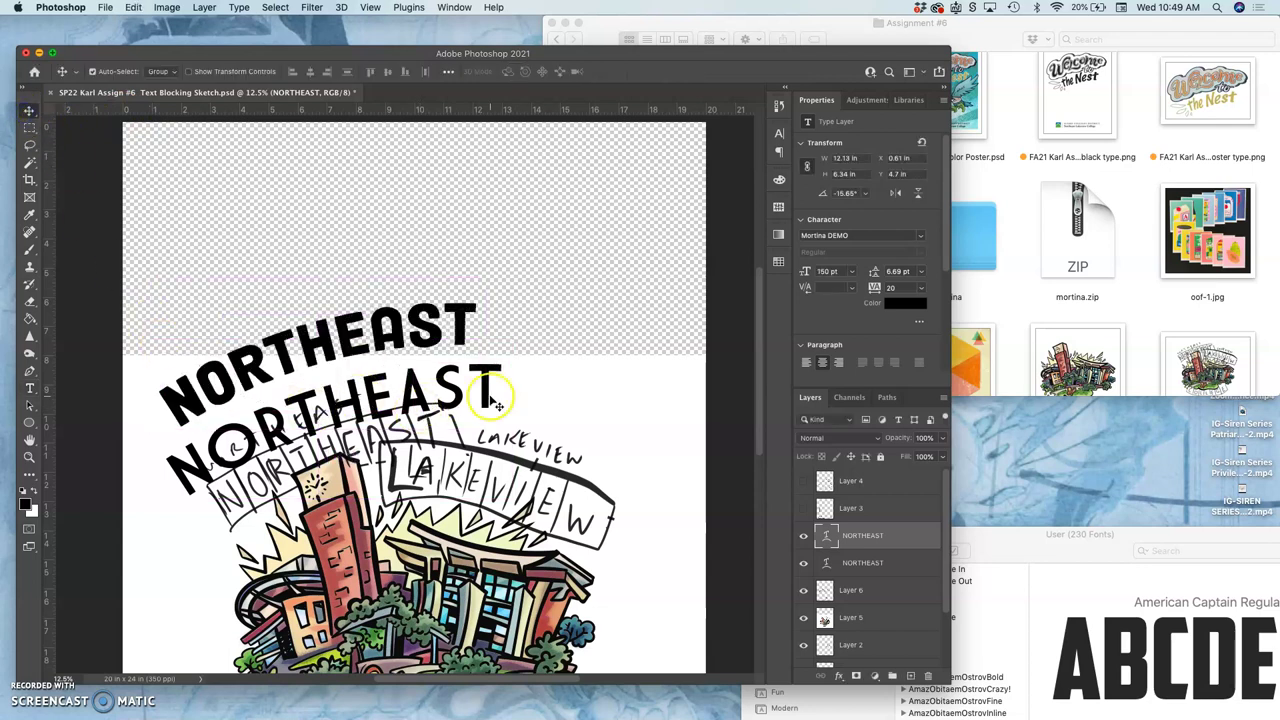
# Step: Duplicate the Mortina NORTHEAST layer and move the copy above the others
pyautogui.press('super+j')
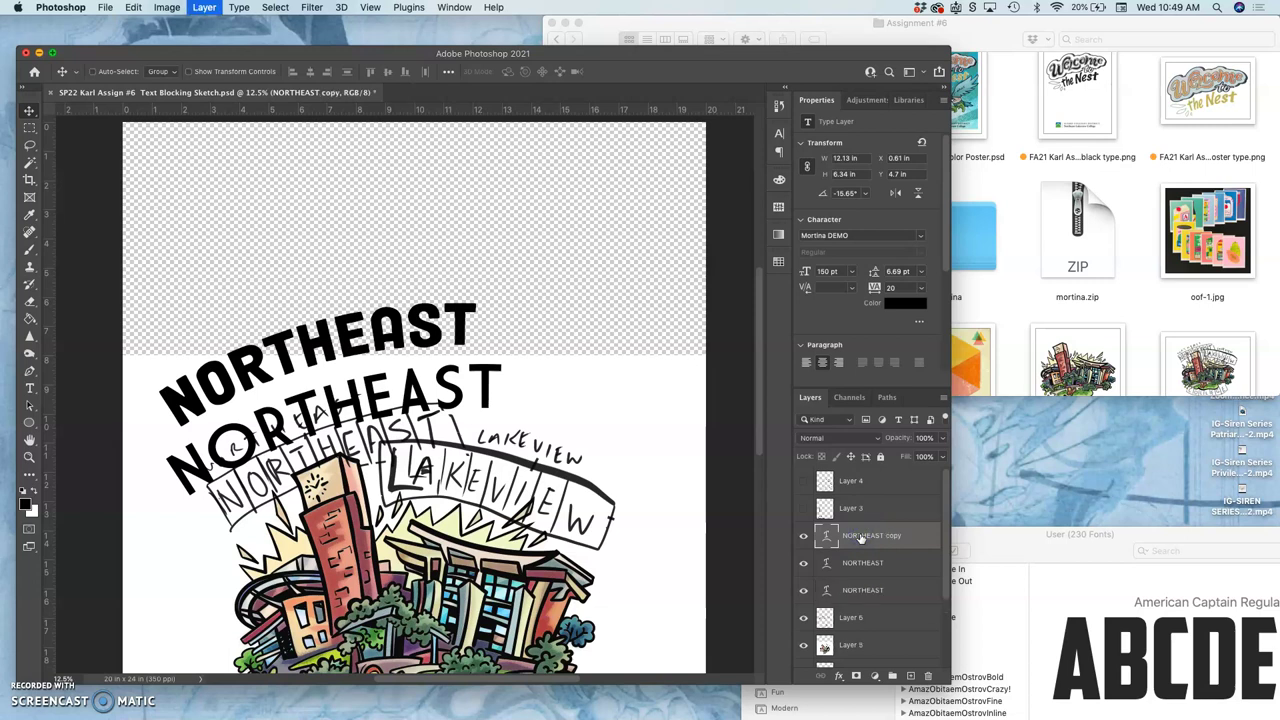
pyautogui.moveTo(327, 339); pyautogui.dragTo(318, 275)
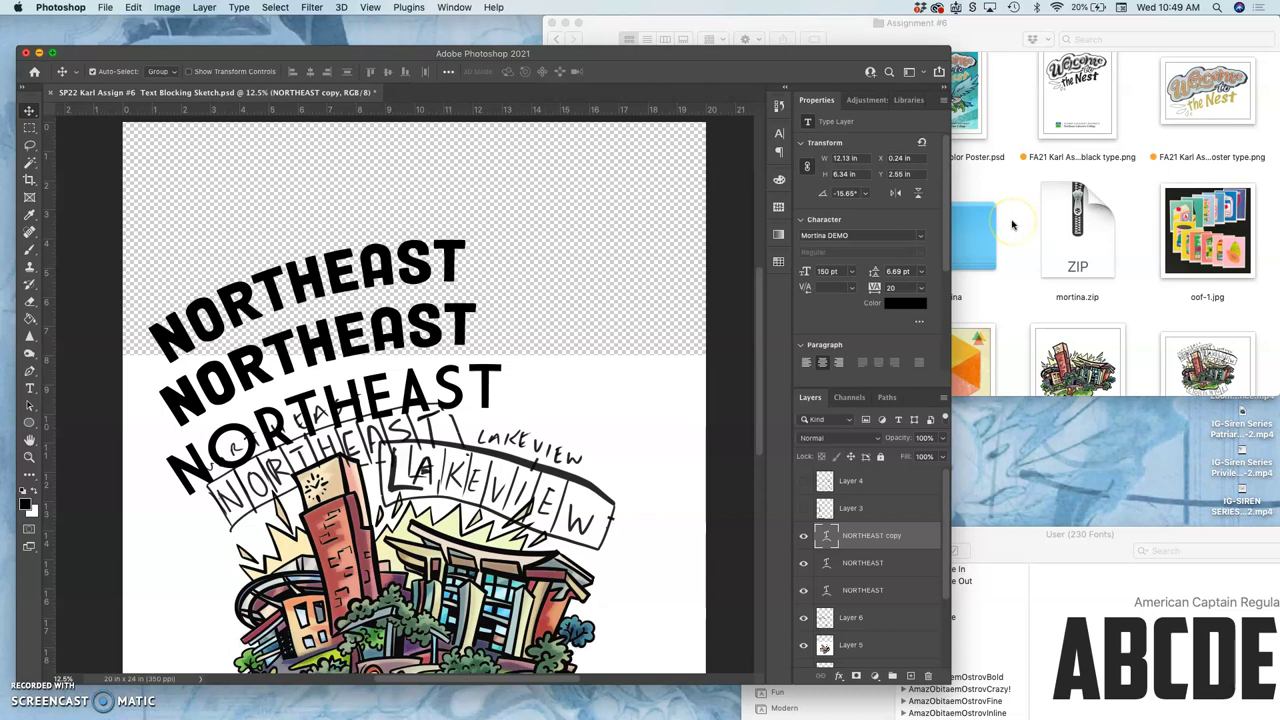
pyautogui.scroll(5, 1012, 225)
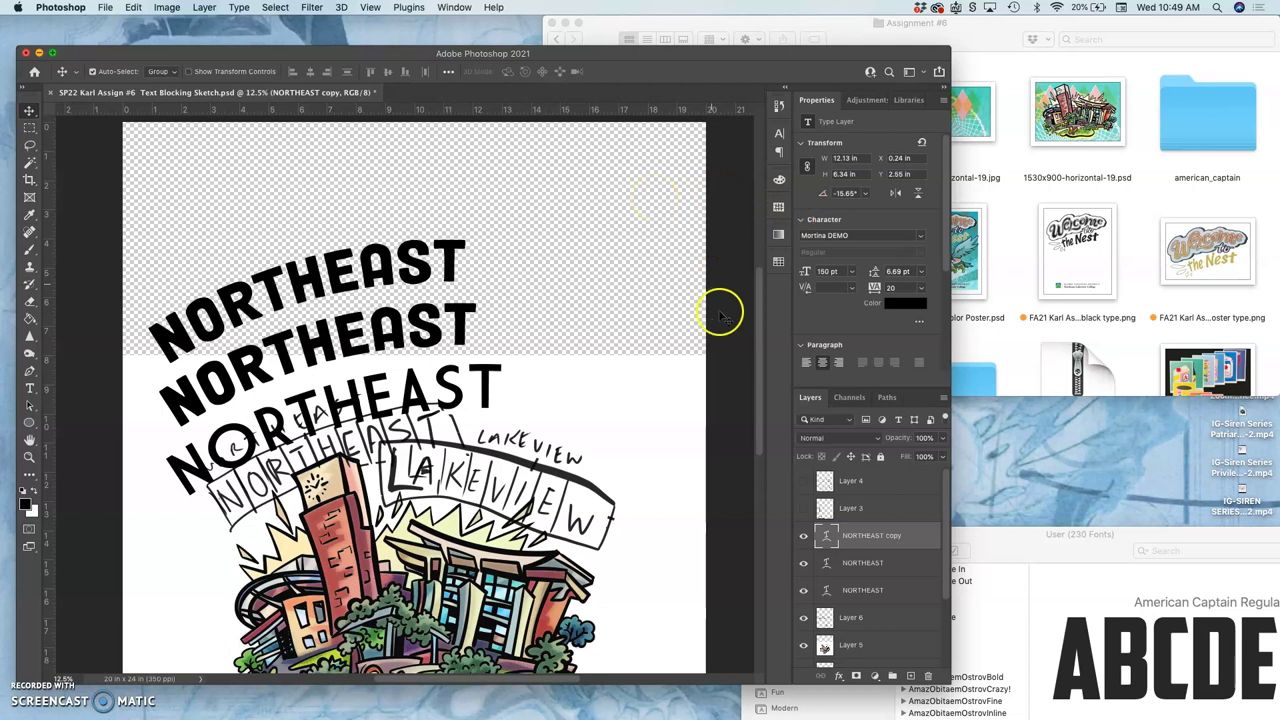
# Step: Change the new copy's font to American Captain
pyautogui.doubleClick(820, 538)
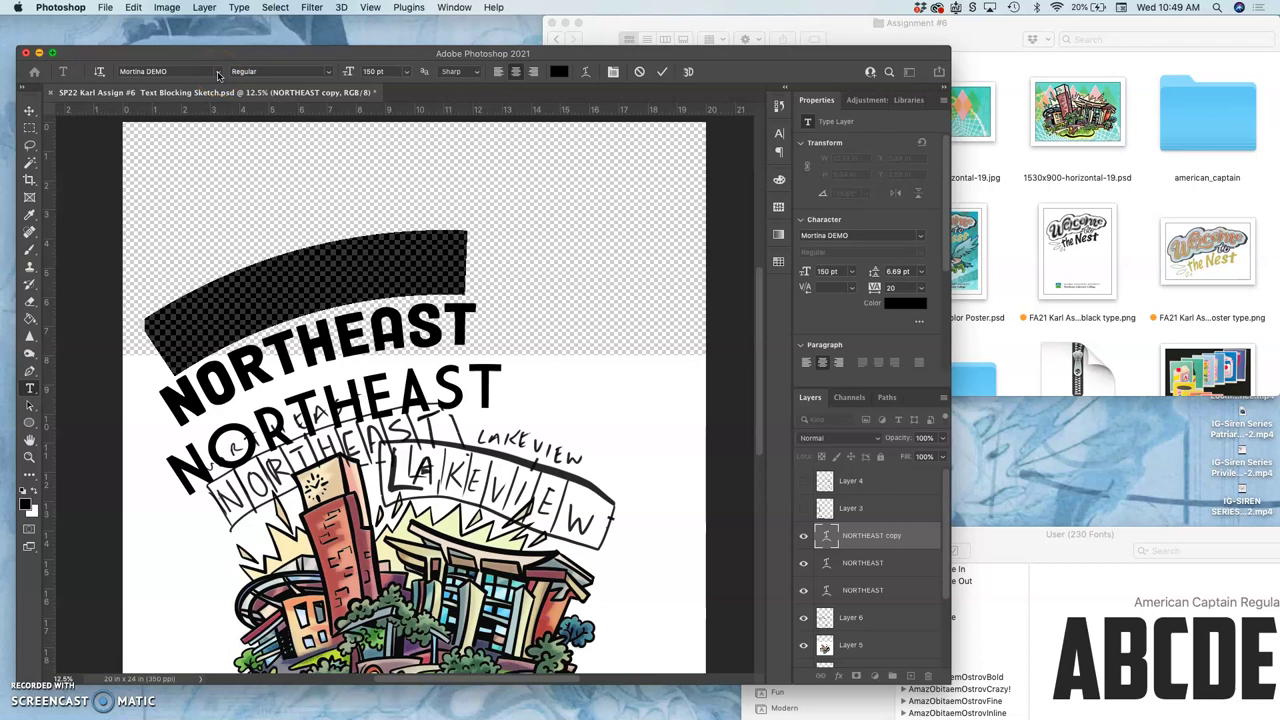
pyautogui.click(220, 73)
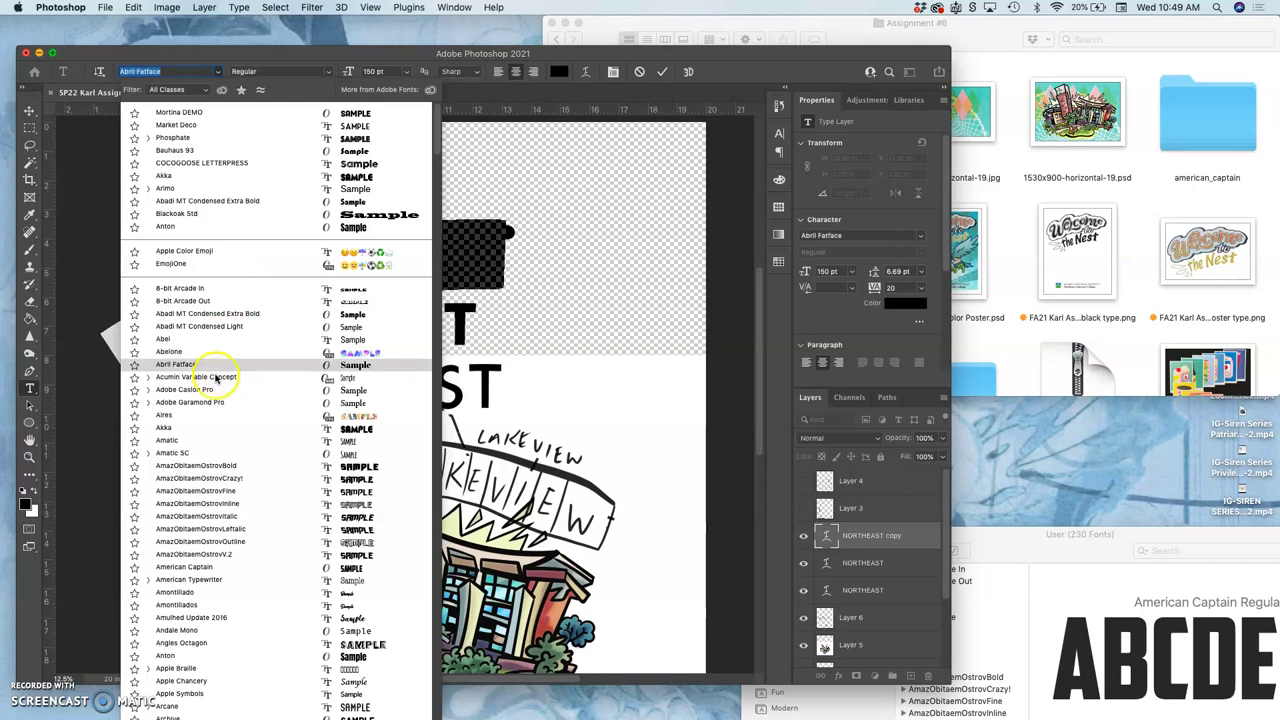
pyautogui.click(192, 567)
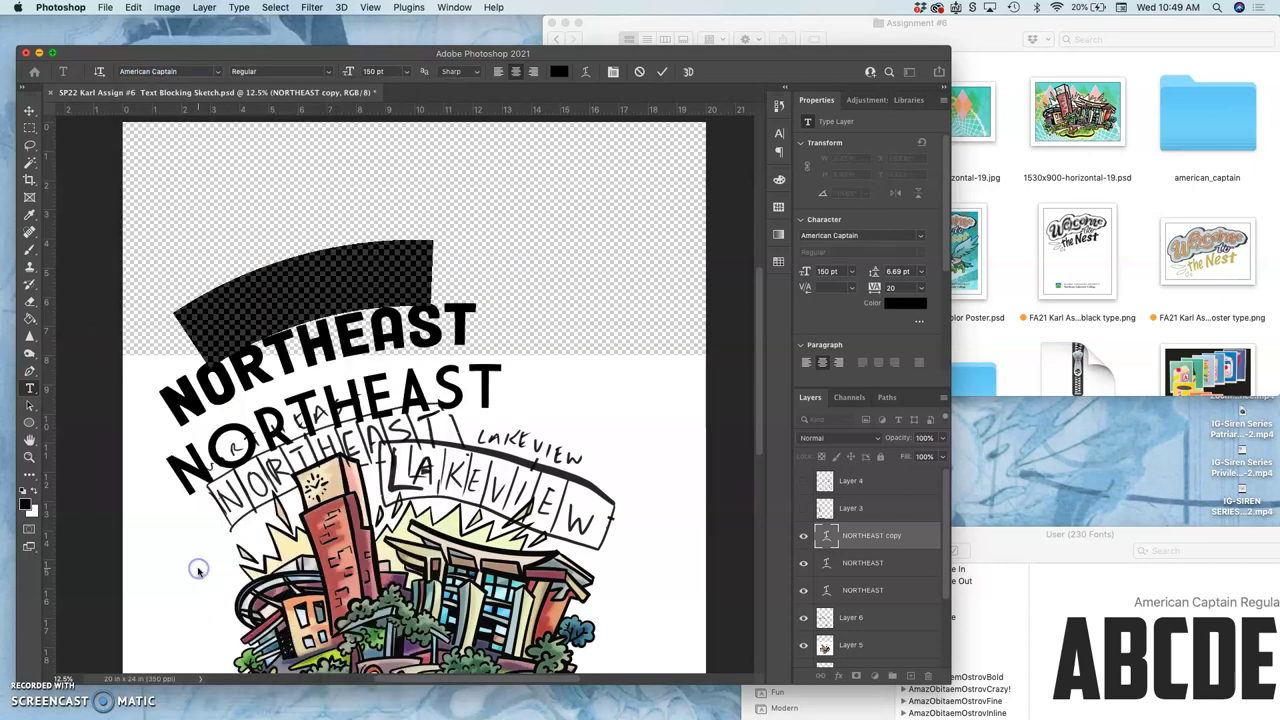
pyautogui.click(329, 76)
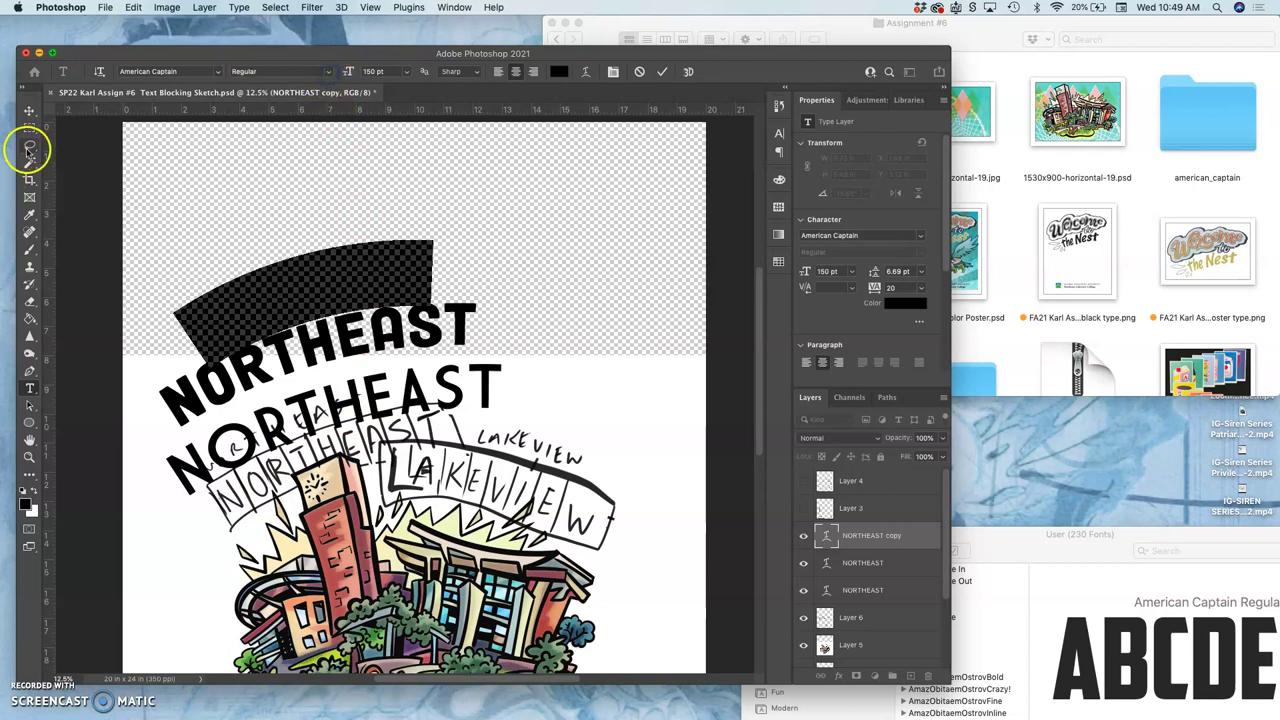